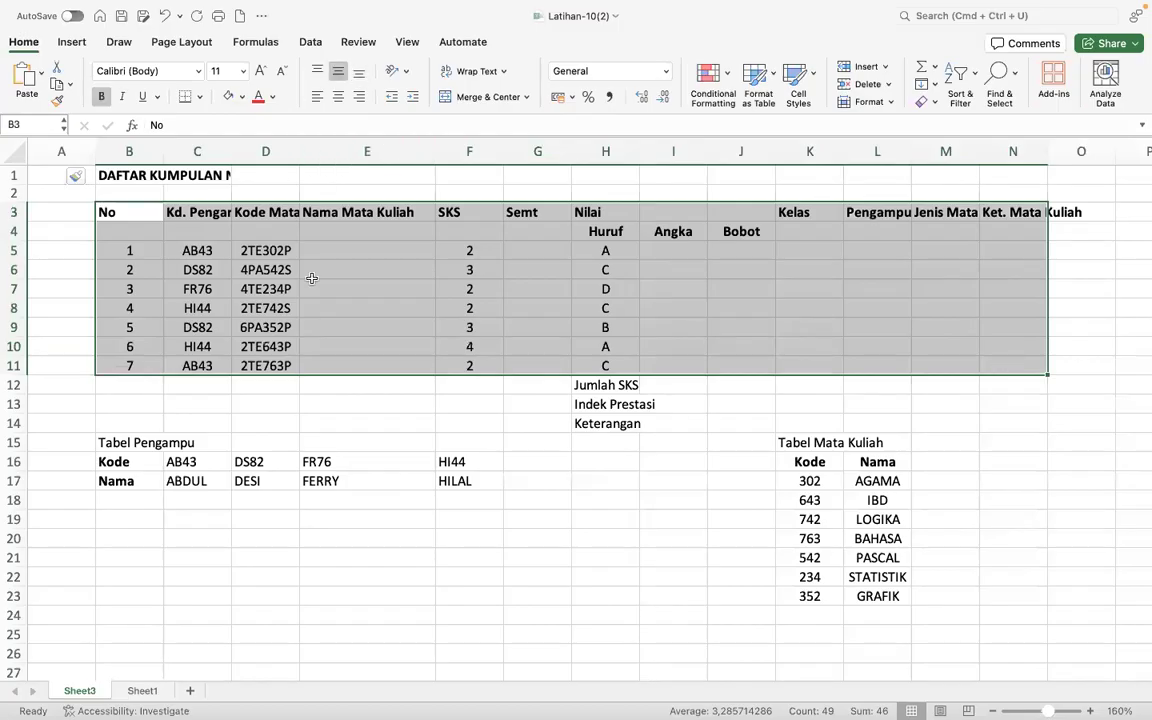
- Apply all borders to the main table B3:N11 and fill its header rows B3:N4 with light purple
click(200, 97)
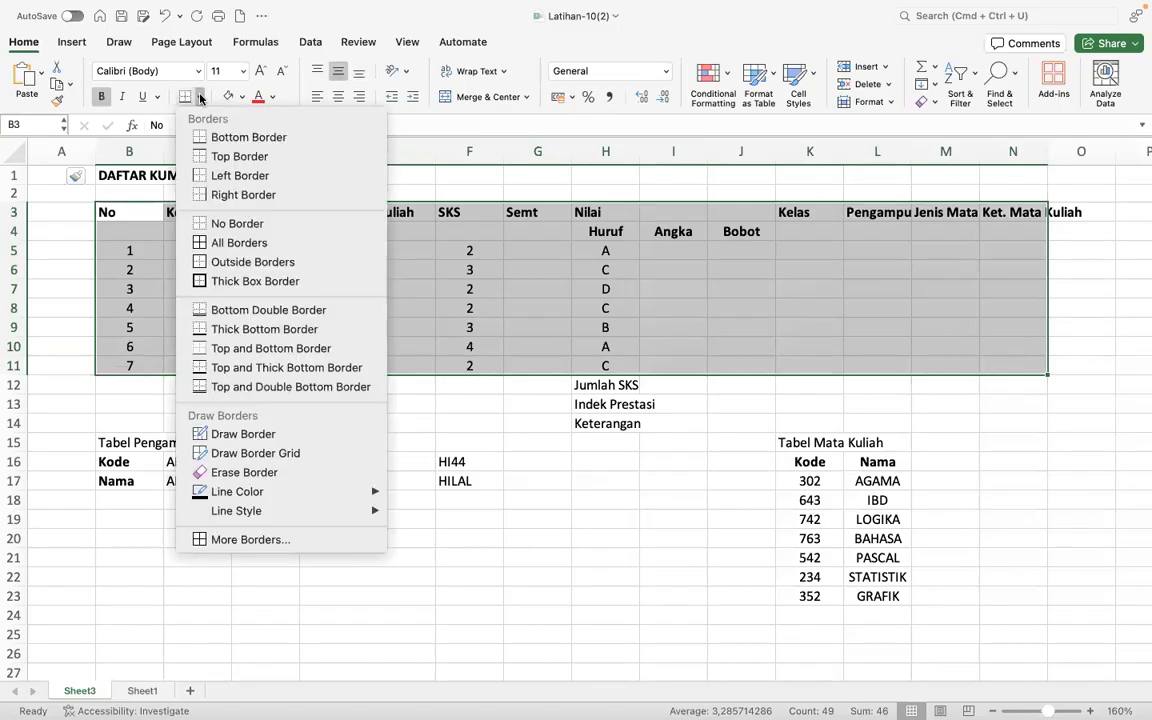
click(199, 242)
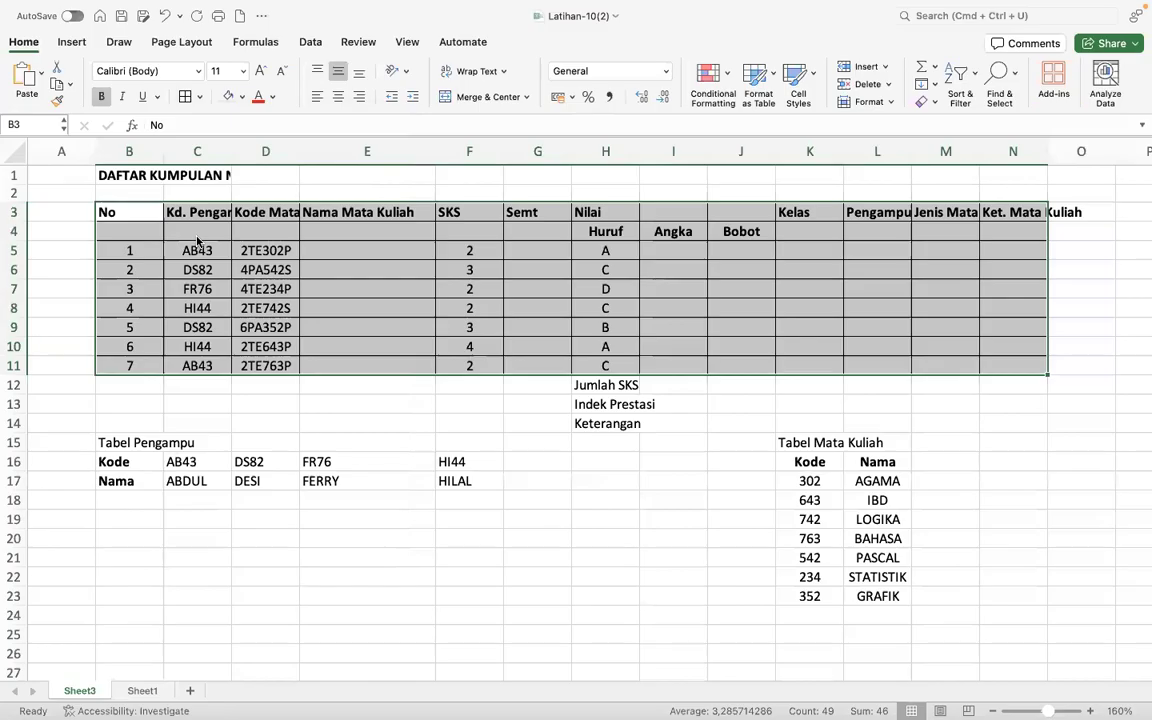
drag(103, 213, 1010, 232)
click(242, 97)
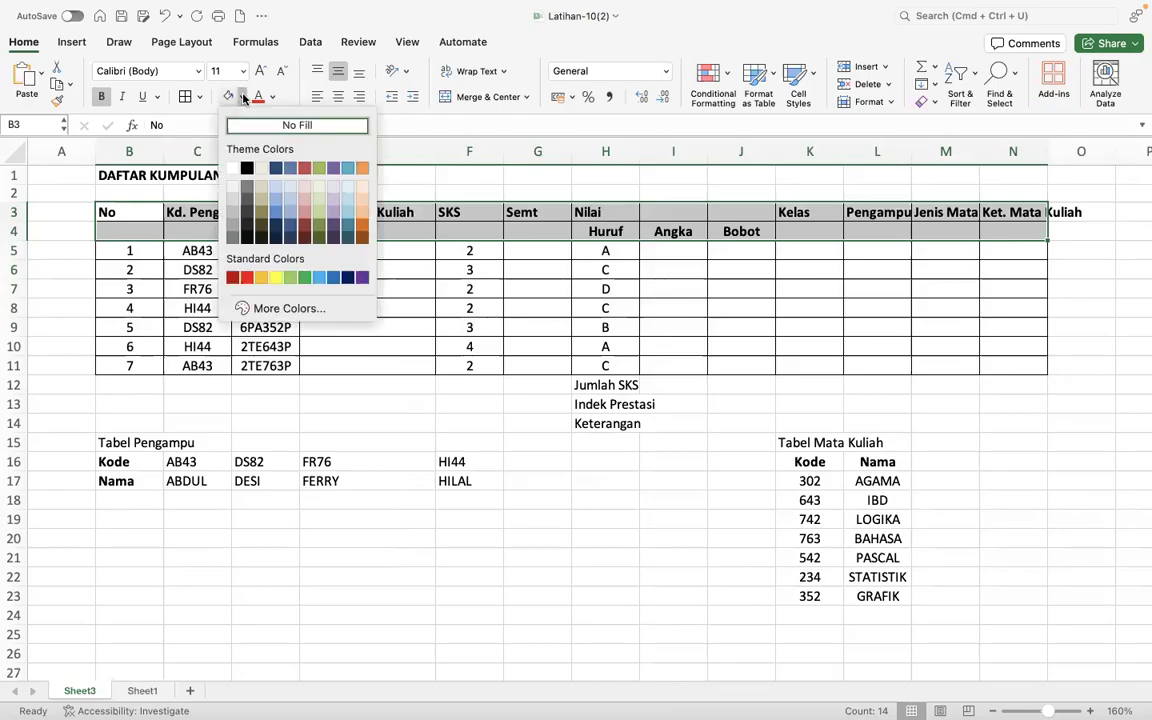
click(336, 206)
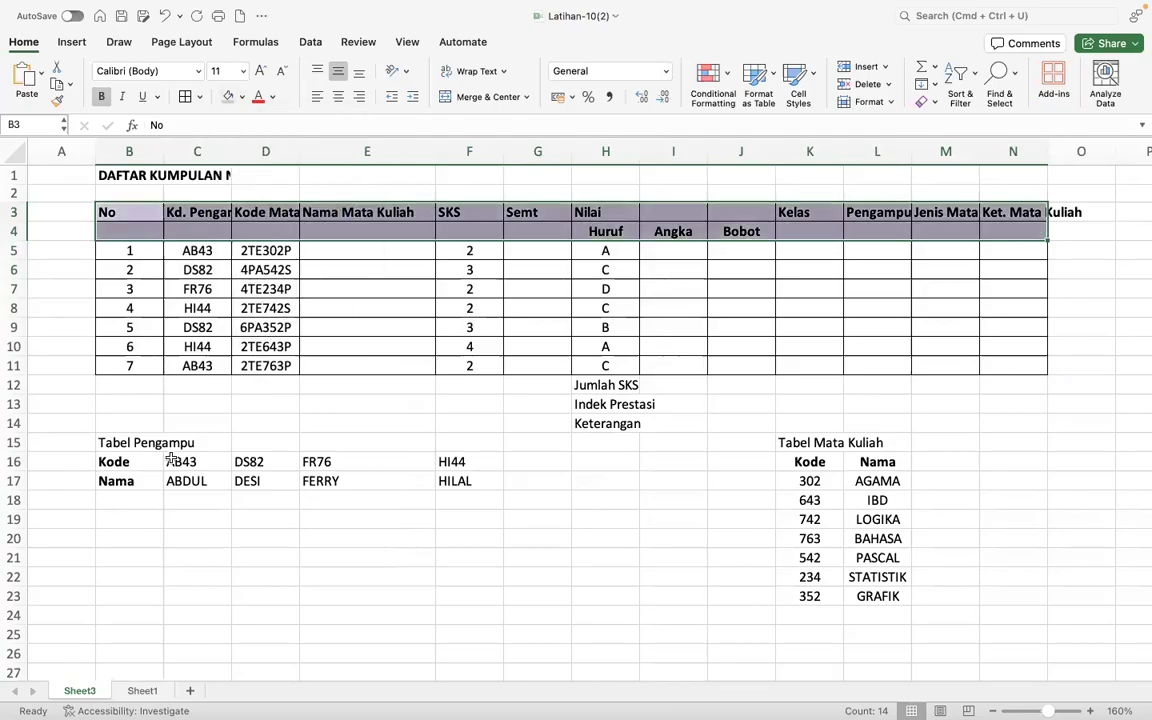
- Add all borders to the Tabel Pengampu cells B16:F17, and give the Tabel Mata Kuliah cells K16:L23 a light orange fill with all borders
drag(103, 462, 473, 481)
click(185, 96)
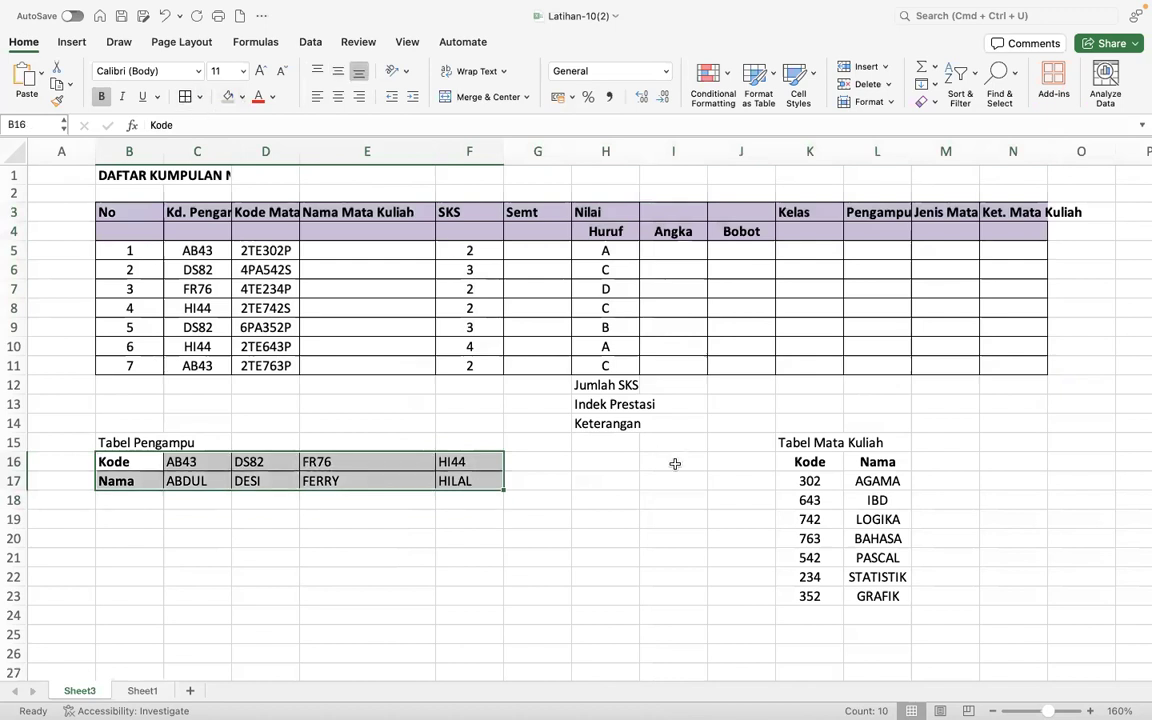
drag(779, 462, 874, 600)
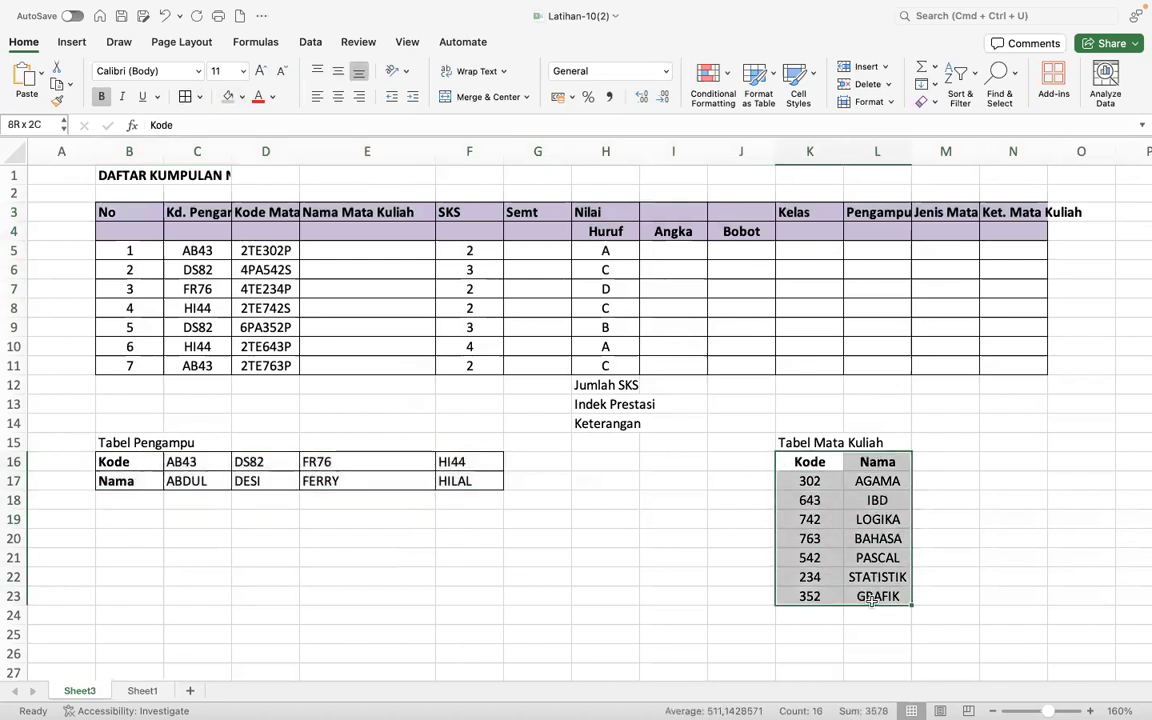
click(241, 97)
click(362, 201)
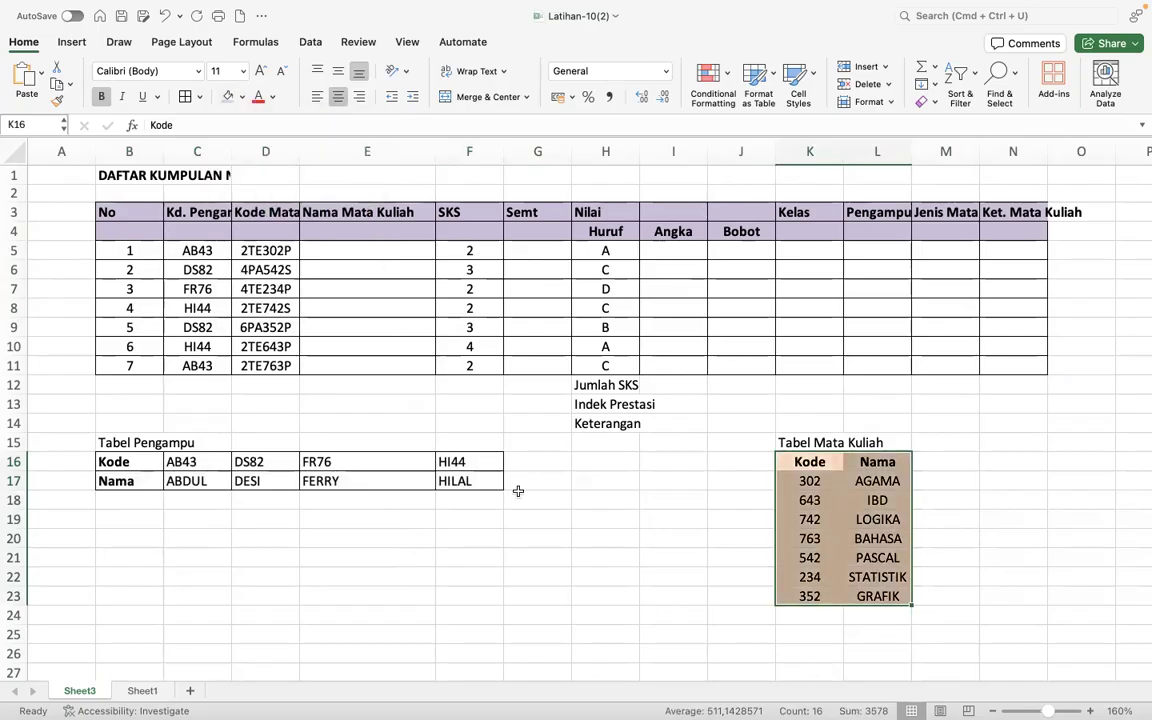
click(186, 97)
click(740, 633)
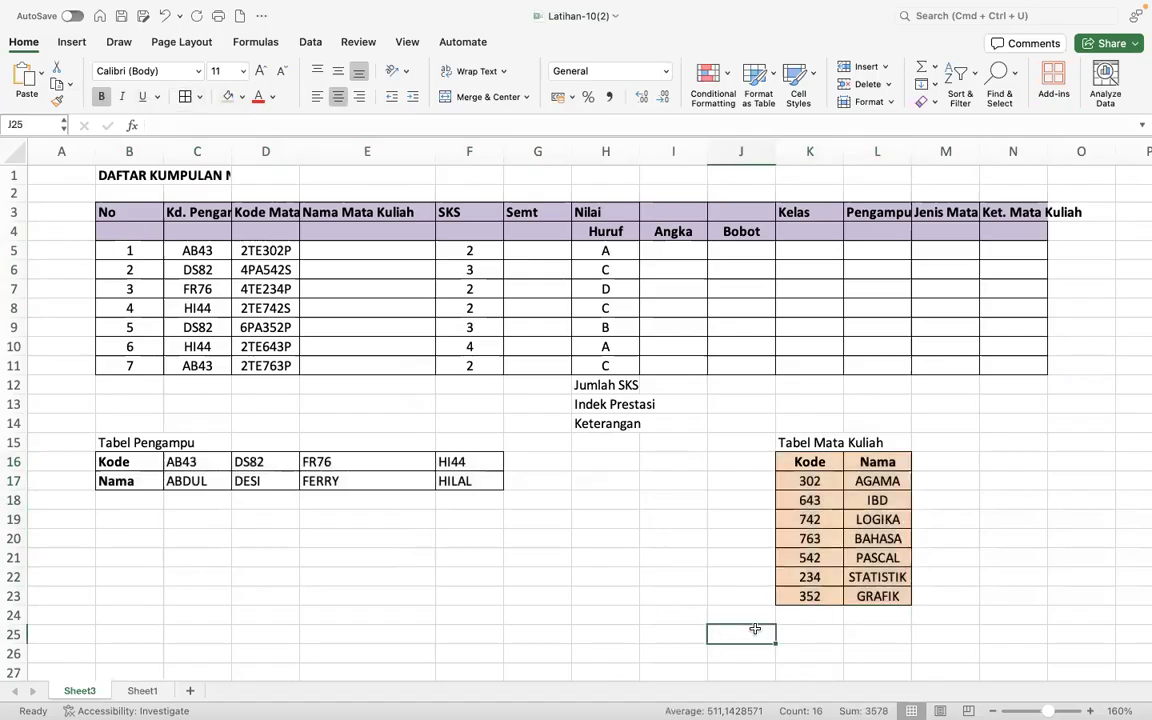
- Remove the fill from the Tabel Mata Kuliah cells K16:L23 and shade only its header cells K16:L16 light pink
drag(817, 462, 880, 596)
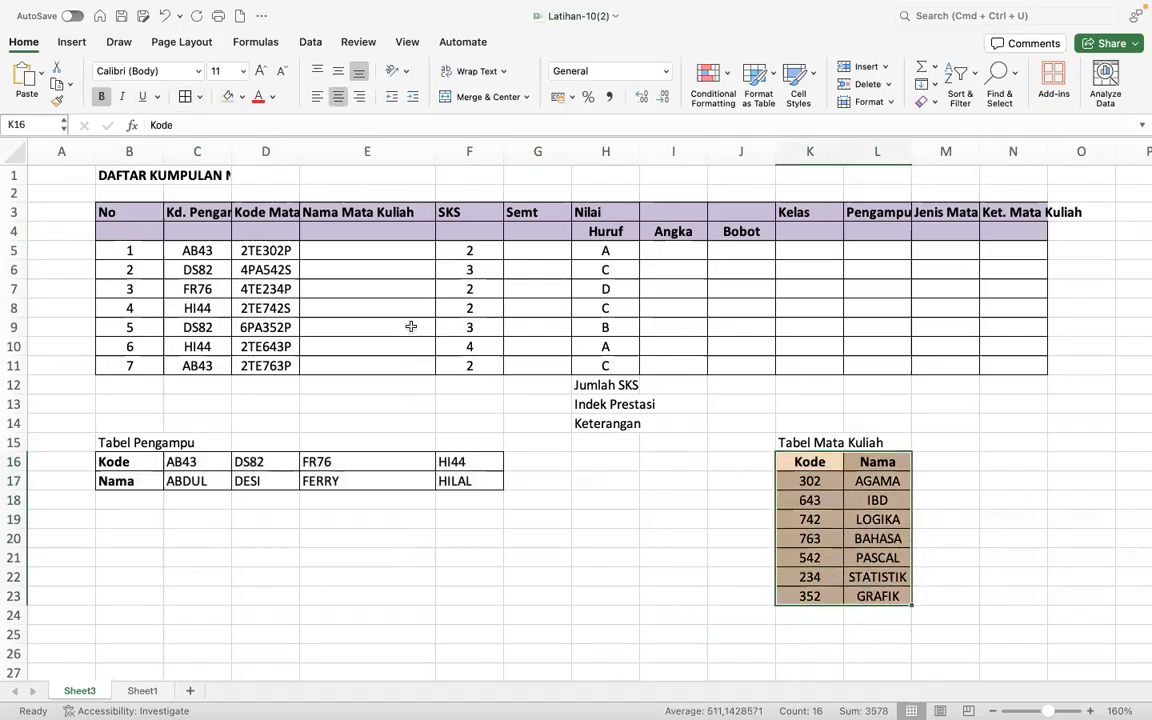
click(242, 96)
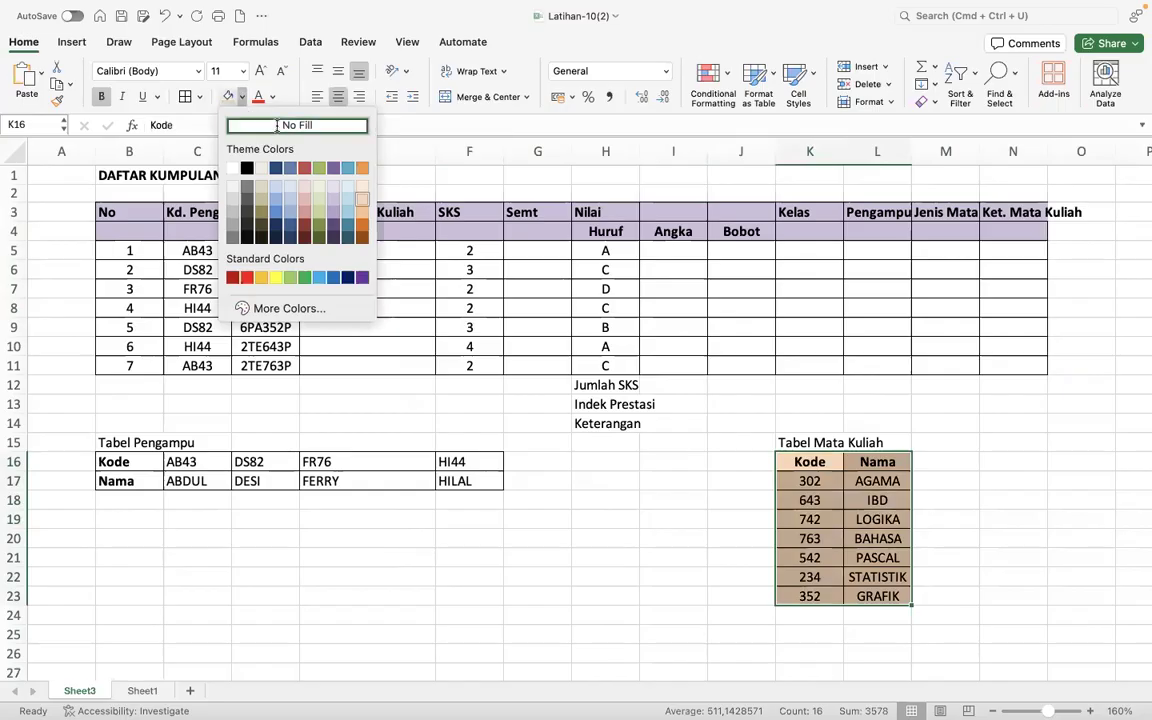
click(277, 128)
click(877, 538)
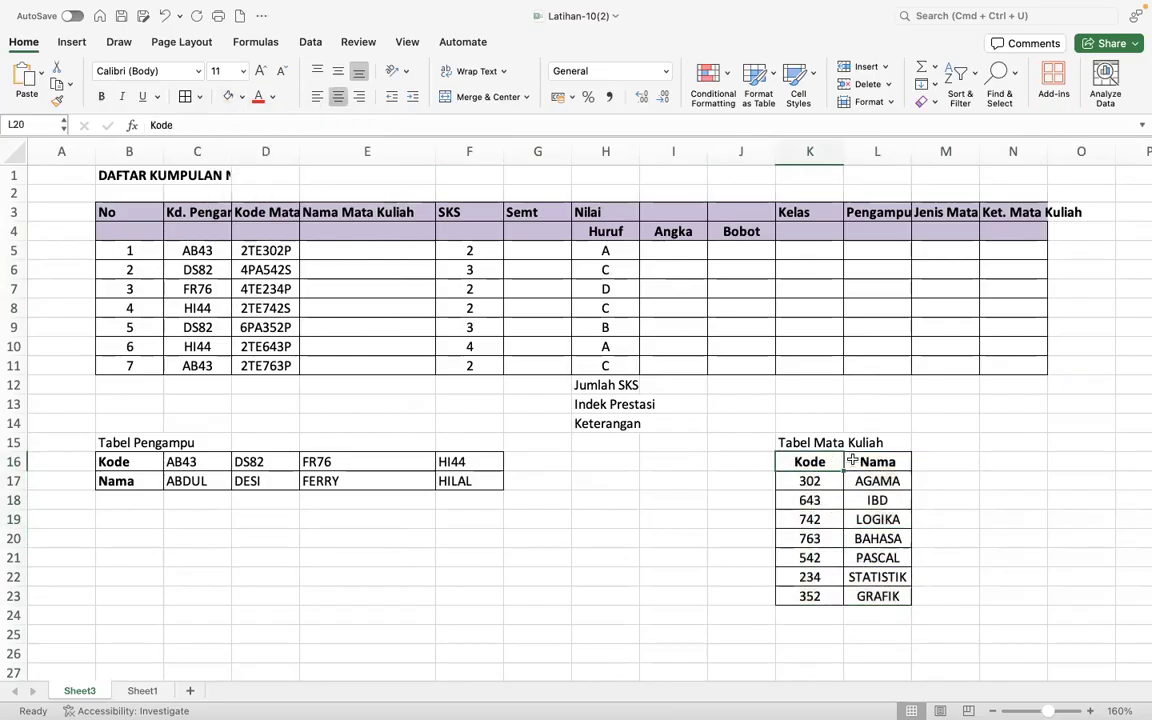
drag(820, 462, 870, 462)
click(242, 96)
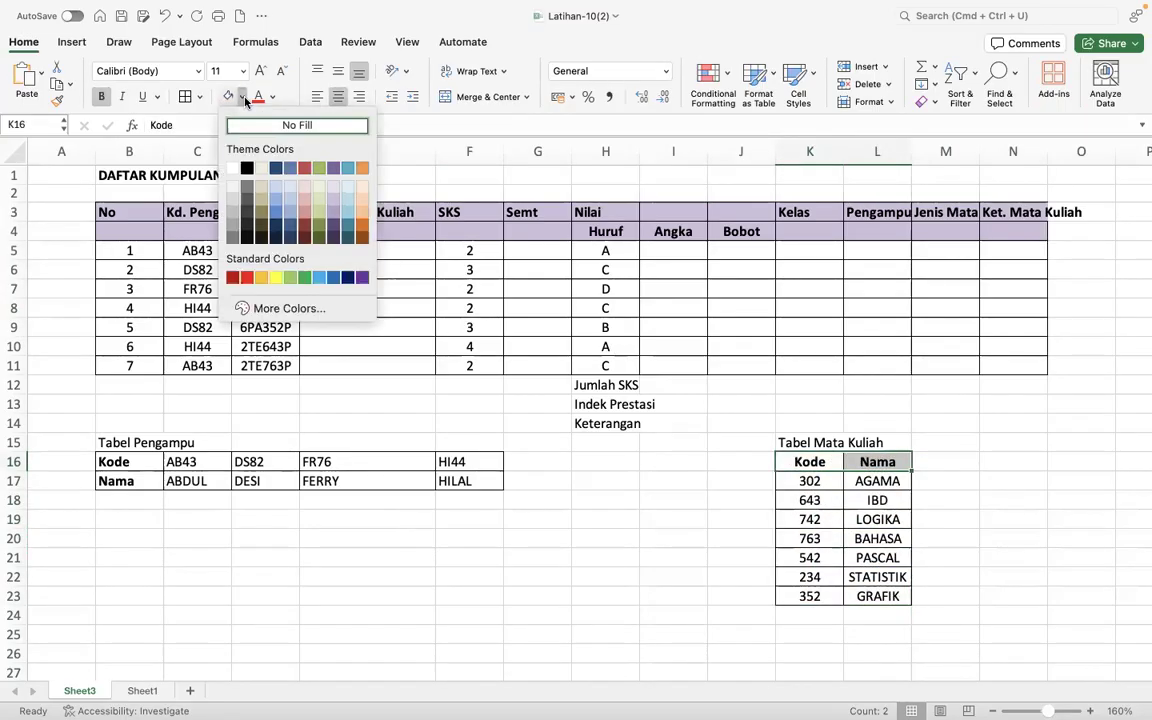
click(305, 187)
- Fill the Kode and Nama header cells B16:B17 of Tabel Pengampu with light orange
drag(141, 463, 142, 477)
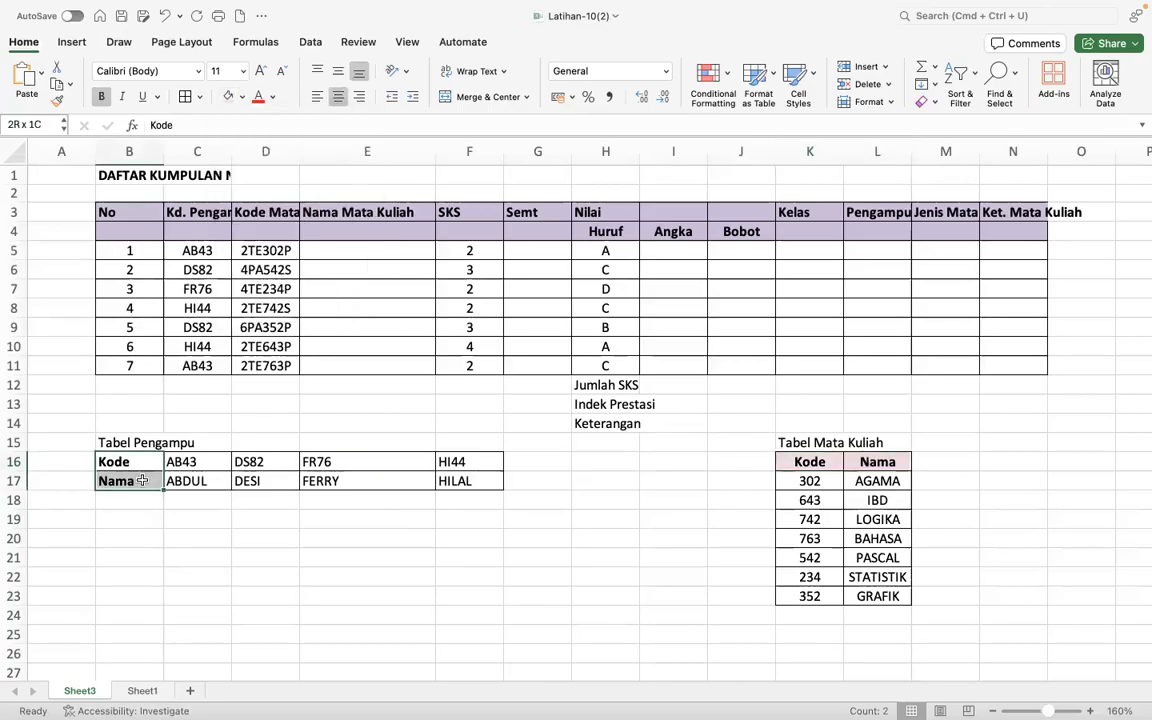
click(242, 96)
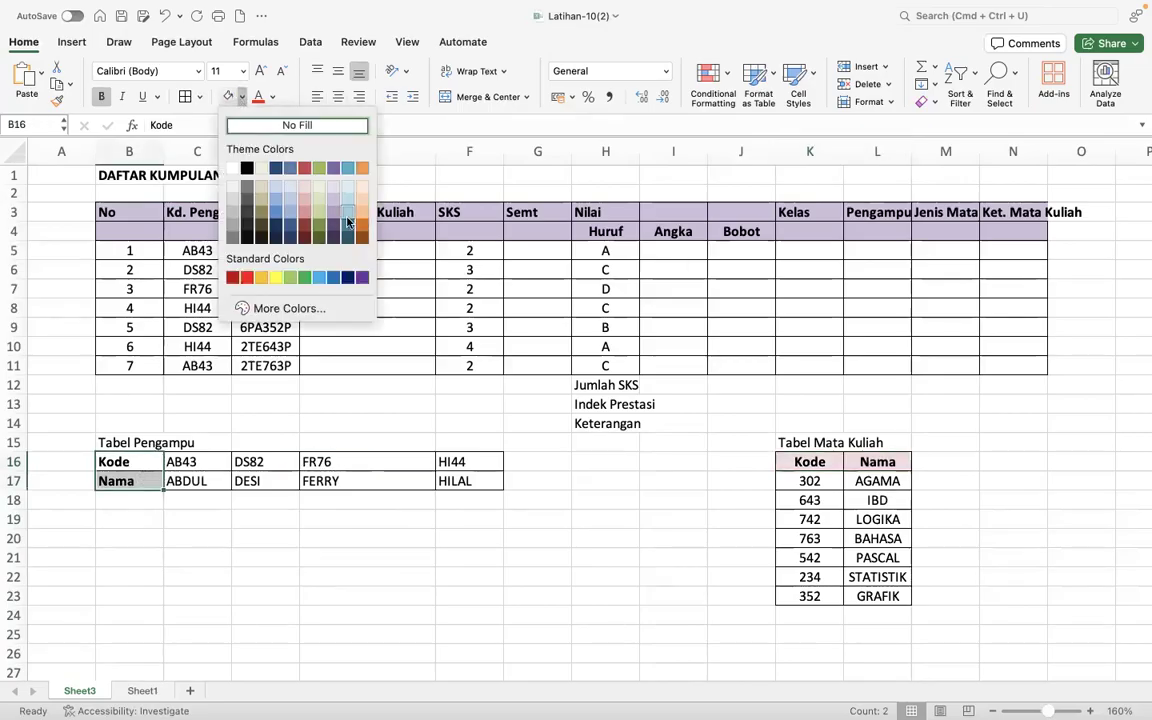
click(362, 203)
click(424, 504)
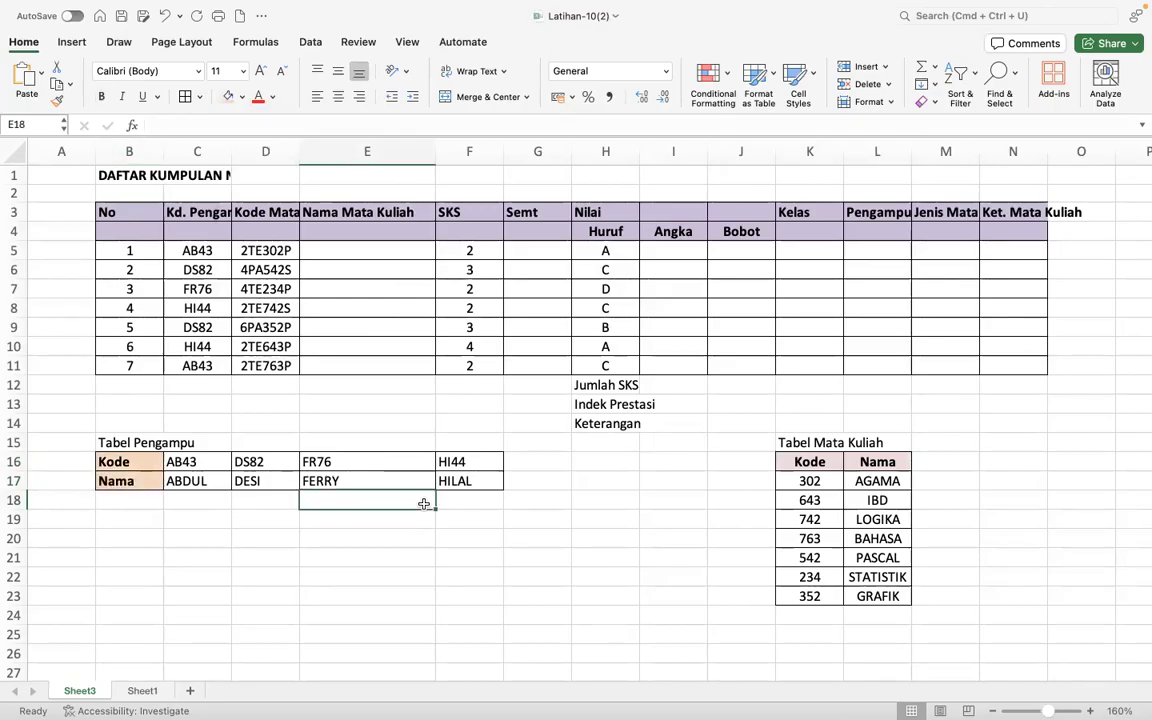
- Merge and center the title DAFTAR KUMPULAN NILAI MAHASISWA across B1:N1
drag(119, 341, 122, 309)
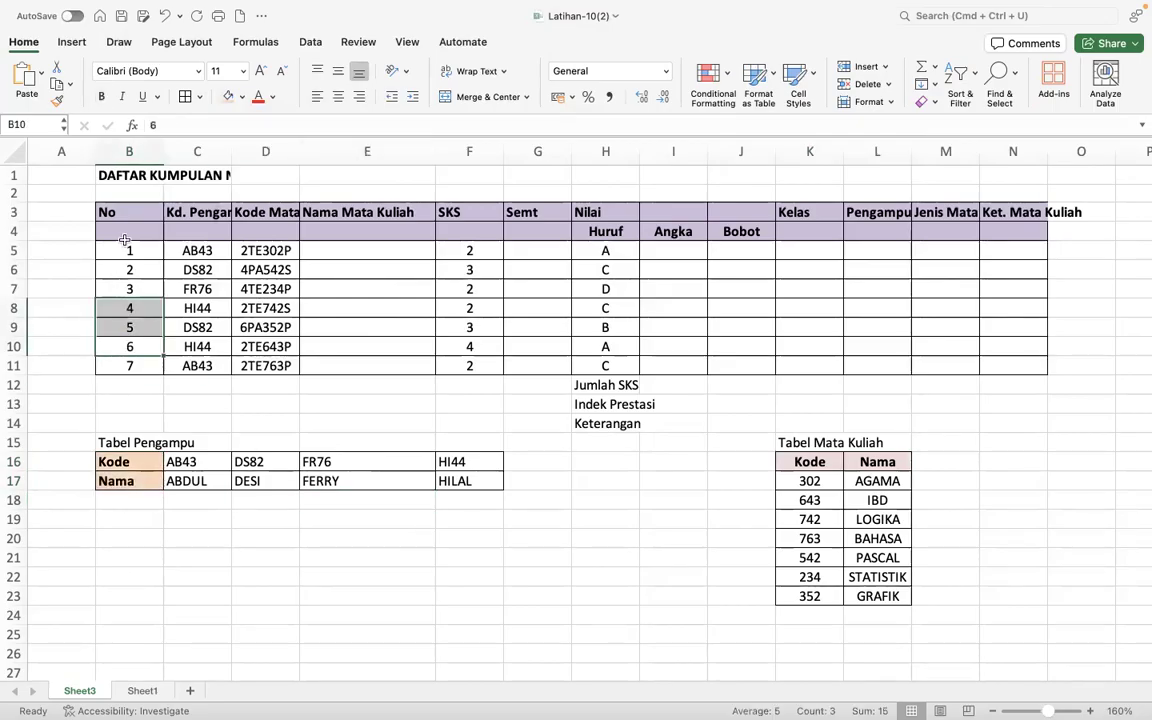
click(108, 176)
drag(108, 176, 1000, 177)
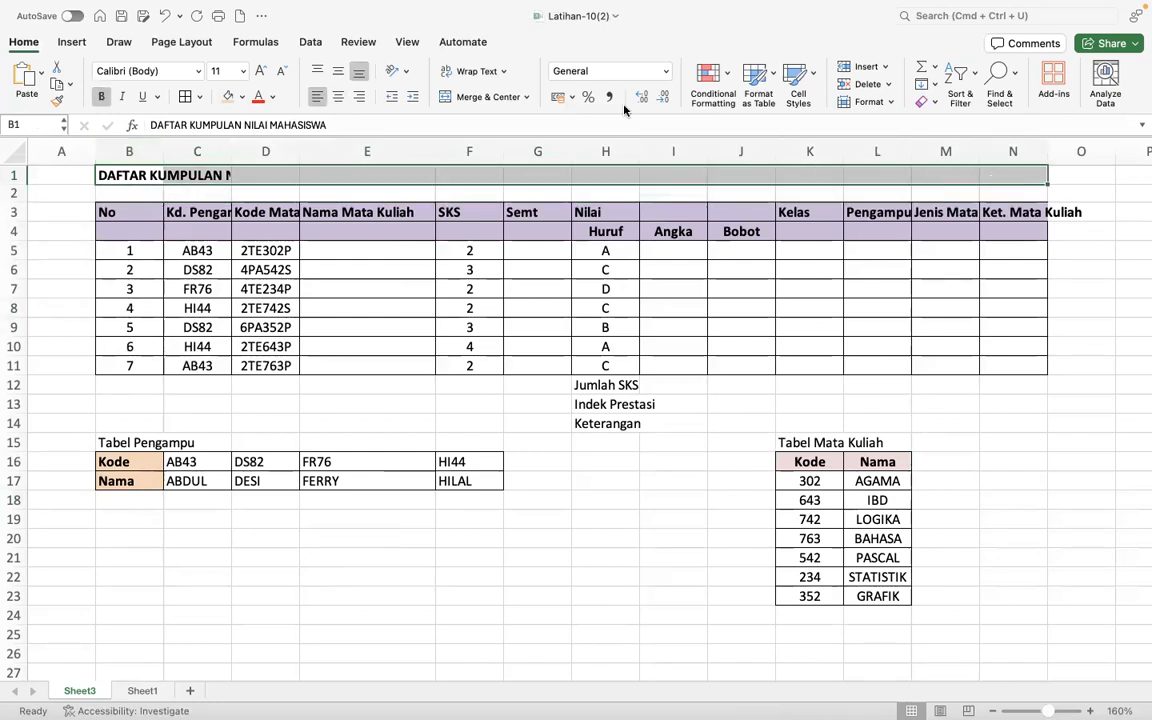
click(489, 98)
click(540, 306)
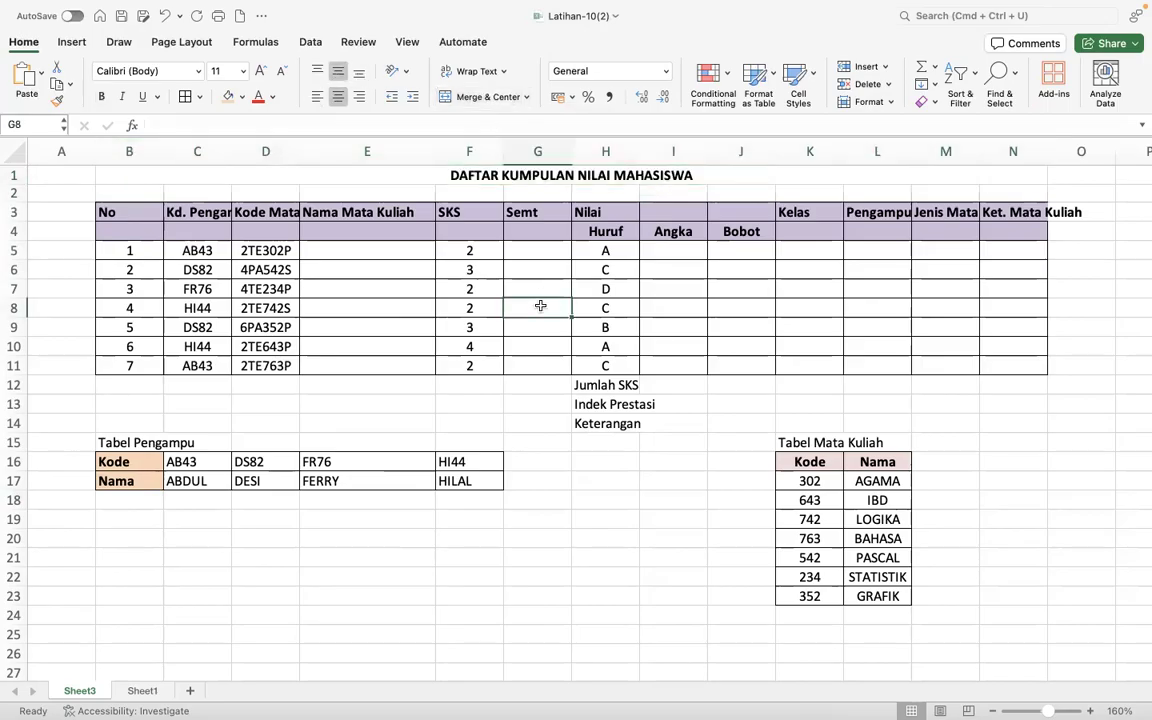
- Merge and center the No header over B3:B4 and the Kd. Pengampu header over C3:C4
click(139, 214)
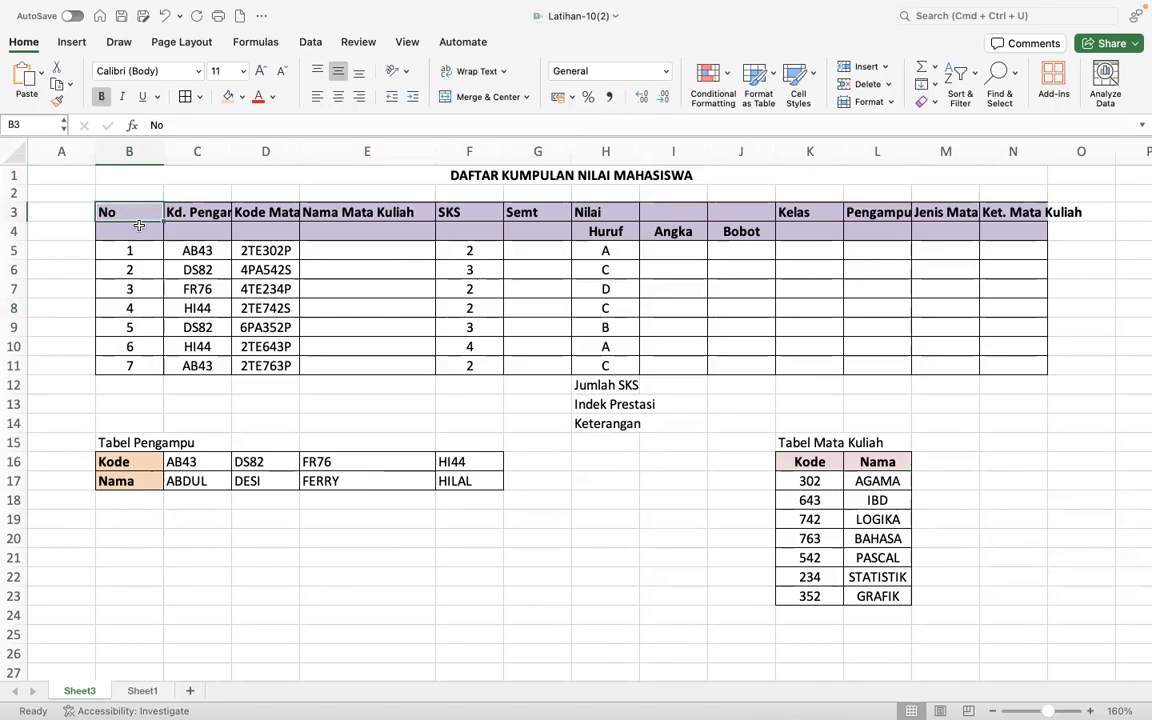
drag(139, 226, 137, 231)
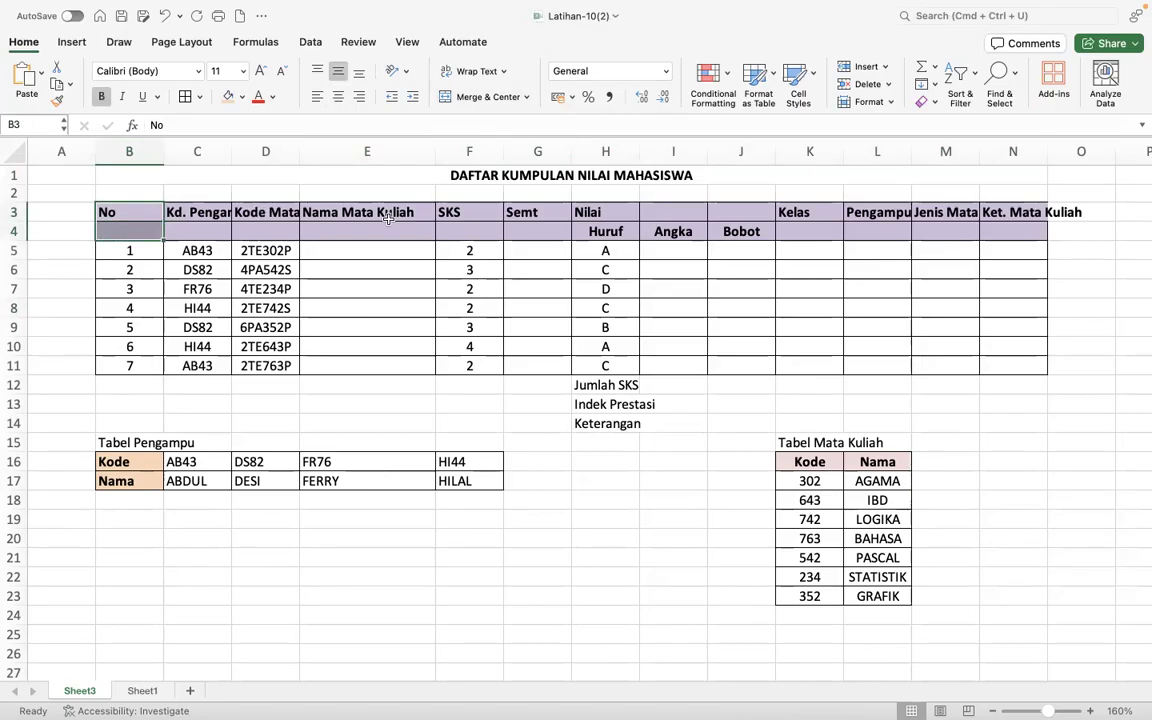
click(466, 101)
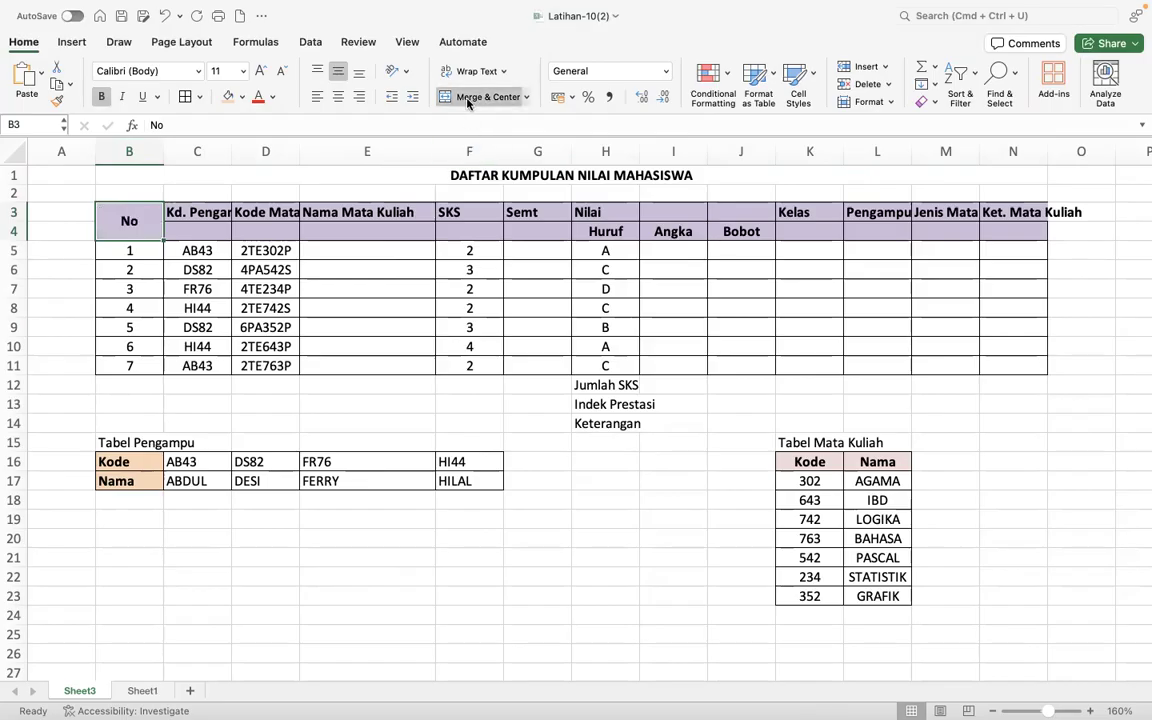
click(205, 221)
drag(205, 221, 204, 232)
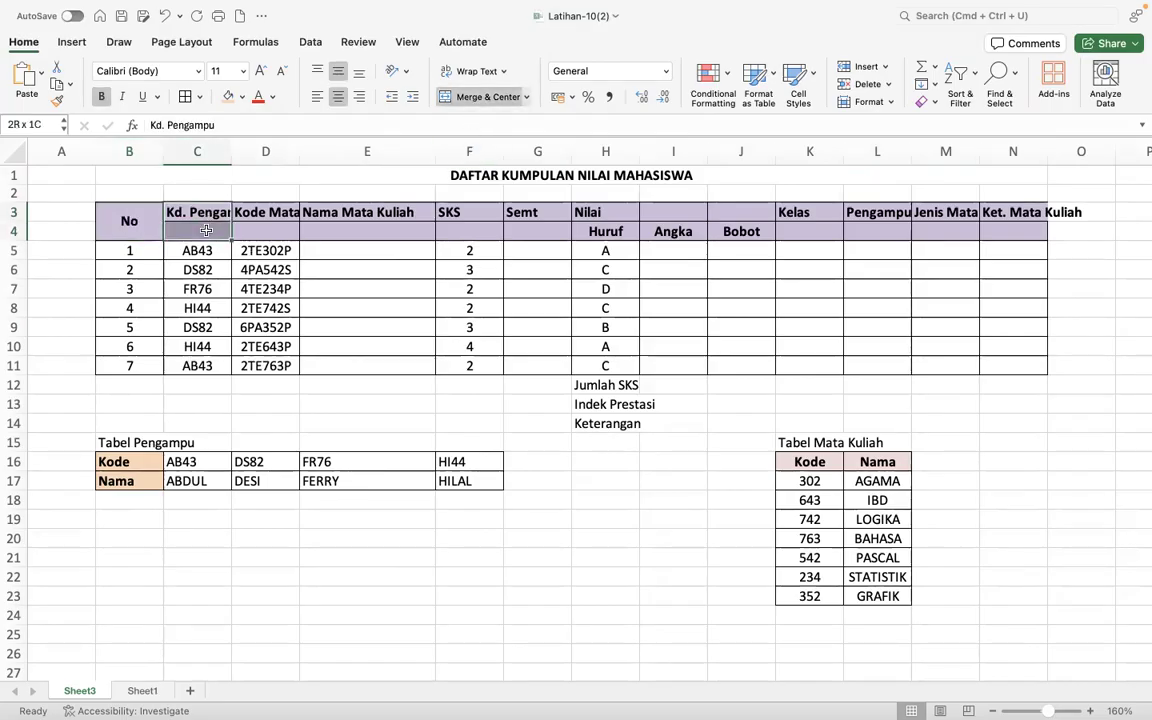
click(463, 97)
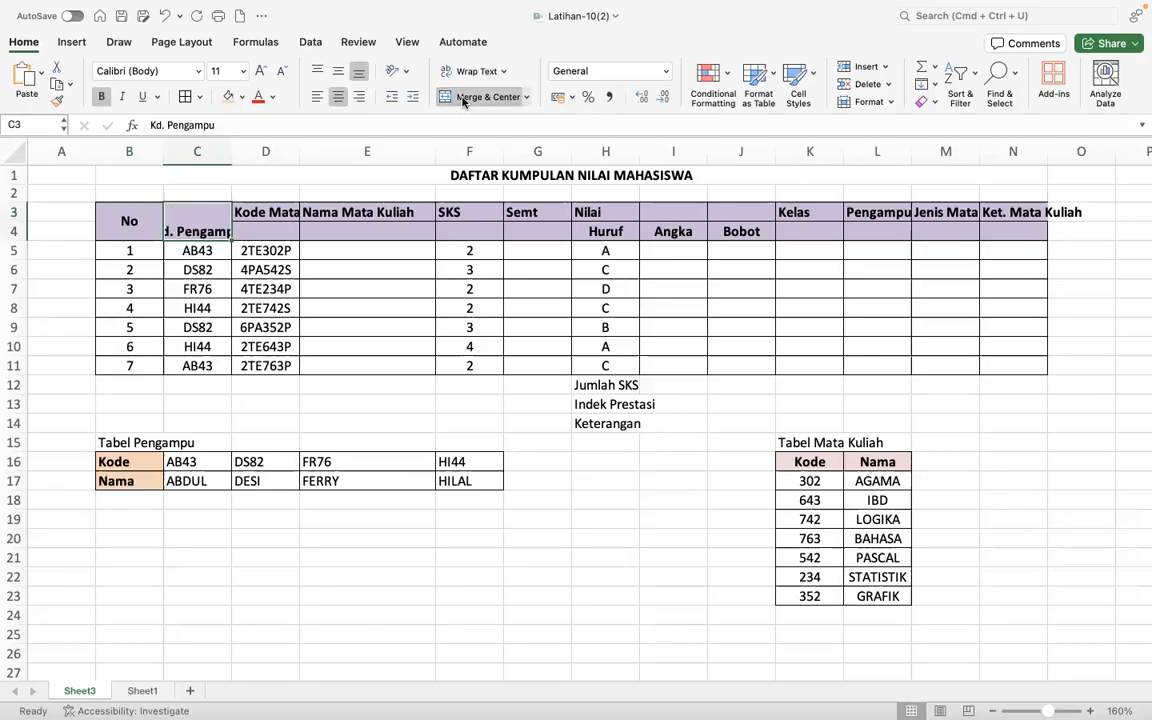
- Turn on text wrapping for the merged Kd. Pengampu header and widen column C so the header fits
right_click(199, 228)
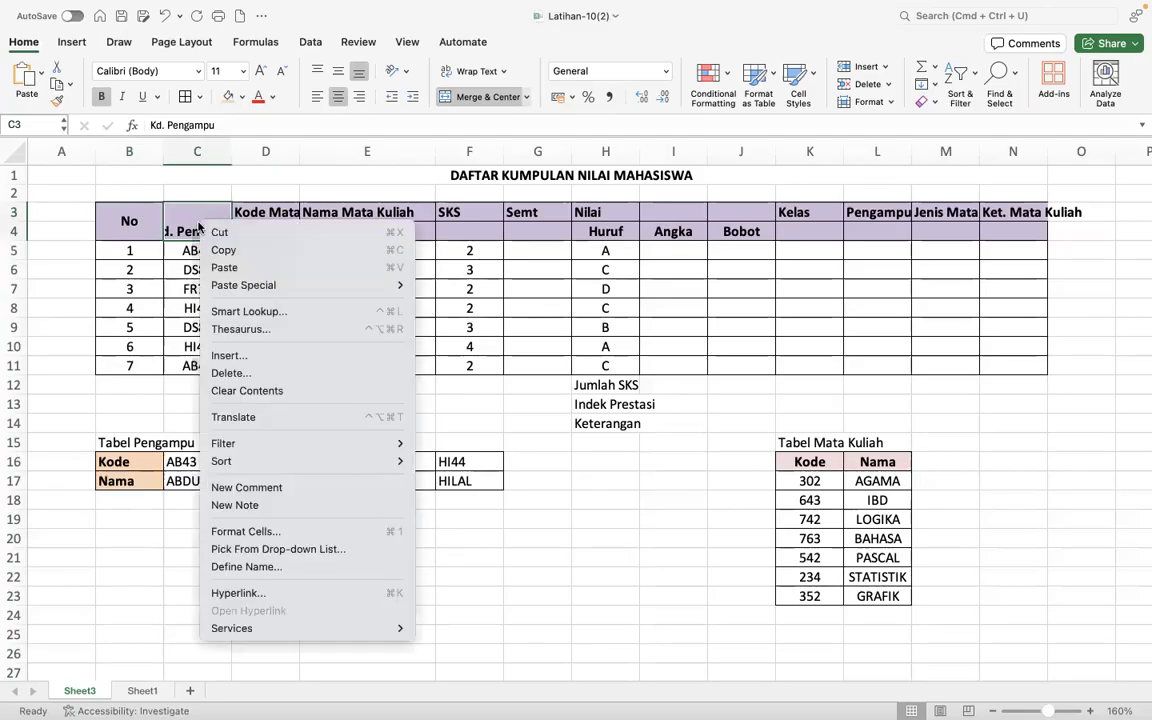
click(280, 533)
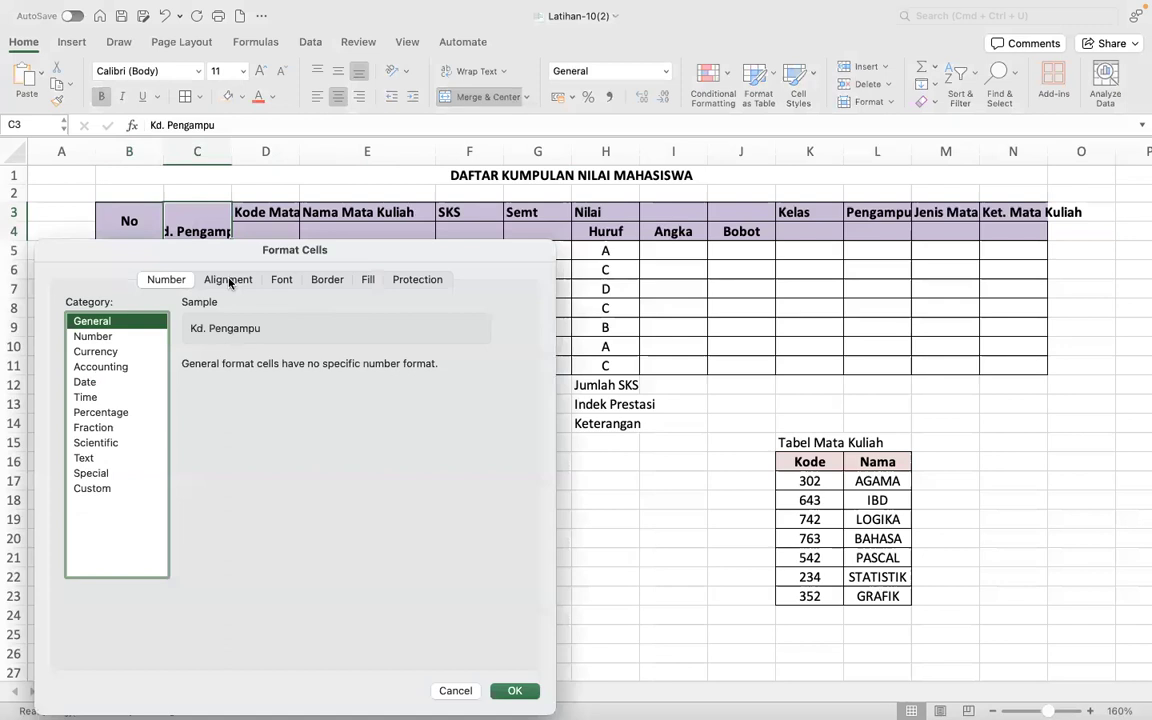
click(229, 281)
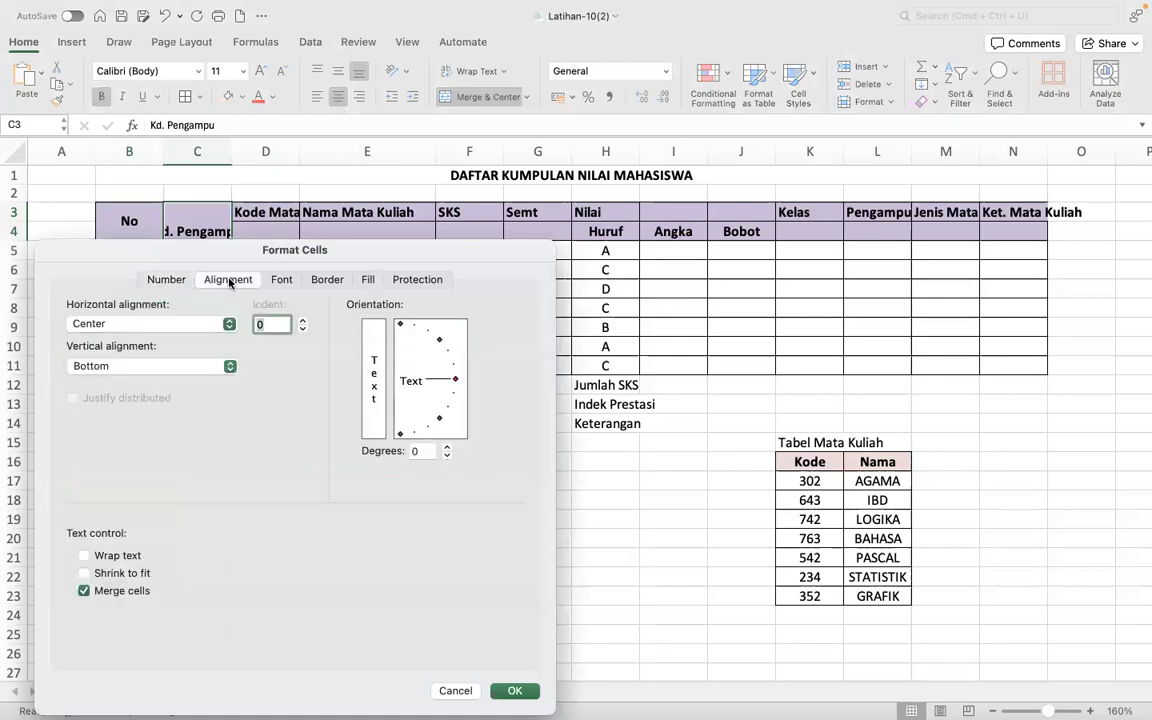
click(85, 556)
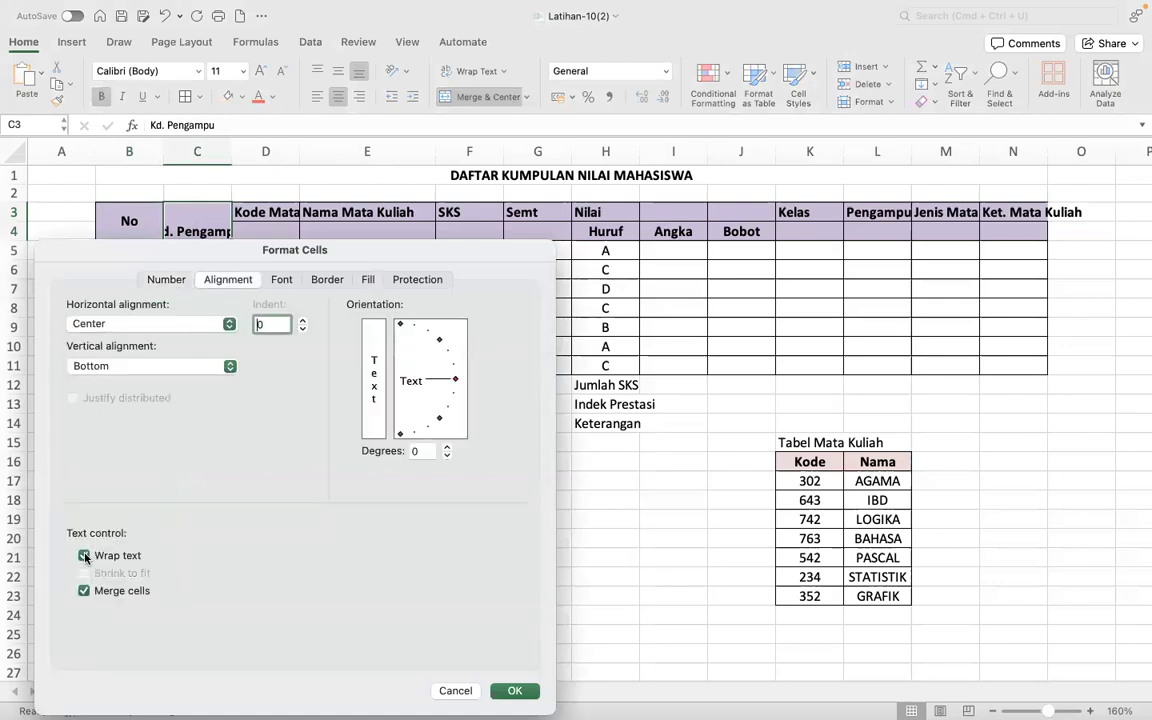
click(514, 691)
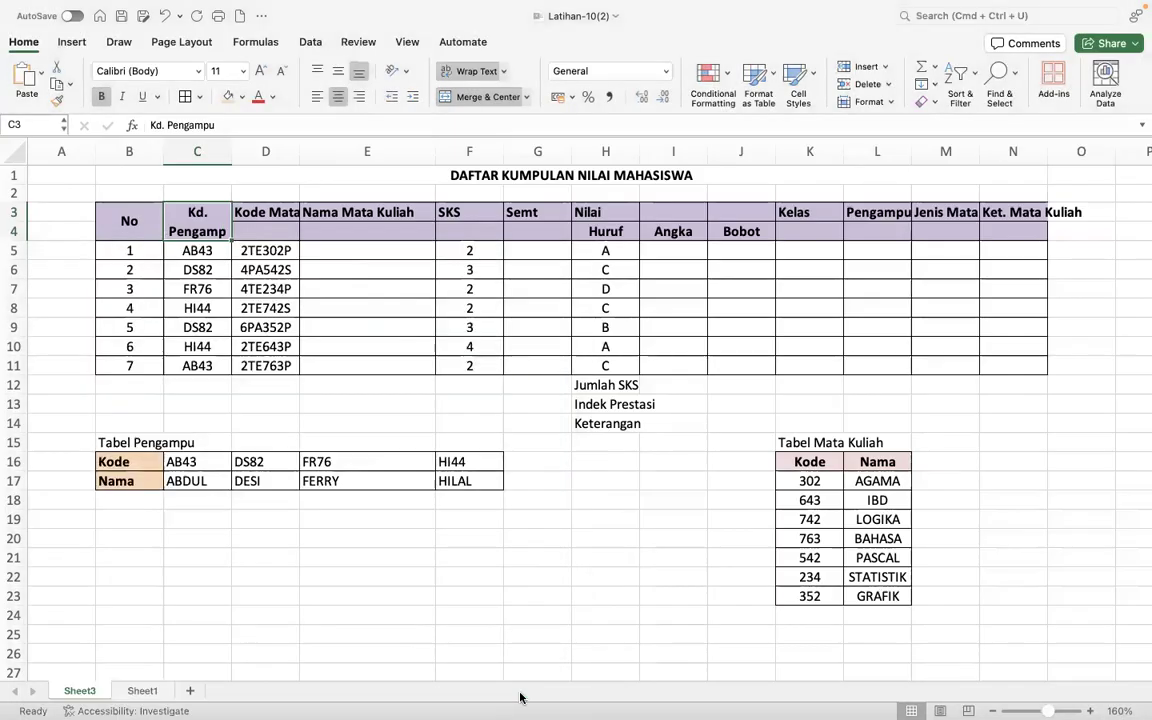
drag(231, 149, 240, 149)
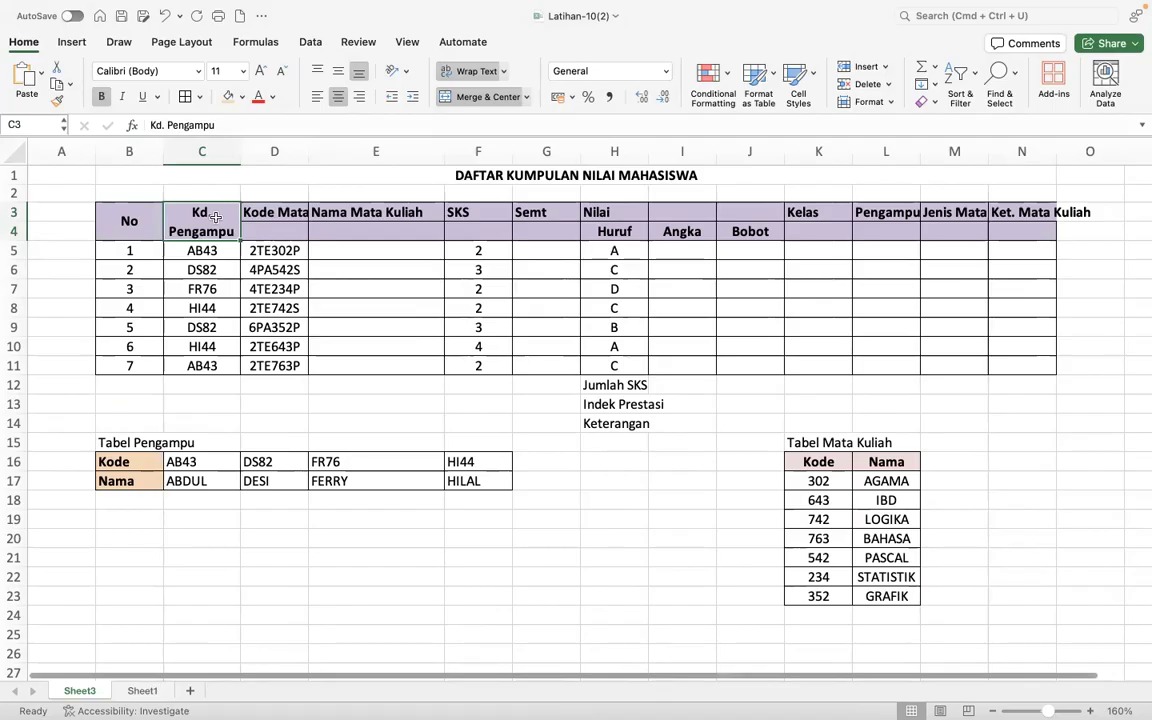
- Merge and center the Kode Mata Kuliah header over D3:D4 with wrapped text, and widen column D to fit it
click(270, 218)
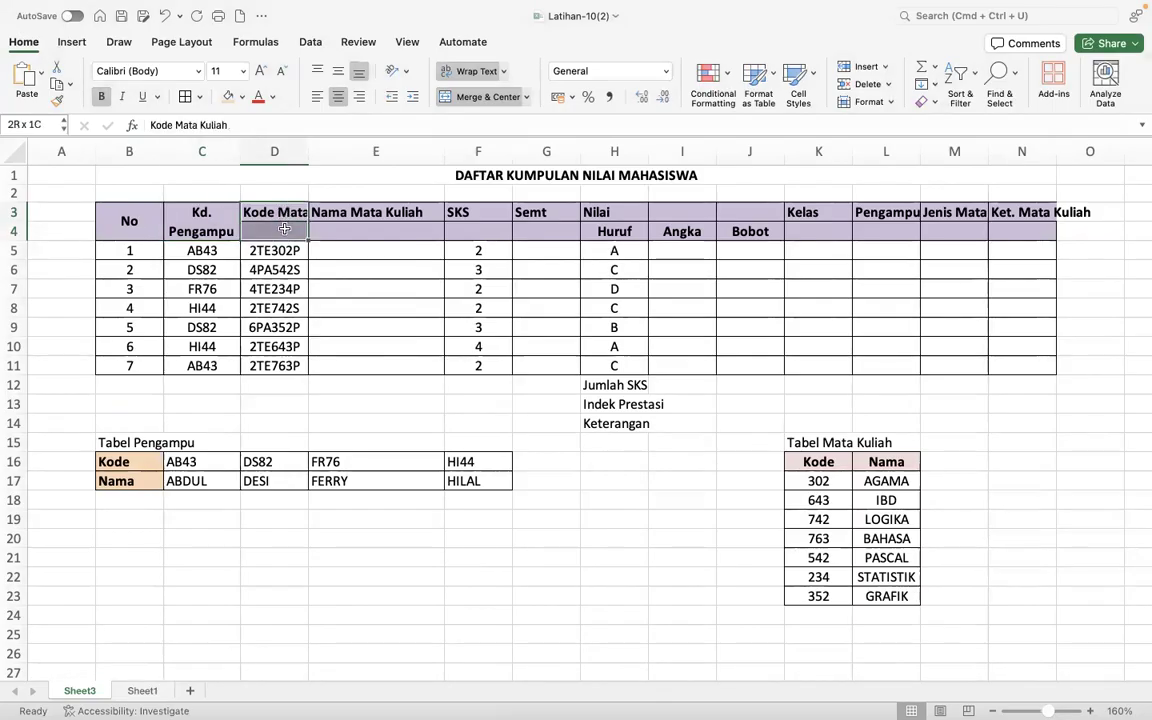
click(498, 100)
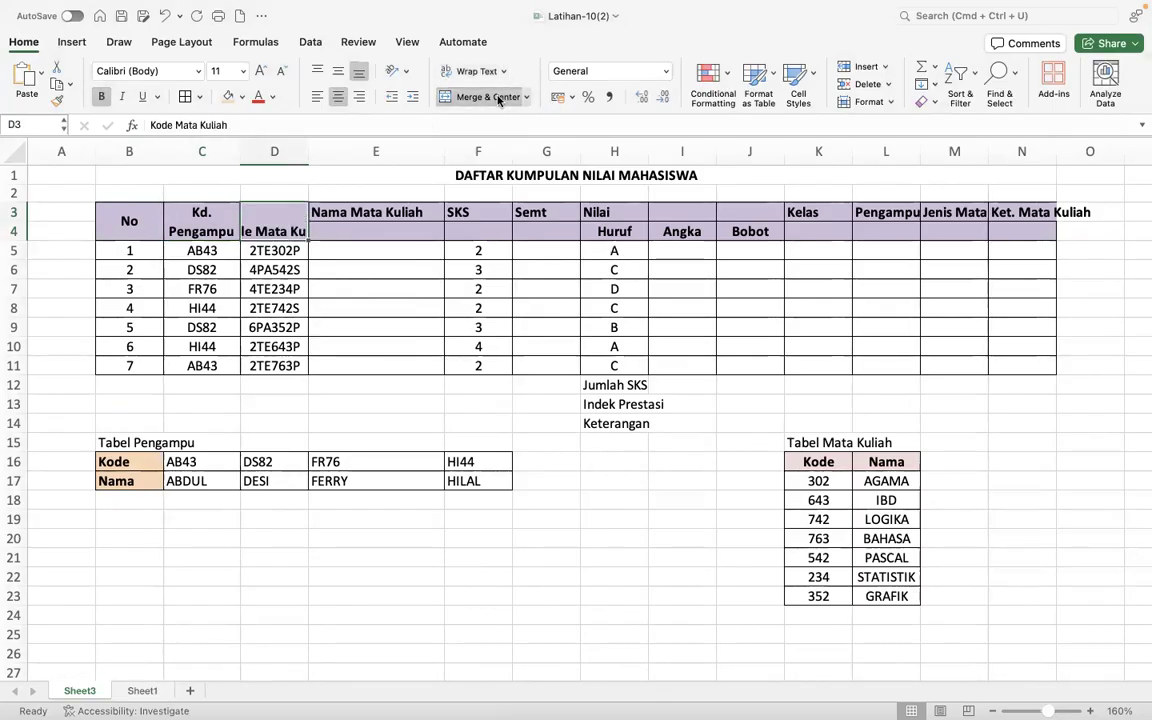
right_click(291, 222)
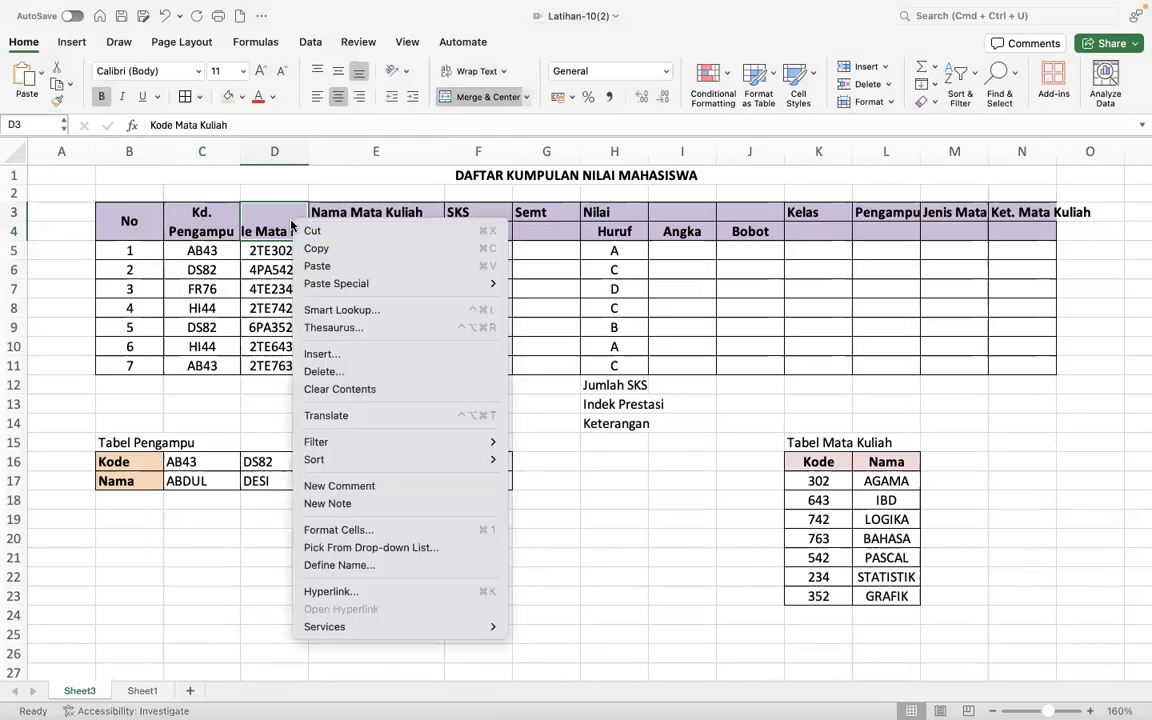
click(380, 530)
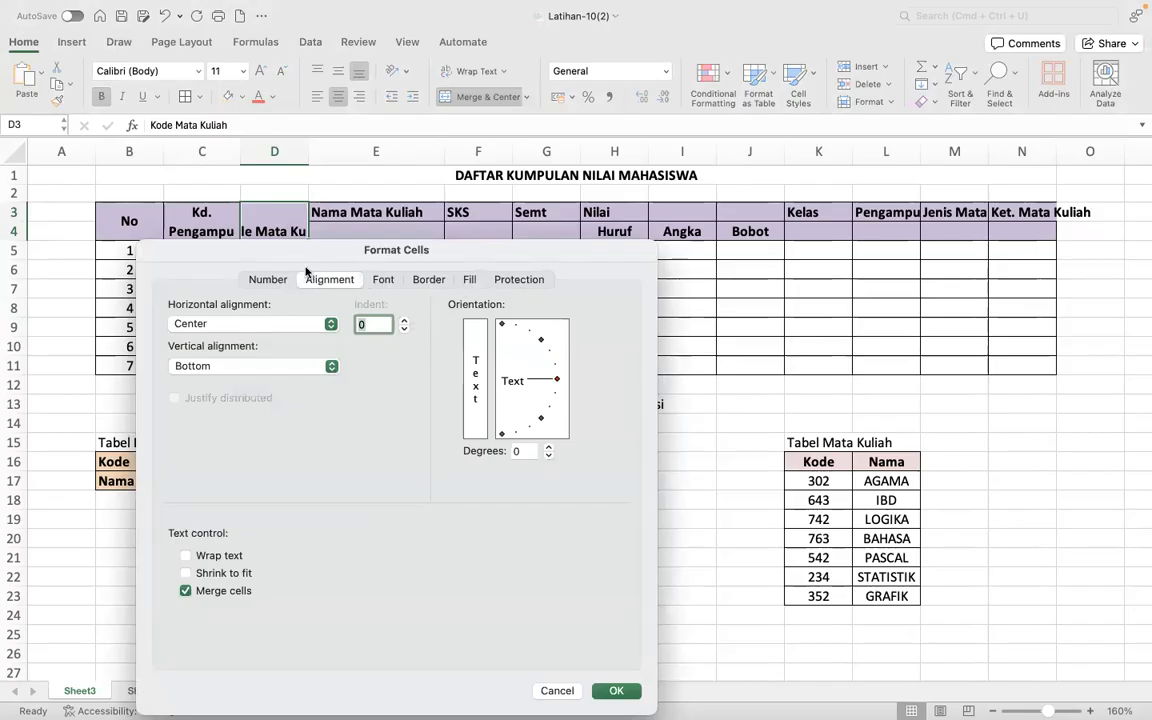
click(185, 556)
click(617, 691)
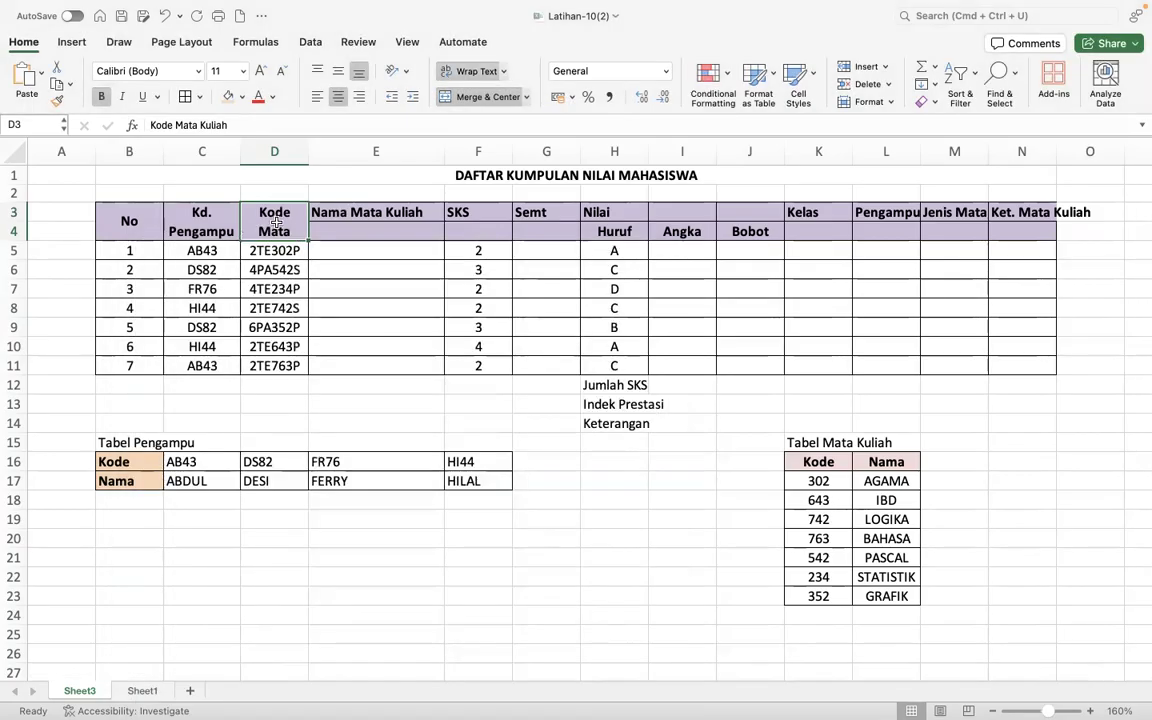
drag(310, 153, 327, 156)
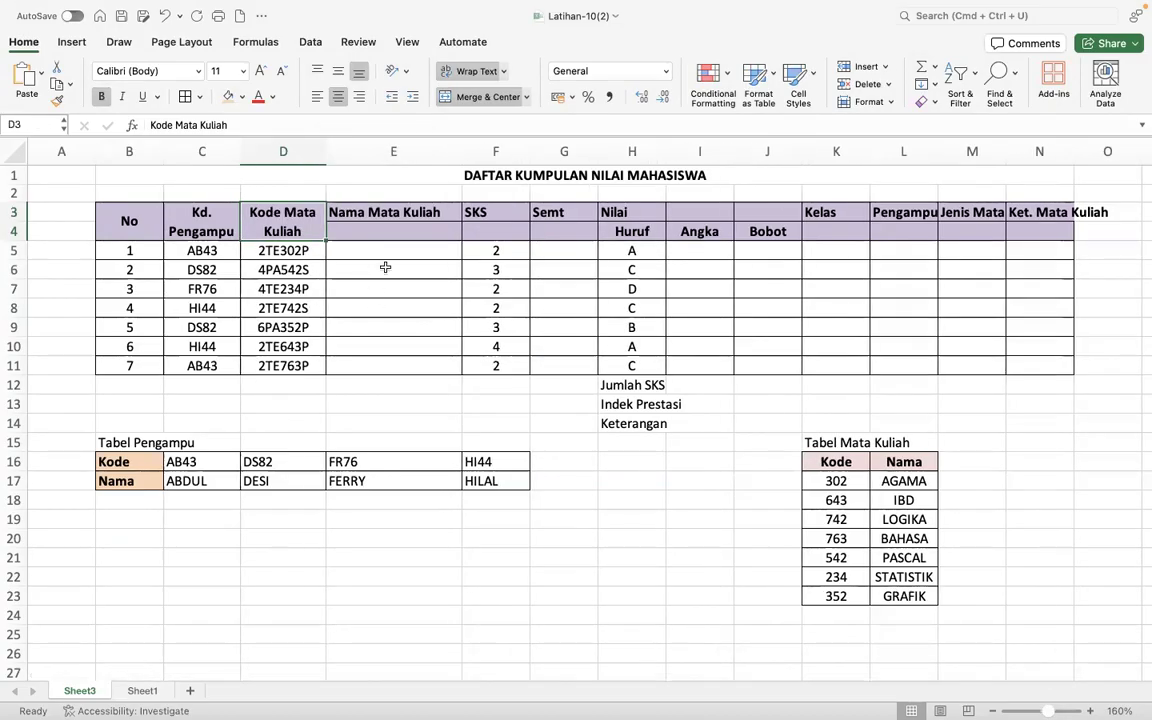
- Merge and center the Nama Mata Kuliah header over E3:E4, SKS over F3:F4 and Semt over G3:G4
drag(357, 210, 400, 233)
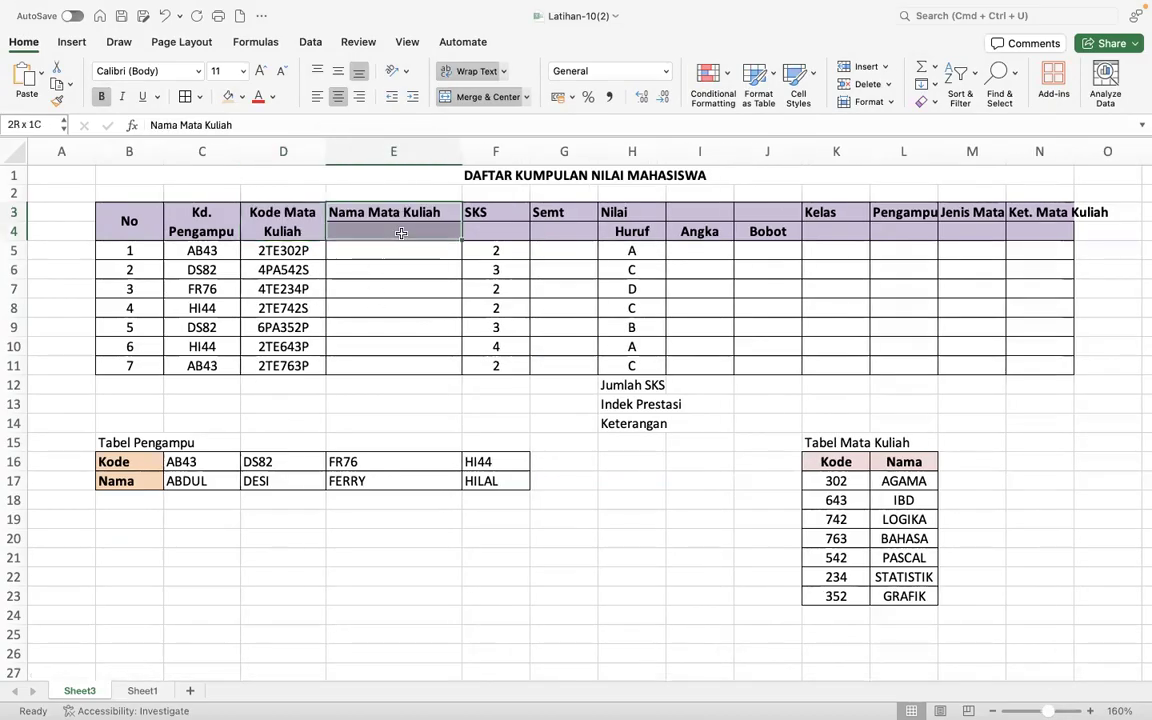
click(478, 97)
drag(504, 210, 566, 228)
click(488, 97)
click(497, 99)
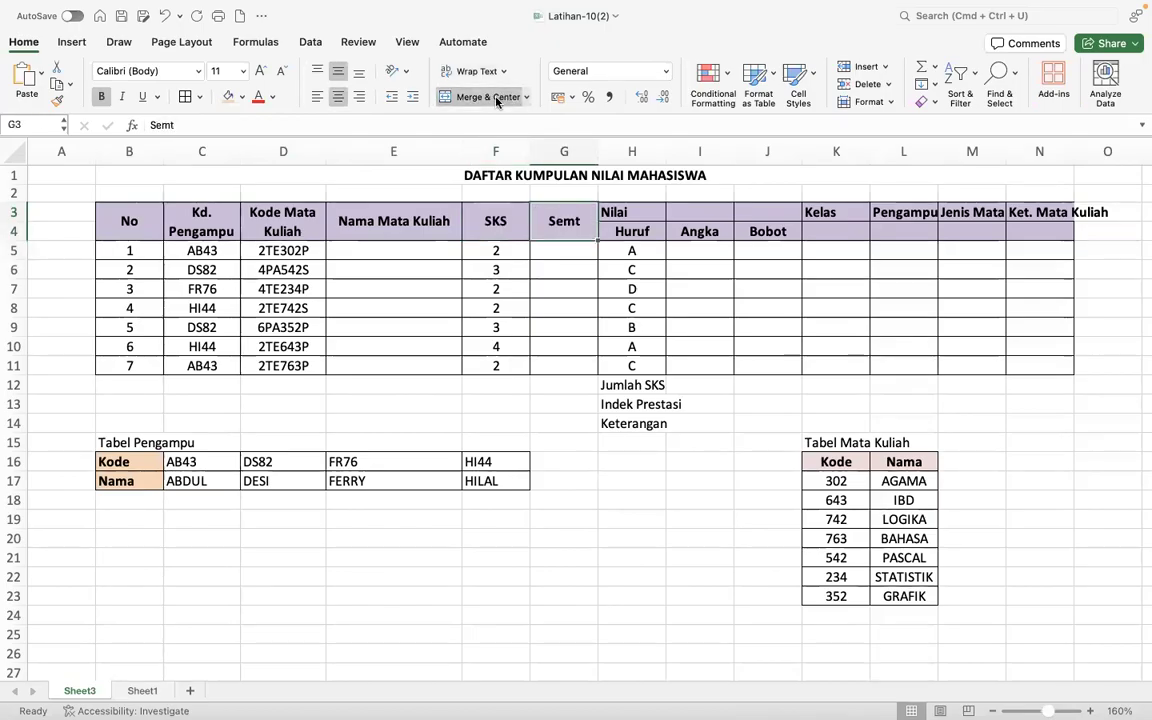
- Merge and center the Nilai header across H3:J3 and the Kelas header over K3:K4
click(625, 212)
drag(688, 212, 765, 212)
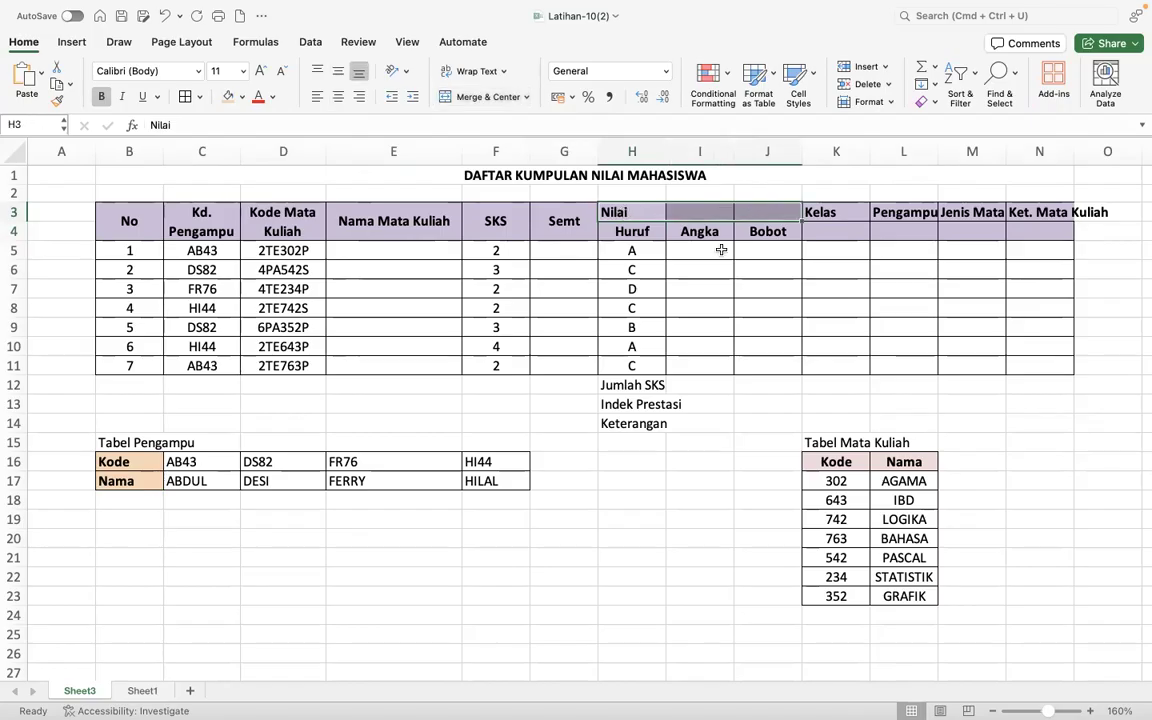
click(470, 97)
drag(822, 212, 836, 232)
click(489, 97)
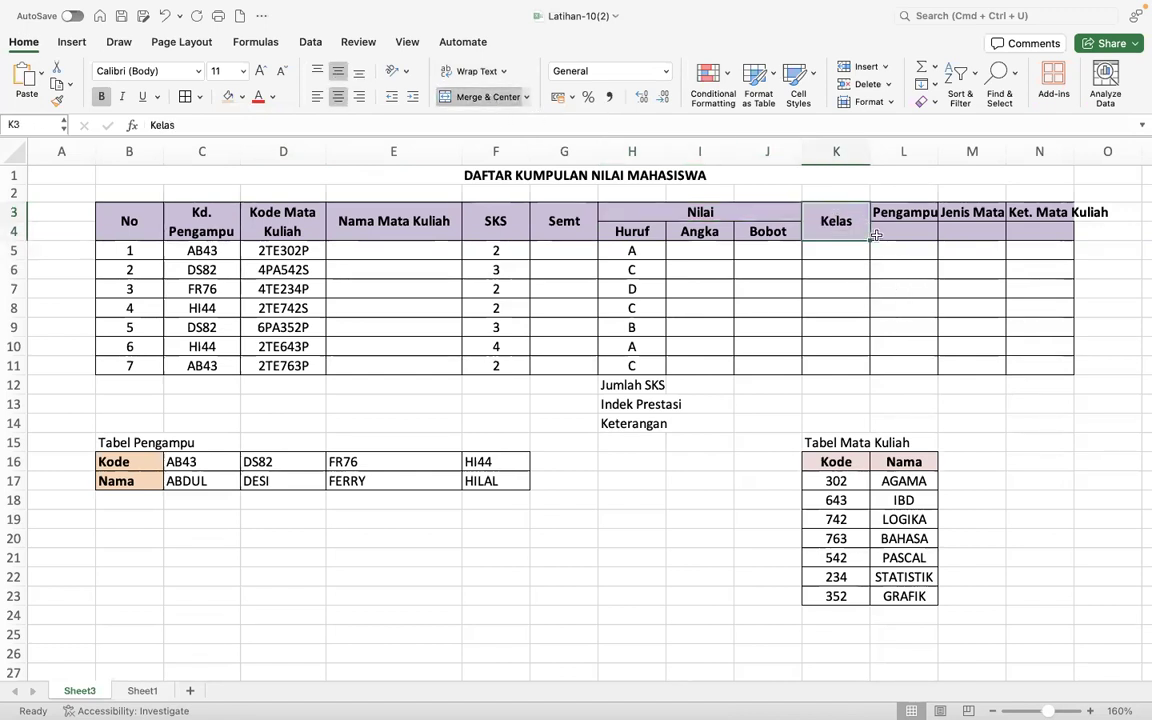
- Merge and center the Pengampu header over L3:L4 and the Jenis Mata Kuliah header over M3:M4
click(906, 220)
drag(906, 220, 905, 234)
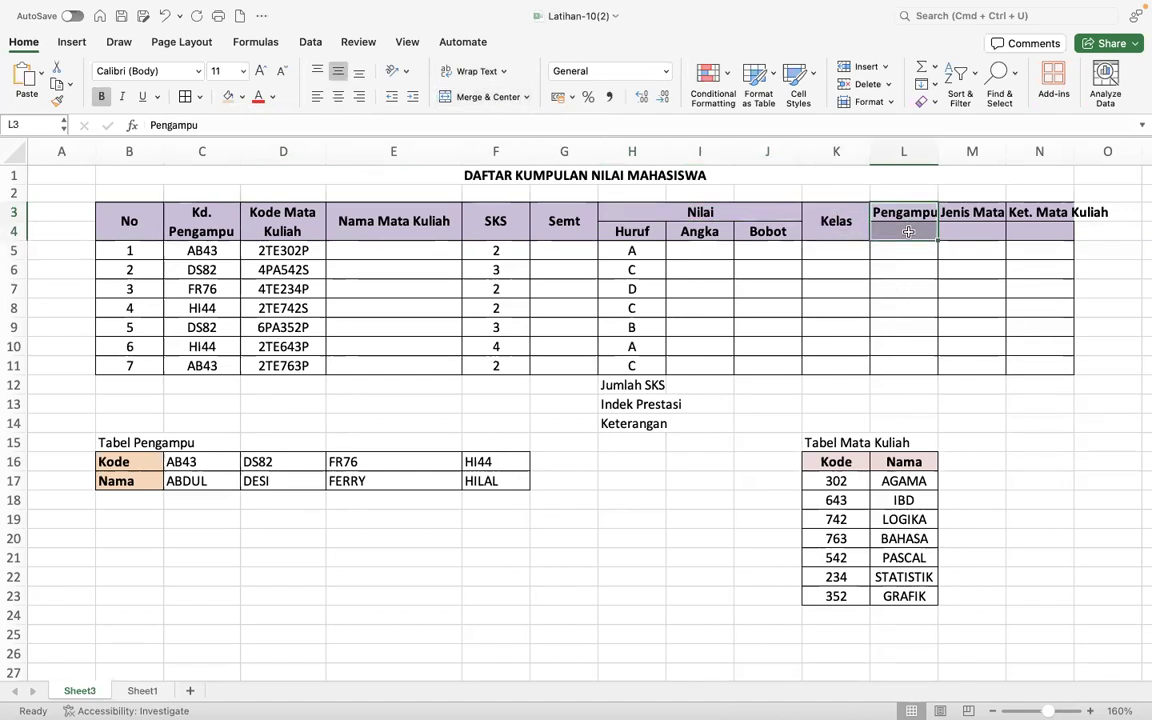
click(482, 97)
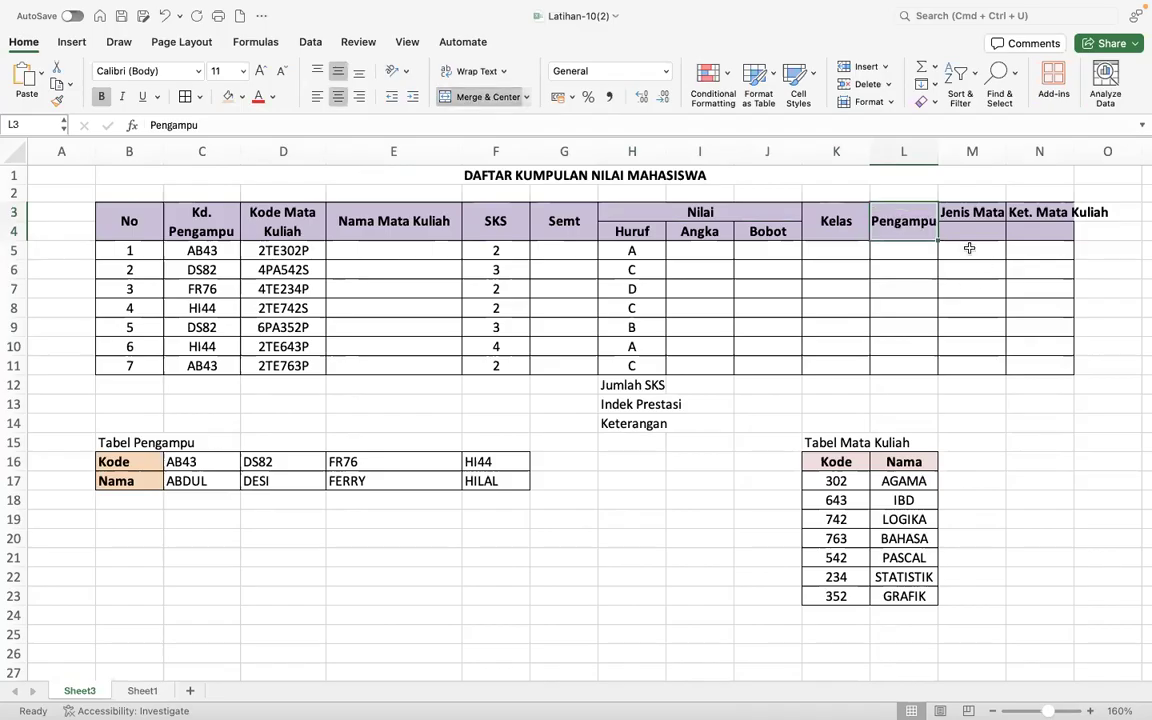
drag(972, 214, 972, 232)
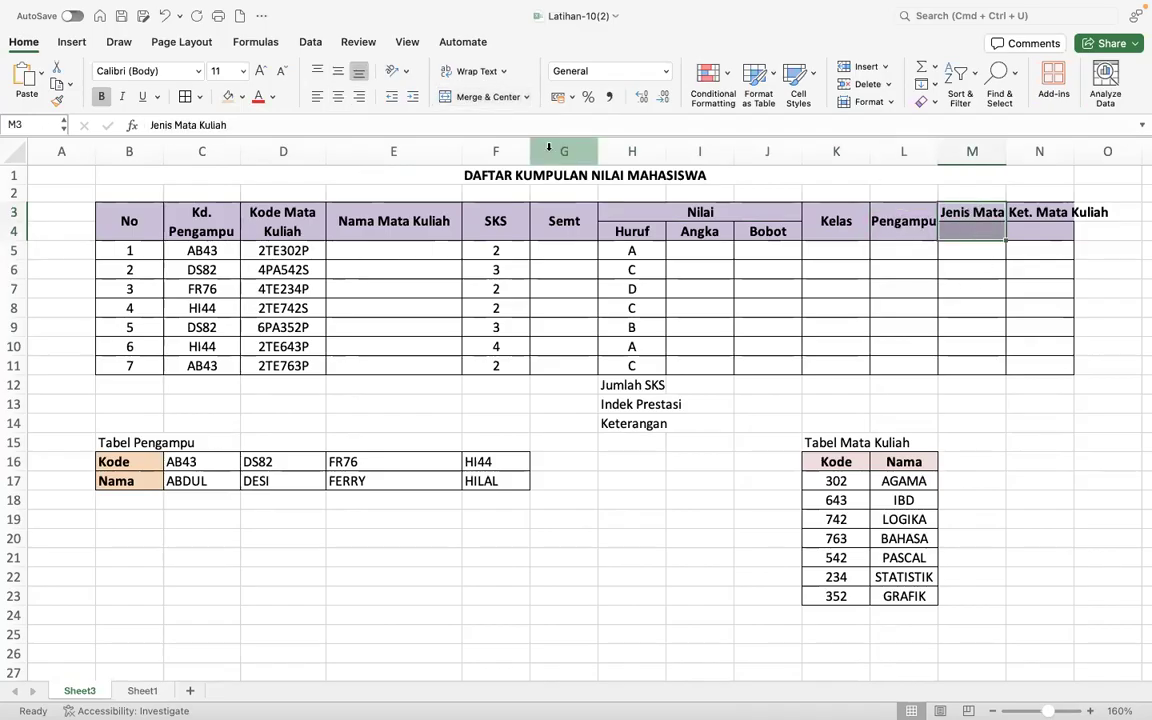
click(489, 97)
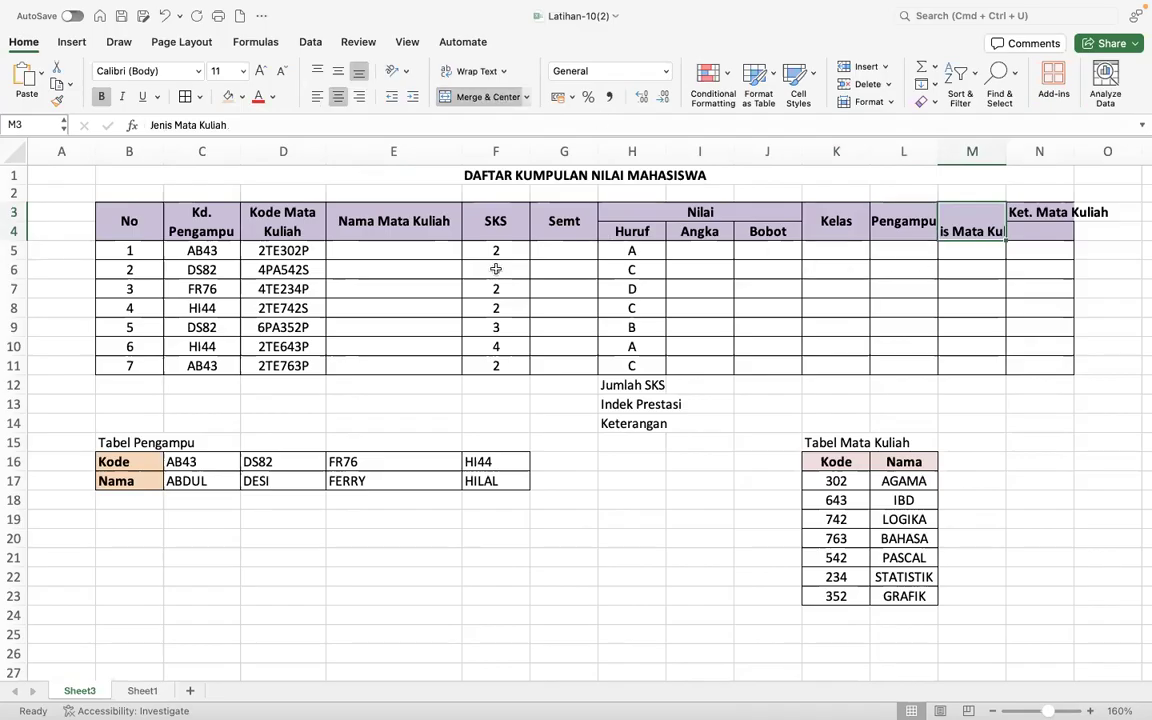
- Copy the Kode Mata Kuliah header's formatting onto the Pengampu header and widen column L slightly
click(276, 226)
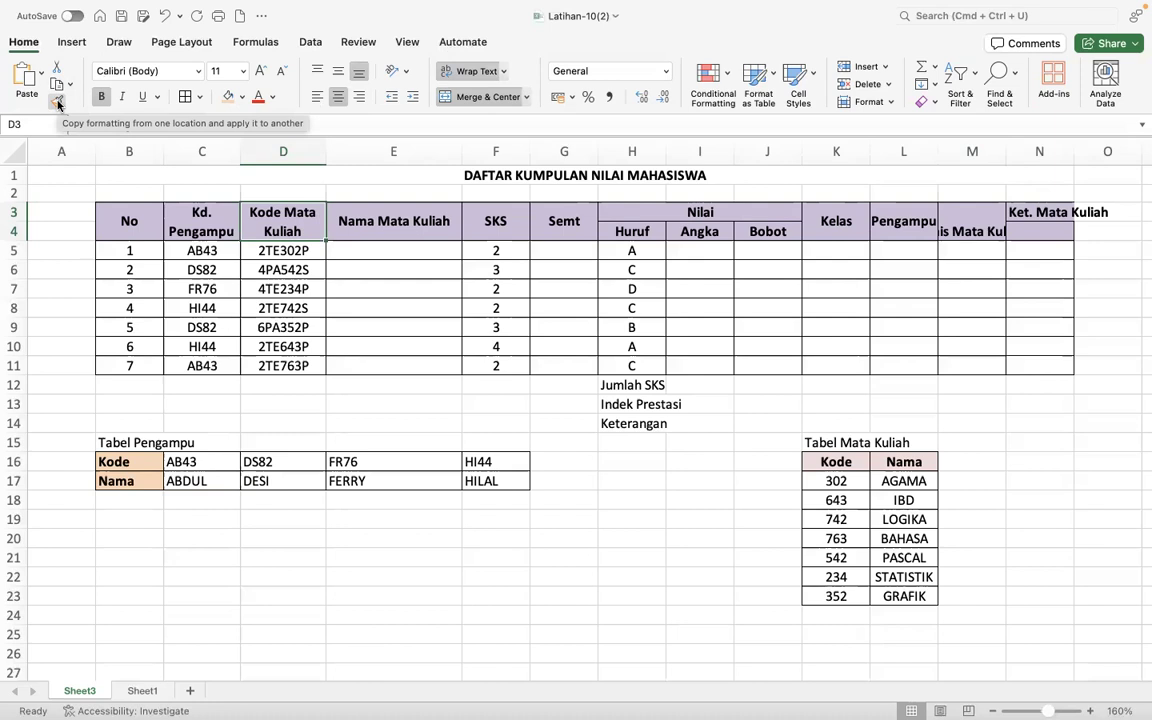
click(58, 104)
click(904, 233)
drag(938, 152, 945, 152)
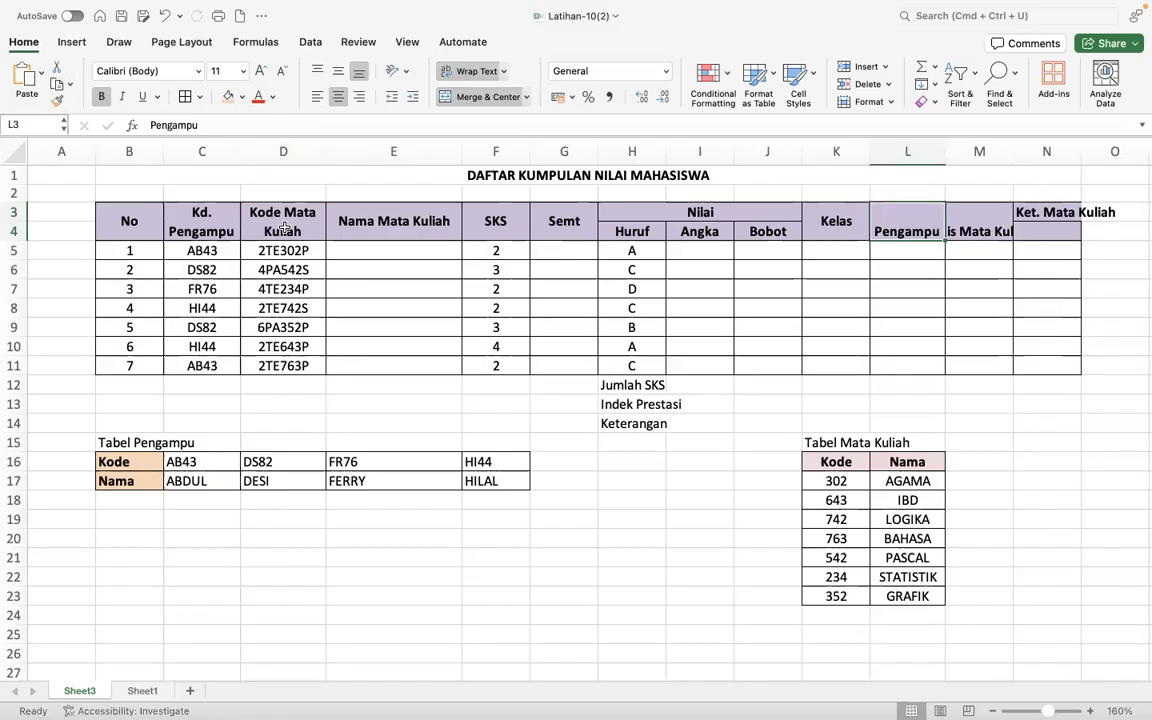
- Copy the wrapped header formatting onto the Jenis Mata Kuliah and Ket. Mata Kuliah headers, and widen columns M and N to fit
click(57, 100)
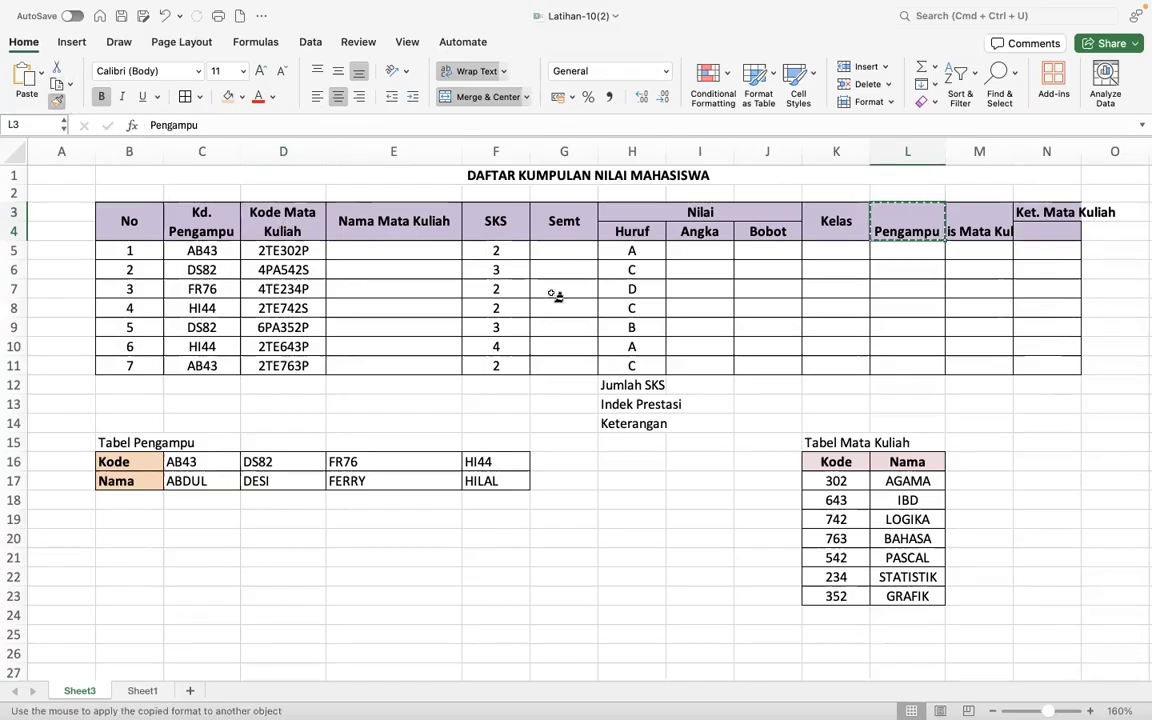
click(968, 226)
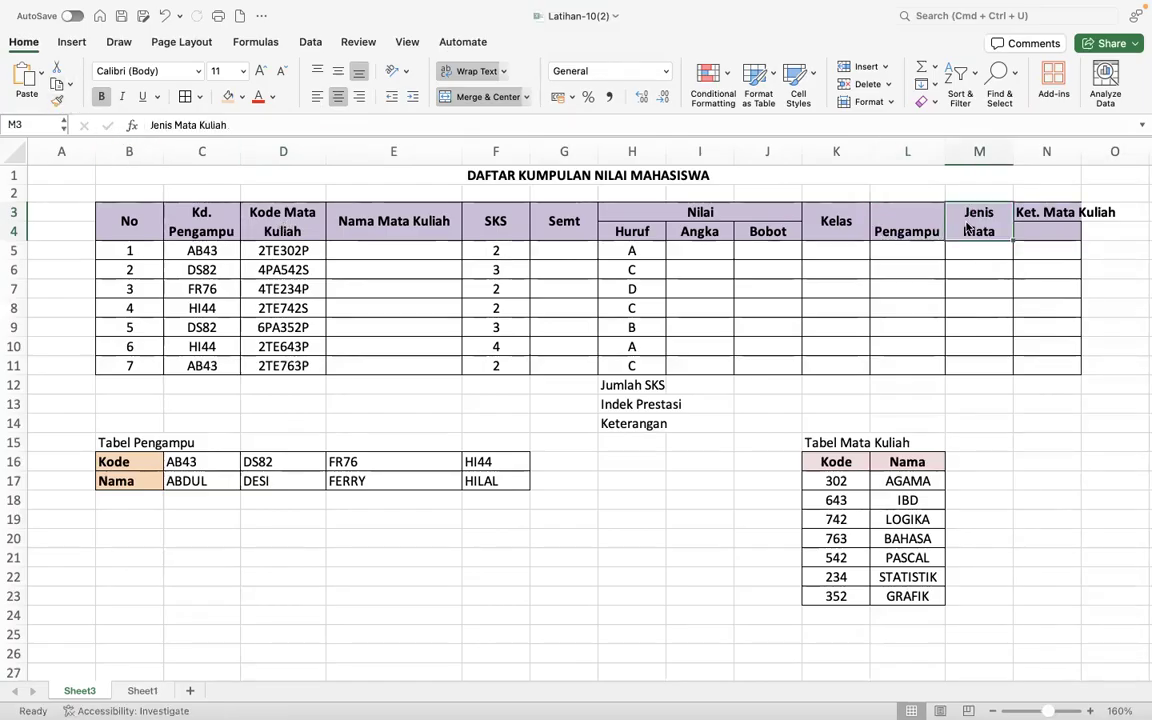
drag(1012, 155, 1026, 152)
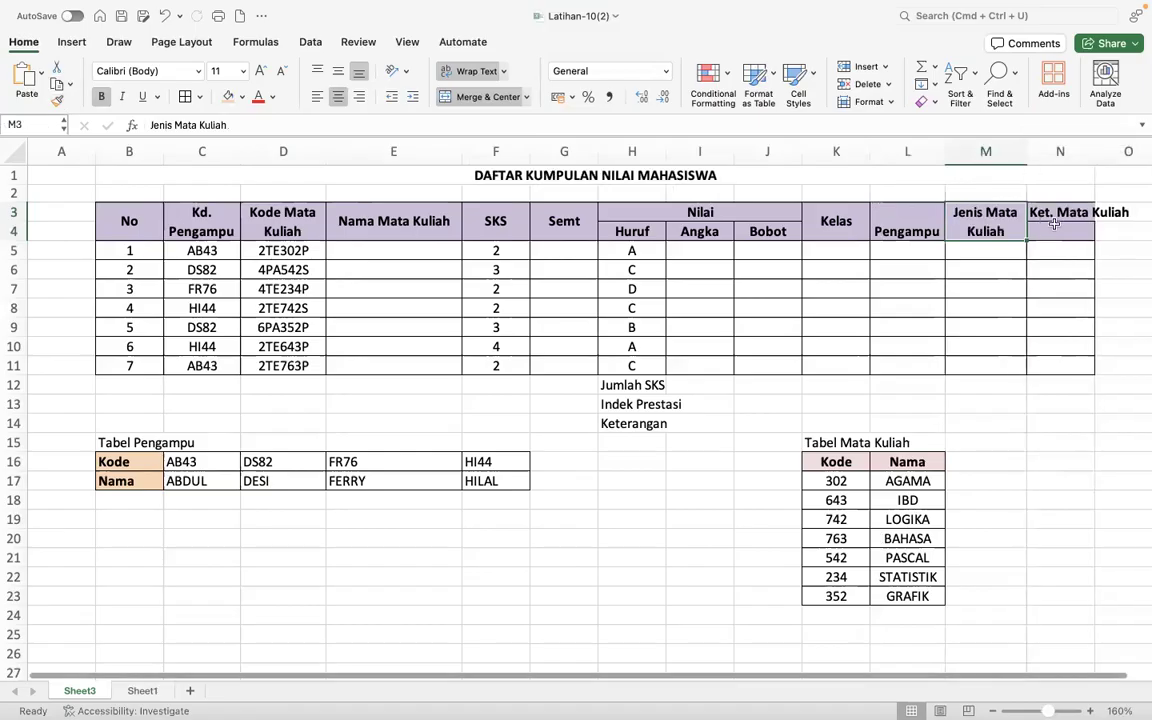
click(57, 101)
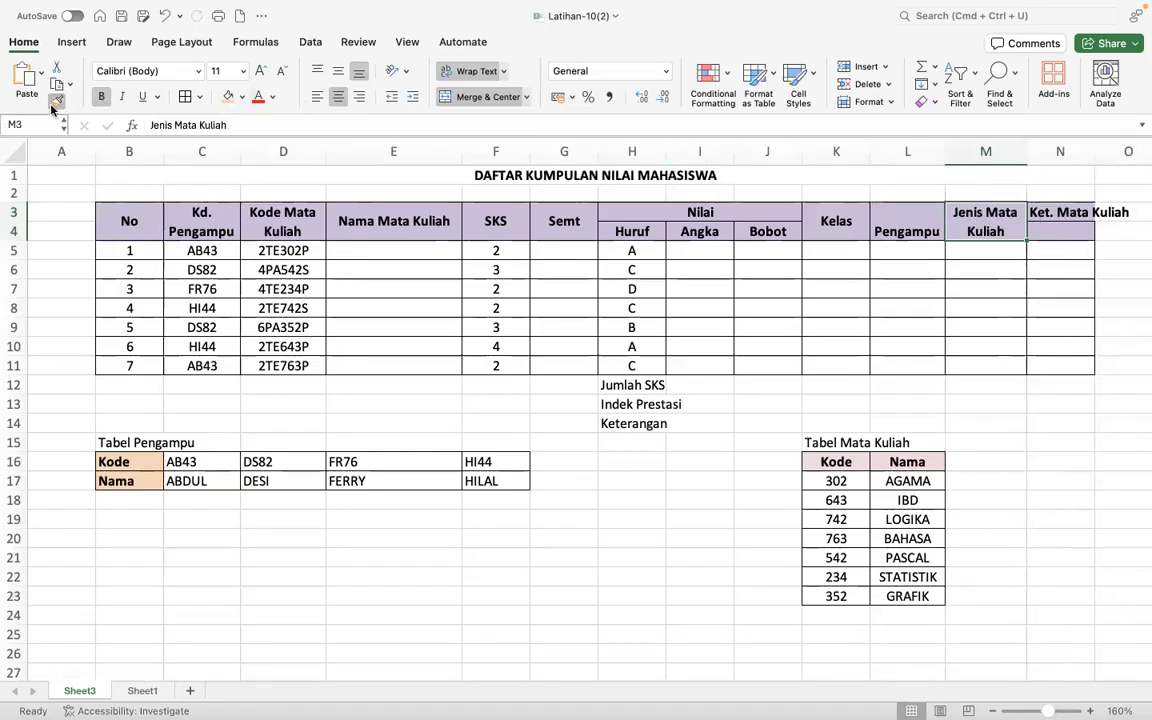
click(1074, 216)
drag(1094, 151, 1102, 151)
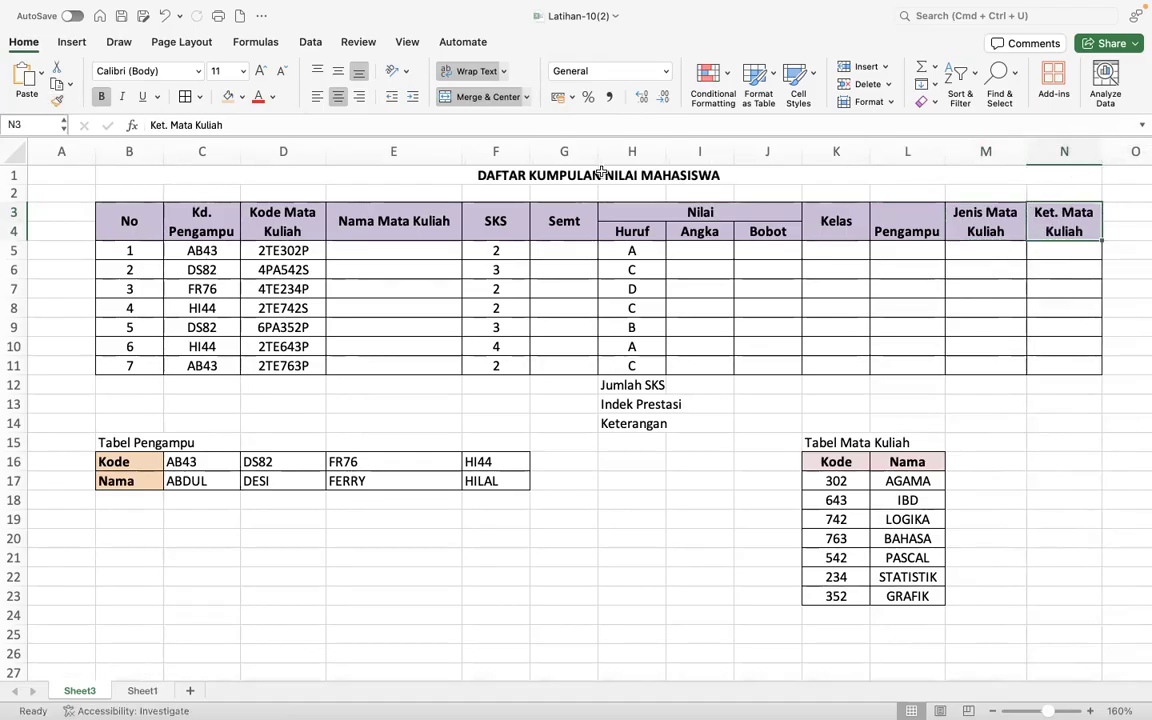
- Narrow the SKS, Semt, Angka and Bobot columns (F, G, I and J) to suit their short headers
drag(598, 152, 580, 153)
drag(577, 151, 510, 151)
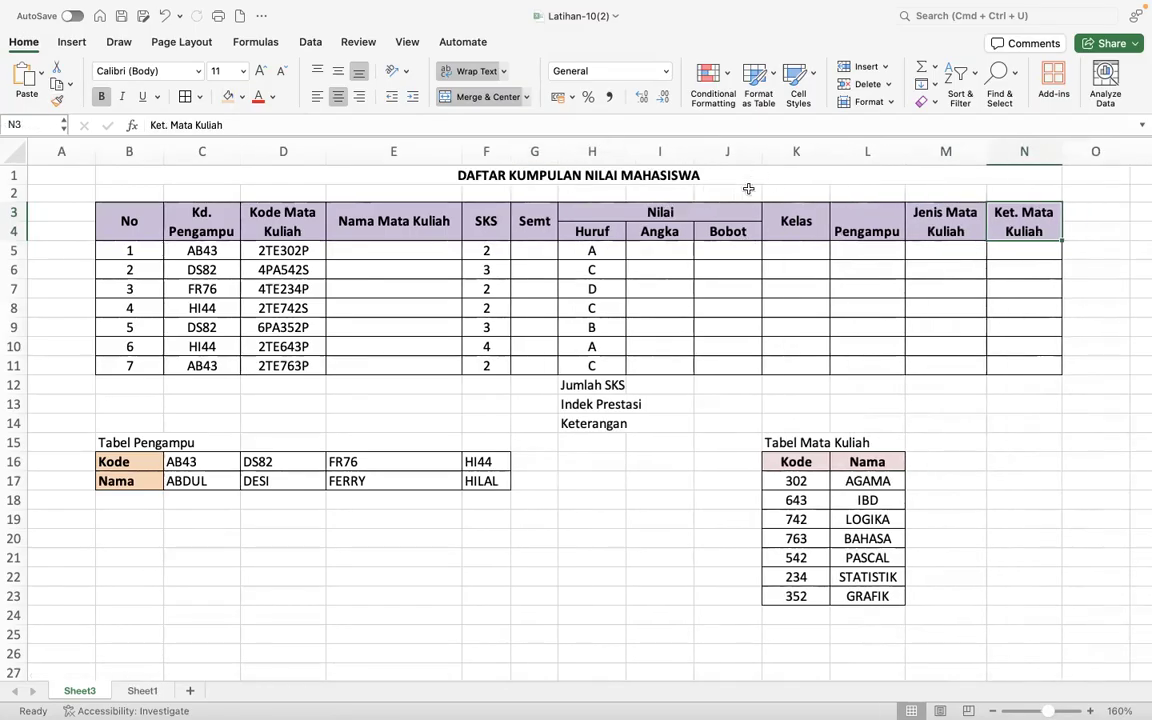
drag(693, 152, 733, 153)
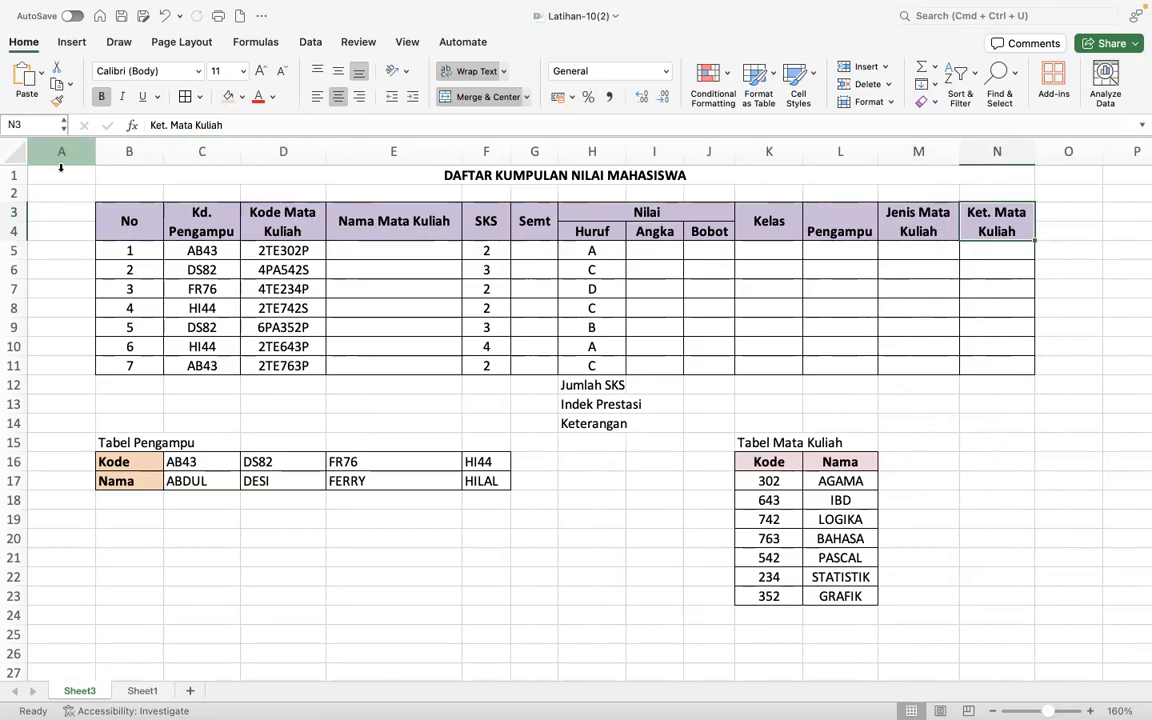
- Vertically center the header text in rows 3 and 4
click(13, 212)
drag(13, 226, 13, 231)
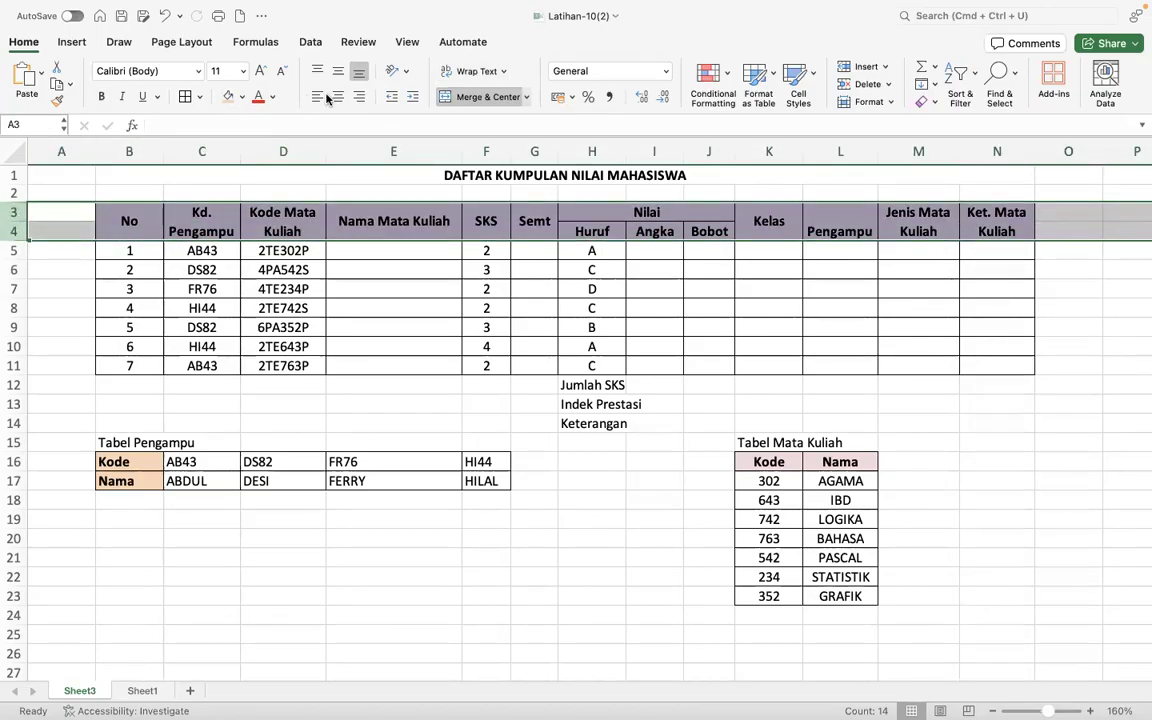
click(337, 71)
click(566, 424)
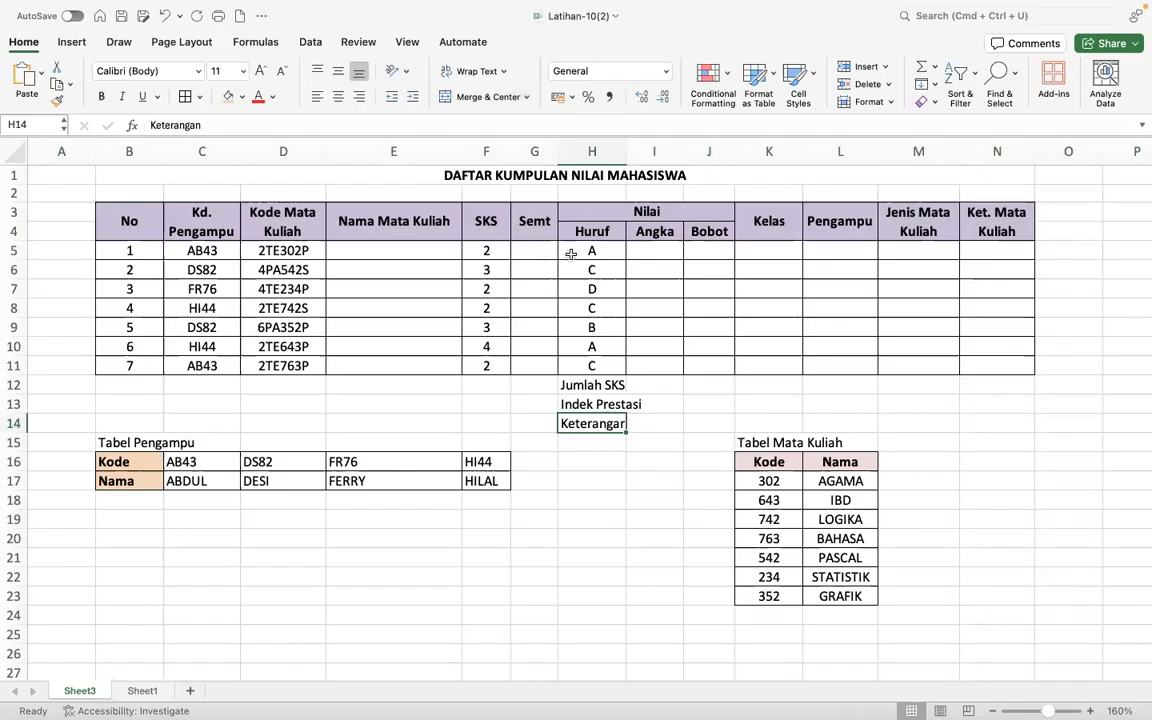
- Start the Angka formula in I5 with =IF(H5="A";4; so that grade A gives 4
click(630, 254)
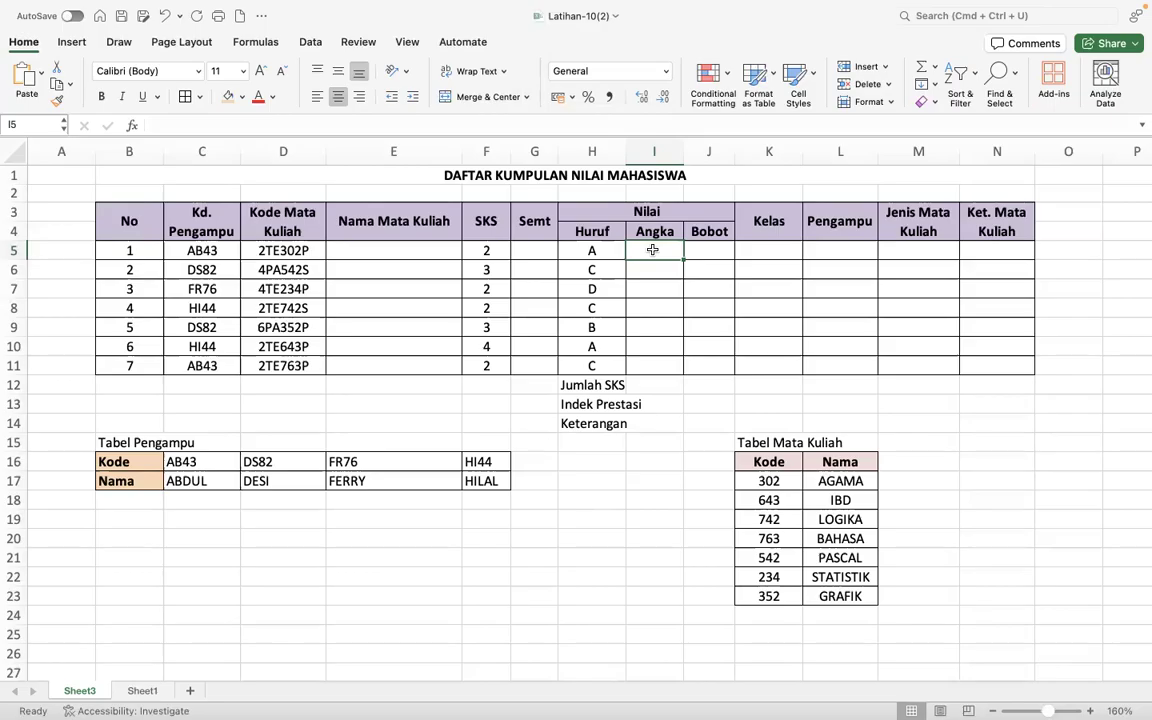
text(=)
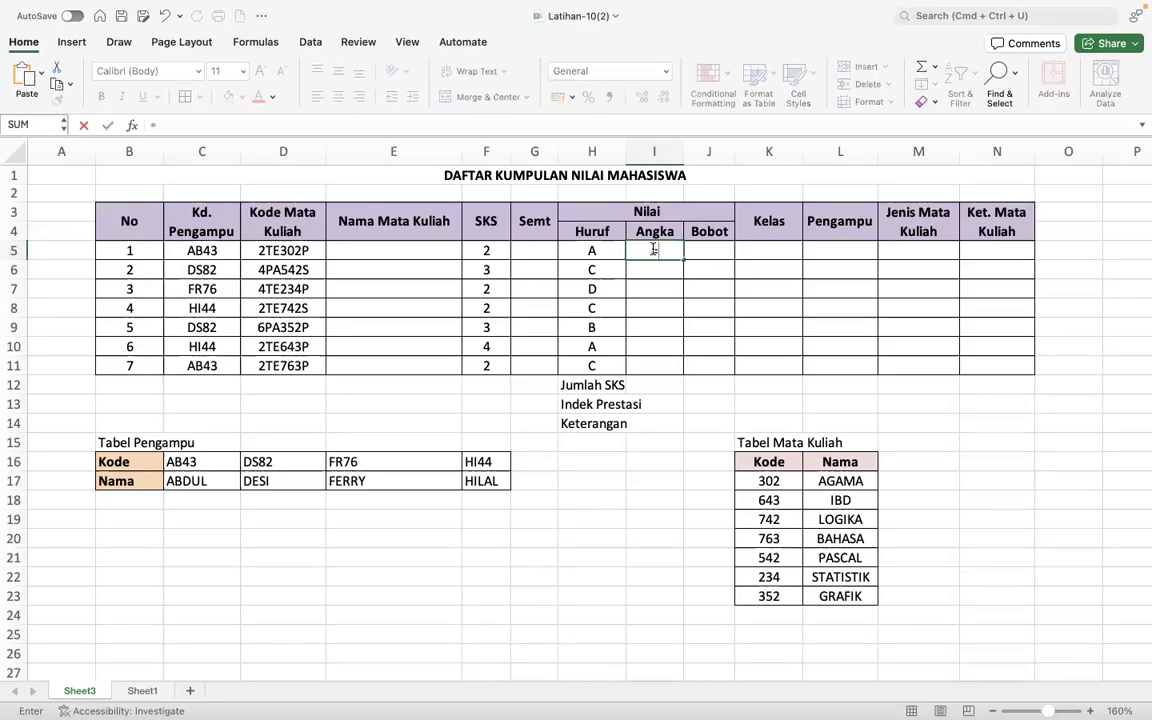
text(IF()
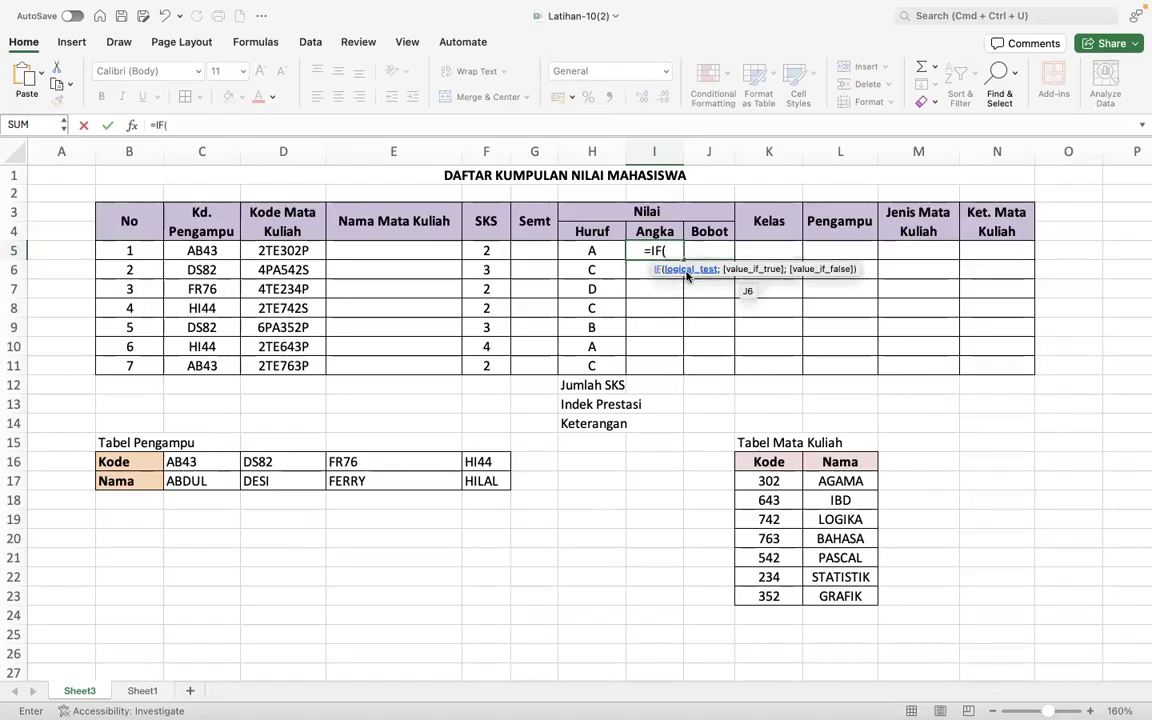
click(593, 252)
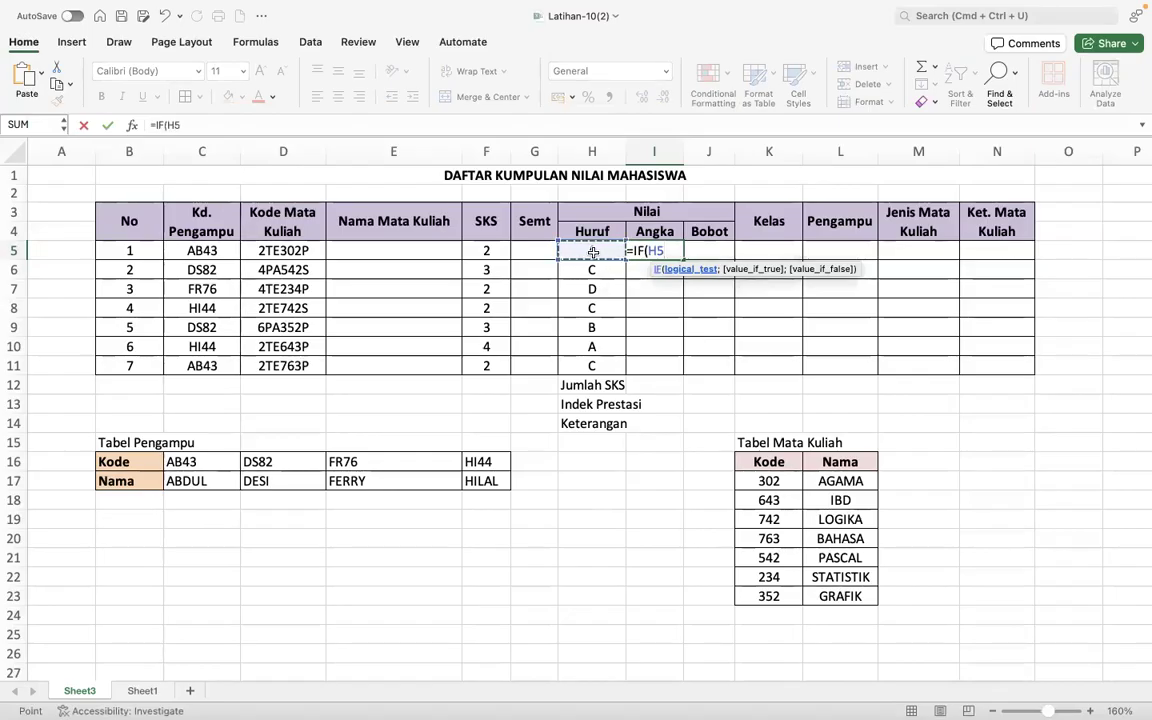
text(=)
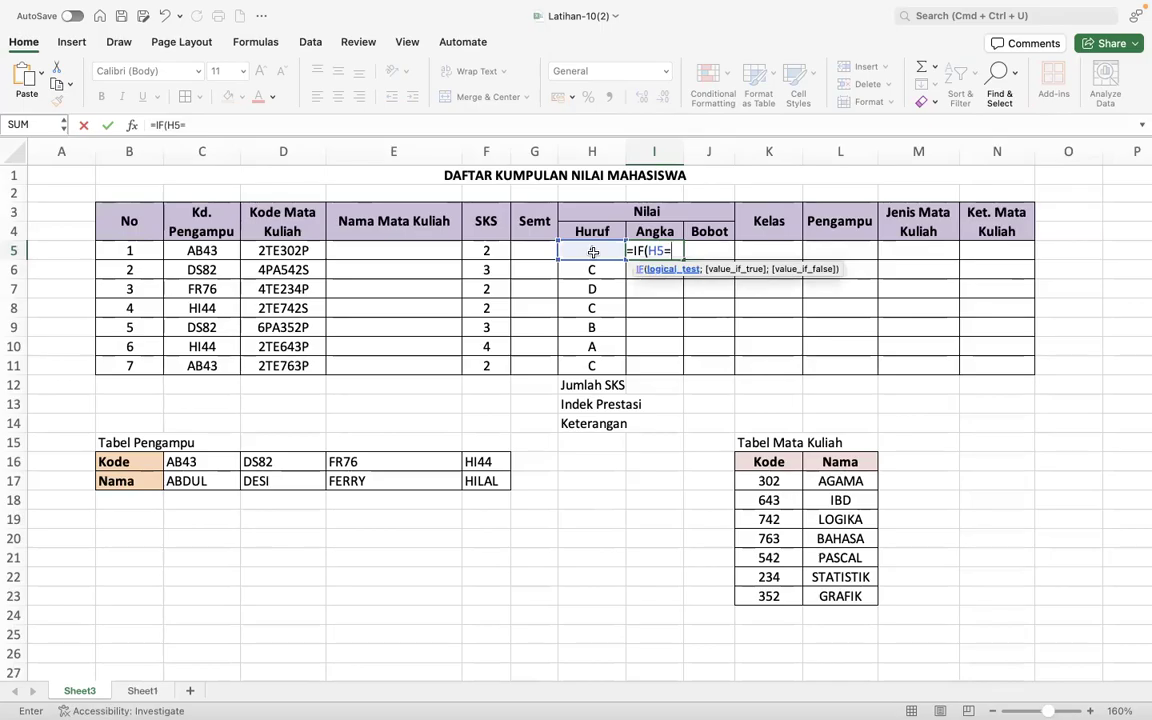
text("A")
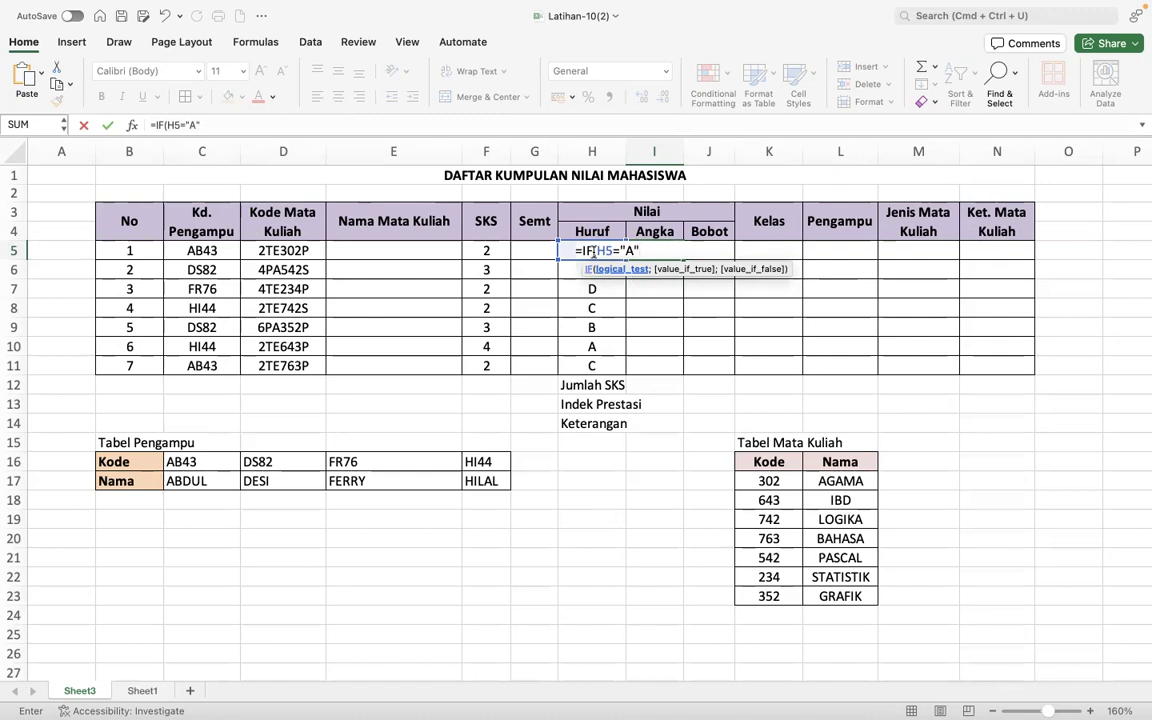
text(;)
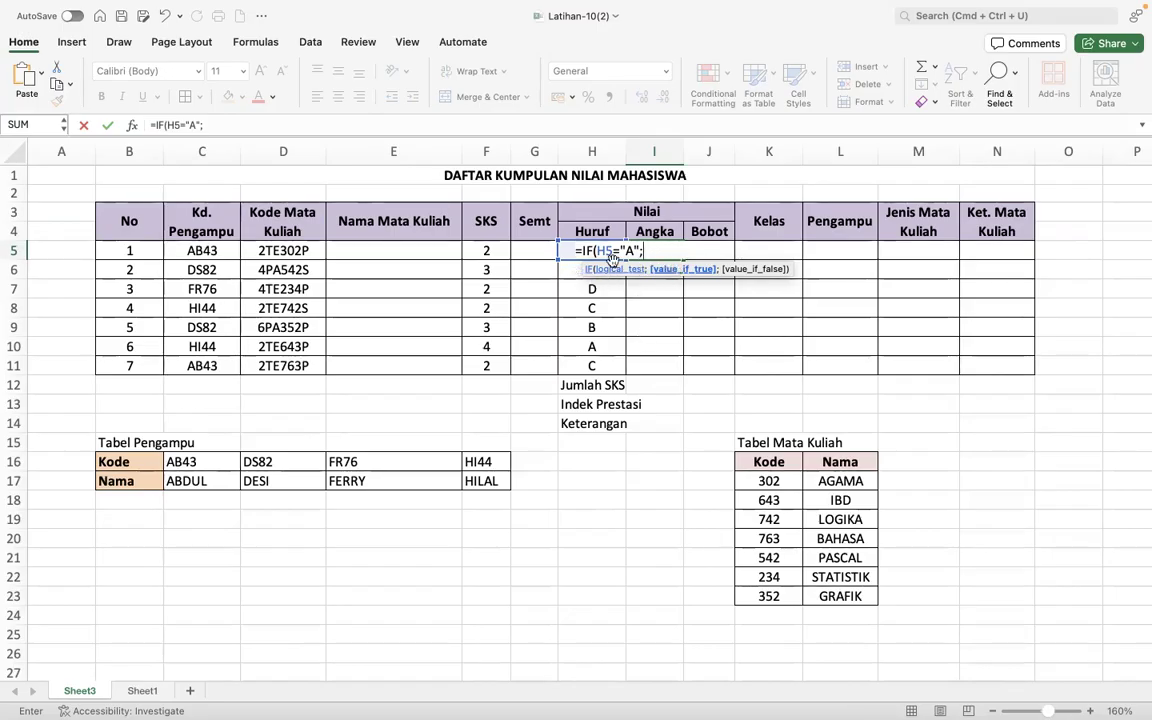
text(4;)
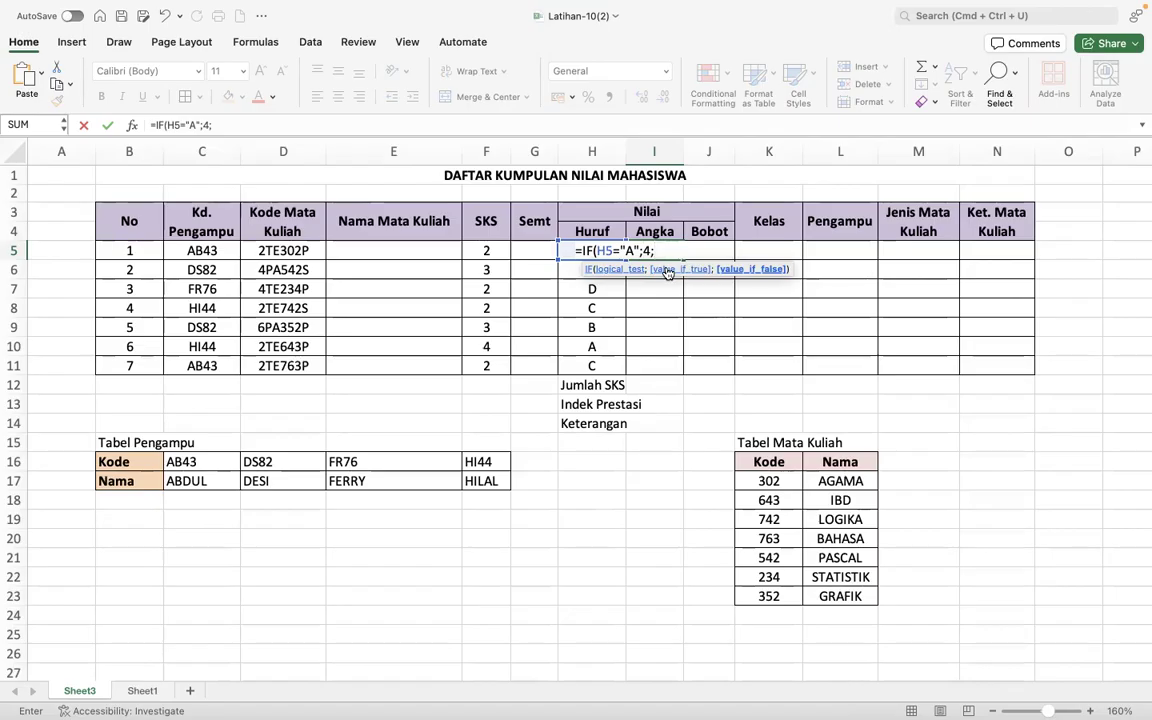
- Continue the I5 formula with the nested condition IF(H5="B";3; for grade B
text(IF()
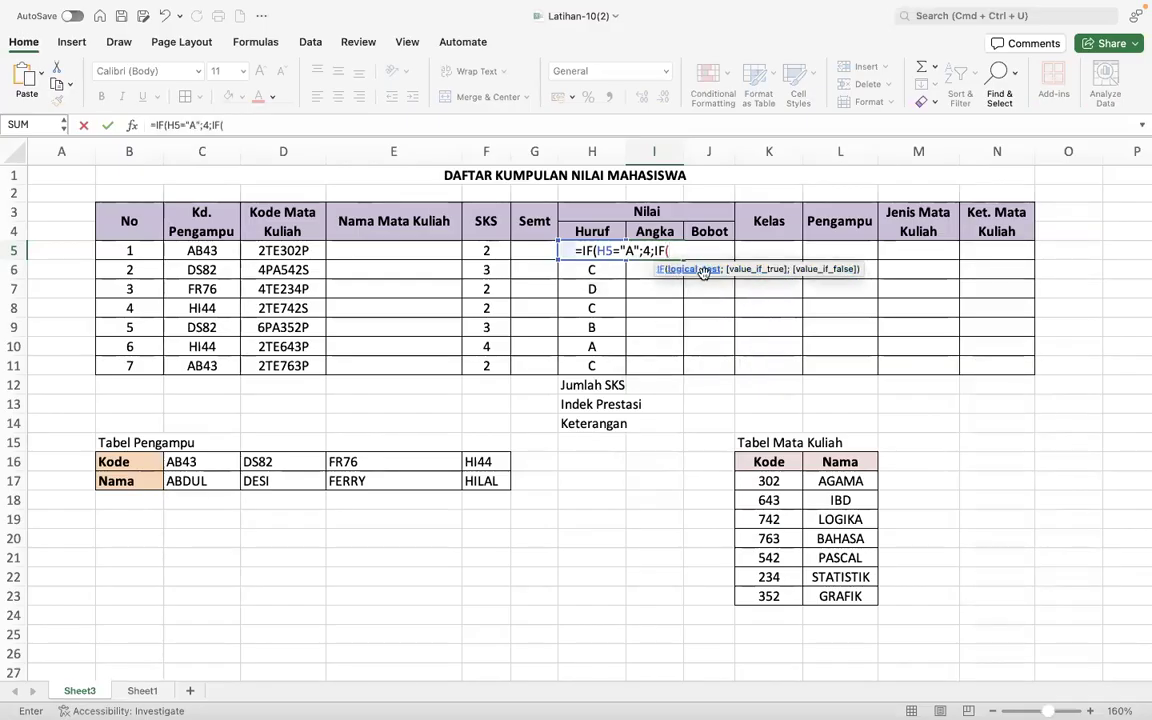
text(H5=)
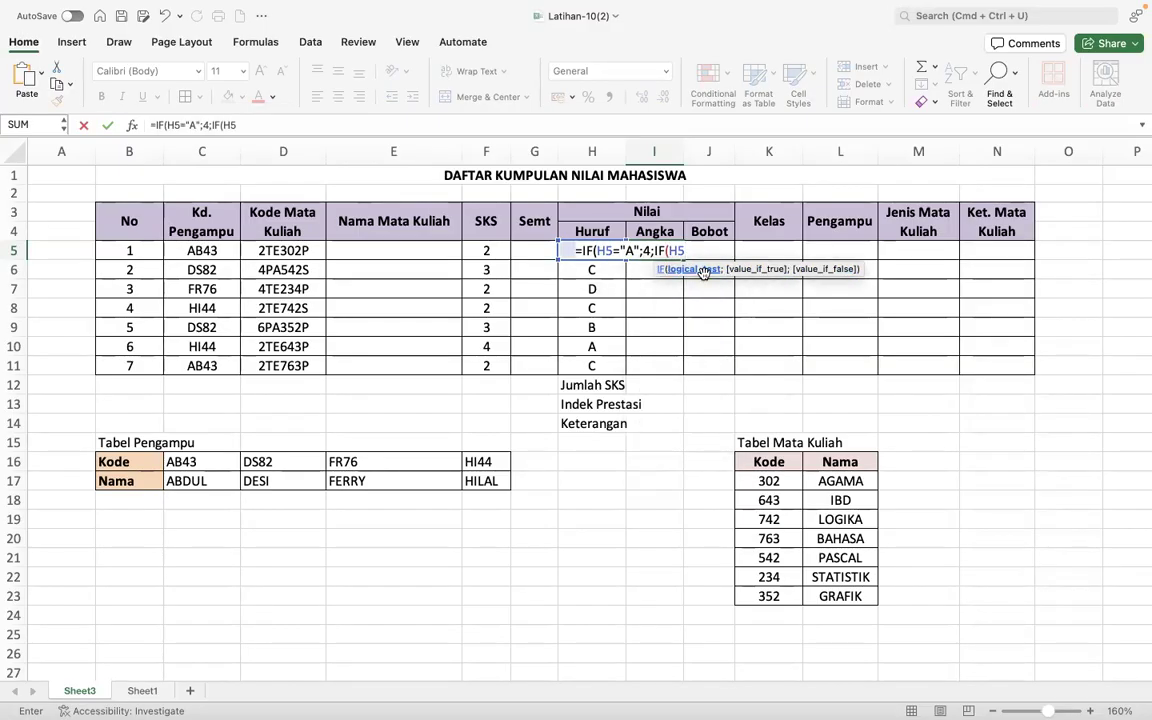
text("B")
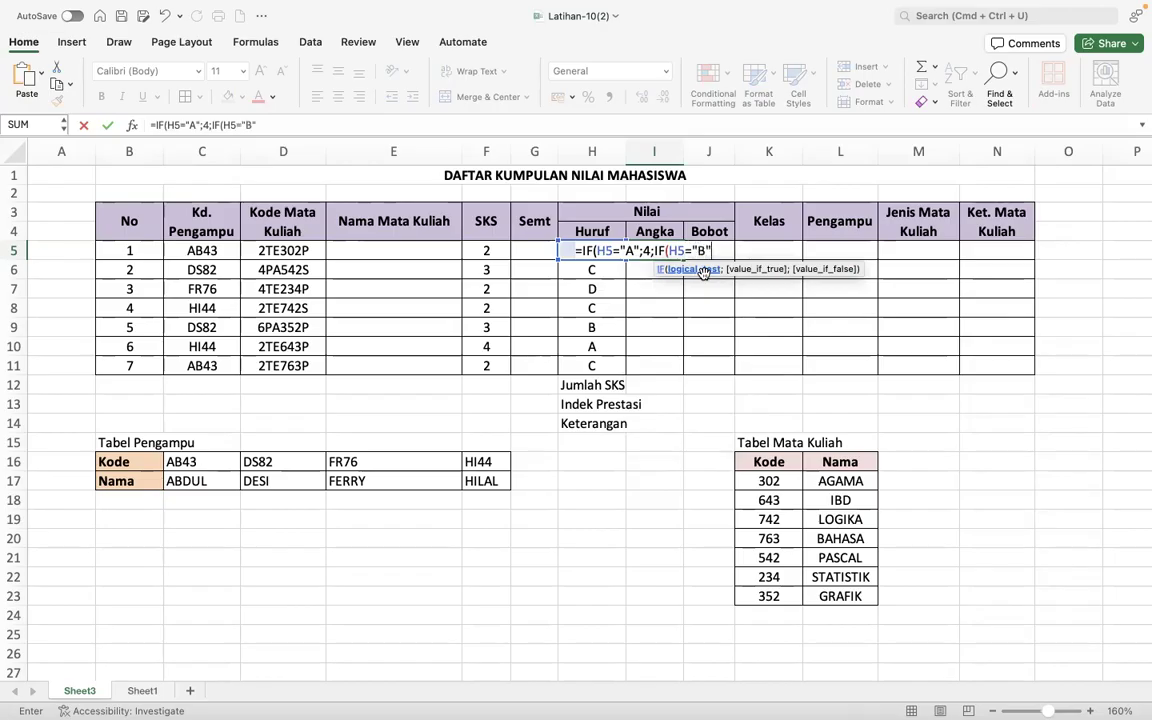
text(;)
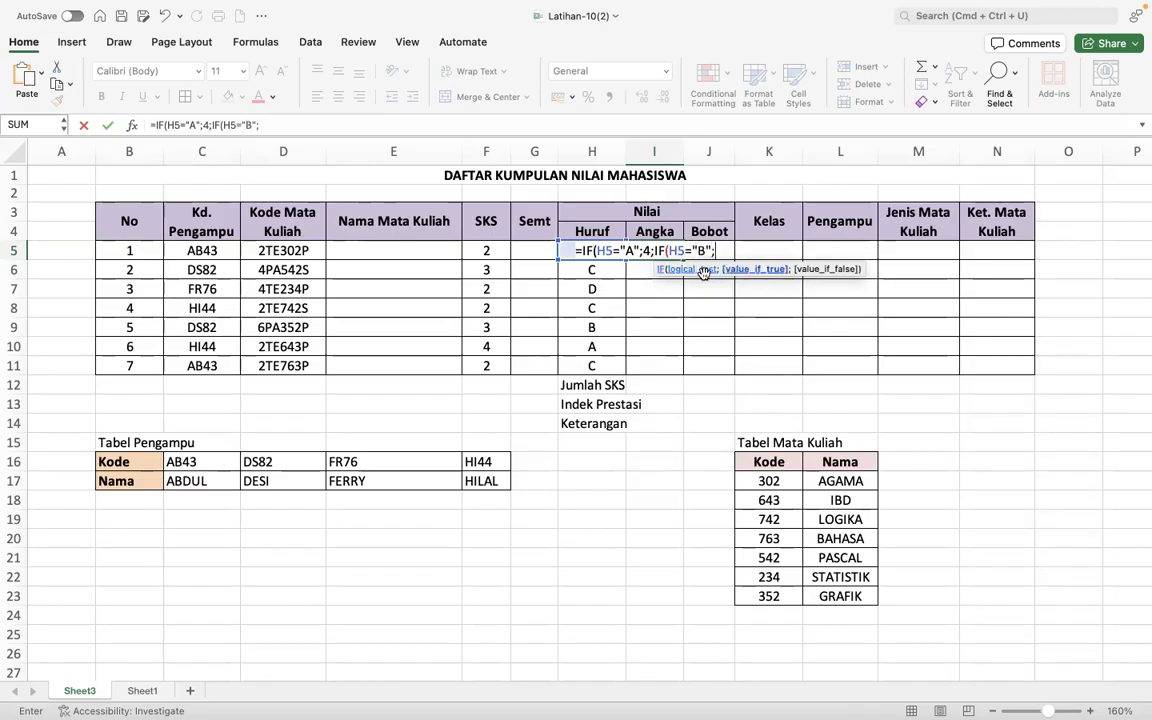
text(3;)
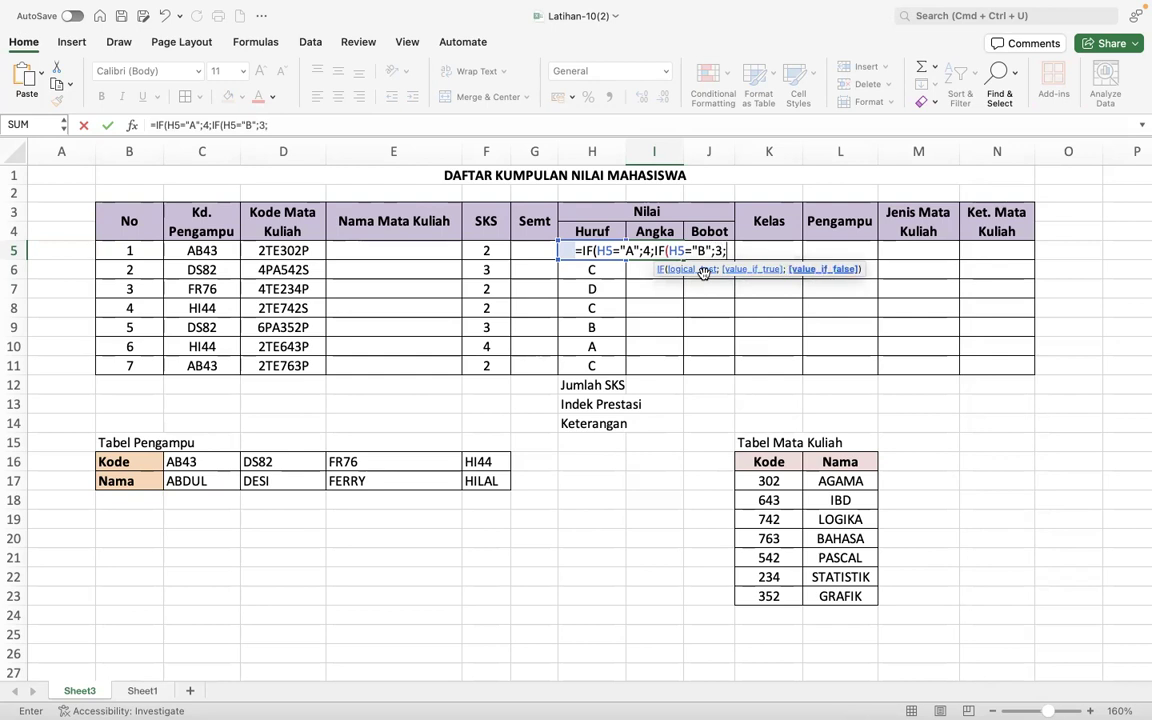
text(IF()
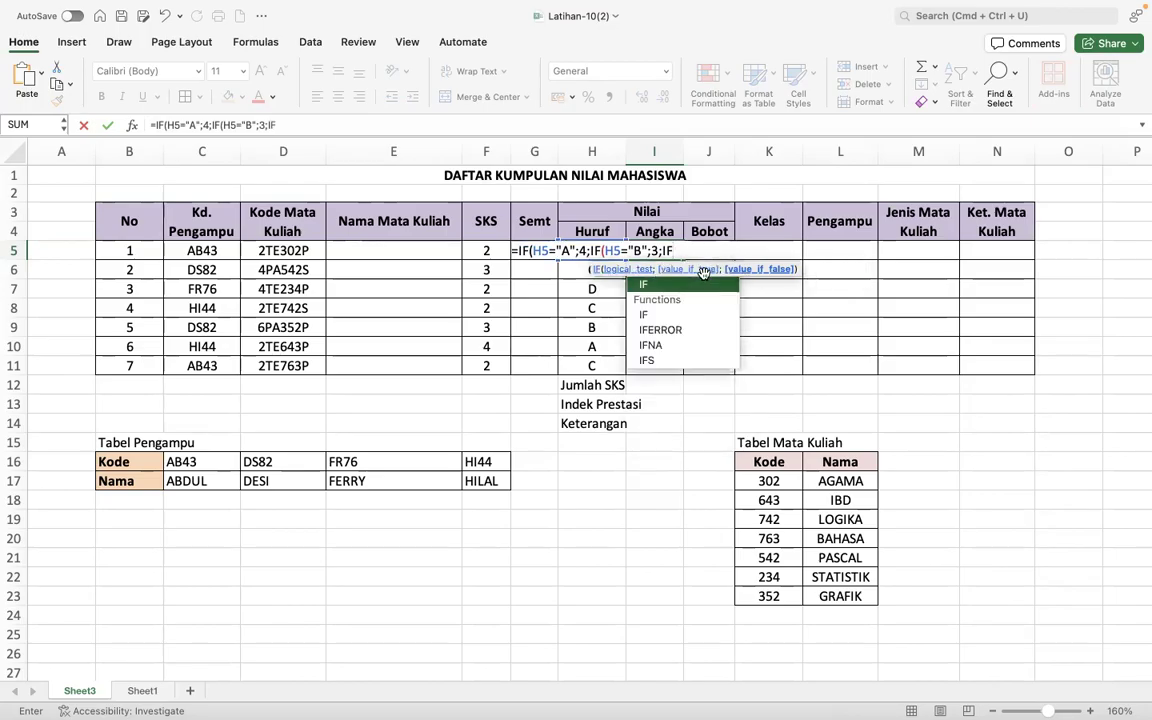
text(H5)
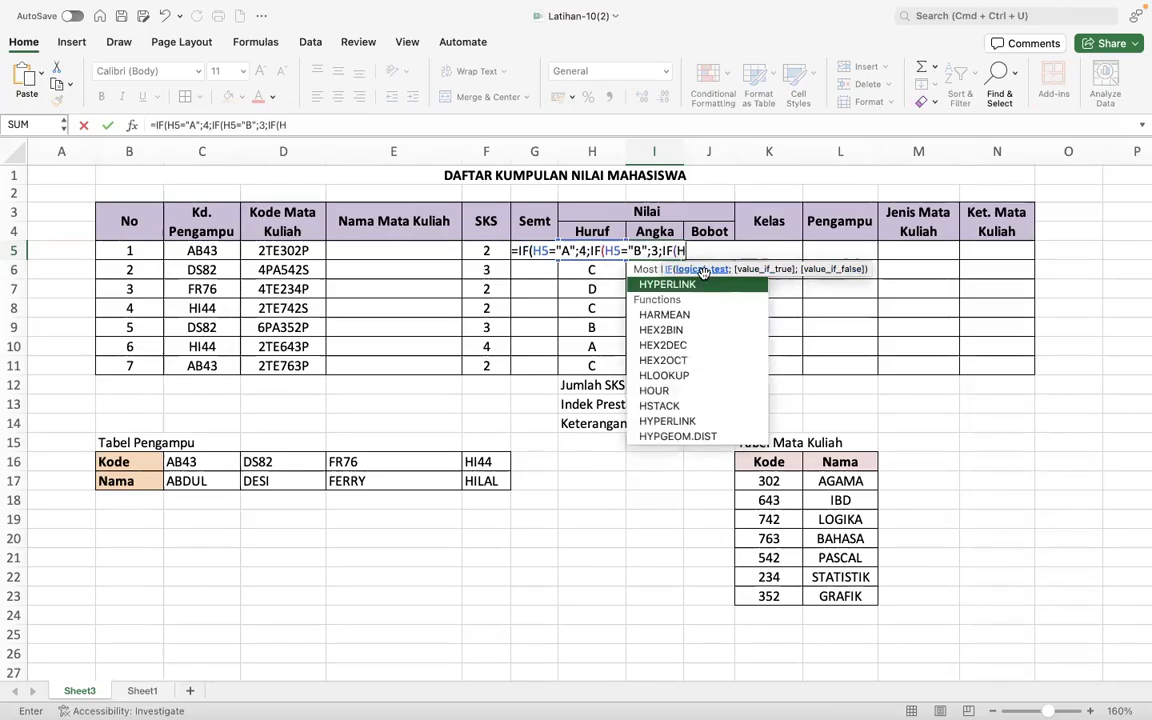
text(=")
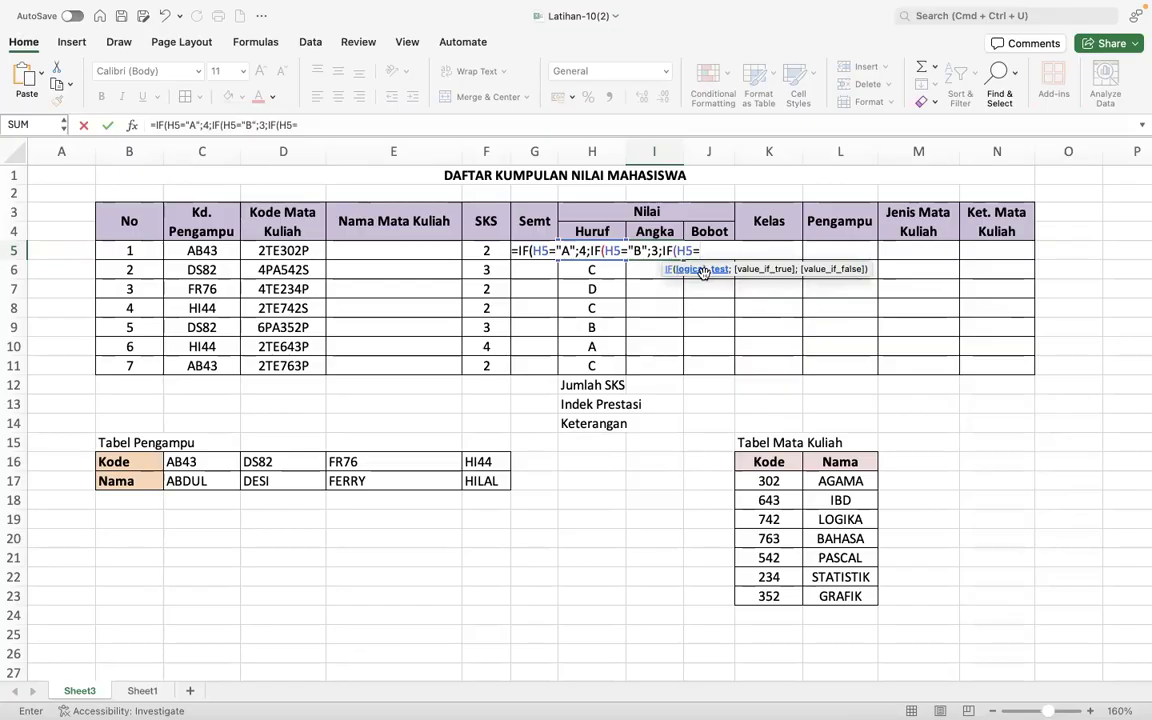
text(C")
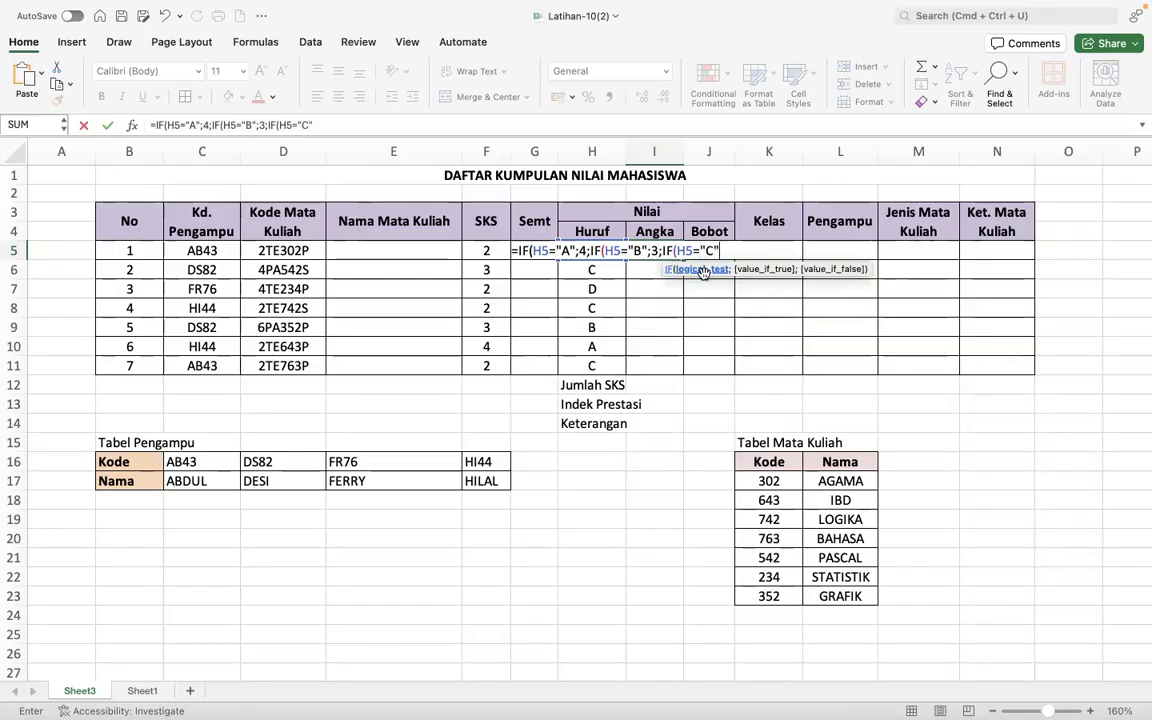
text(;)
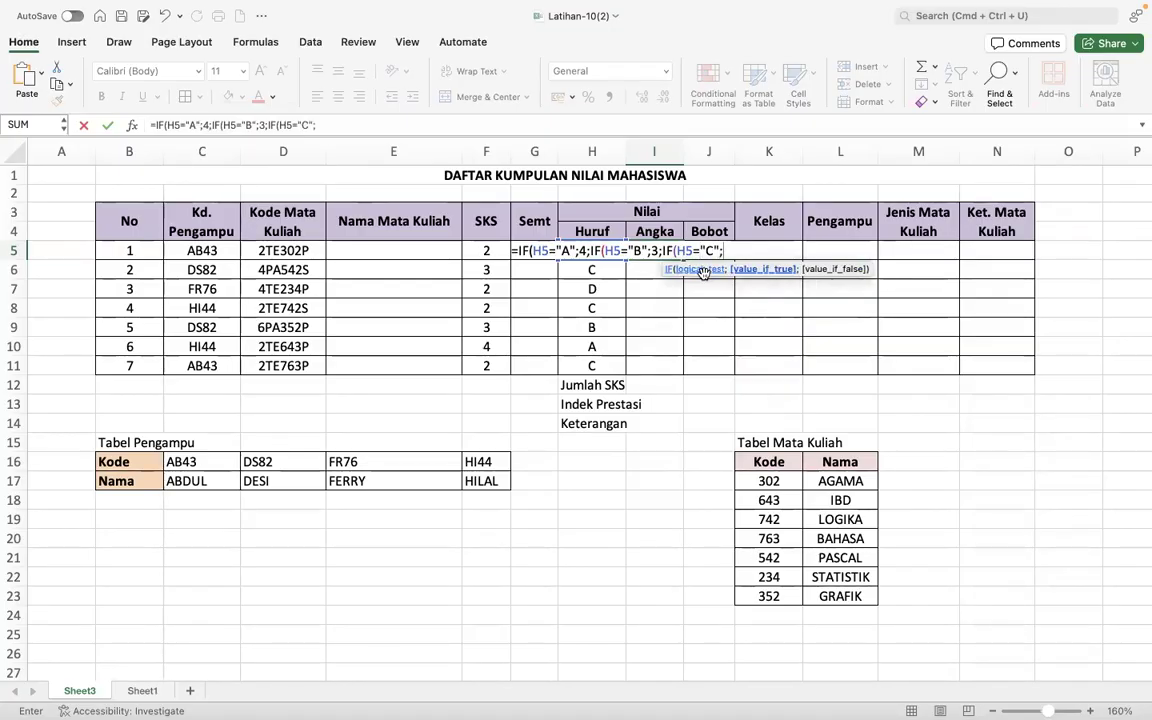
text(2;)
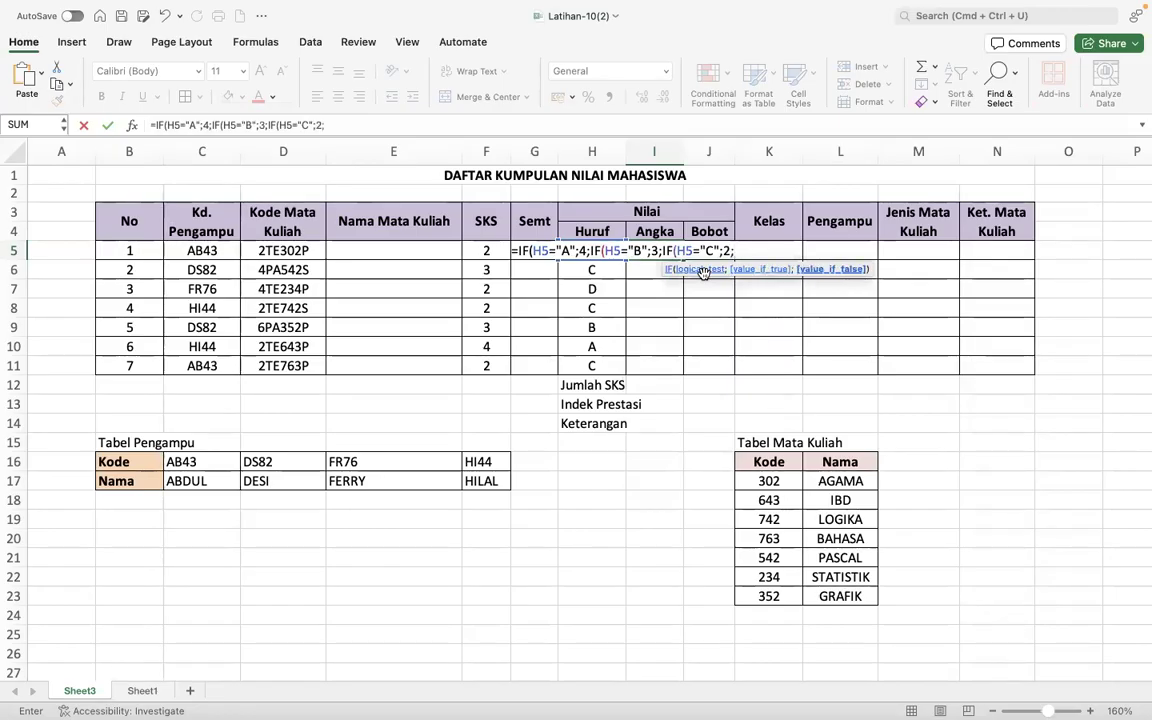
text(IF(H)
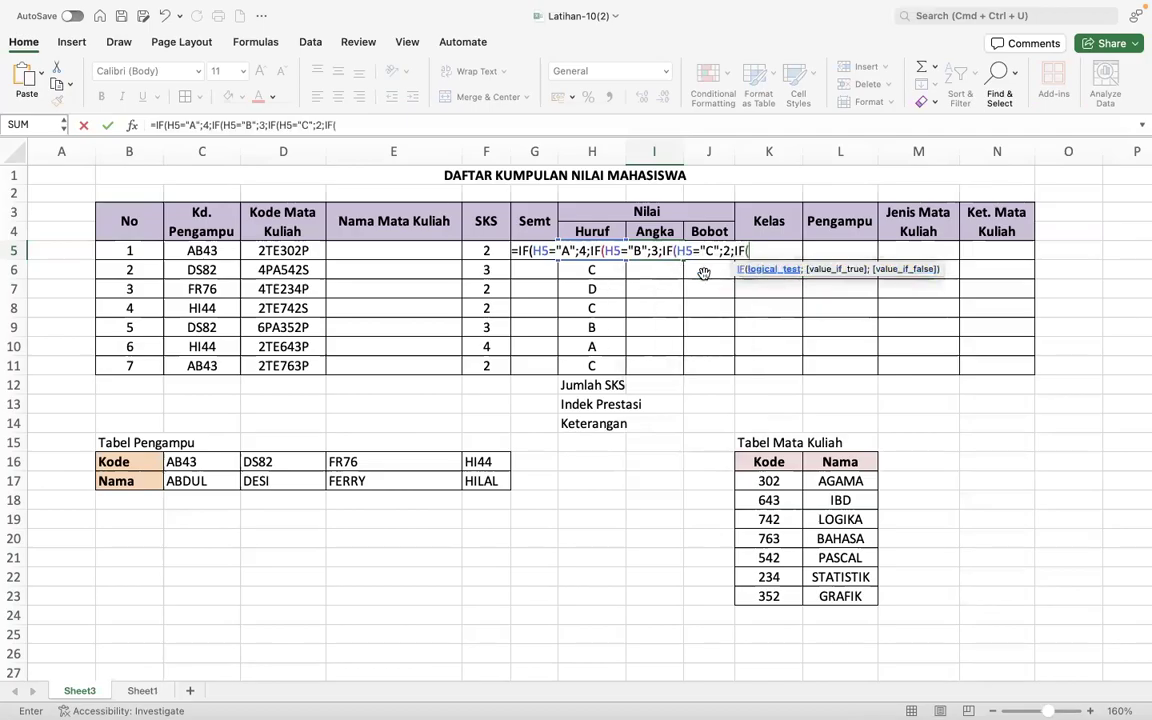
text(5=)
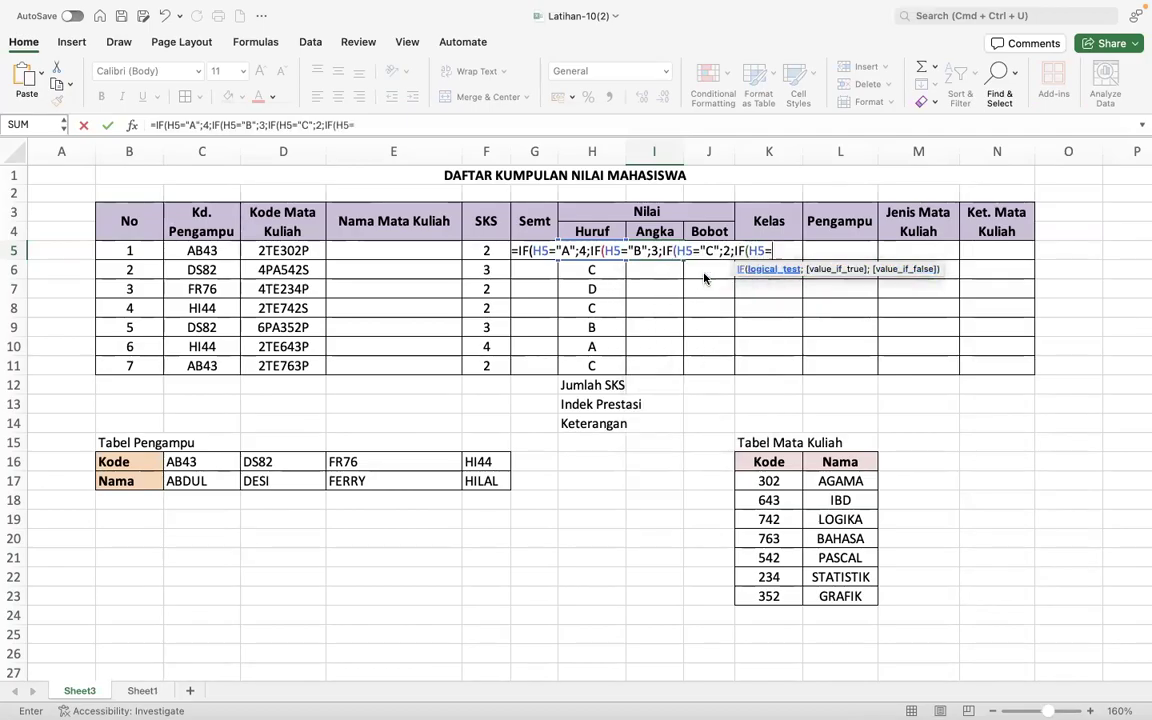
text("D";)
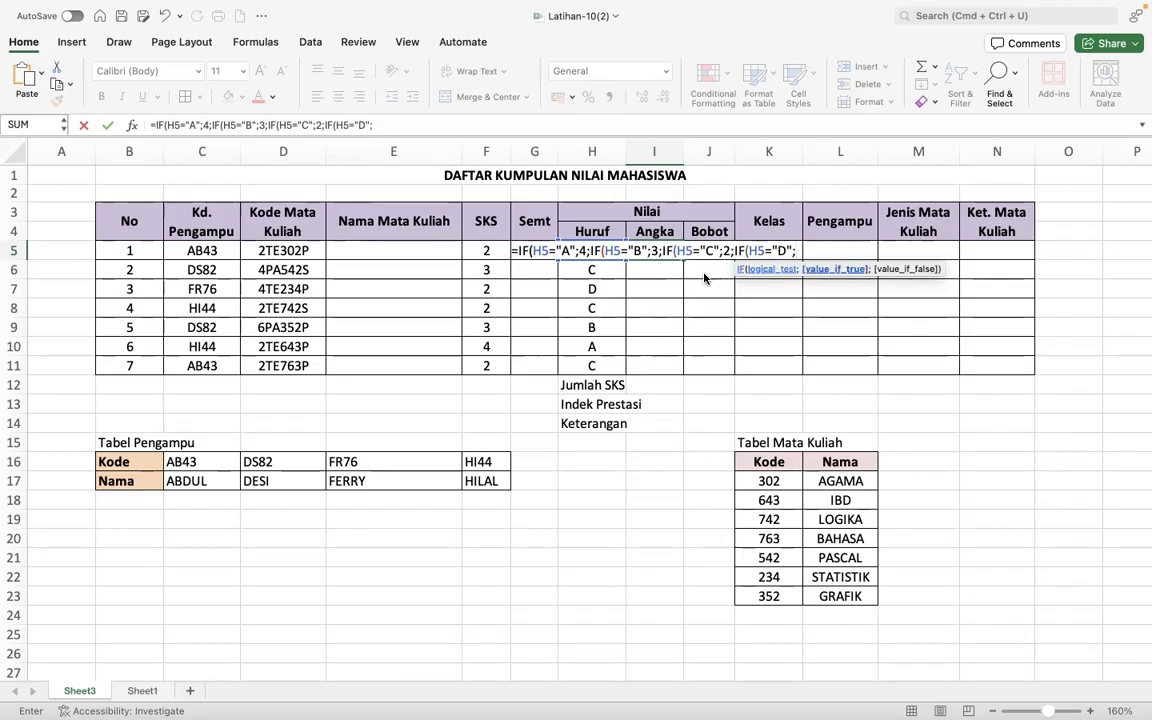
text(1)
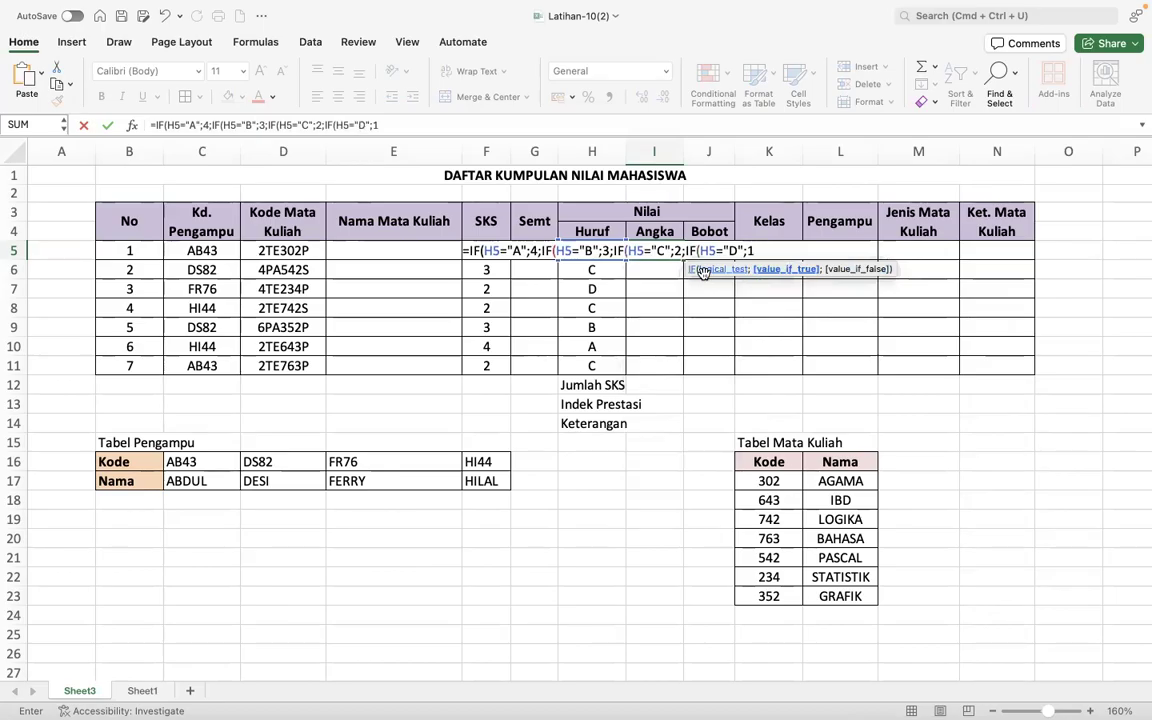
- Add the nested condition IF(H5="D";1; to the I5 formula for grade D
text(;)
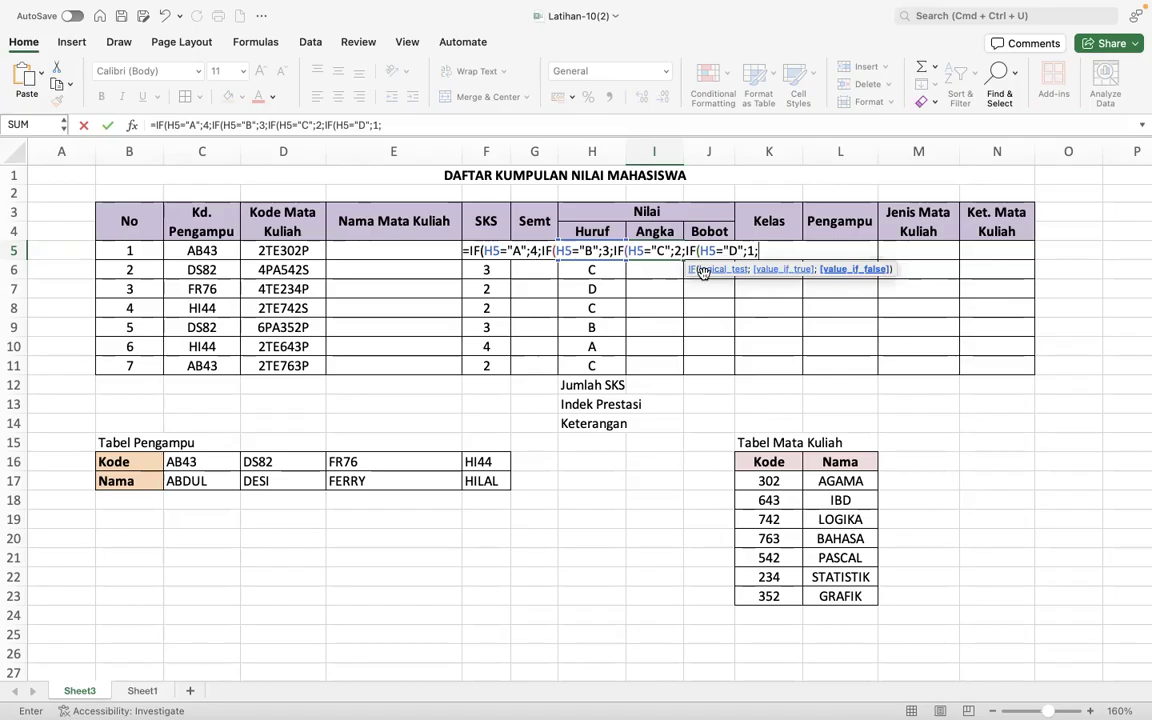
text(0)
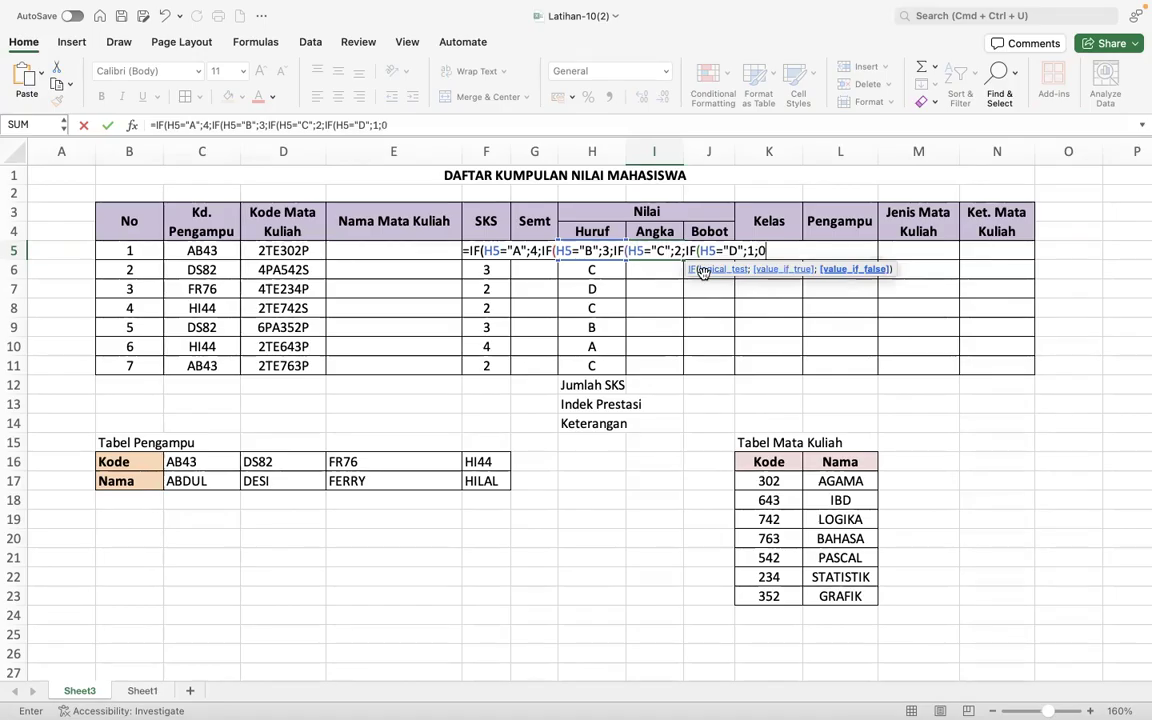
text())
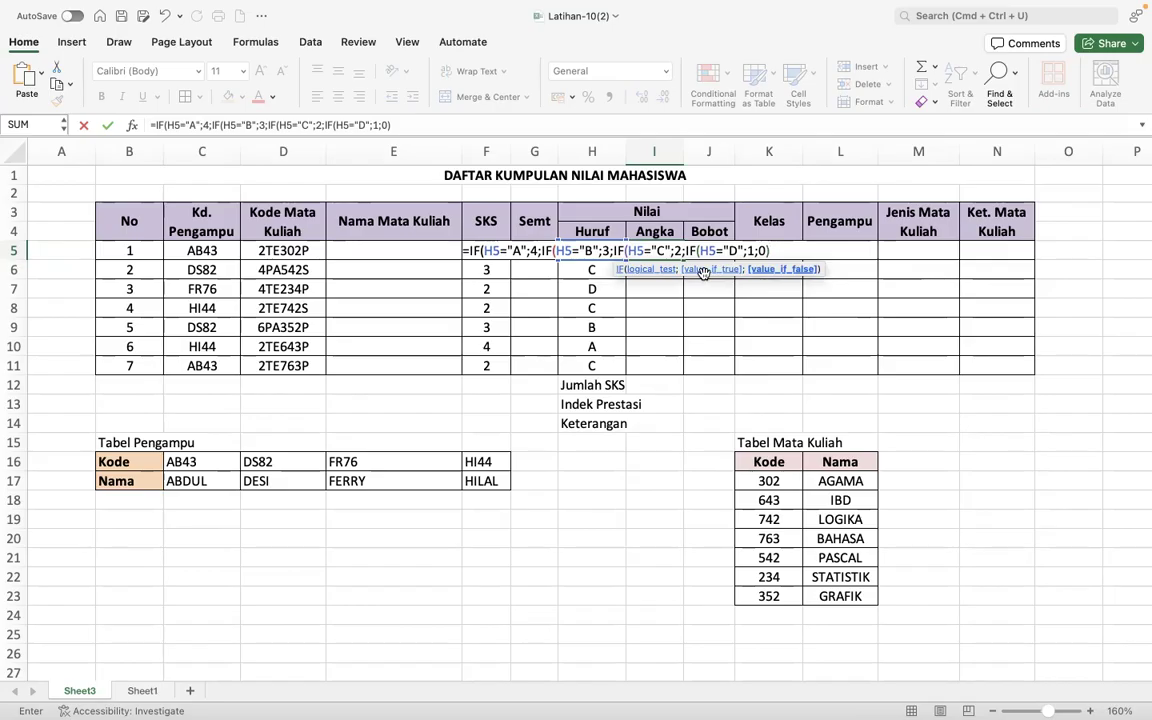
- Complete the I5 formula with 0 for any other grade, close all four IFs, and fill it down to I11
text())))
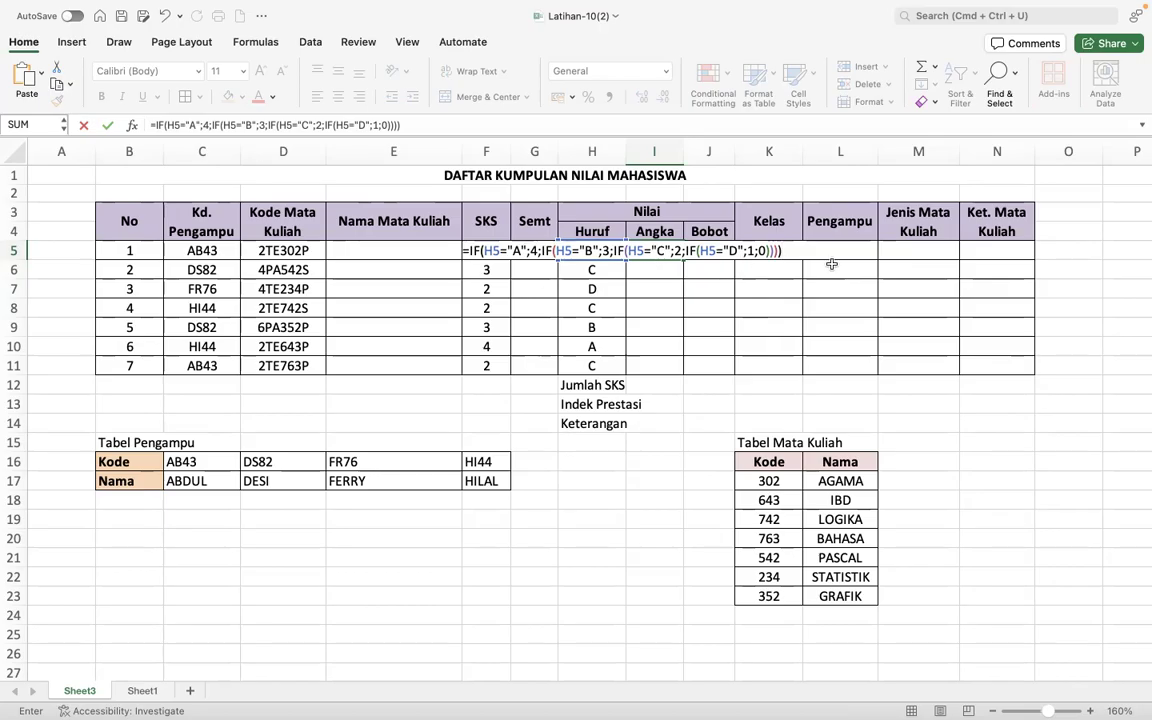
key(Return)
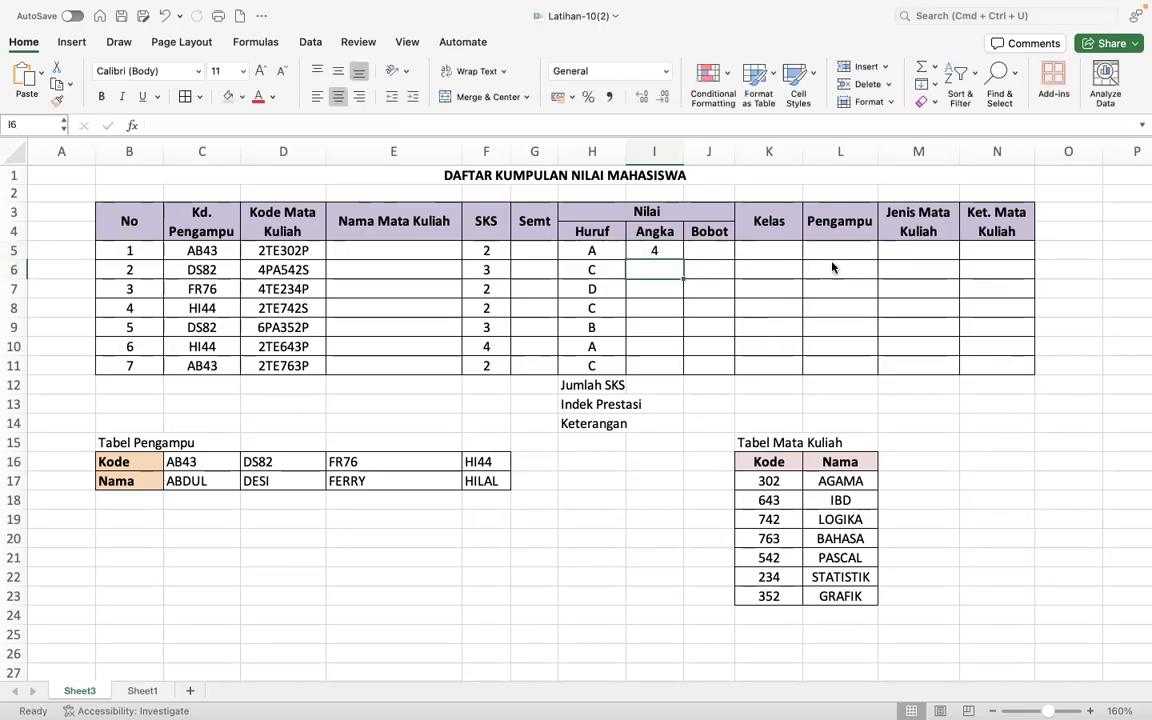
click(659, 249)
drag(683, 260, 684, 376)
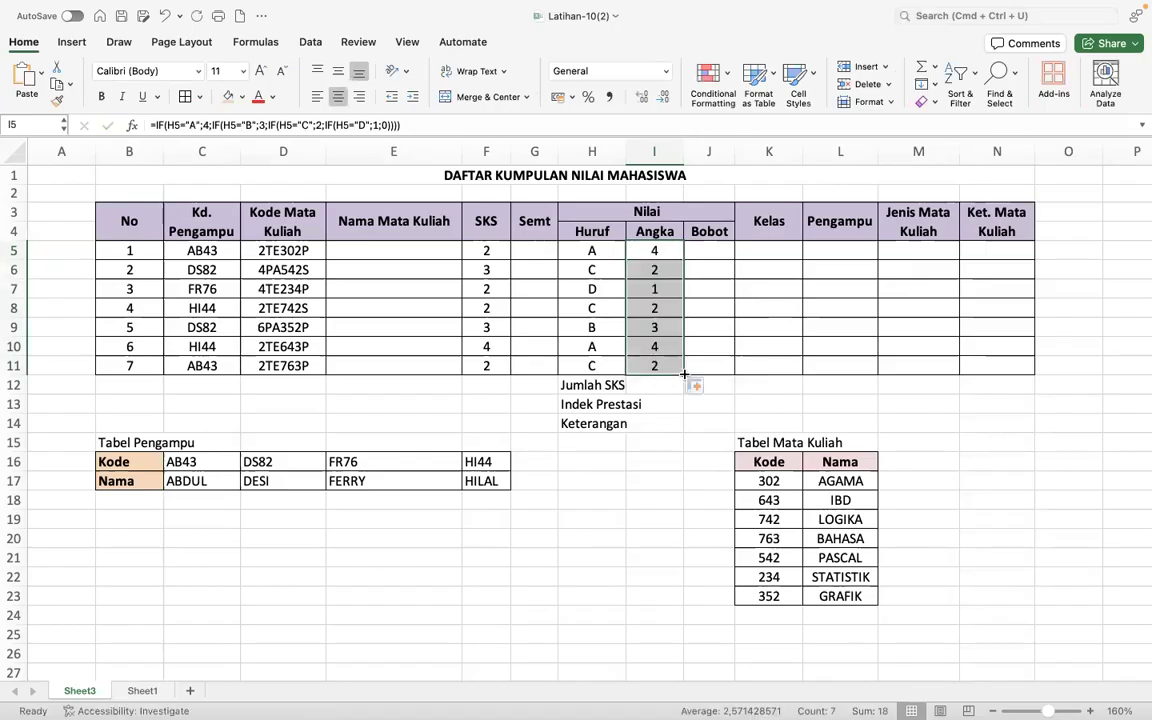
- Move the Jumlah SKS, Indek Prestasi and Keterangan labels from H12:H14 to E12:E14, and narrow column H to suit its header
drag(587, 386, 582, 424)
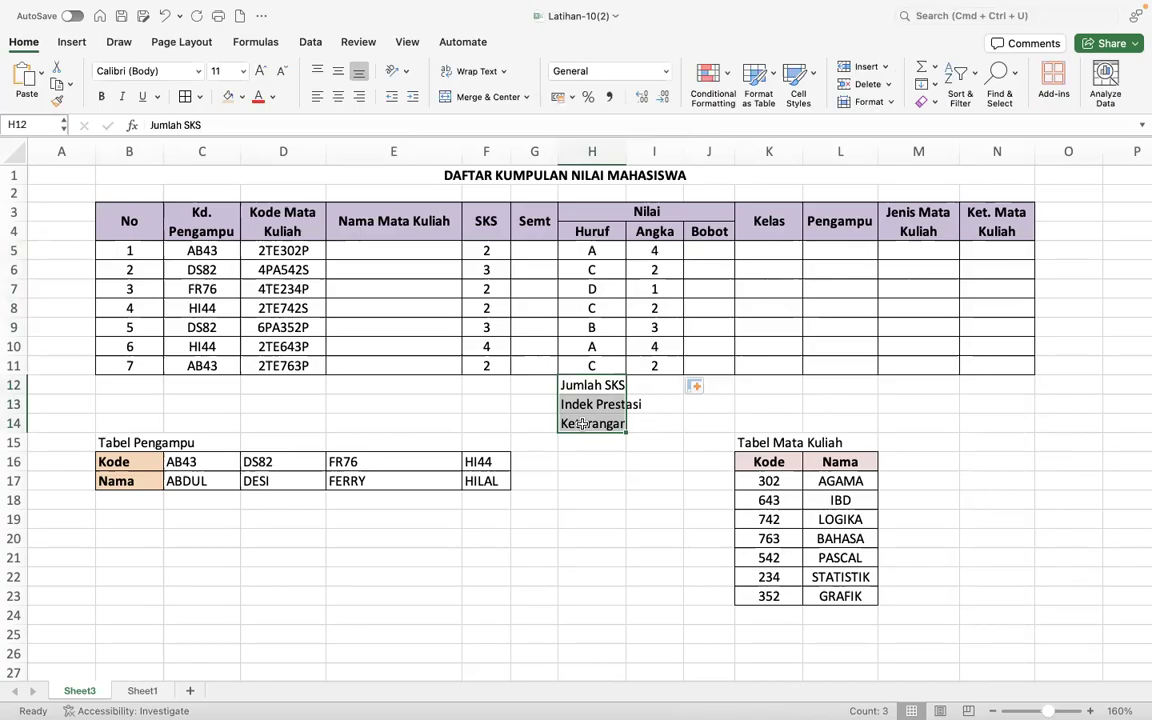
click(55, 68)
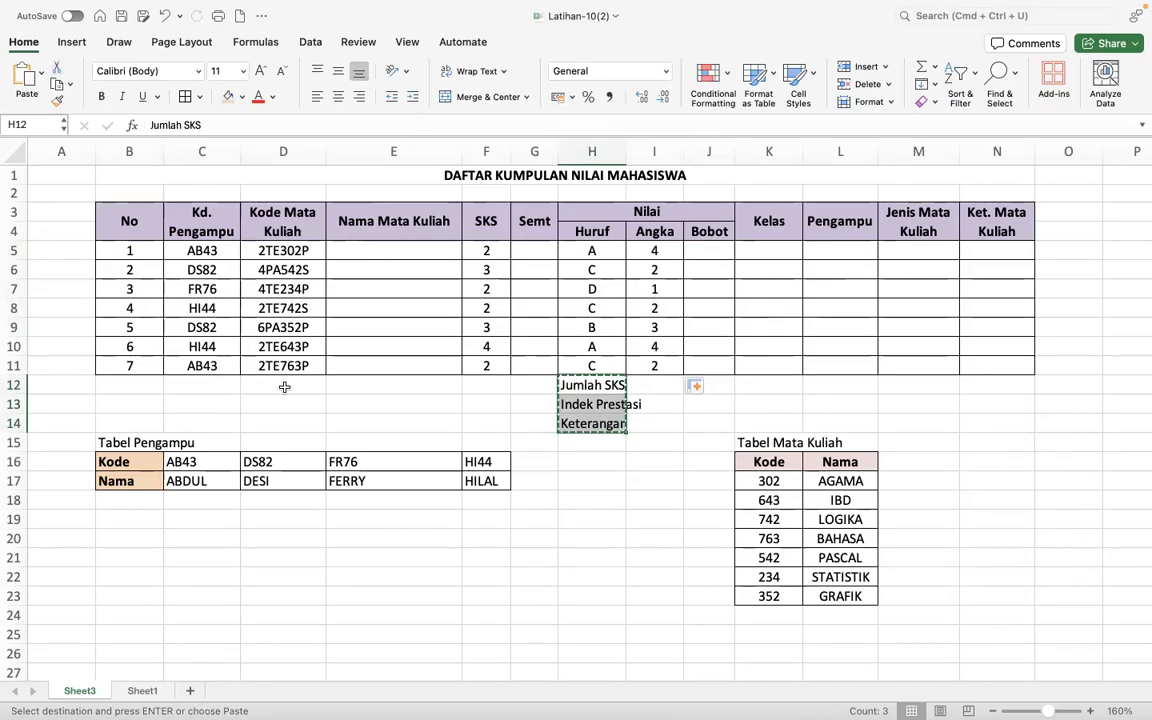
click(359, 384)
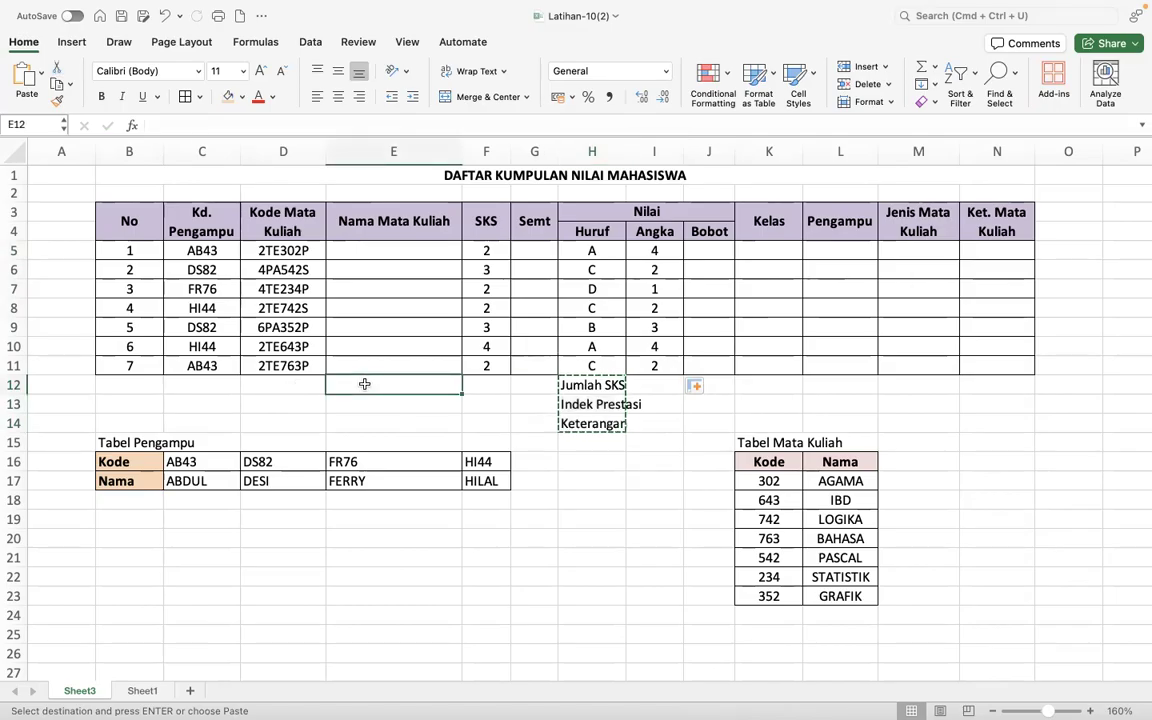
key(super+v)
click(478, 384)
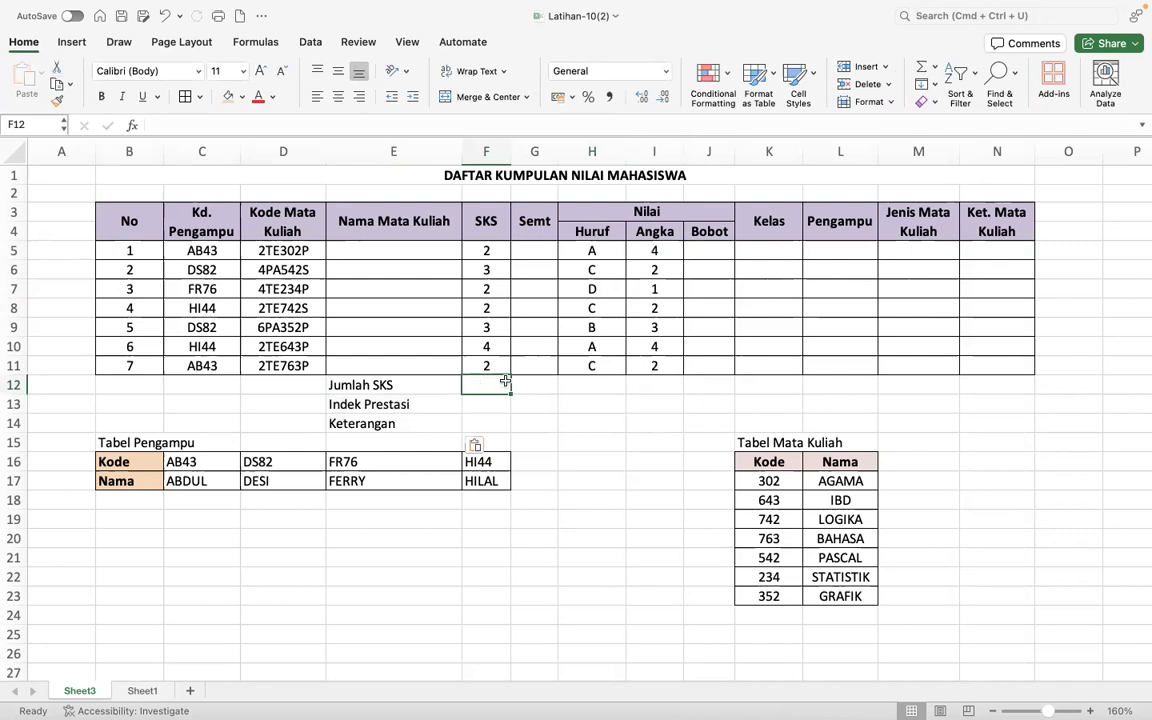
click(709, 254)
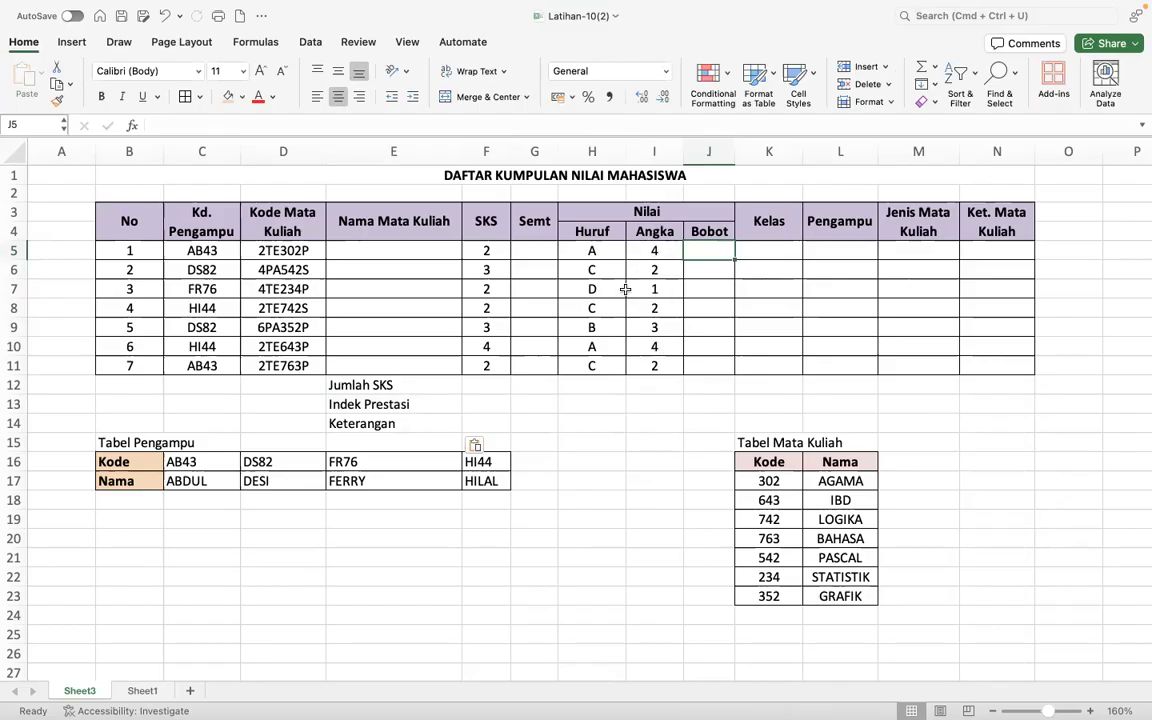
drag(626, 151, 603, 155)
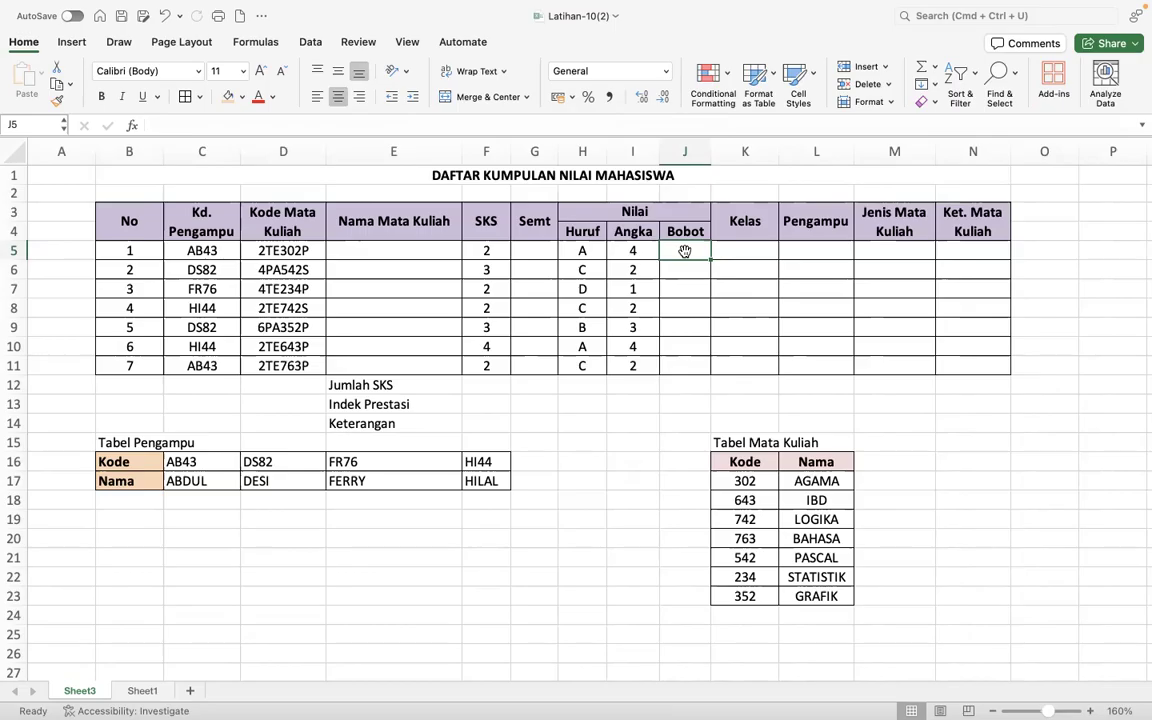
click(486, 251)
click(646, 249)
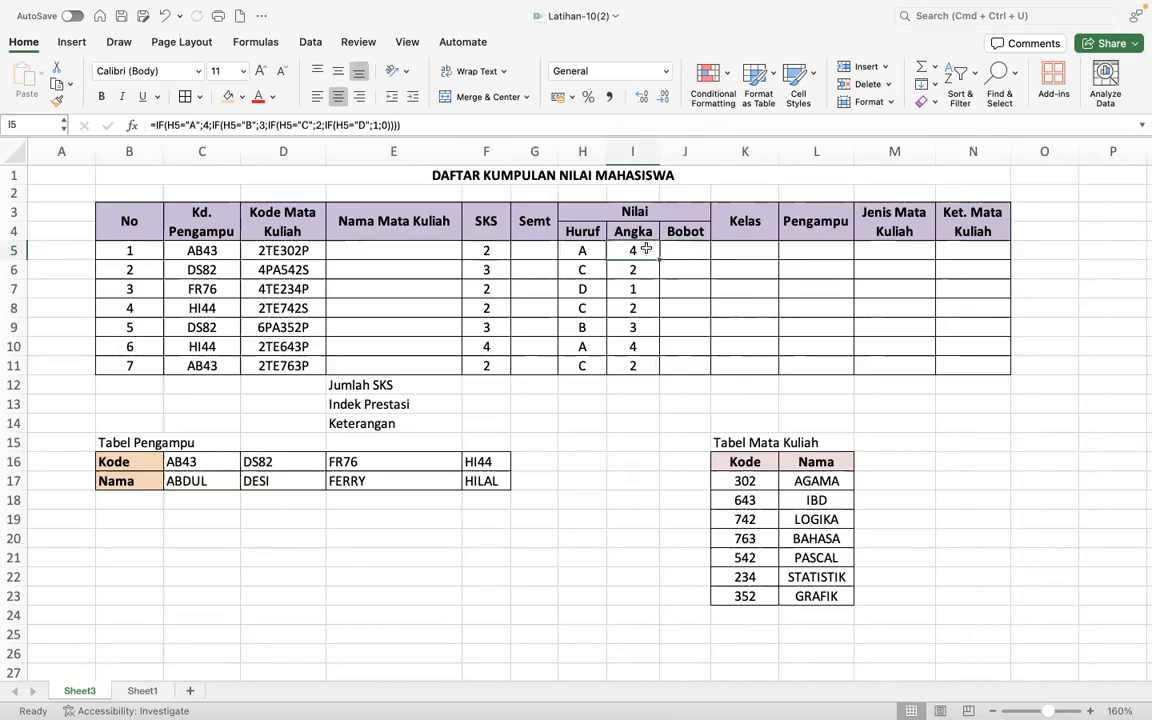
click(679, 249)
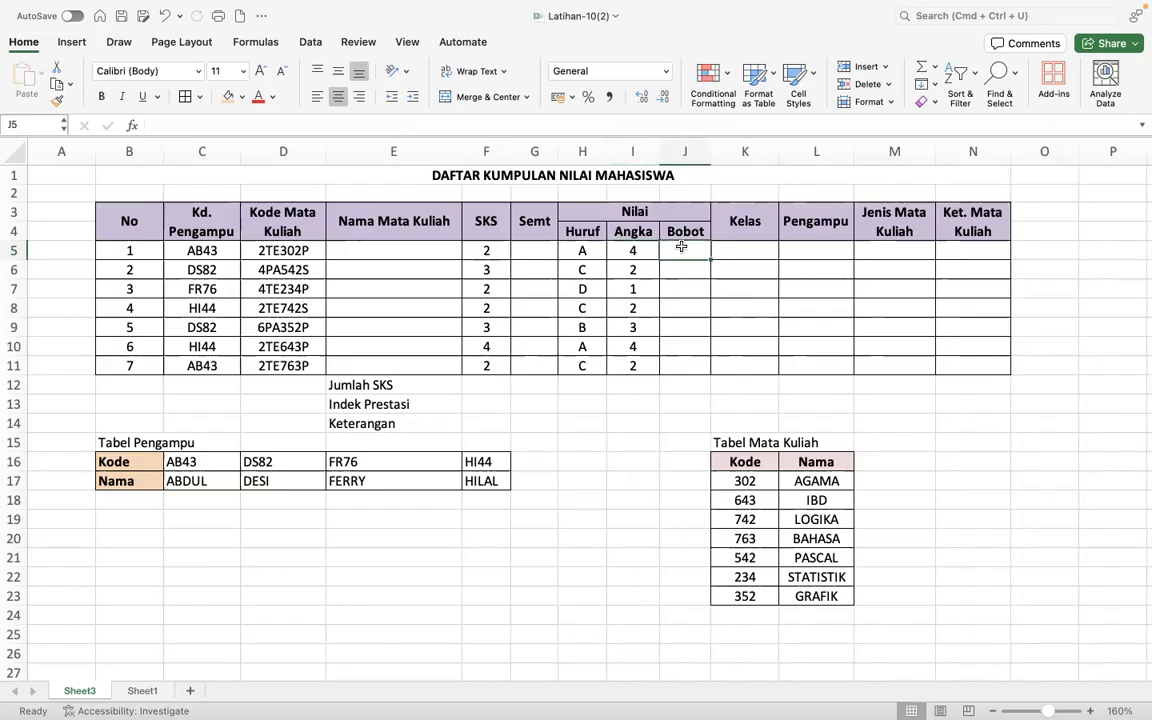
click(683, 270)
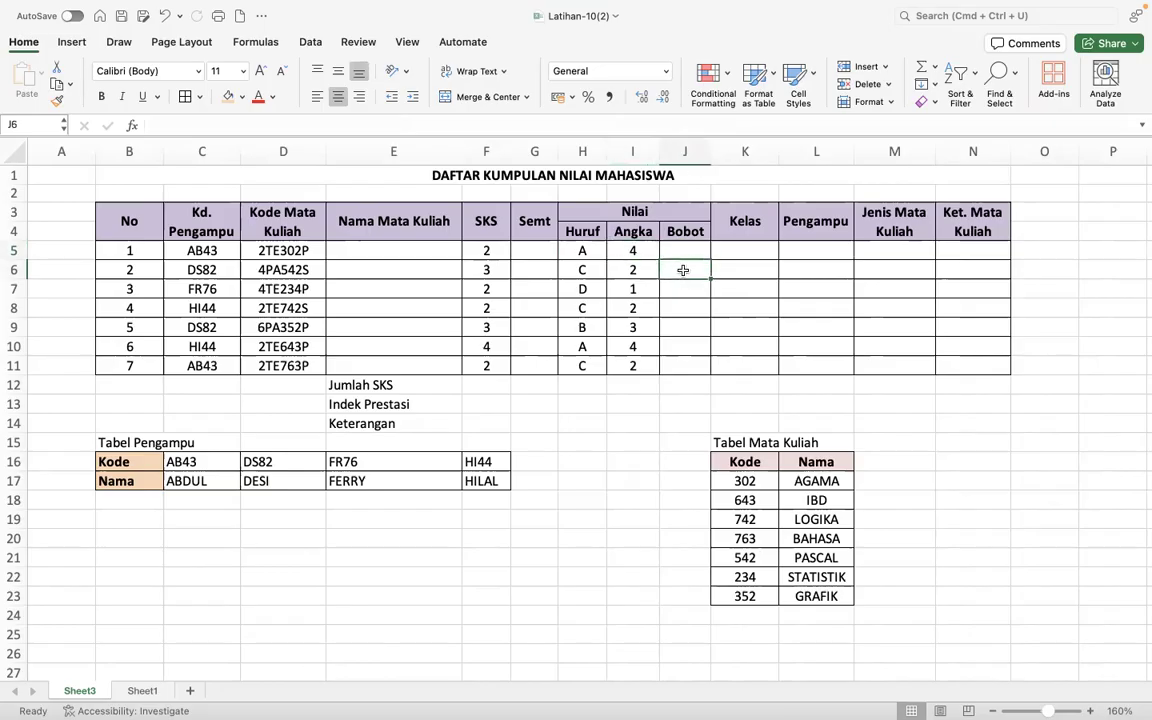
click(686, 302)
- Calculate Bobot in J5 by multiplying SKS by Angka with the formula =F5*I5
click(691, 248)
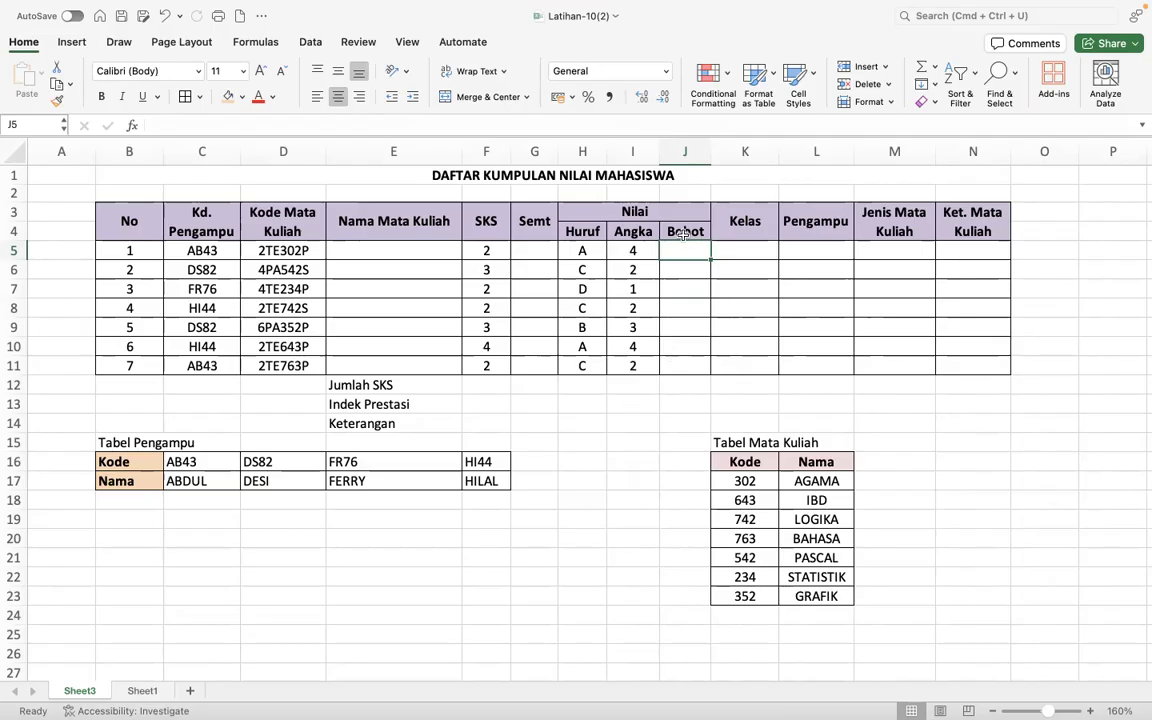
text(=)
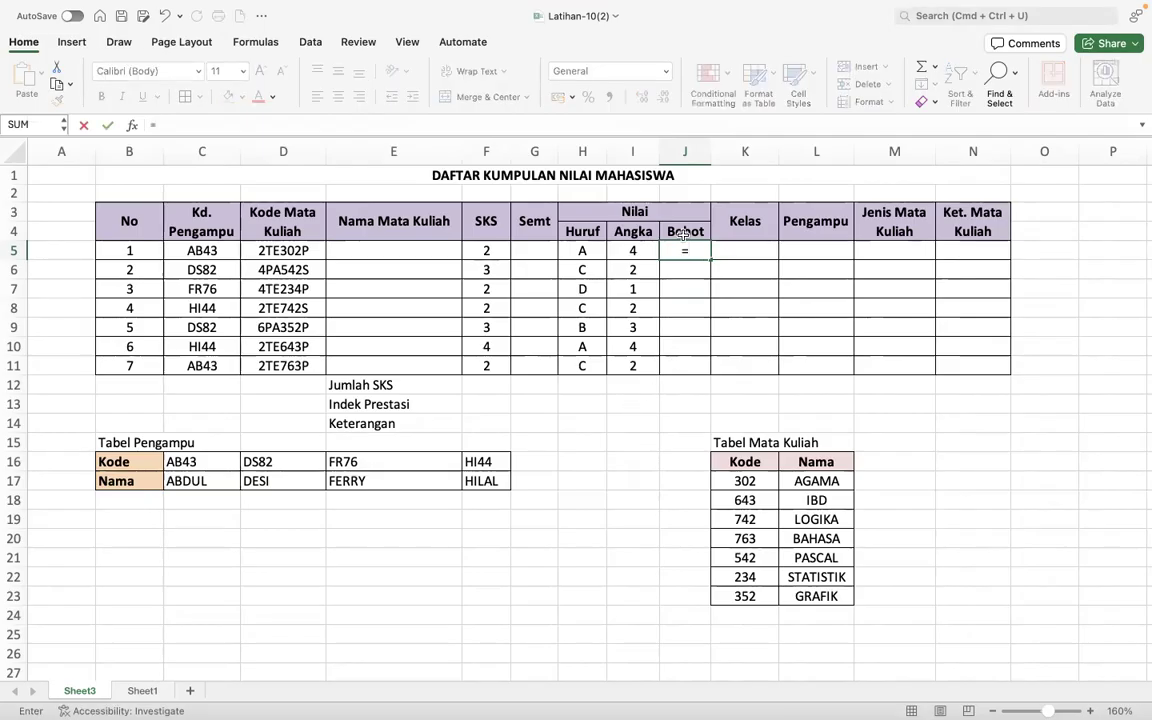
click(497, 250)
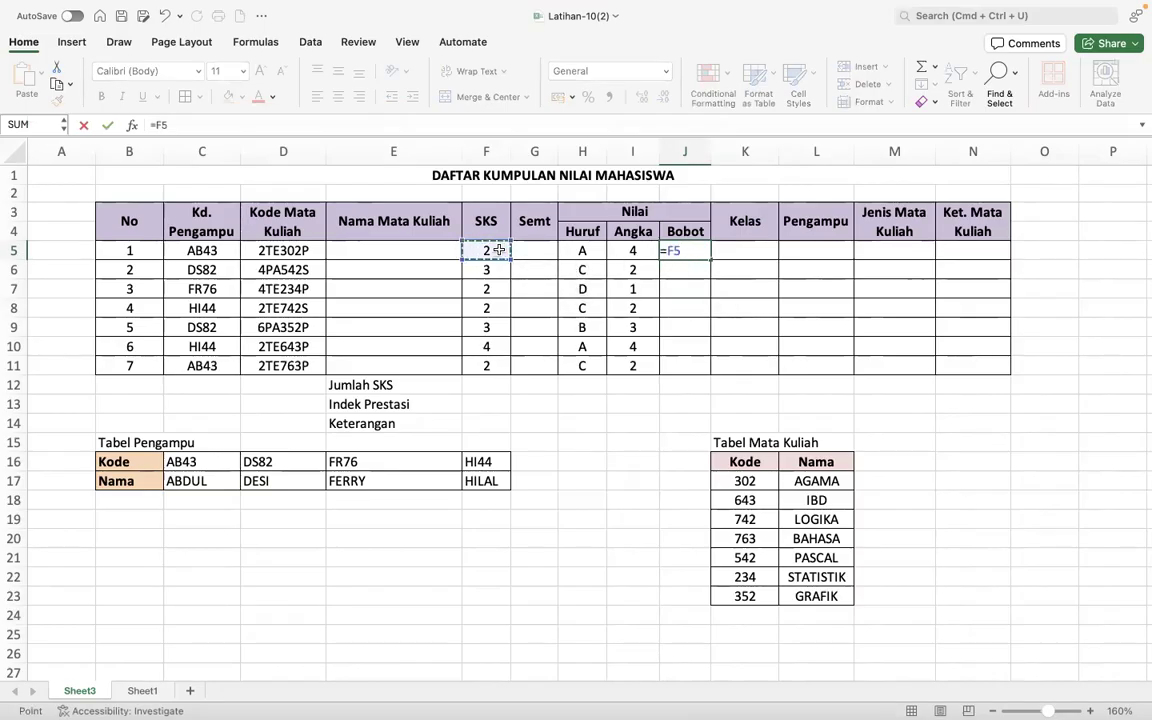
text(*)
click(630, 252)
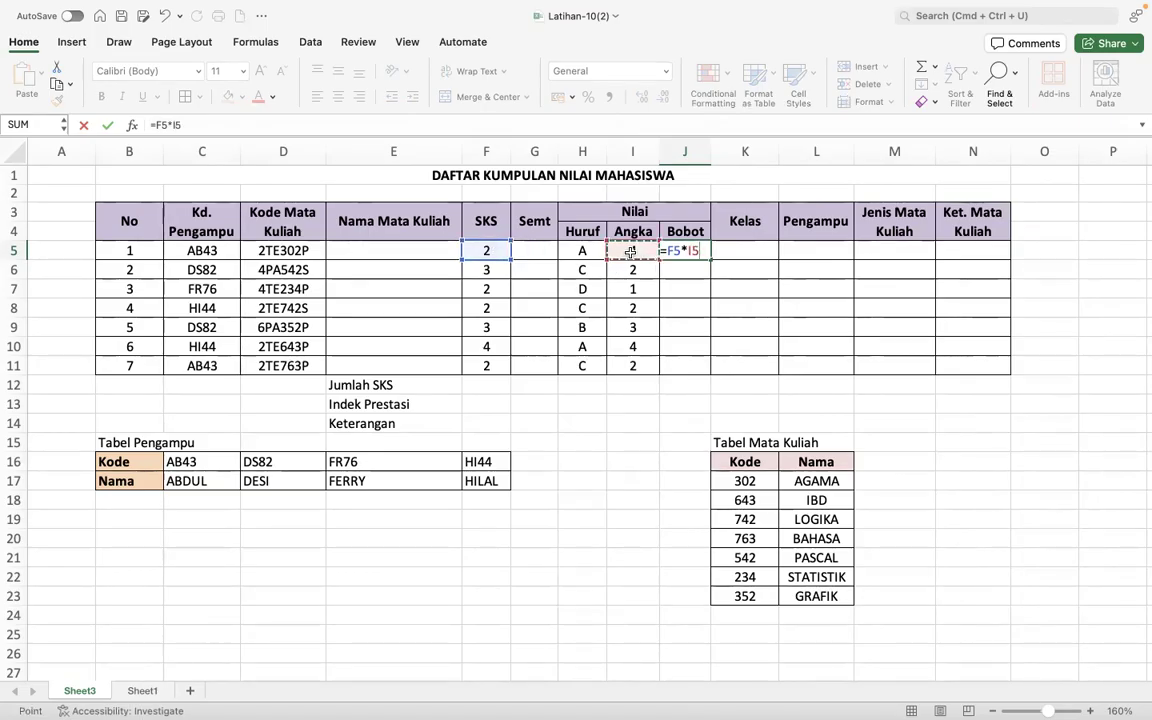
key(Return)
- Fill the Bobot formula from J5 down to J11
click(690, 251)
drag(709, 260, 706, 365)
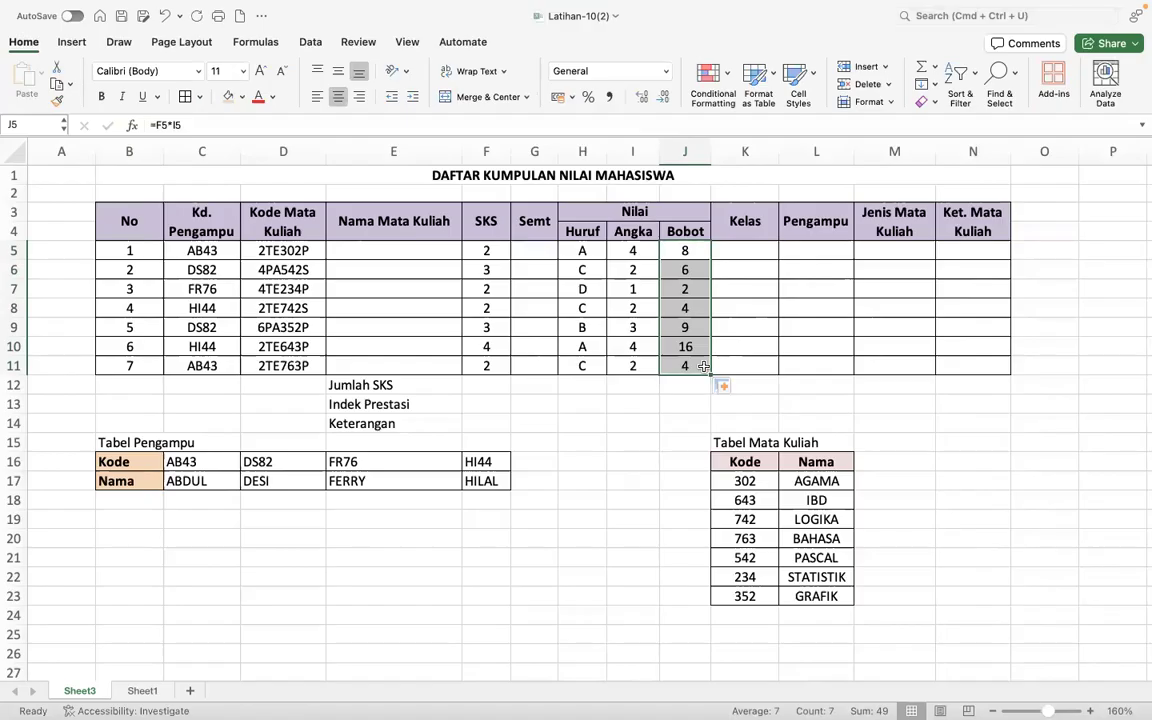
click(758, 325)
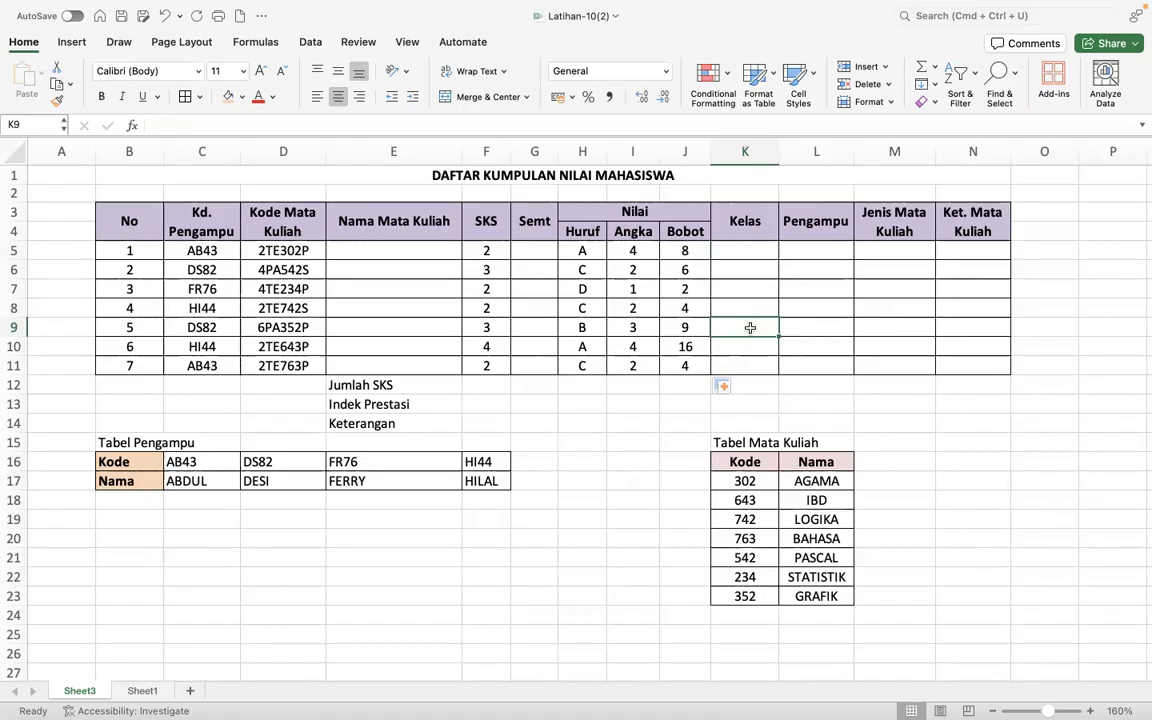
- Enter the labels LEFT, RIGHT and MID in cells C3 to C5 of Sheet1
click(142, 690)
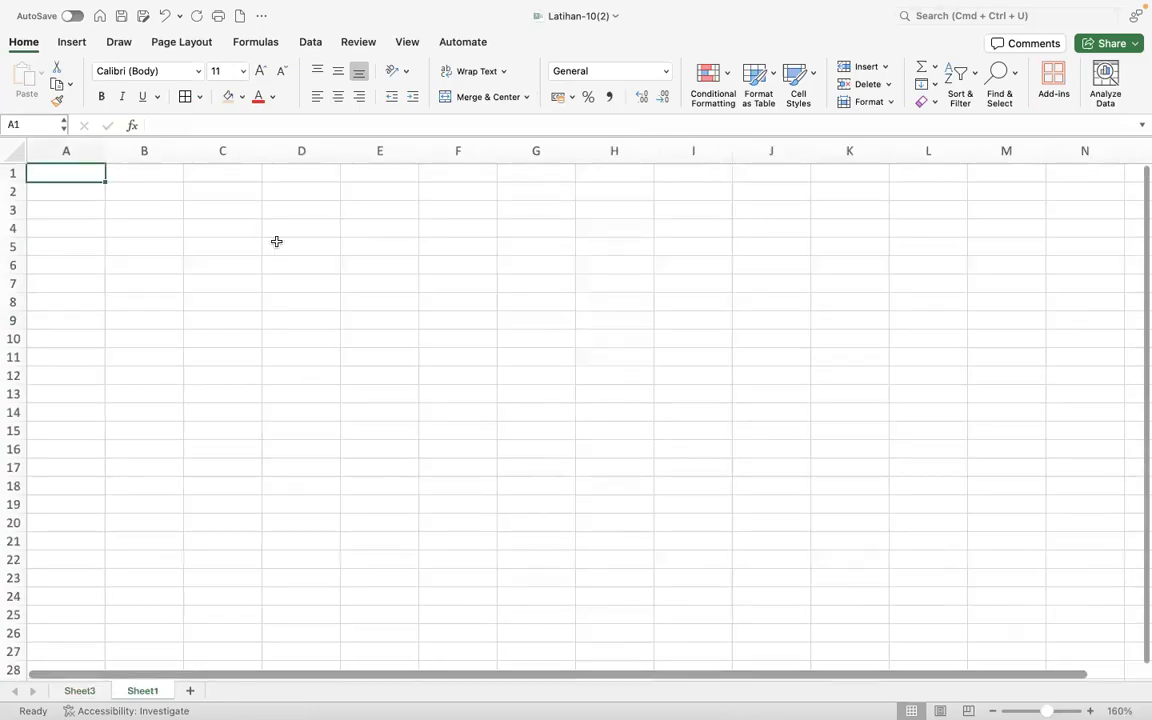
scroll(339, 219, up, 1)
click(252, 210)
text(LEFT)
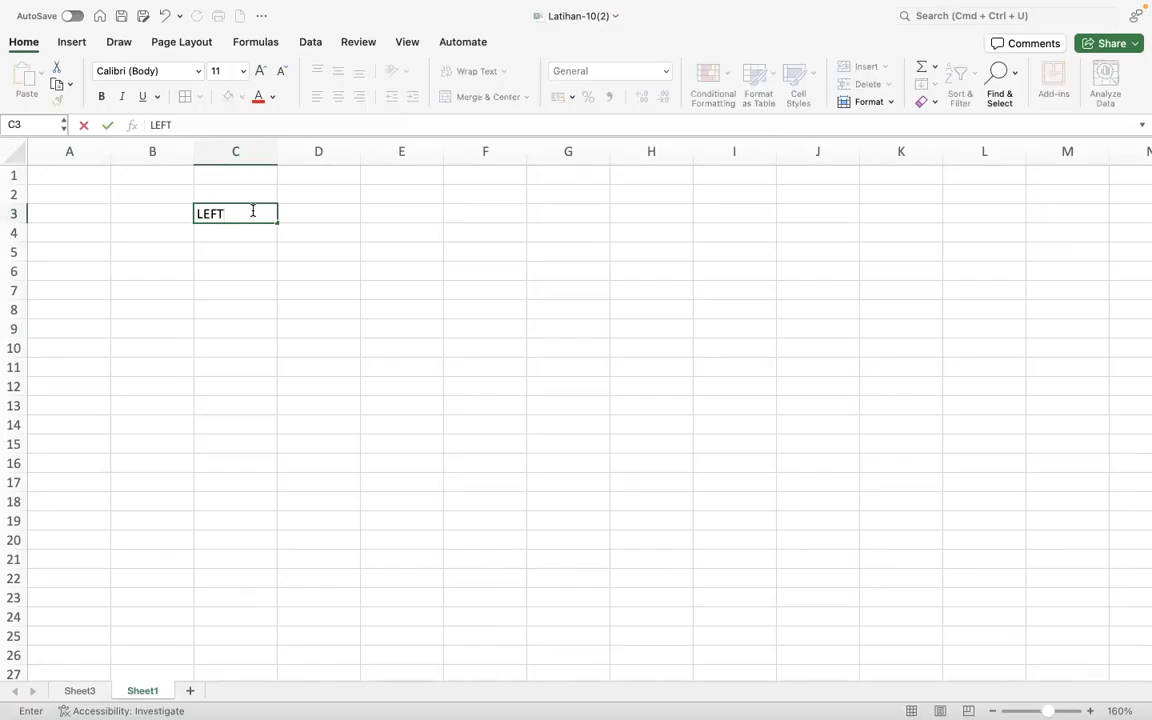
key(Return)
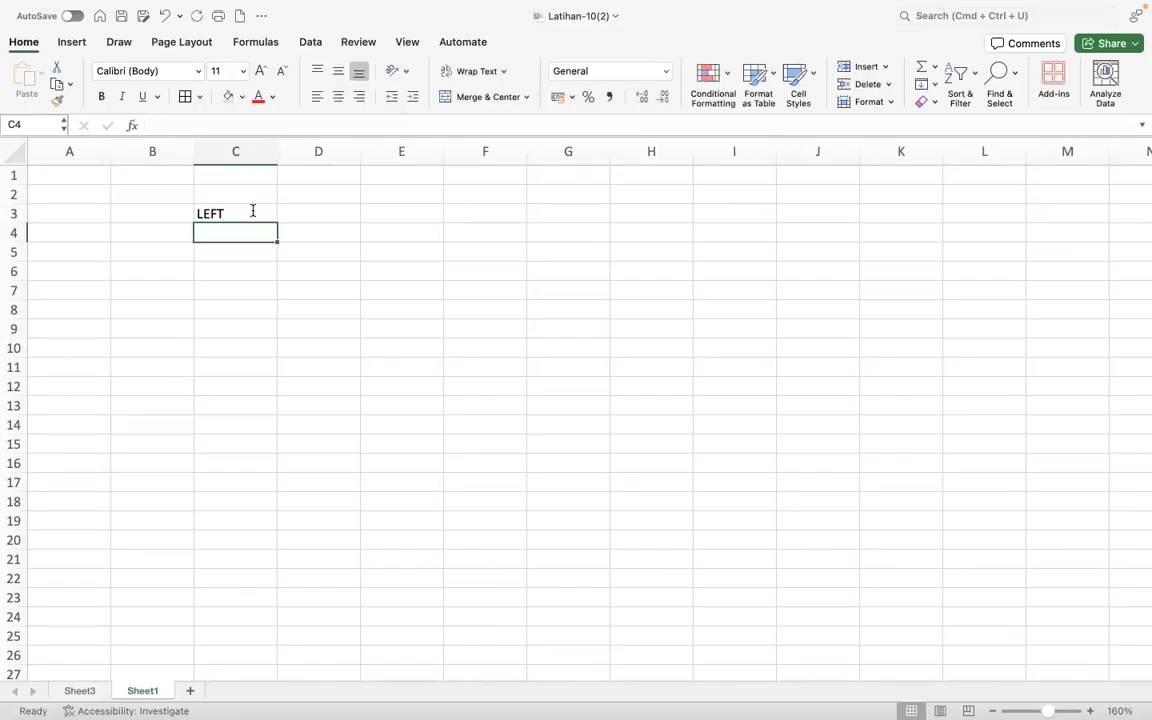
text(RIGHT)
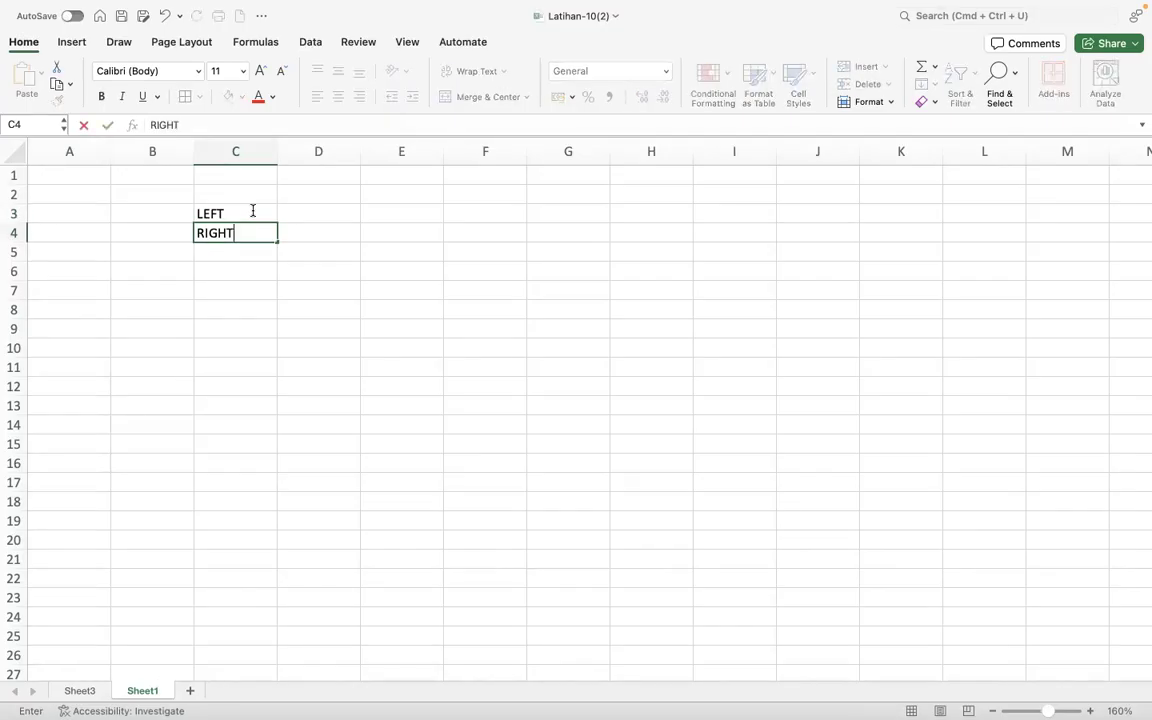
key(Return)
text(MID)
key(Return)
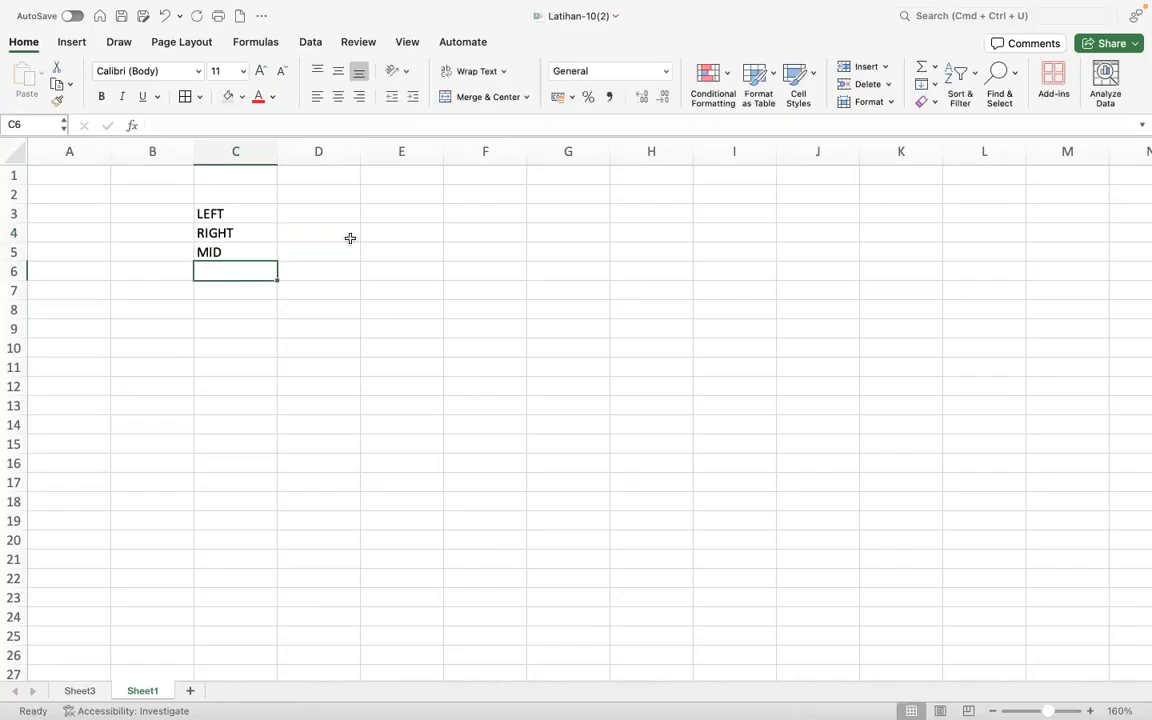
- Enter the sample text UNISSULA in cell D1 and enlarge the sheet view to 220%
click(320, 179)
text(UNISSULA)
key(Return)
click(332, 215)
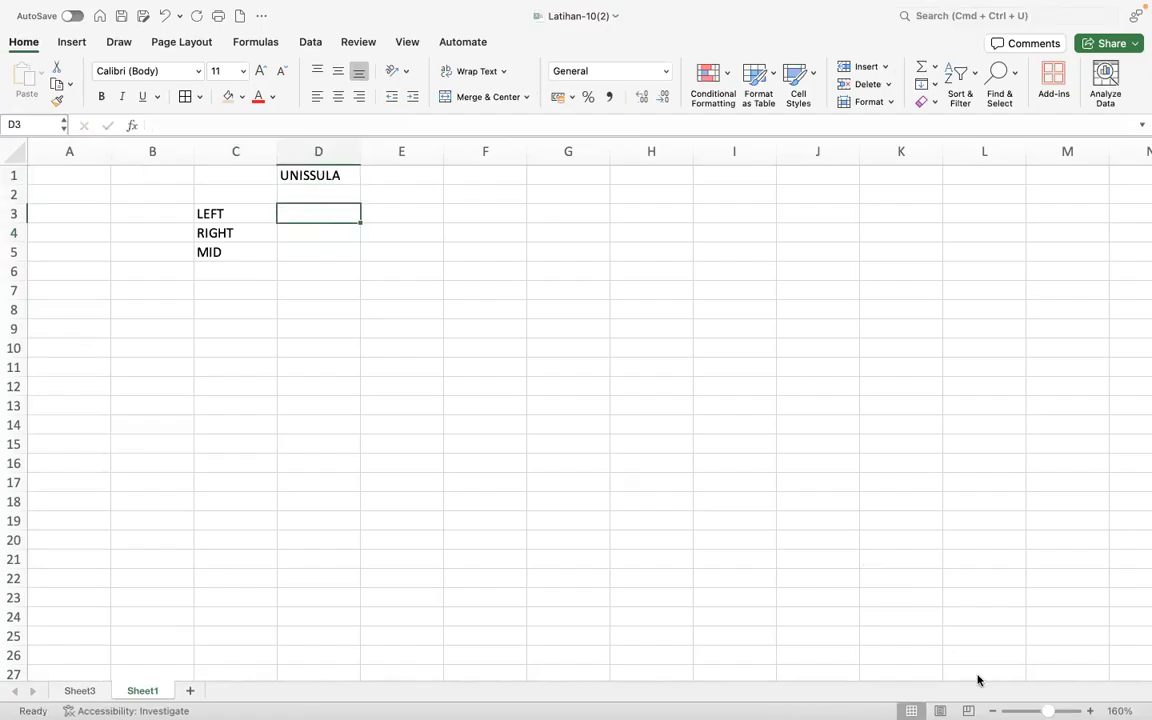
scroll(876, 572, up, 6)
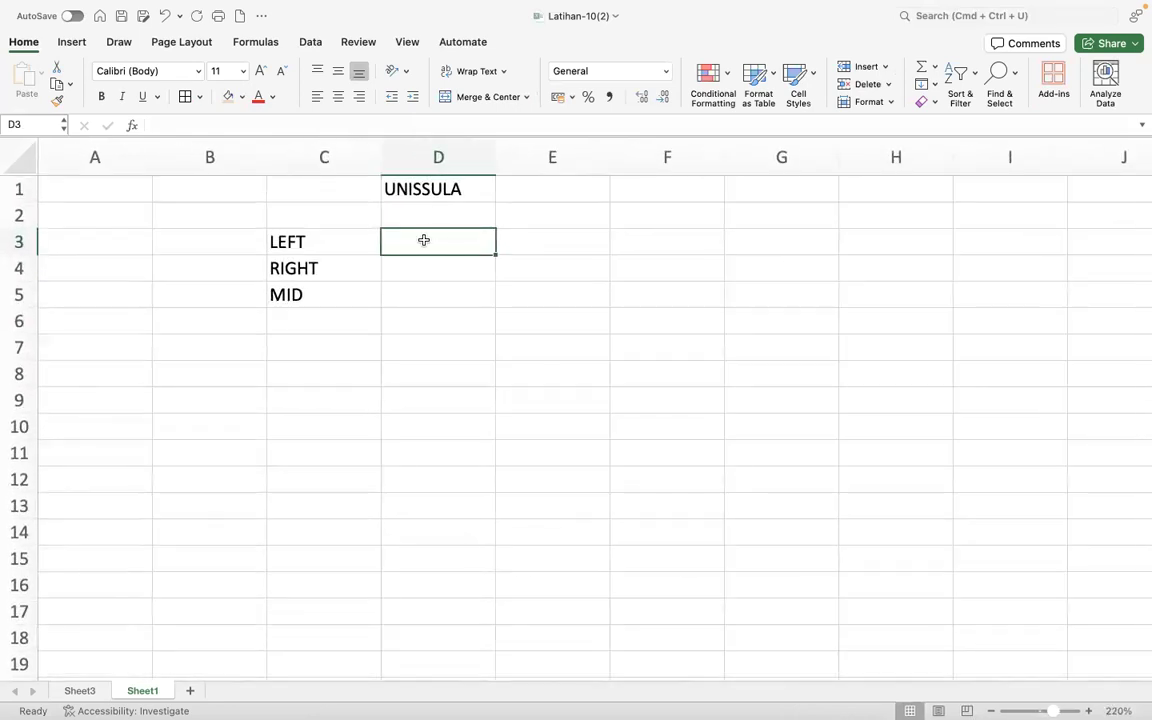
click(400, 188)
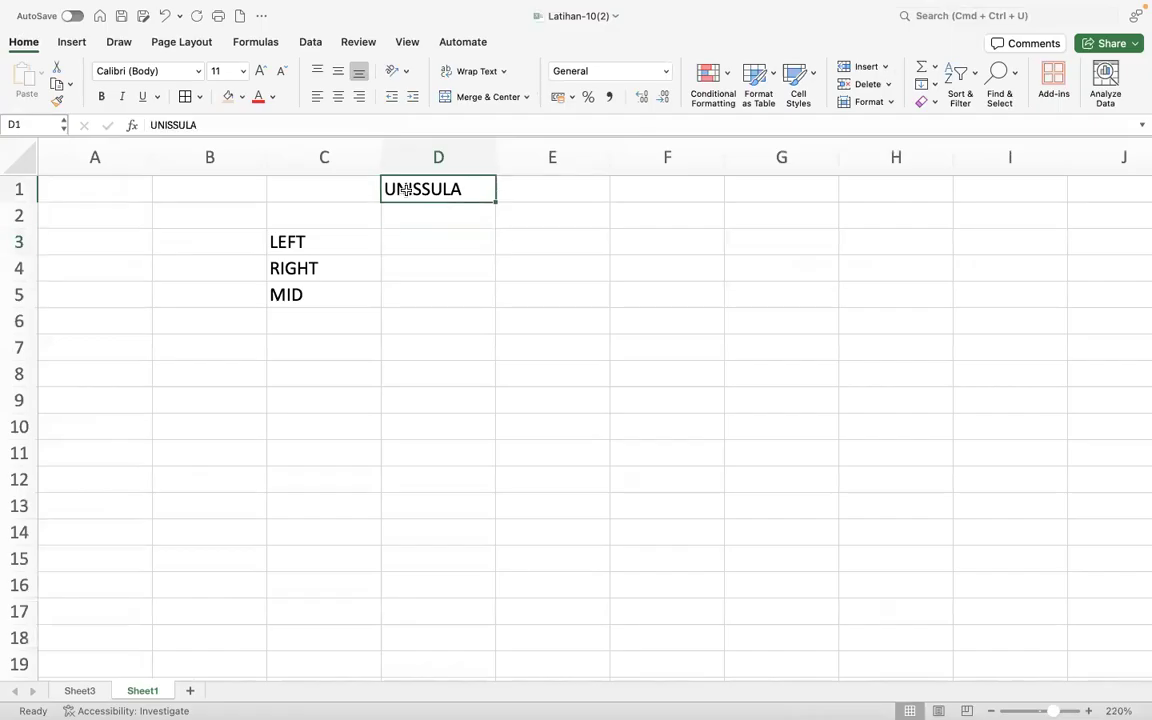
click(168, 124)
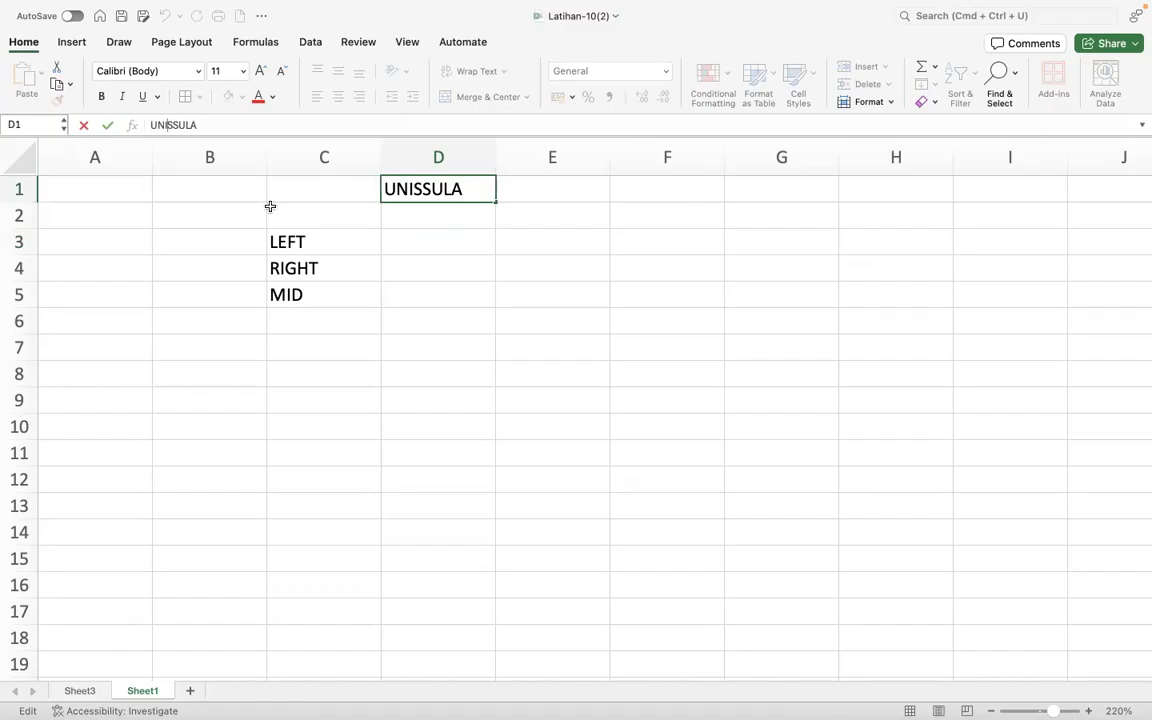
click(308, 244)
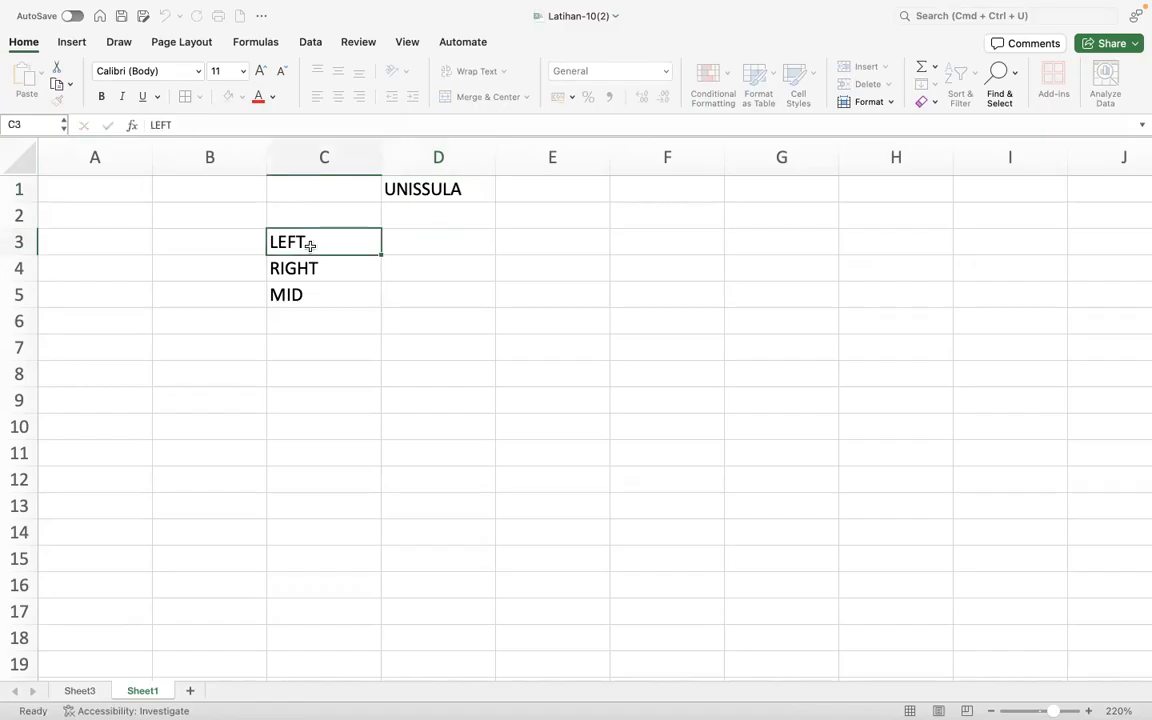
- Extract the first three characters of the sample text in D3 with the formula =LEFT(D1;3)
click(427, 247)
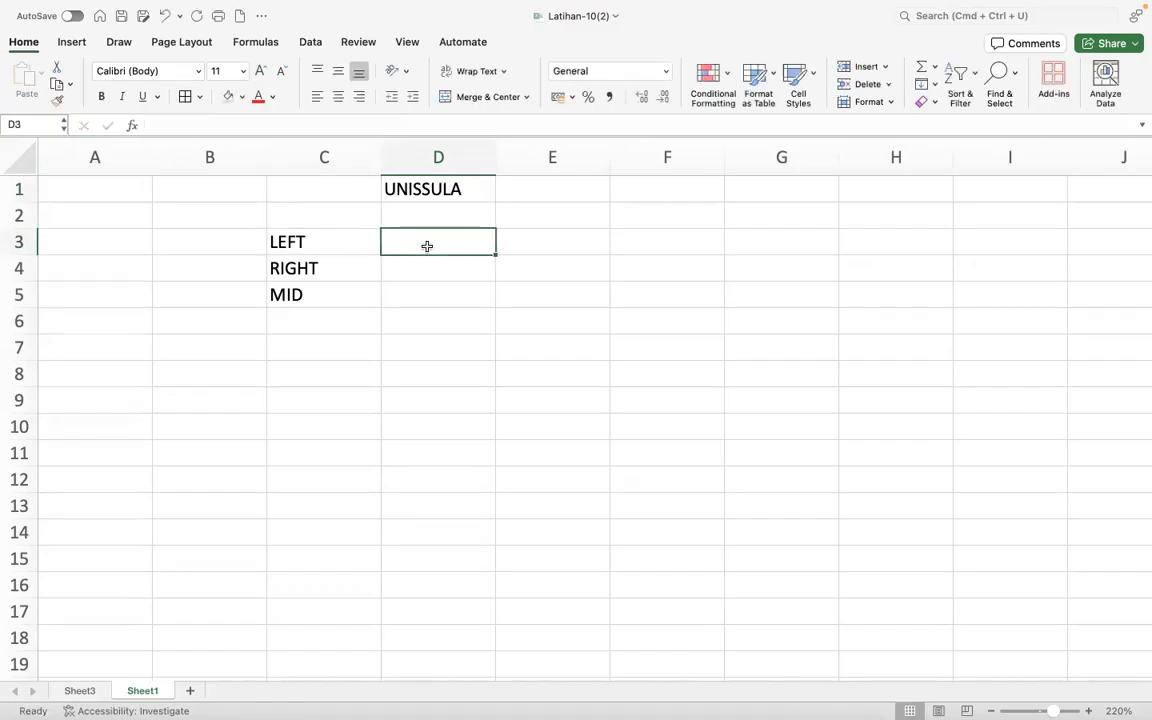
text(=)
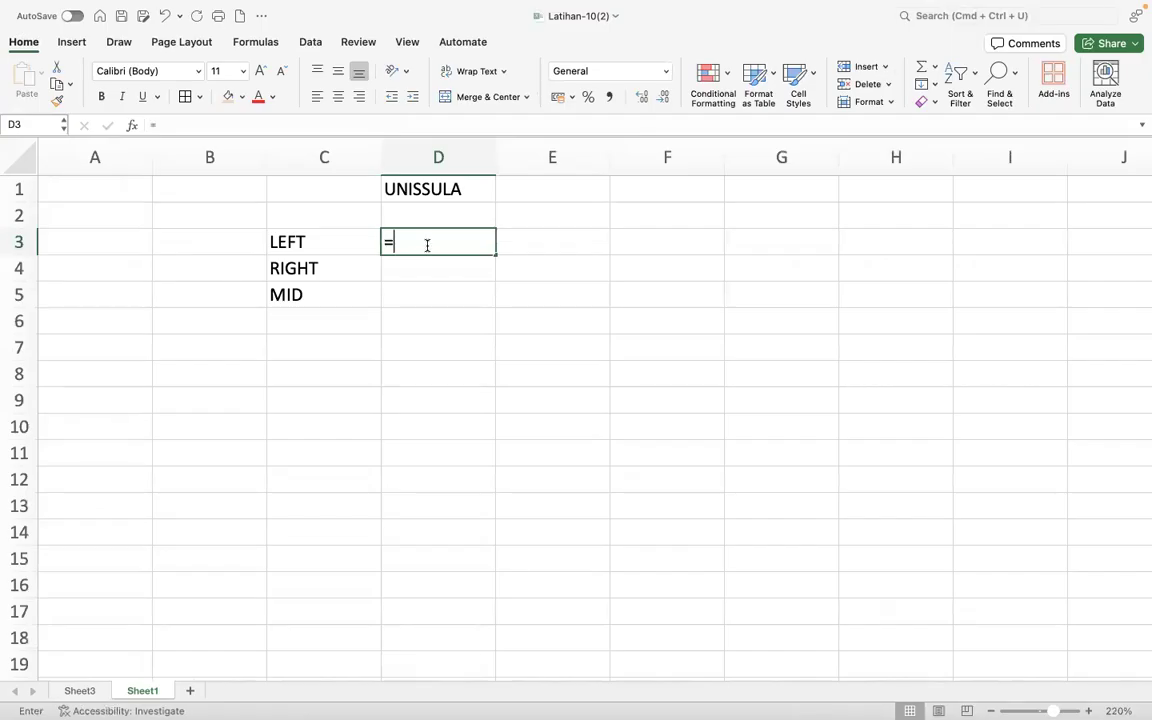
text(LEFT()
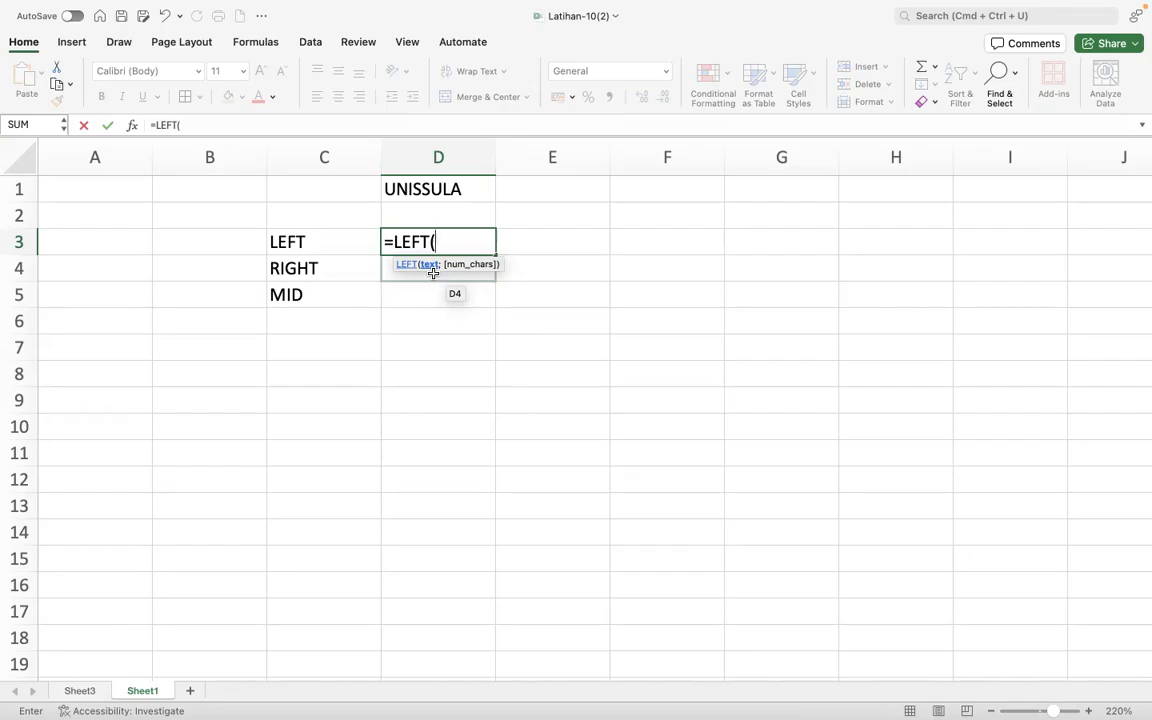
click(453, 191)
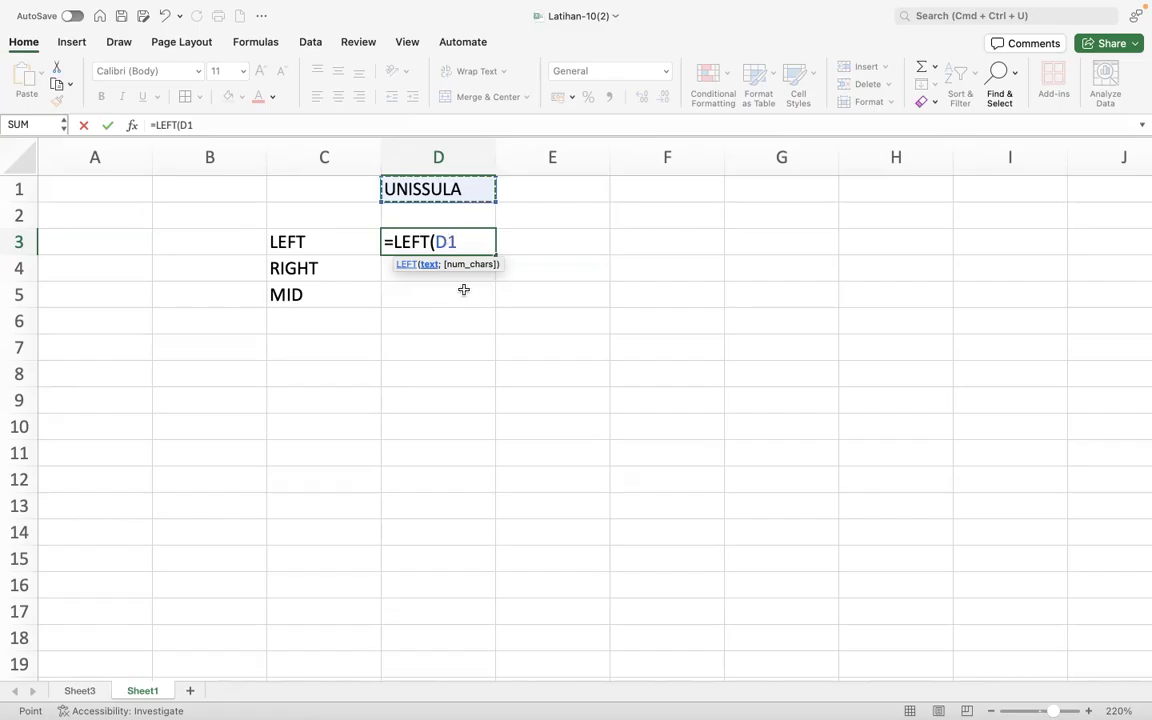
text(;)
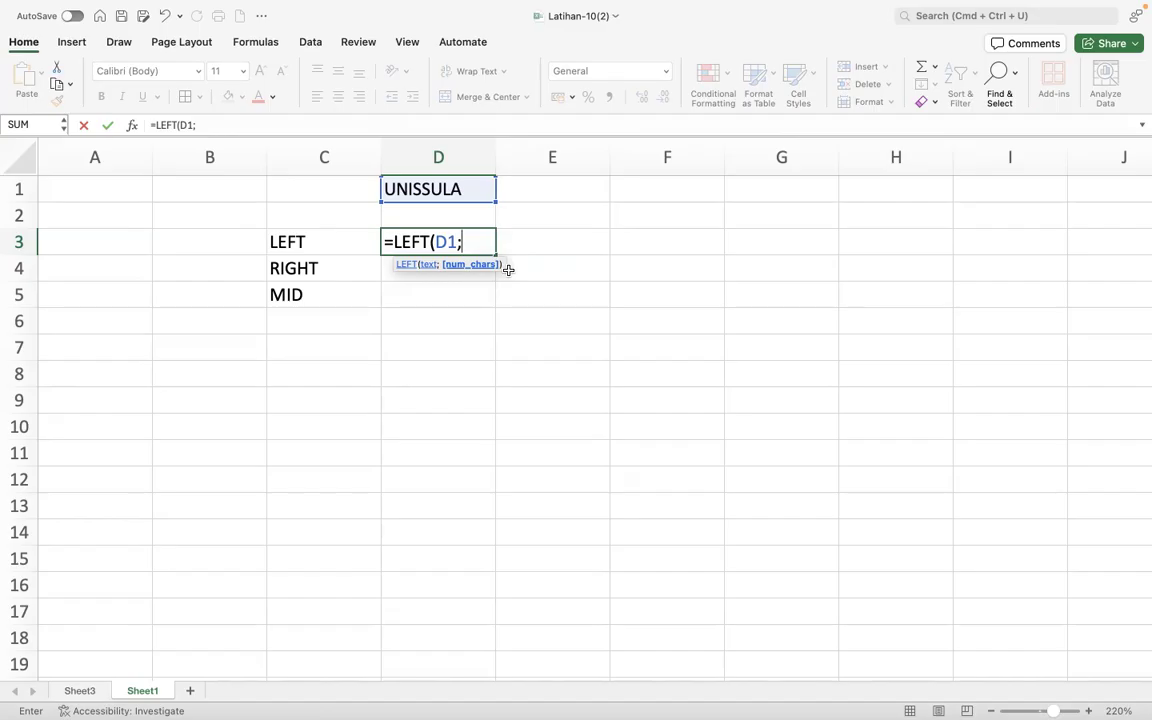
text(3))
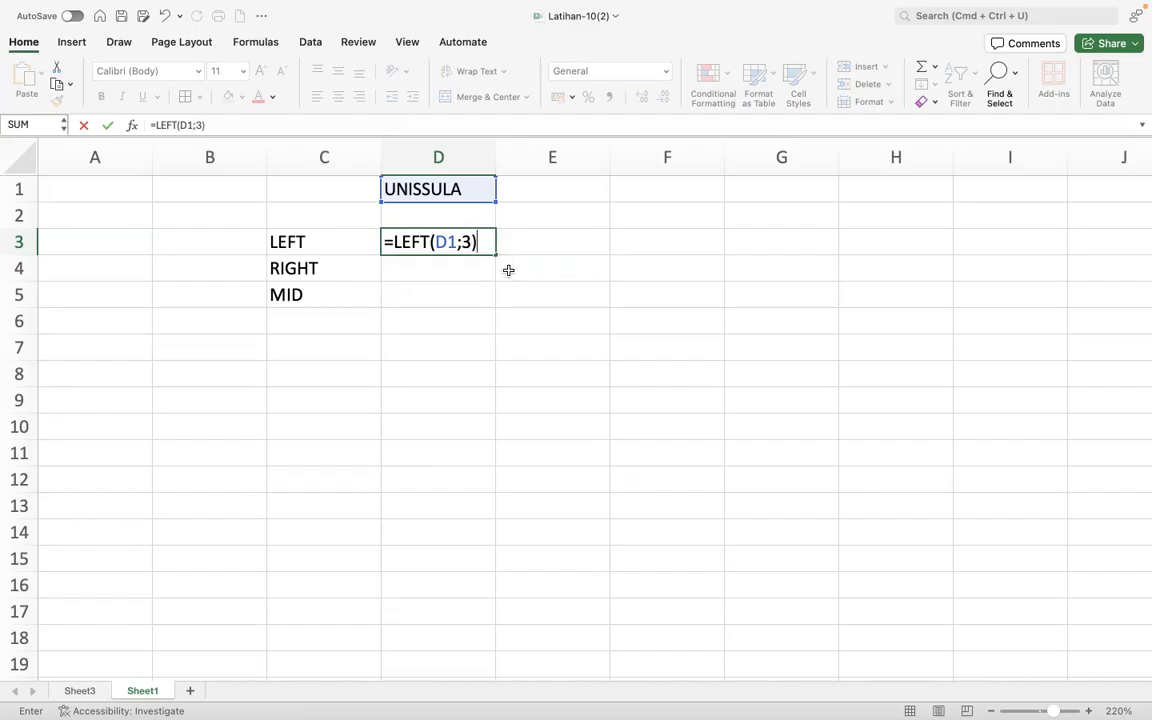
key(Return)
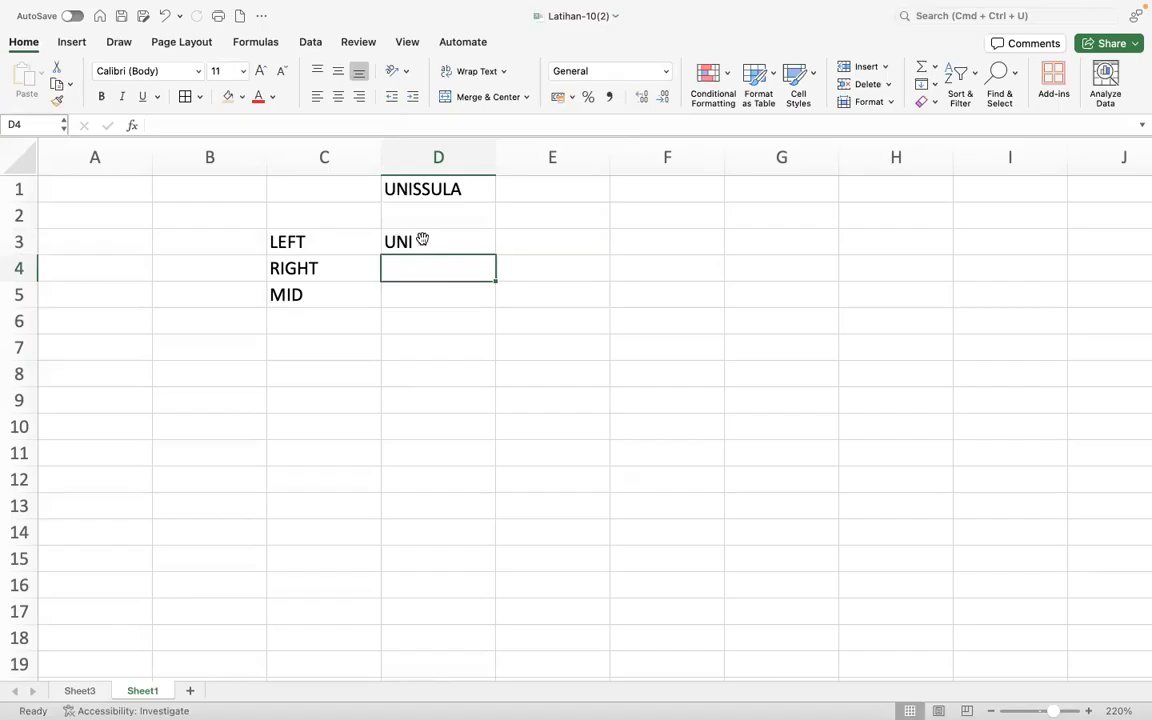
click(423, 240)
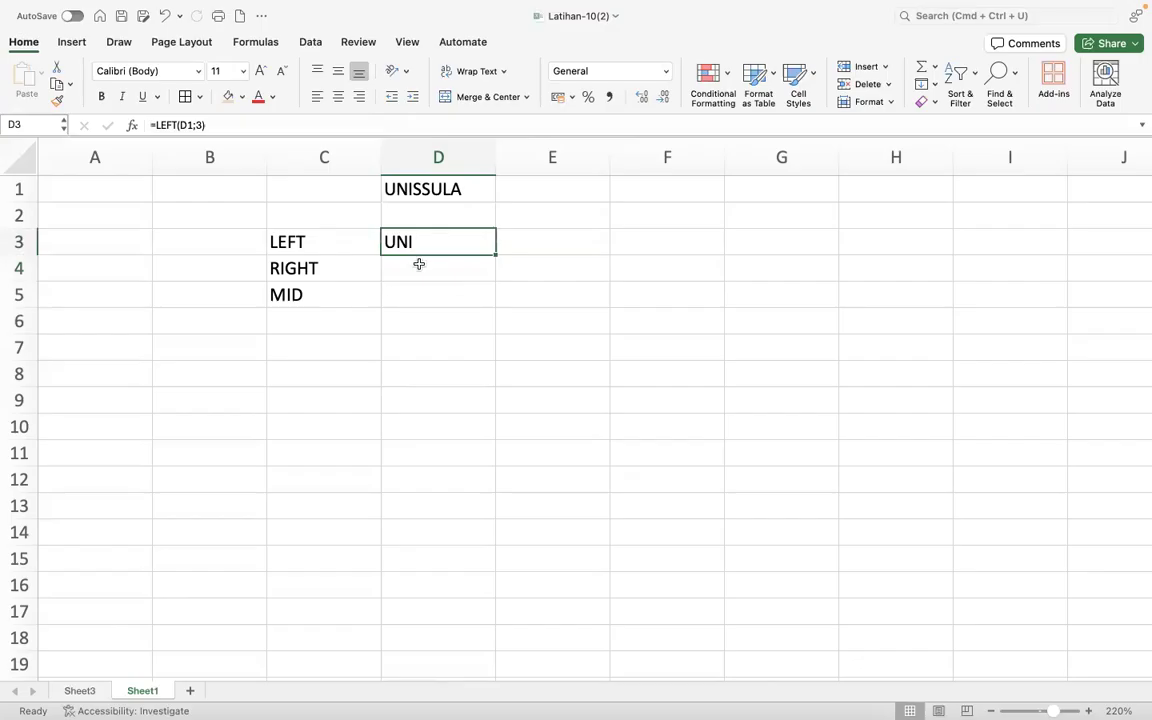
click(419, 264)
click(480, 197)
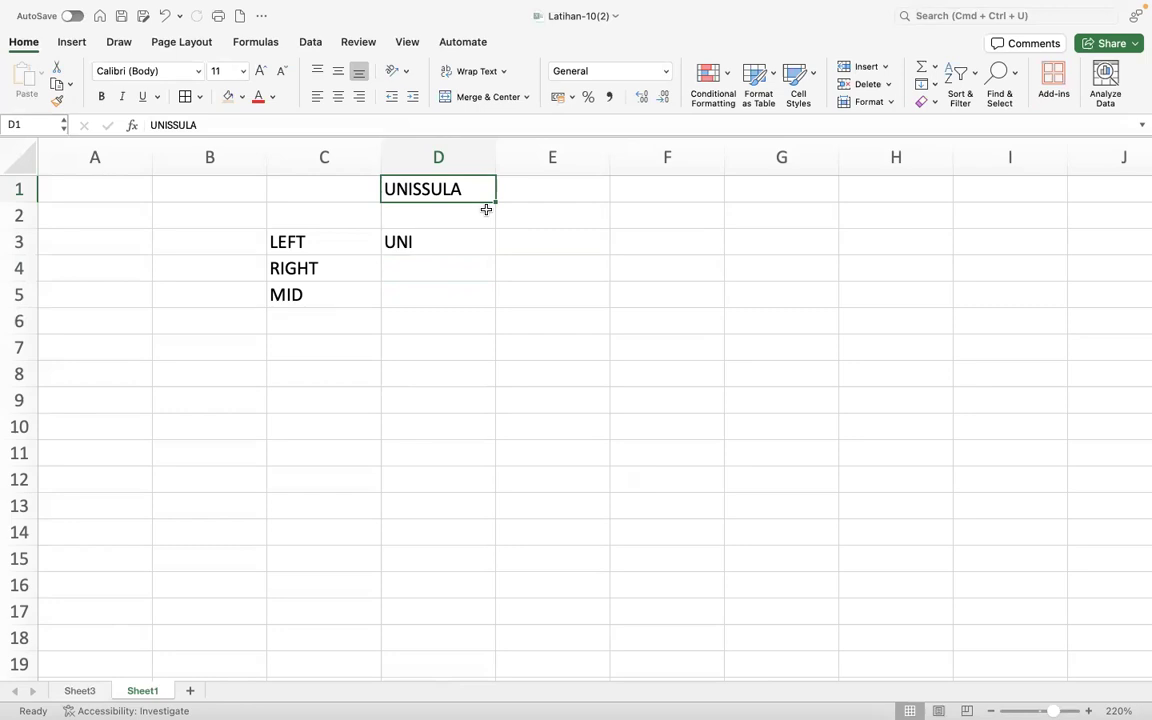
- Extract the last four characters of the sample text in D4 with the formula =RIGHT(D1;4)
click(449, 267)
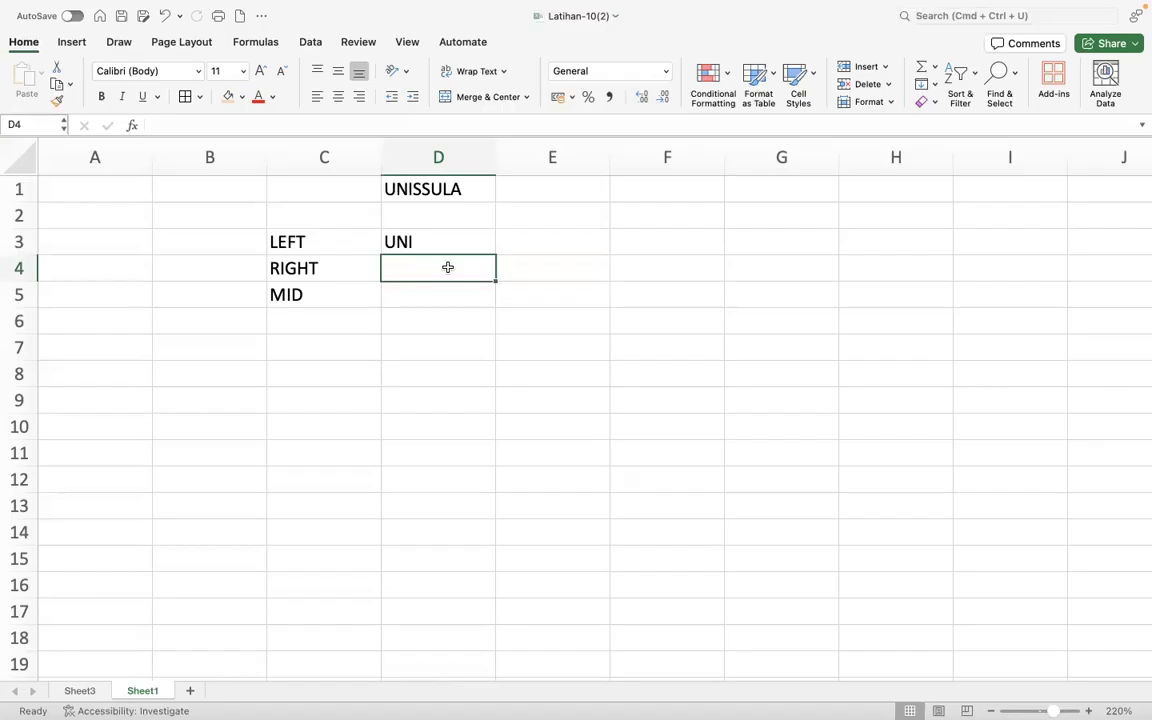
text(=)
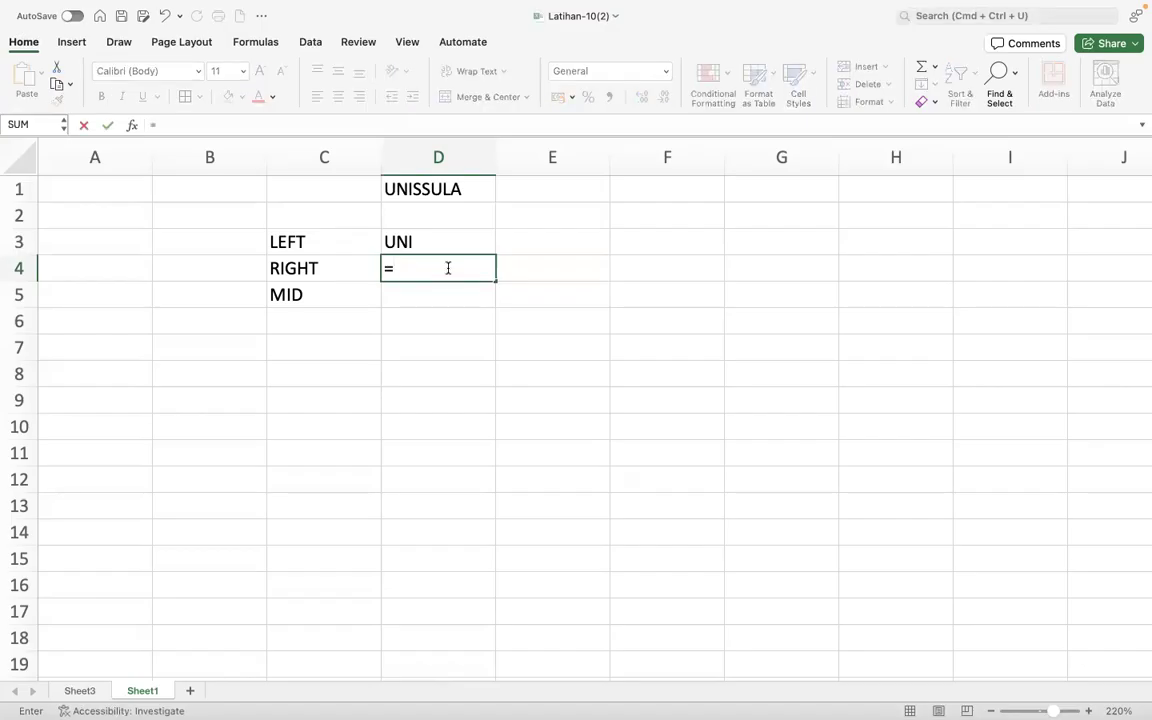
text(RIGHT)
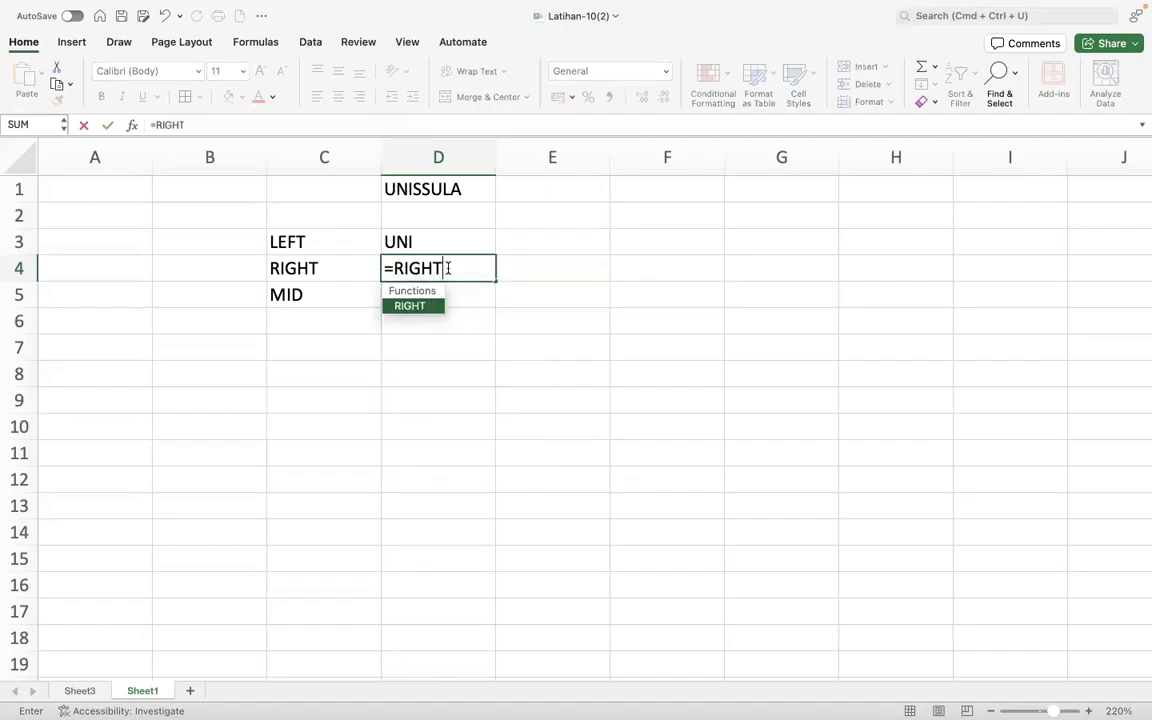
text(()
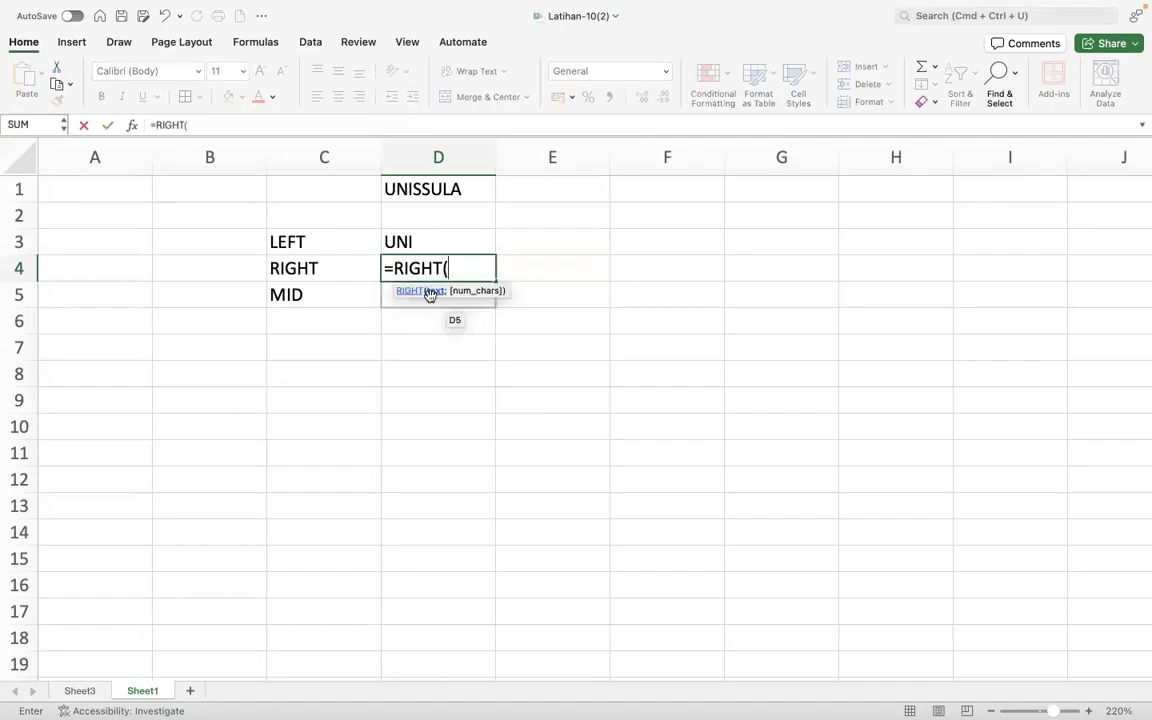
click(429, 189)
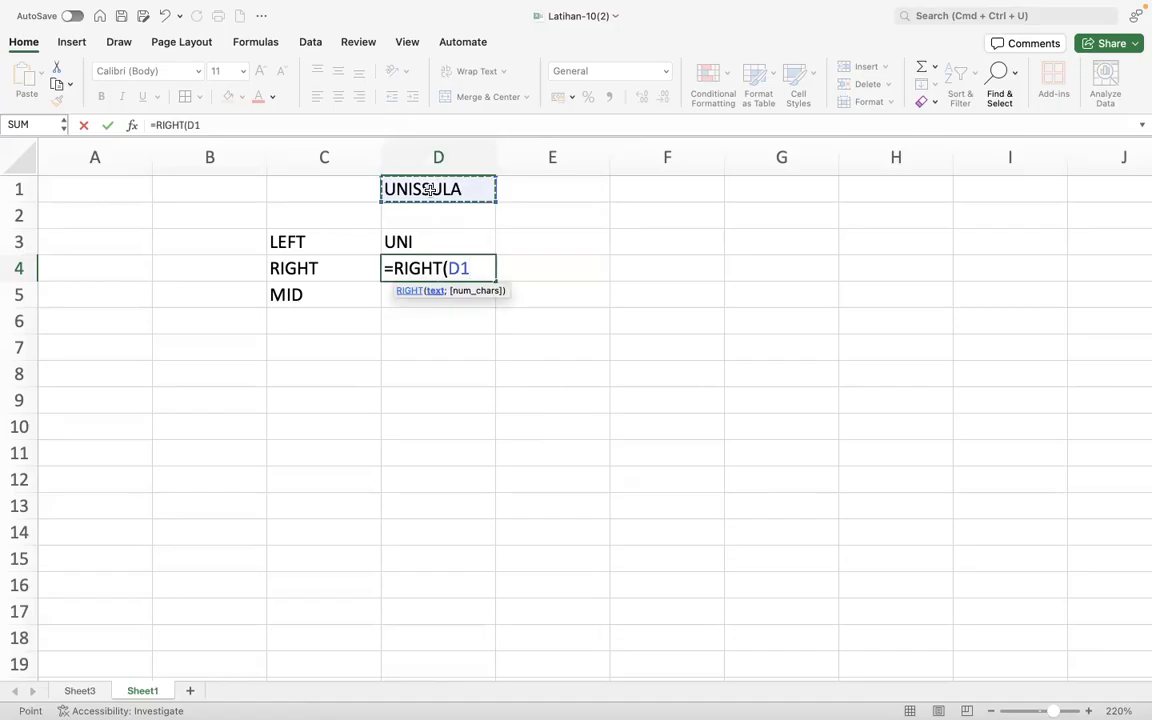
text(;)
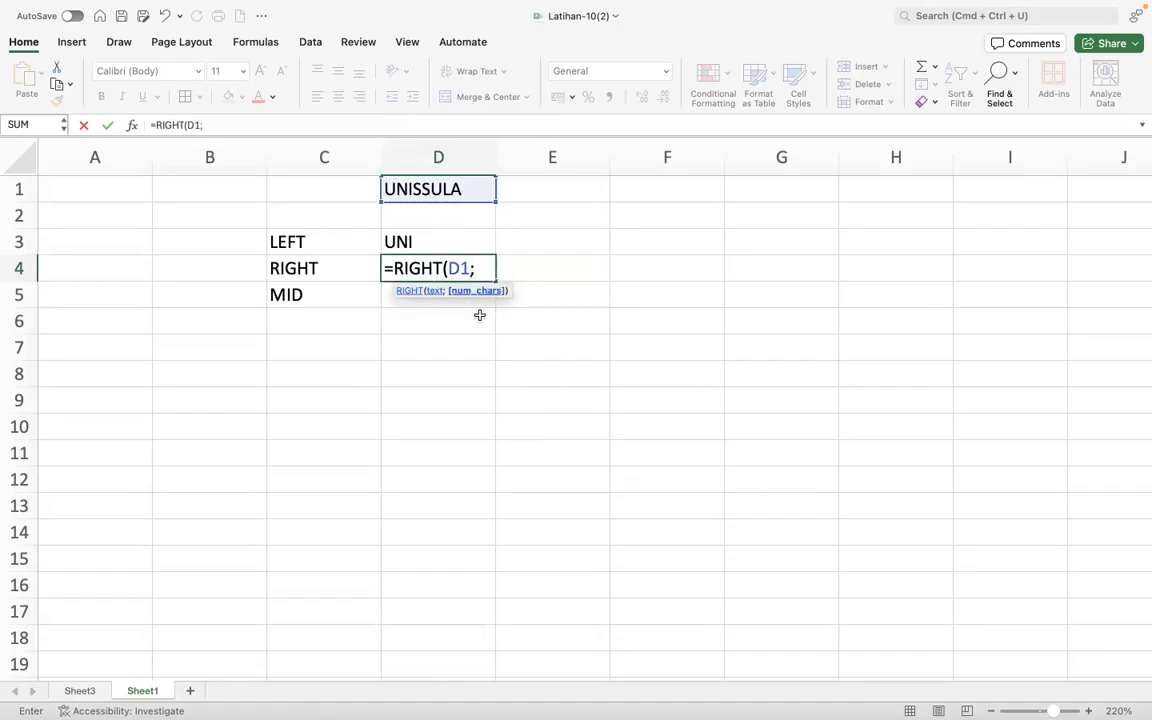
text(4))
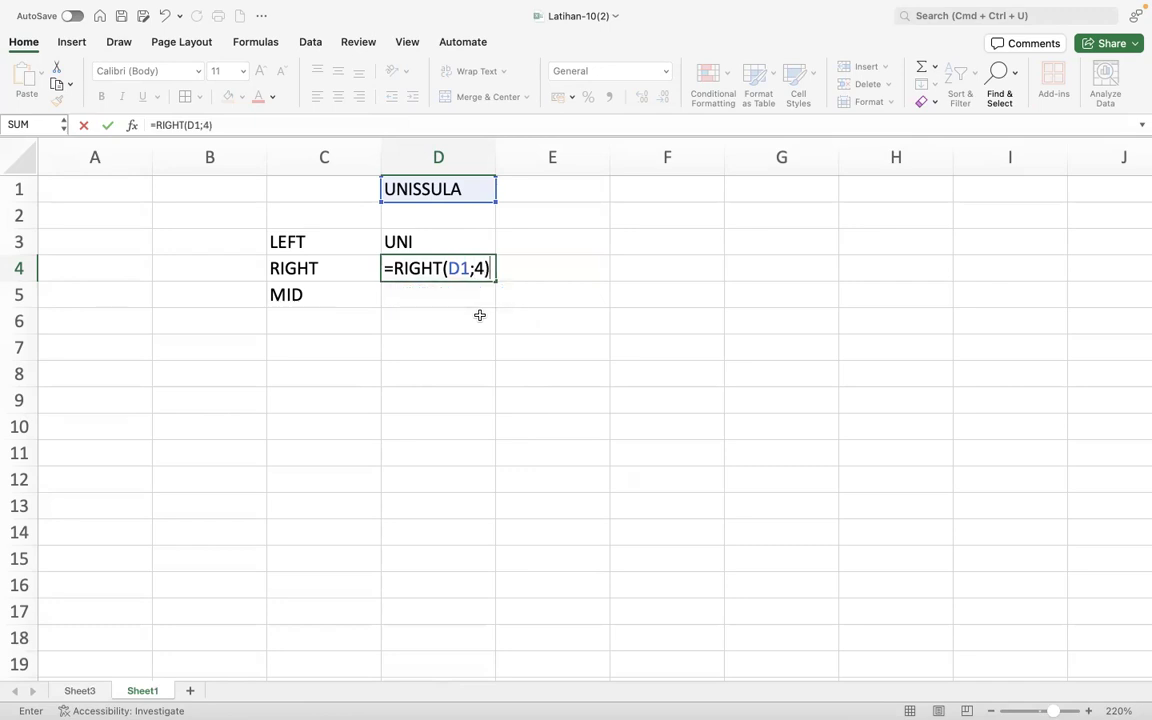
key(Return)
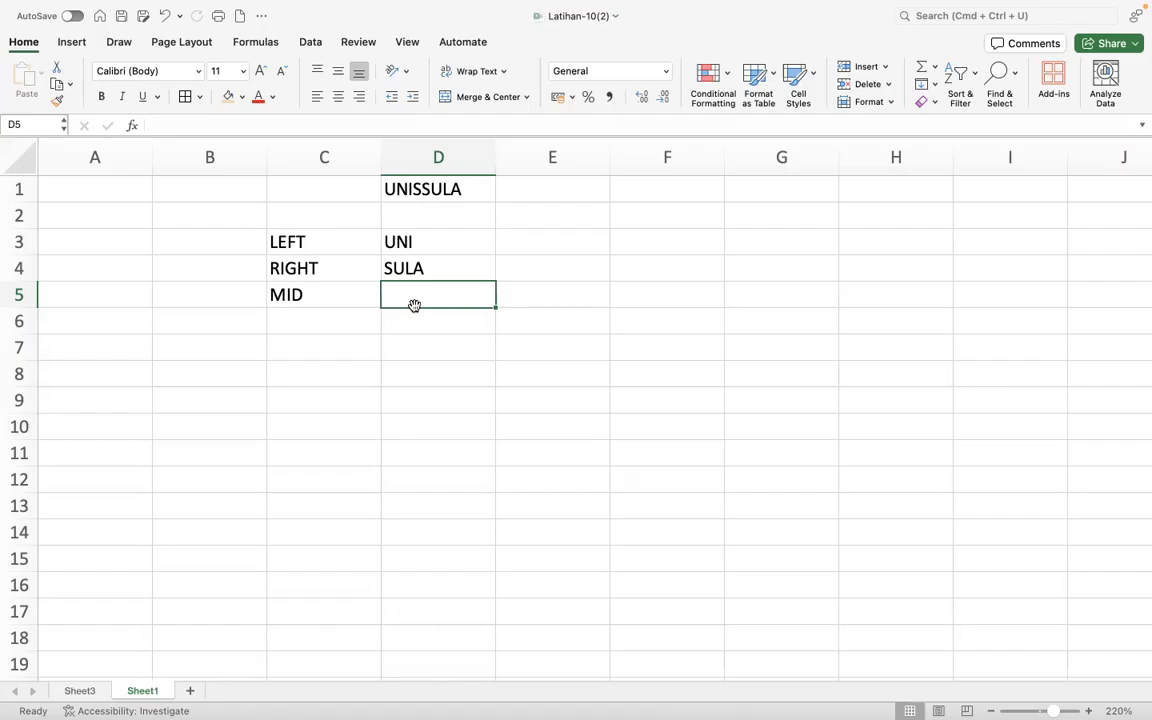
- Begin a MID formula in D5 that takes D1 as its text argument
text(=M)
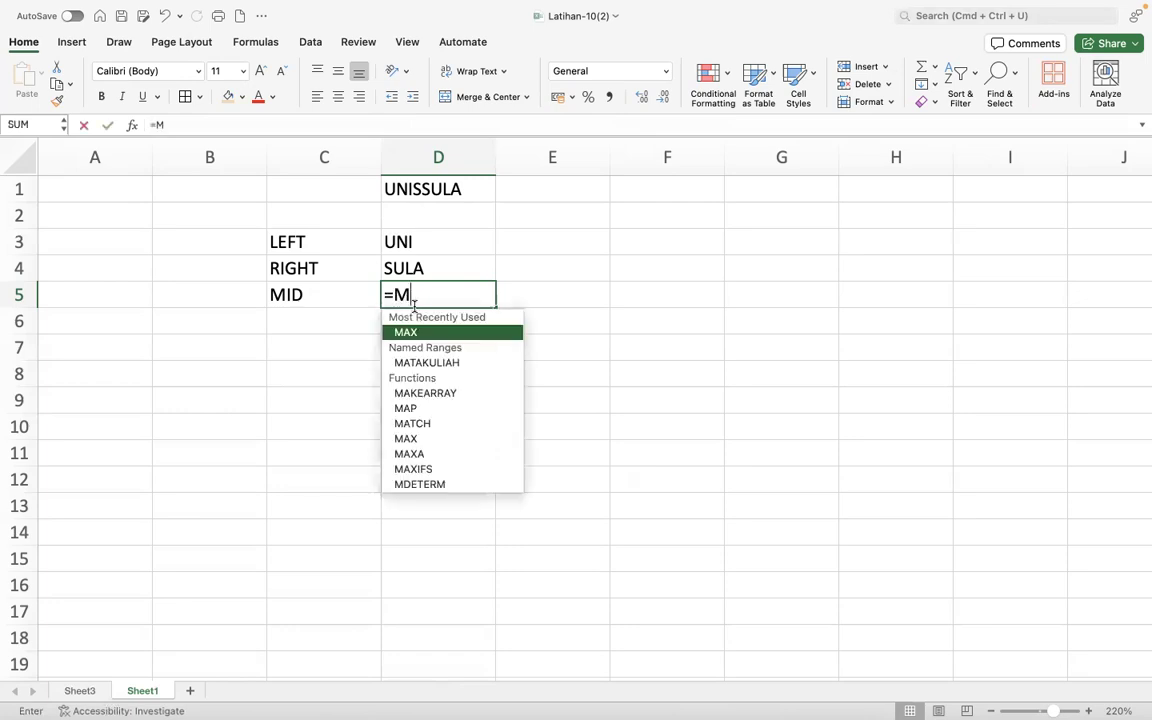
text(ID()
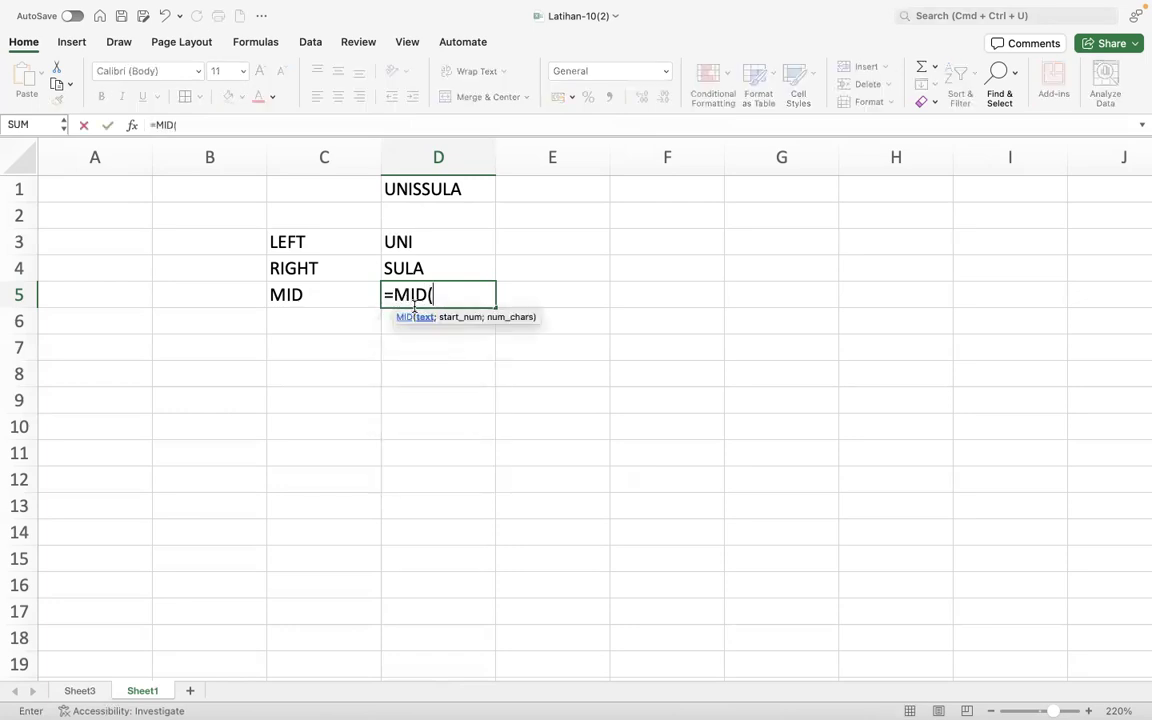
click(446, 189)
text(;)
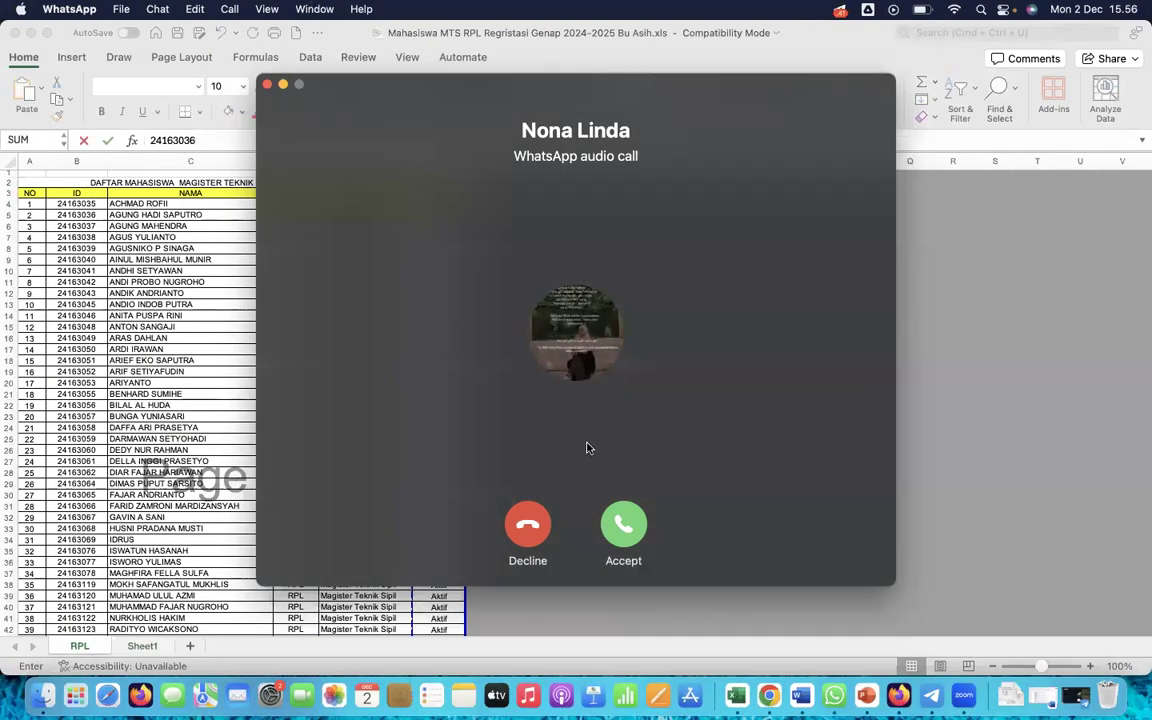
- Decline the incoming WhatsApp audio call and switch back to the Latihan-10(2) workbook in Excel
click(528, 524)
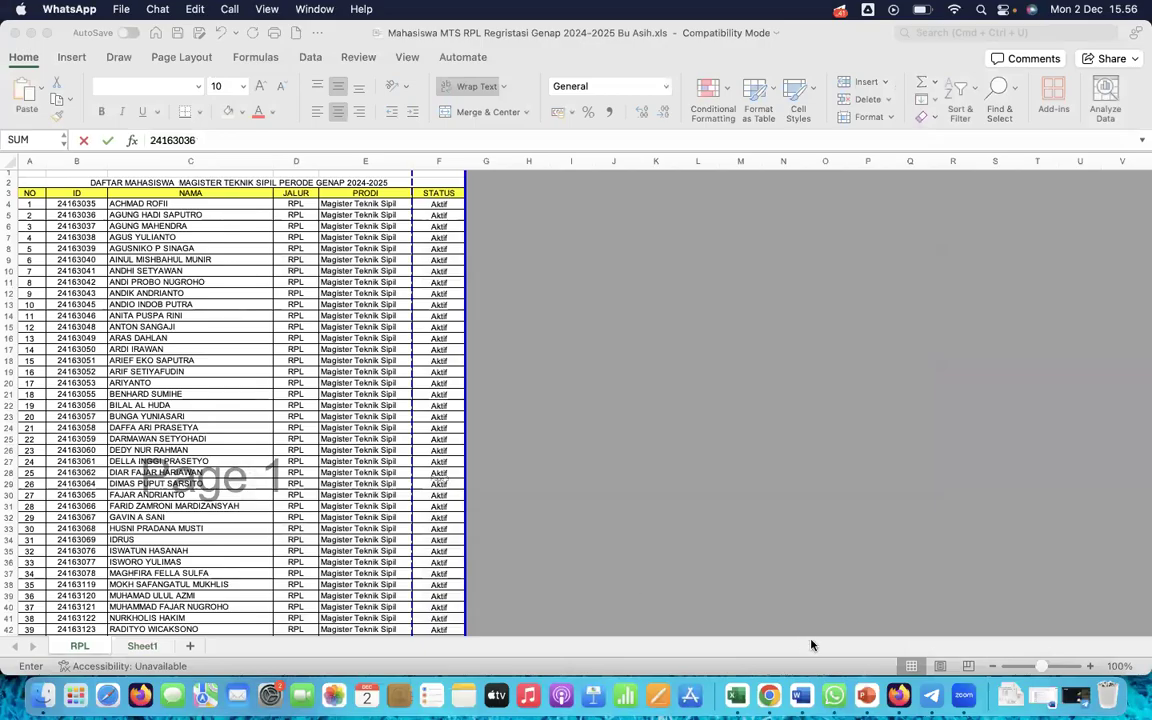
click(733, 693)
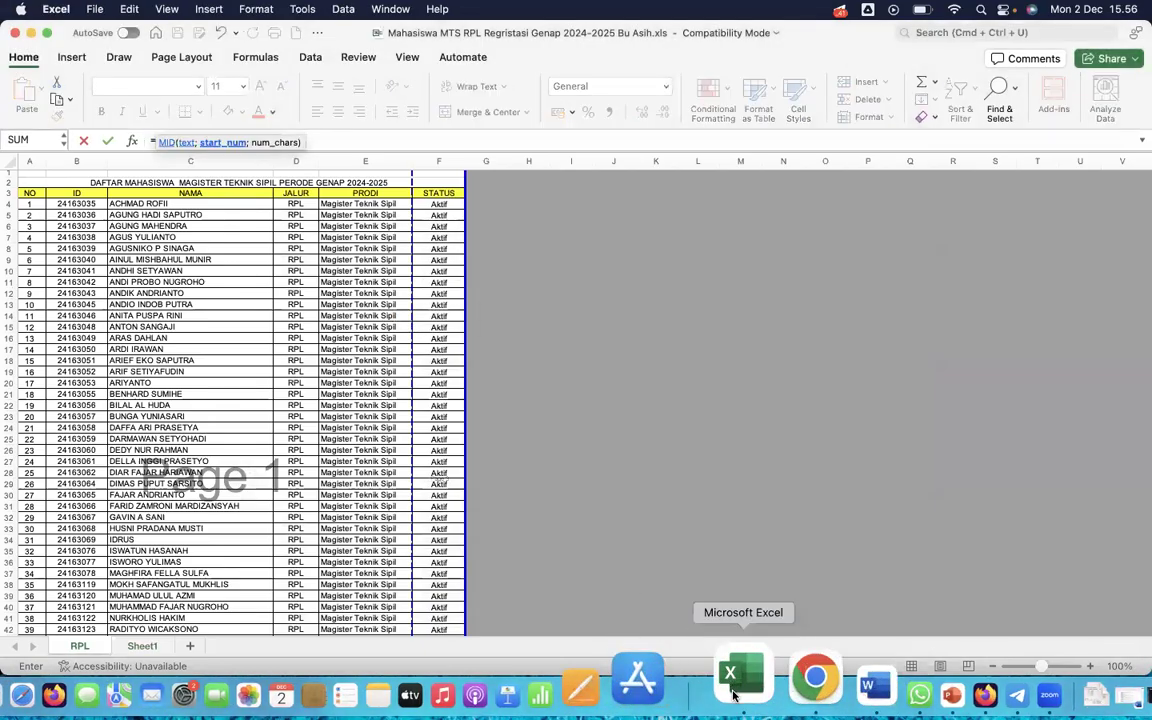
key(ctrl+Up)
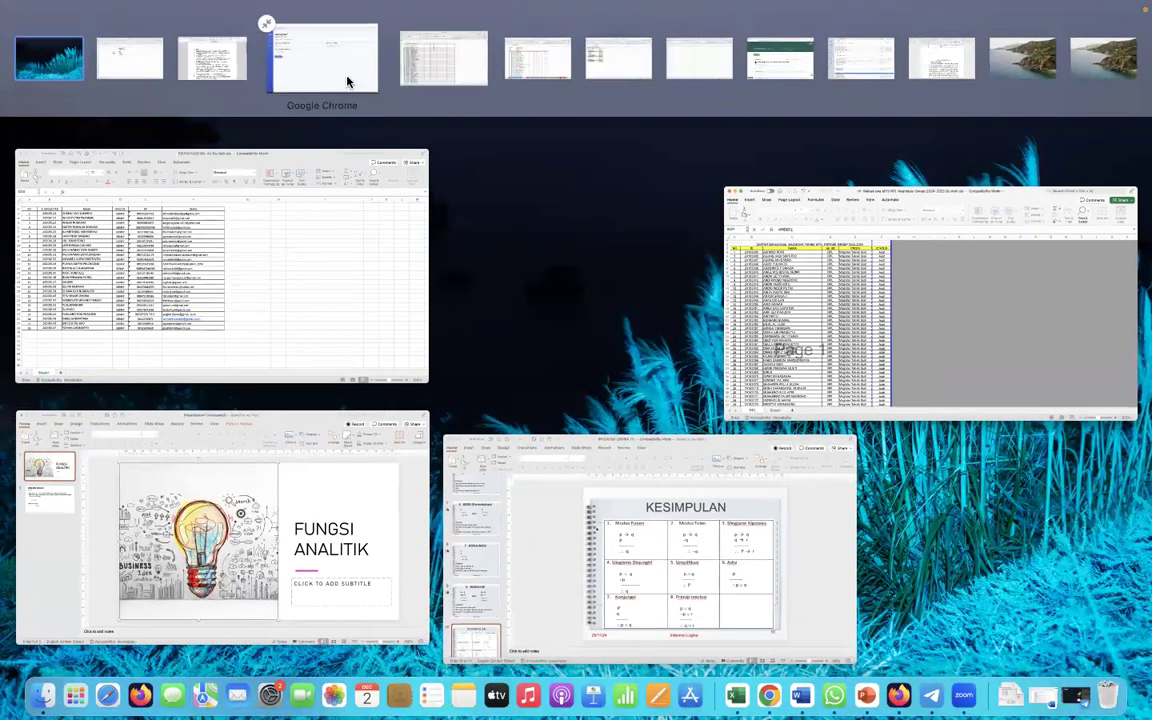
click(201, 88)
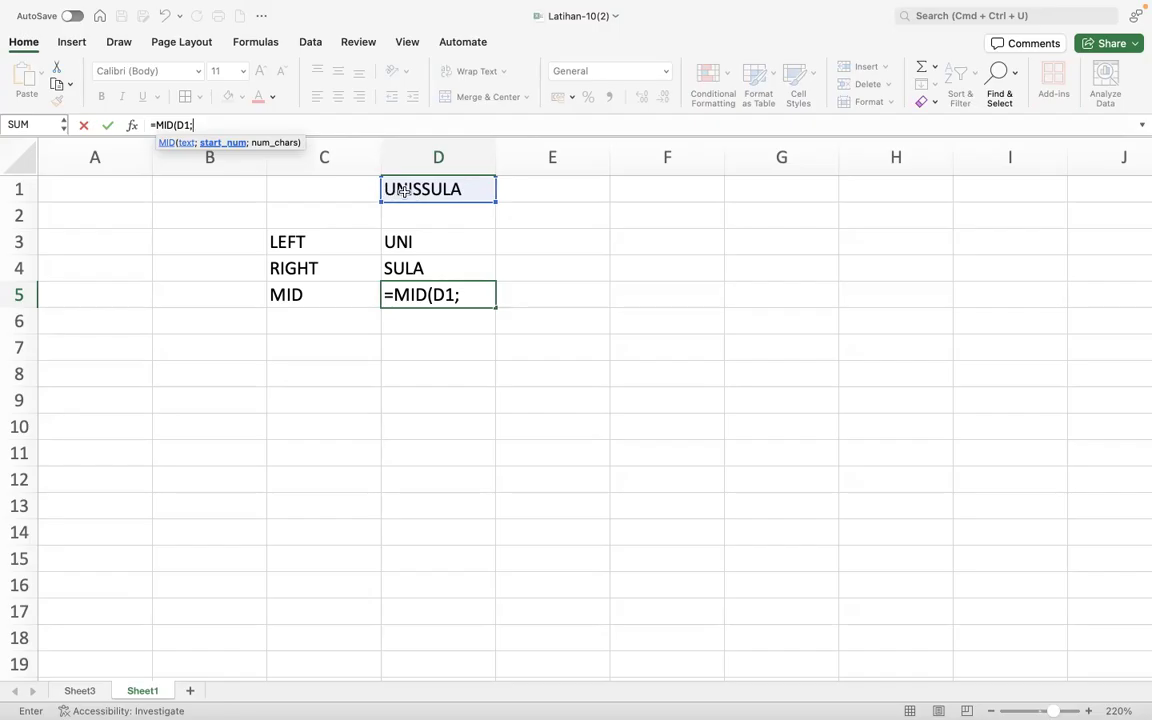
- Complete the formula in D5 as =MID(D1;3;4) to extract four characters starting from the third
click(472, 297)
text(;3)
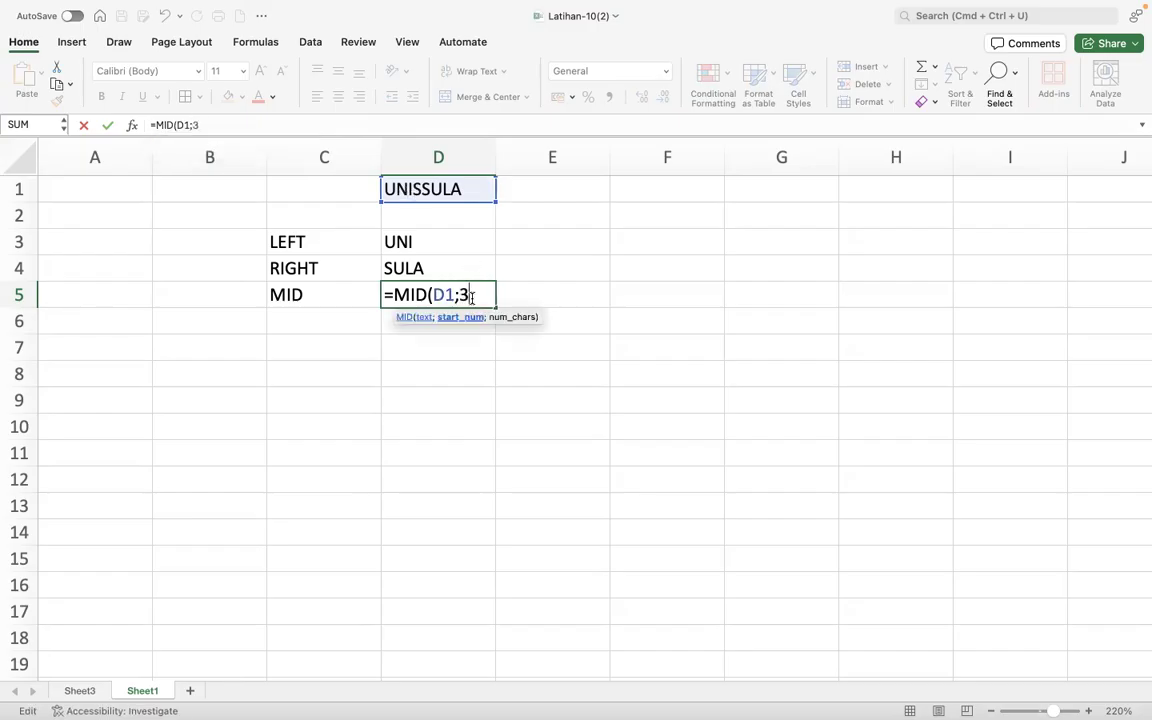
text(;)
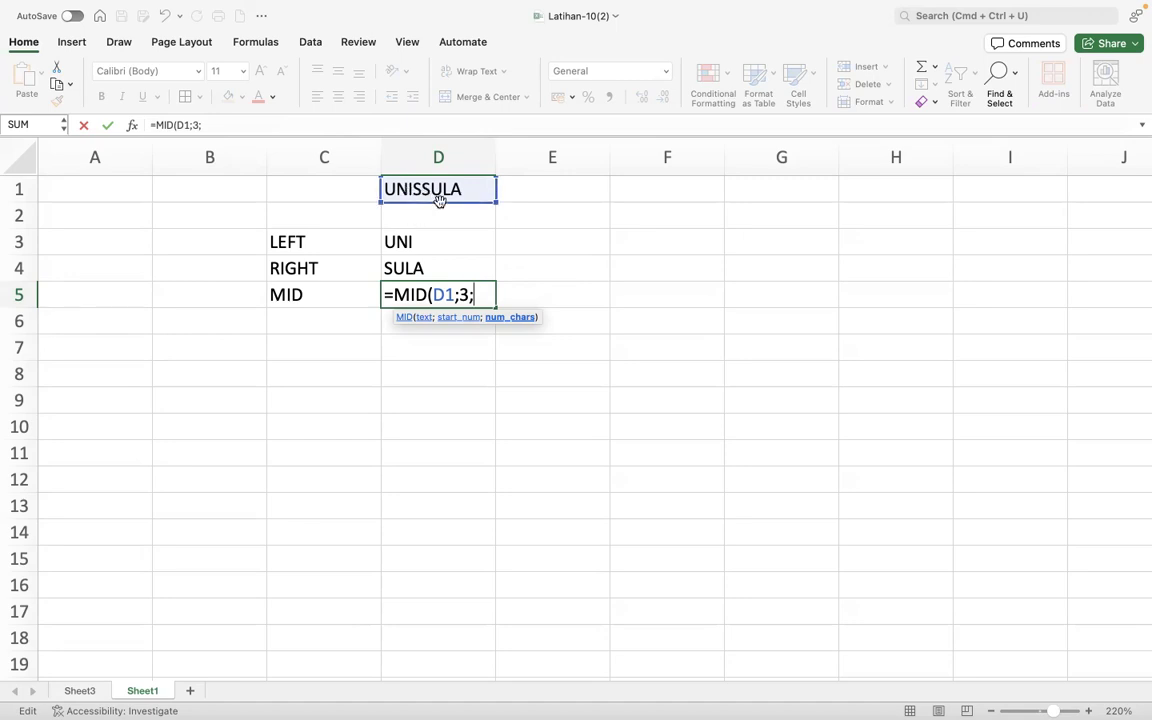
text(4)
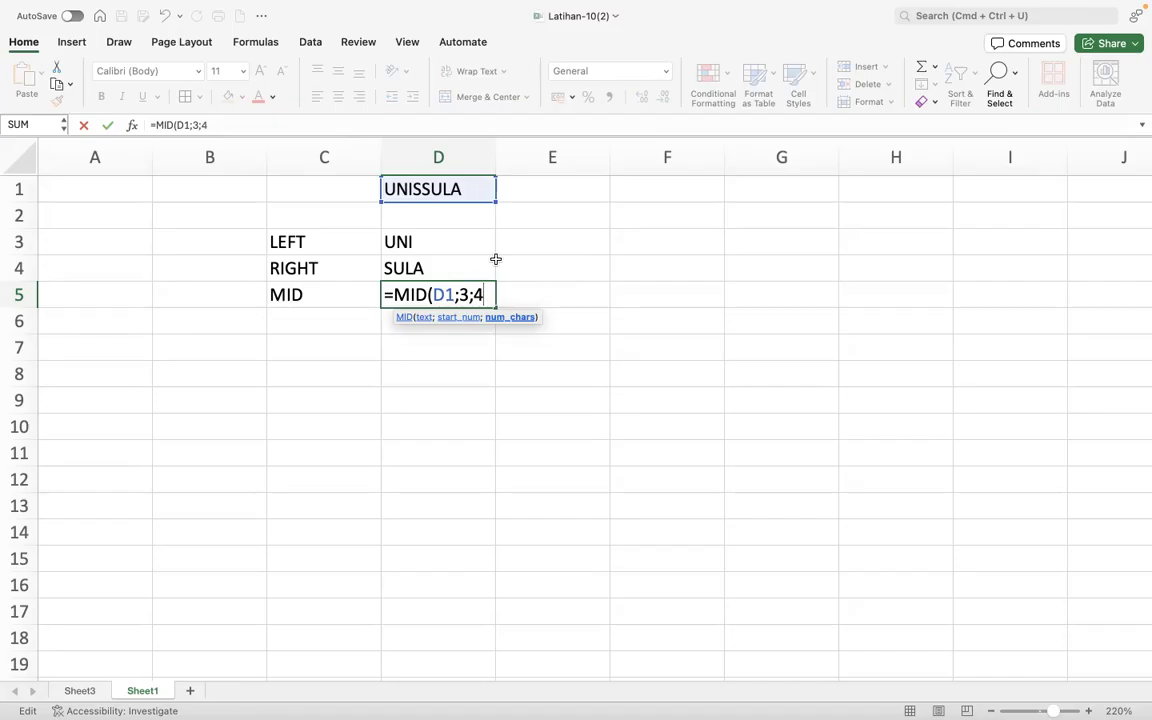
text())
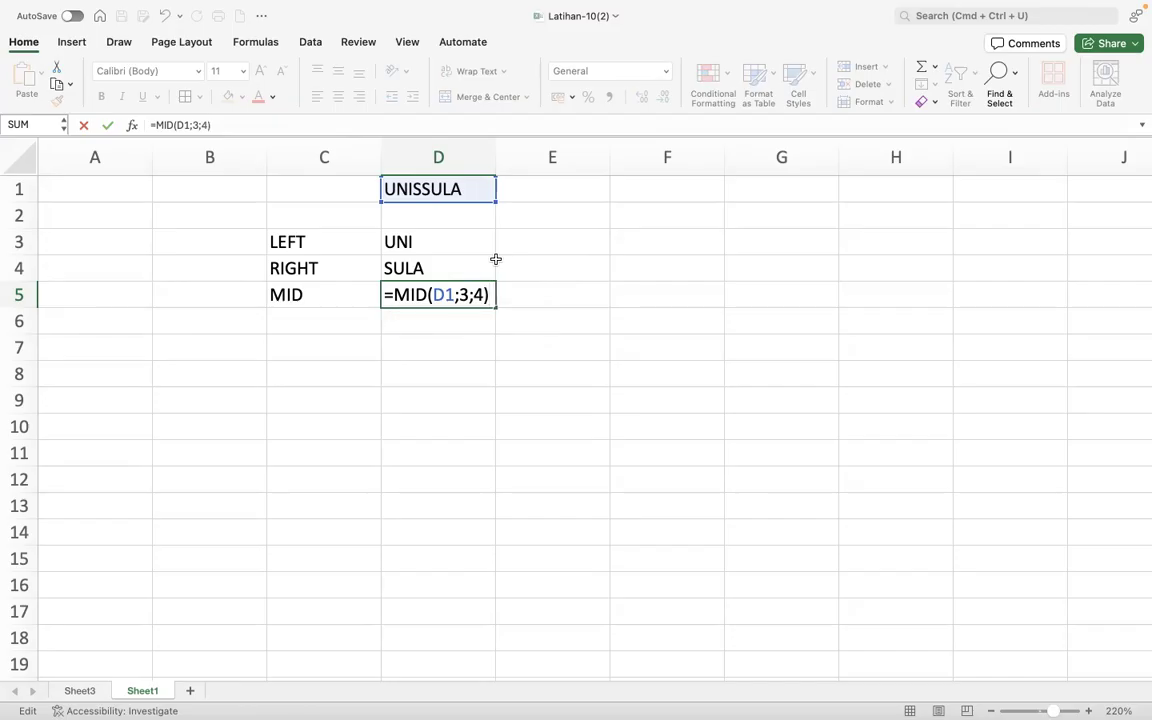
key(Return)
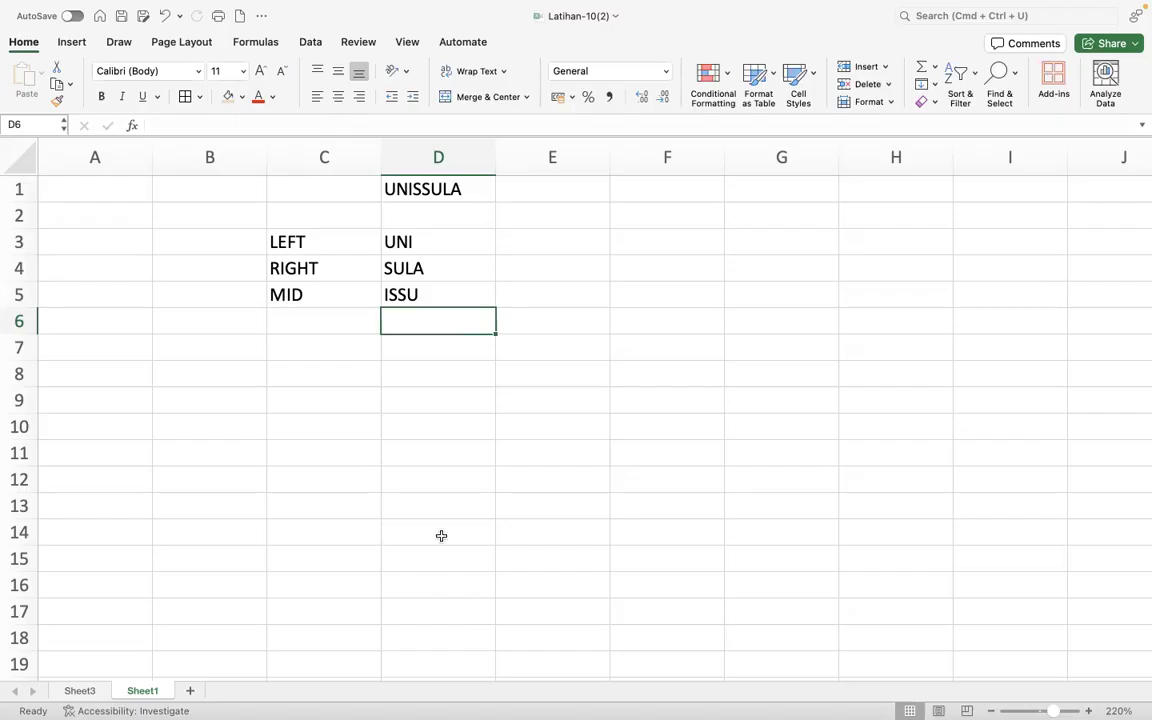
- Return to Sheet3 and examine the first character of the course codes in the Kode Mata Kuliah column
click(88, 692)
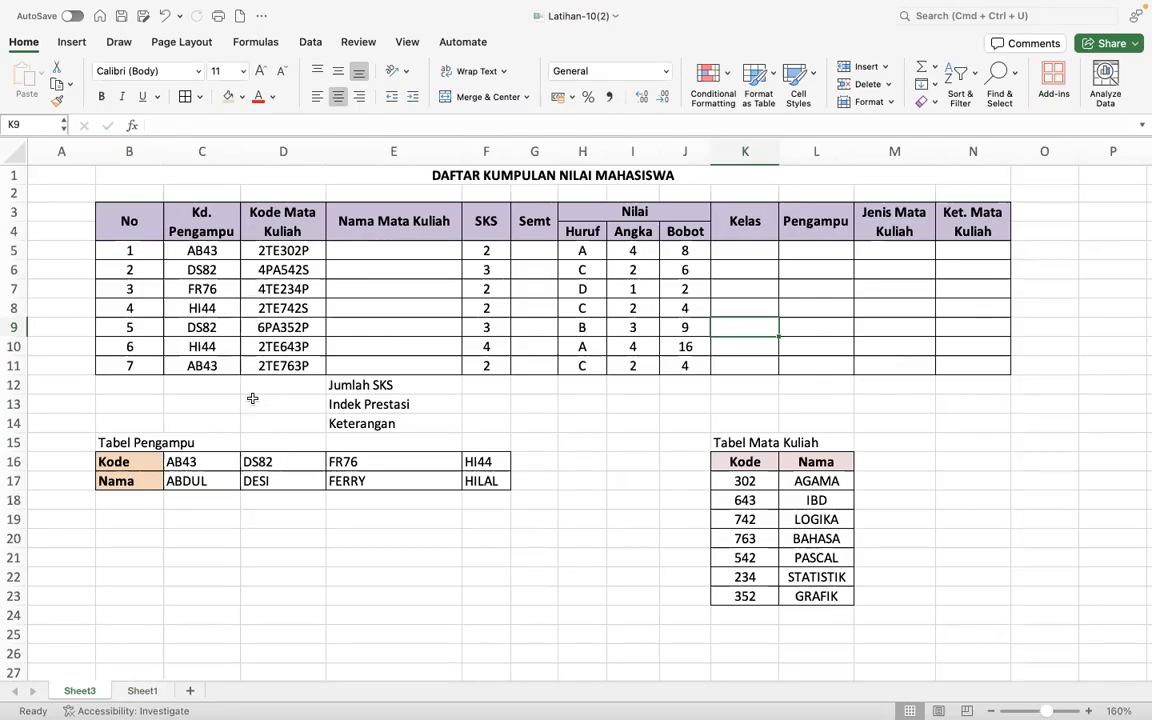
click(246, 251)
click(242, 272)
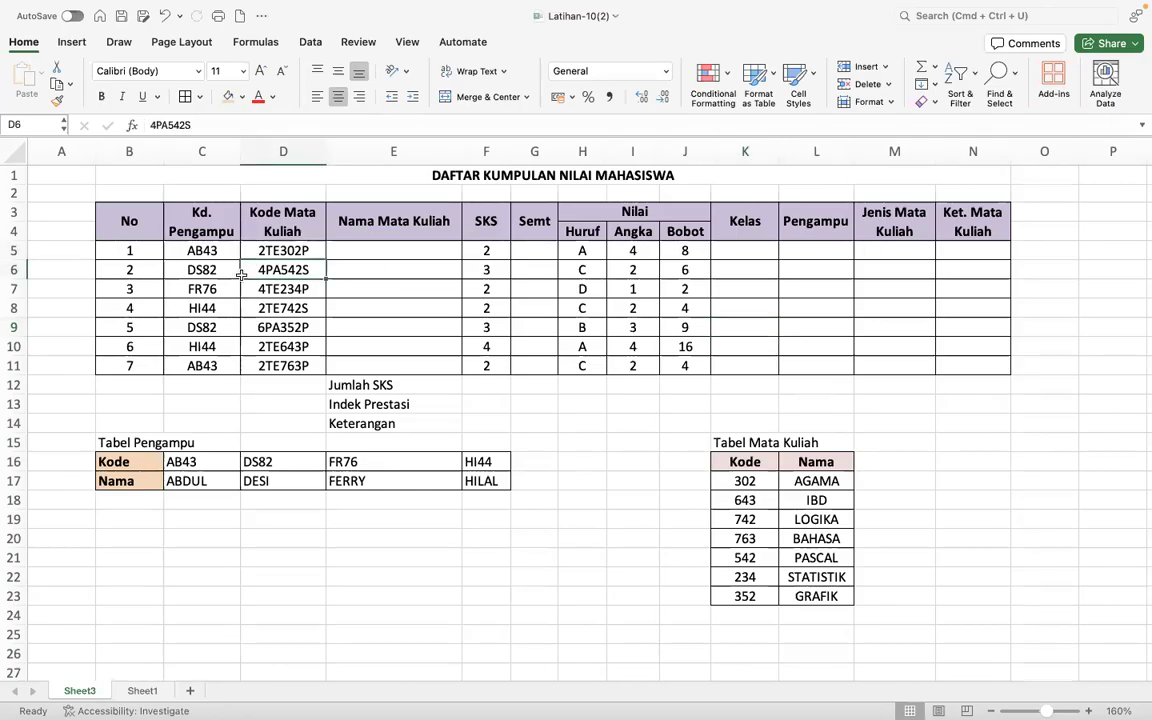
click(247, 334)
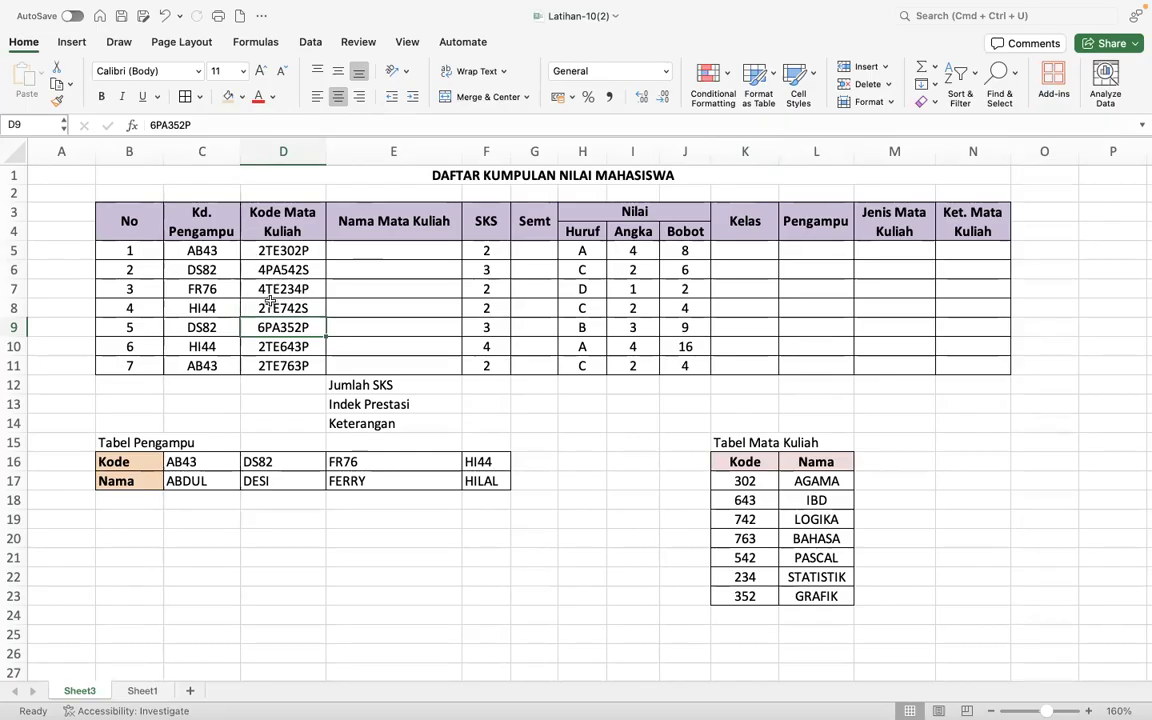
click(536, 252)
click(265, 262)
click(259, 252)
key(Down)
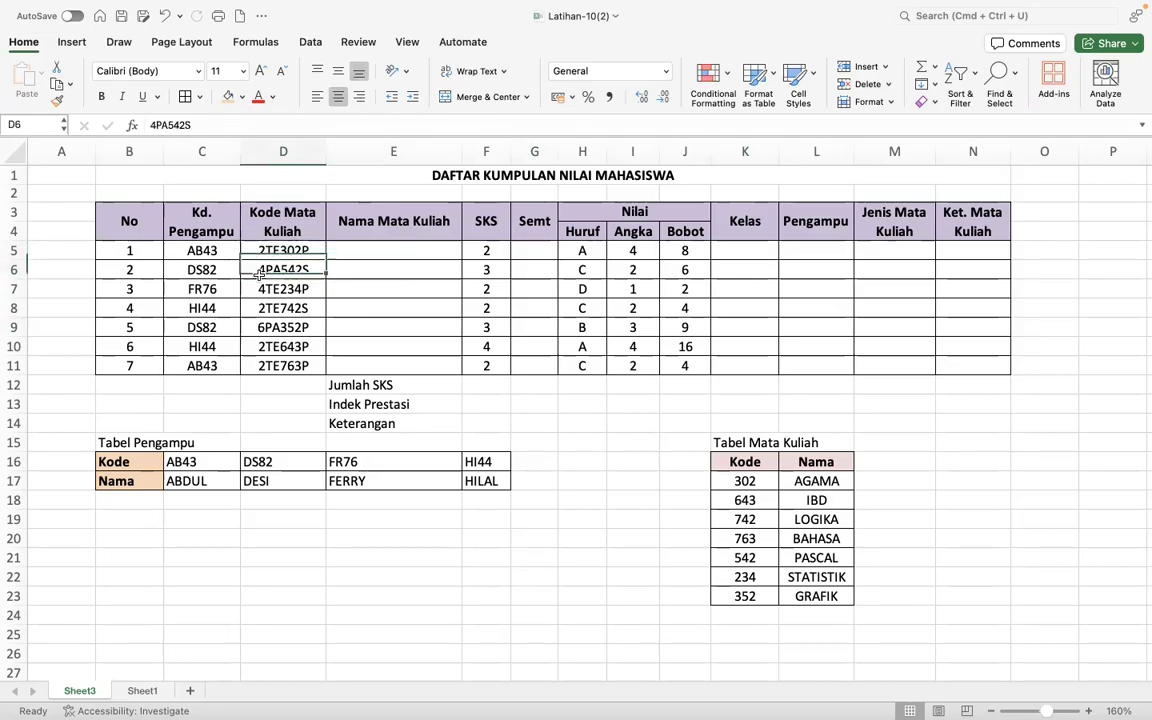
click(259, 308)
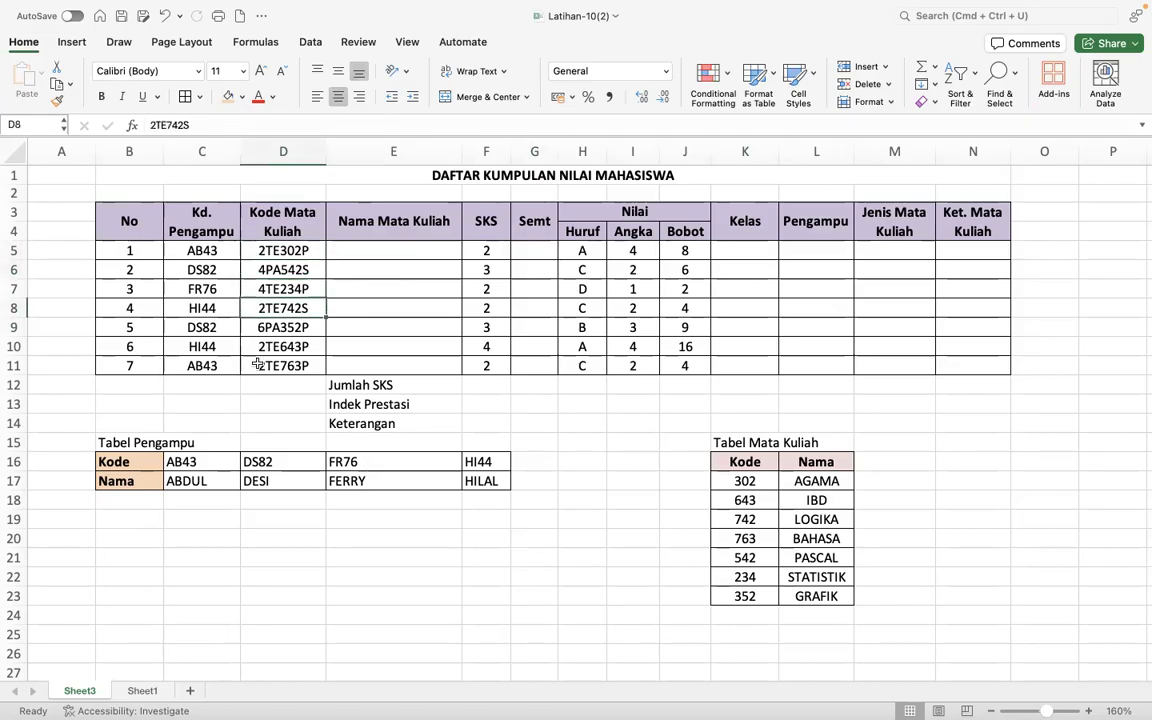
- Extract the semester digit from the first course code in G5 with the formula =LEFT(D5;1)
click(540, 250)
text(=)
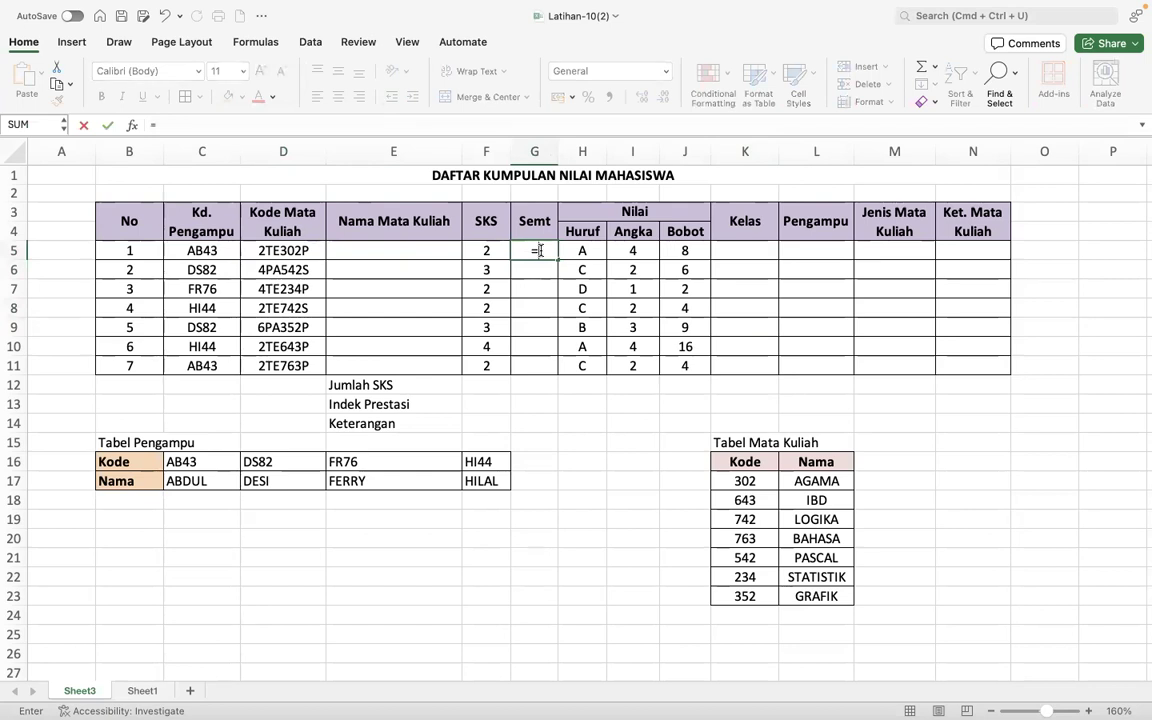
text(LEF)
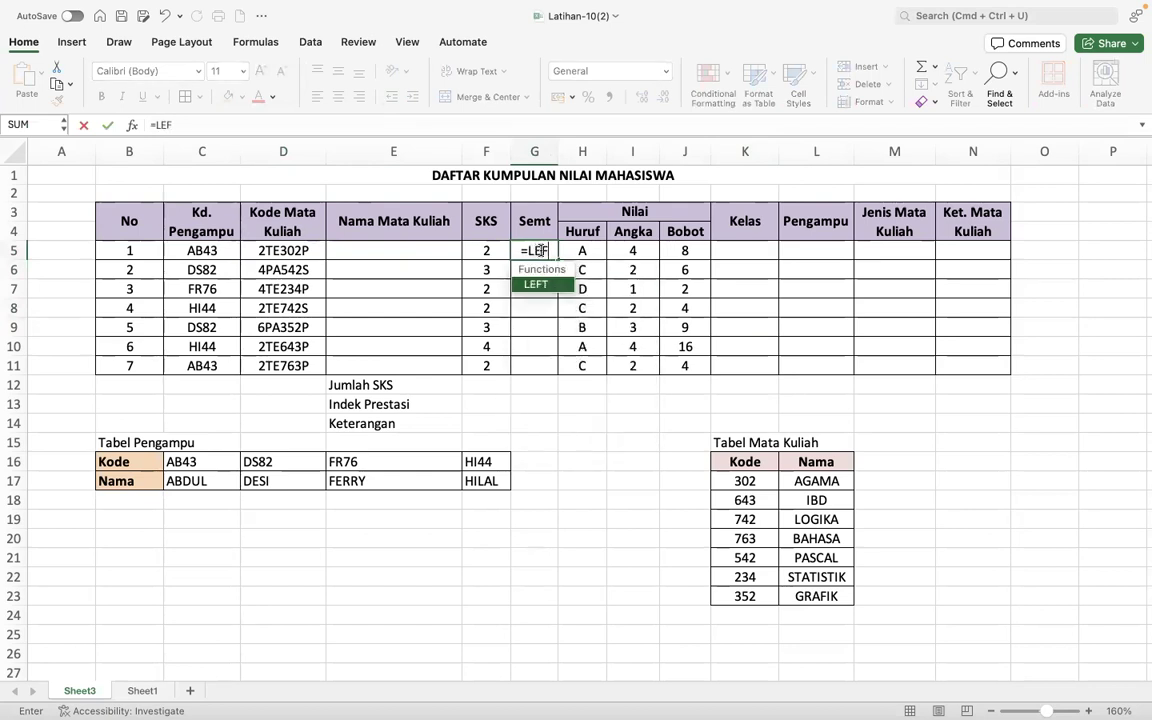
text(T()
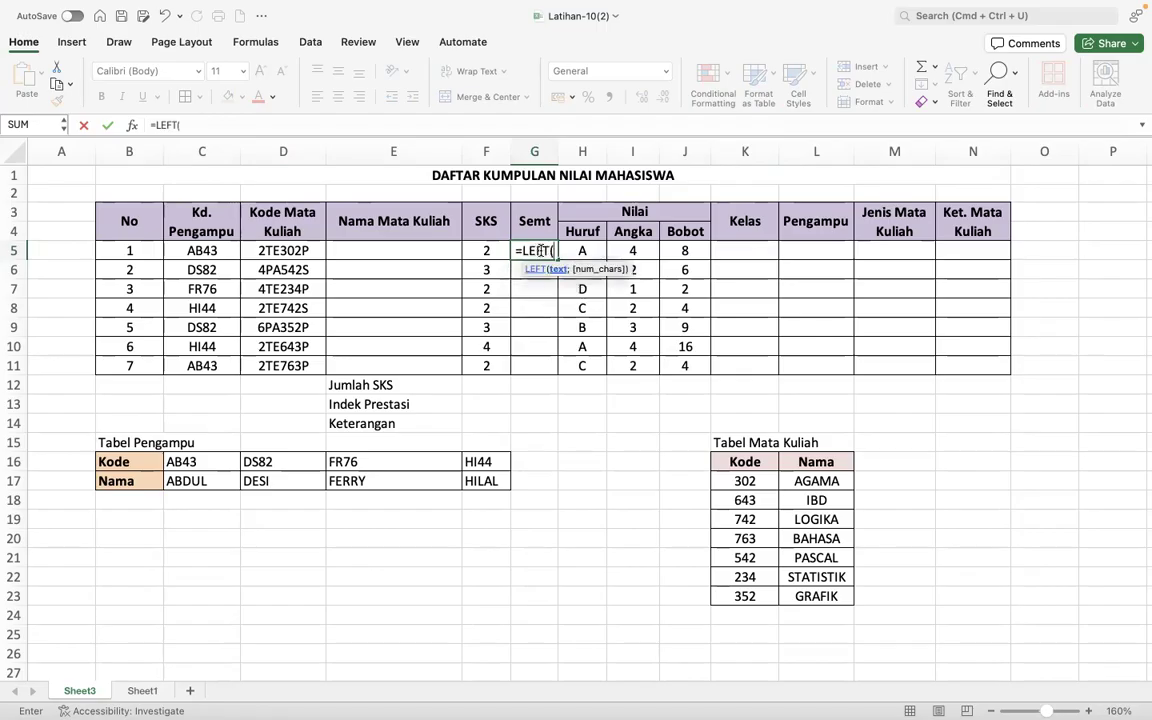
click(305, 250)
text(;)
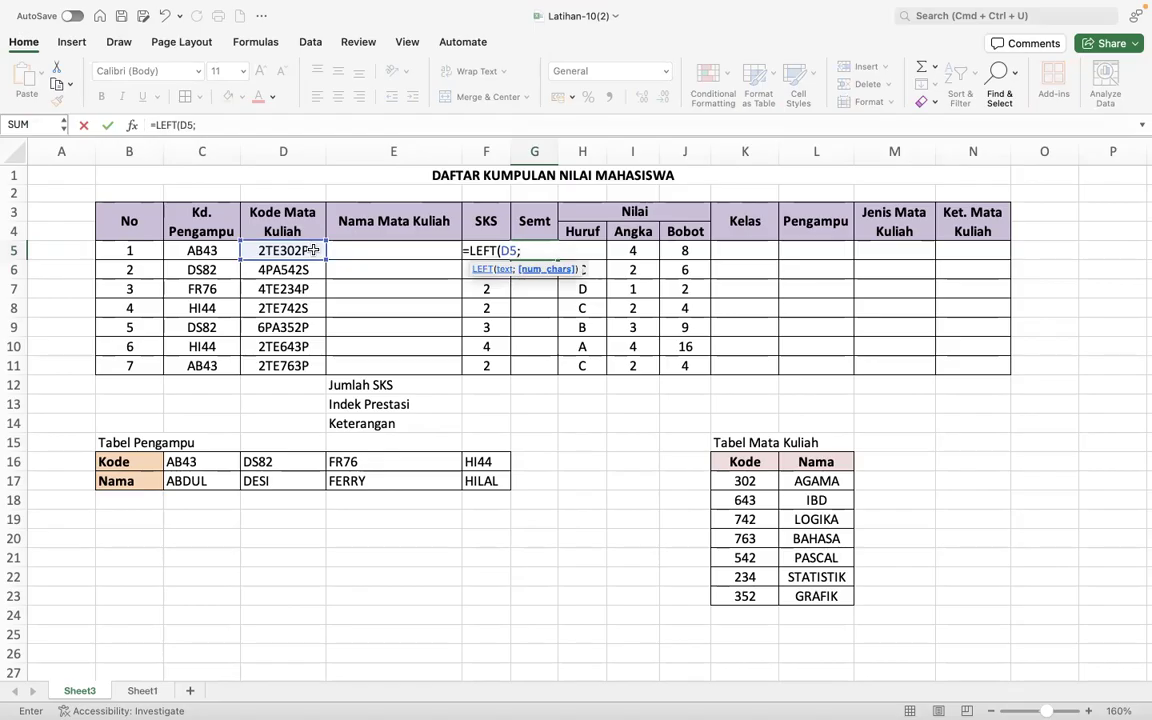
text(1))
key(Return)
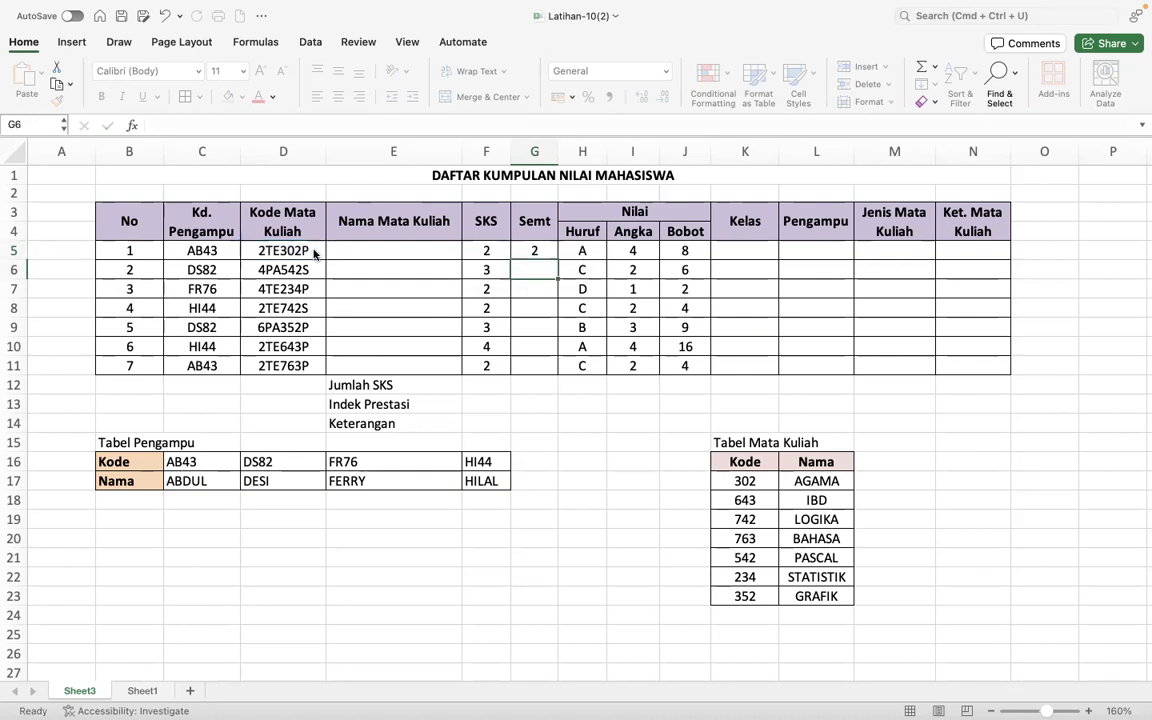
- Fill the Semt formula from G5 down to G11 and check the copied cells
click(531, 255)
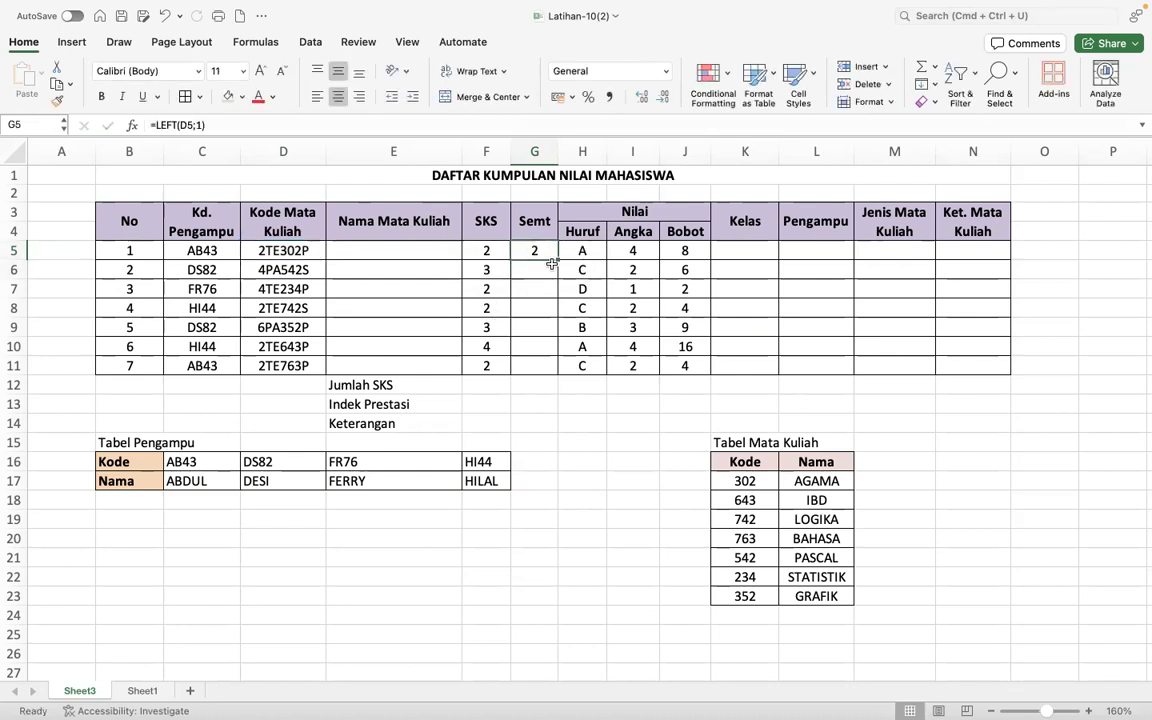
drag(556, 259, 552, 370)
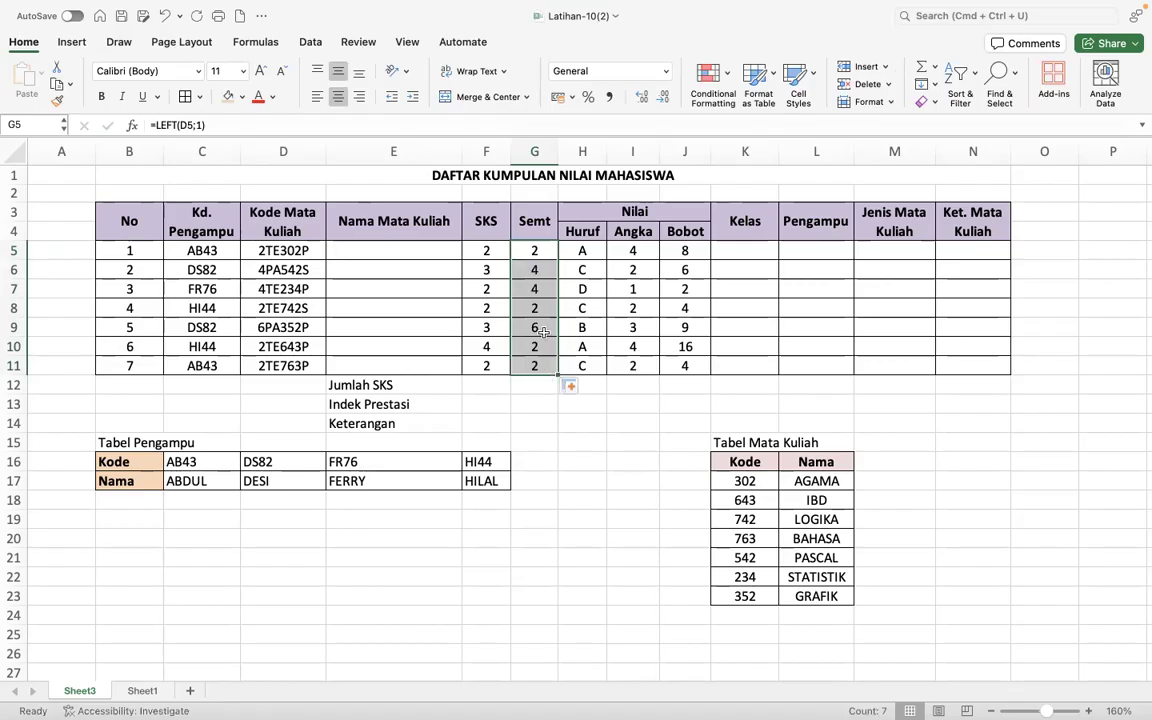
click(537, 268)
click(538, 288)
click(538, 327)
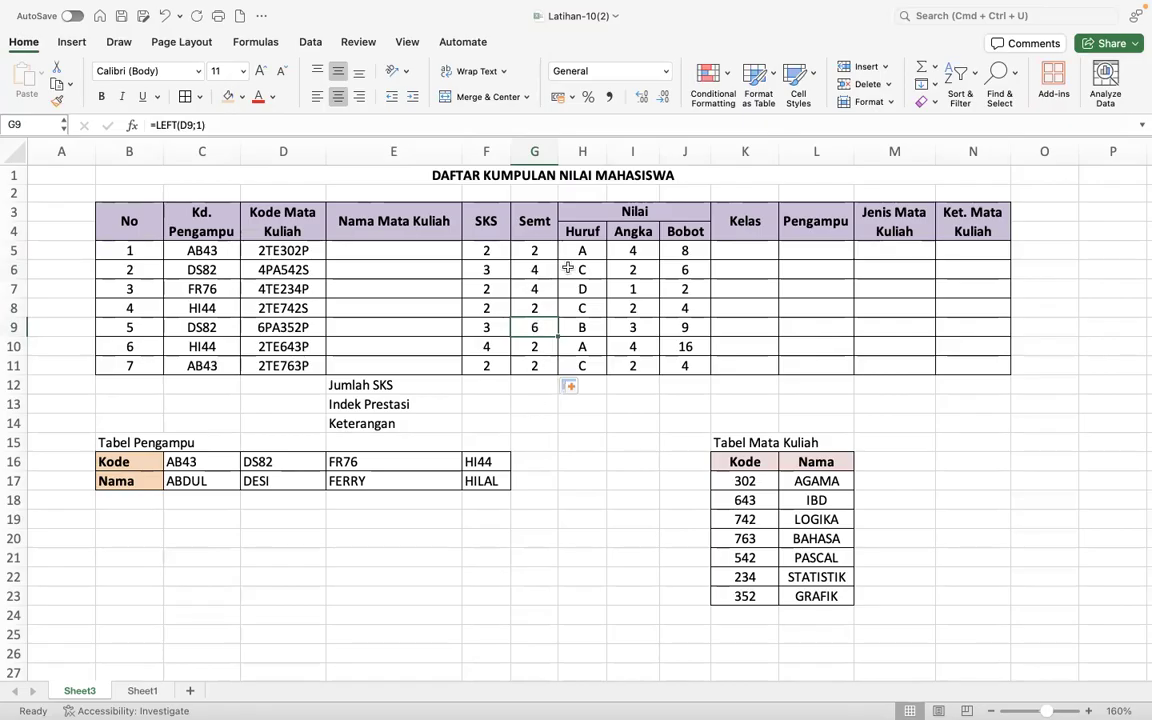
- Examine the empty Kelas cells and the last letter of the course codes in column D
click(758, 251)
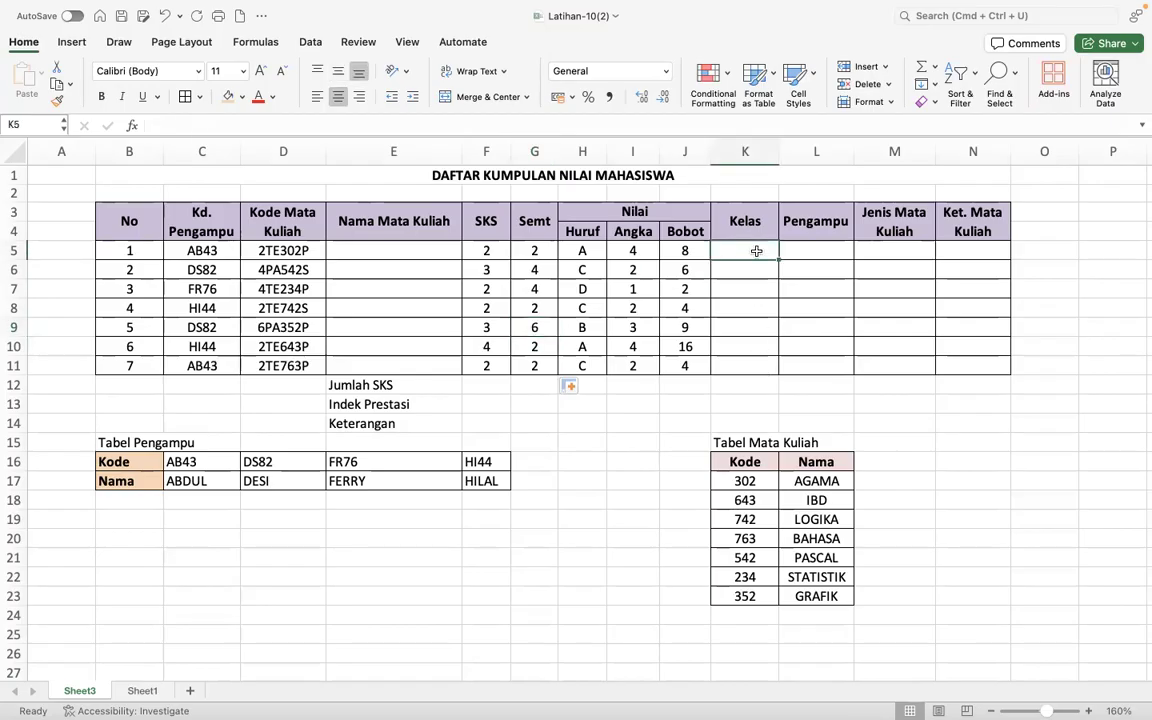
click(757, 284)
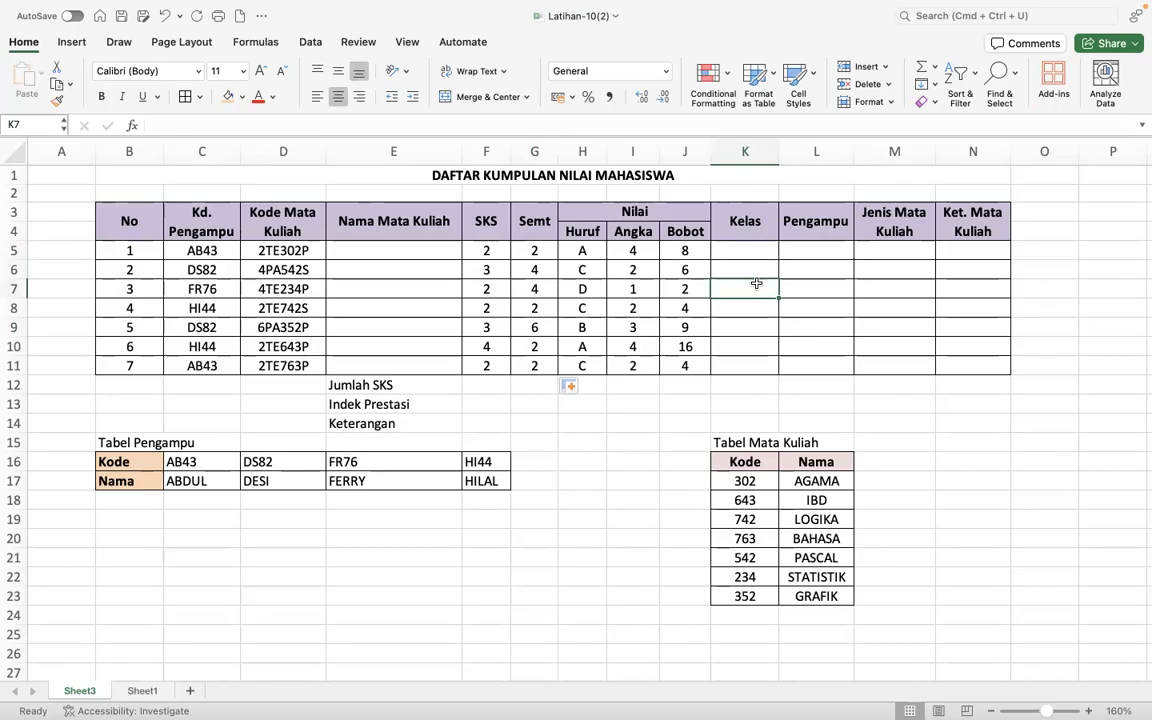
click(313, 252)
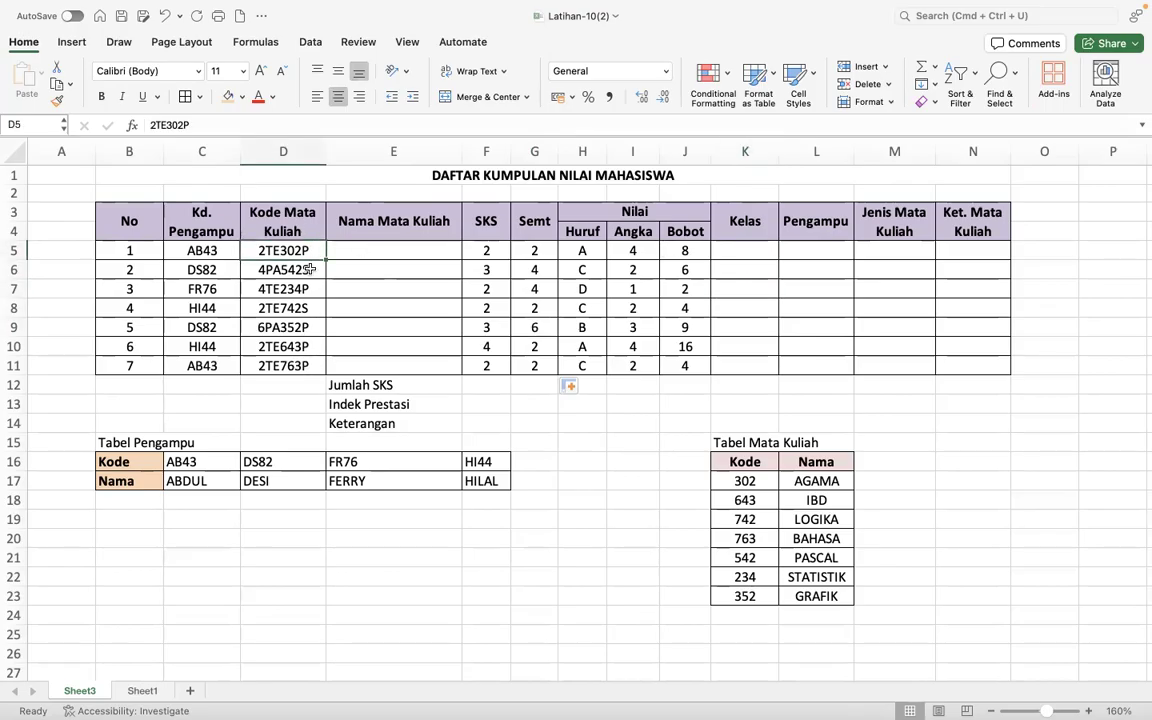
click(310, 363)
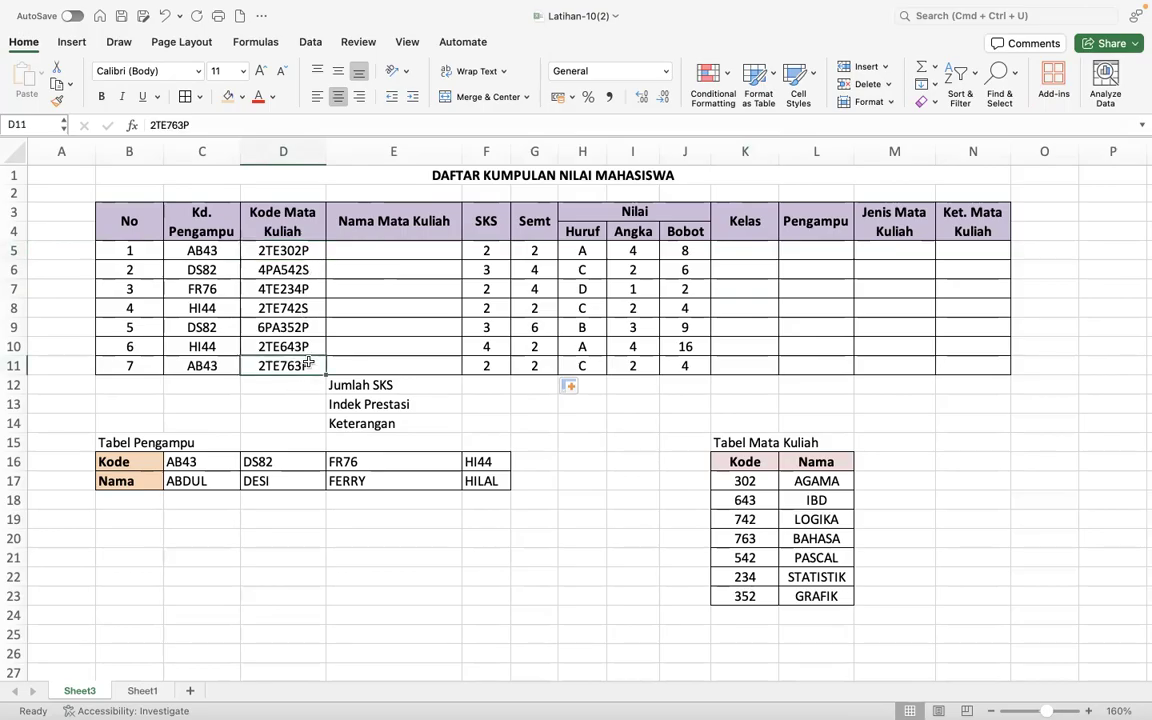
click(283, 215)
click(324, 271)
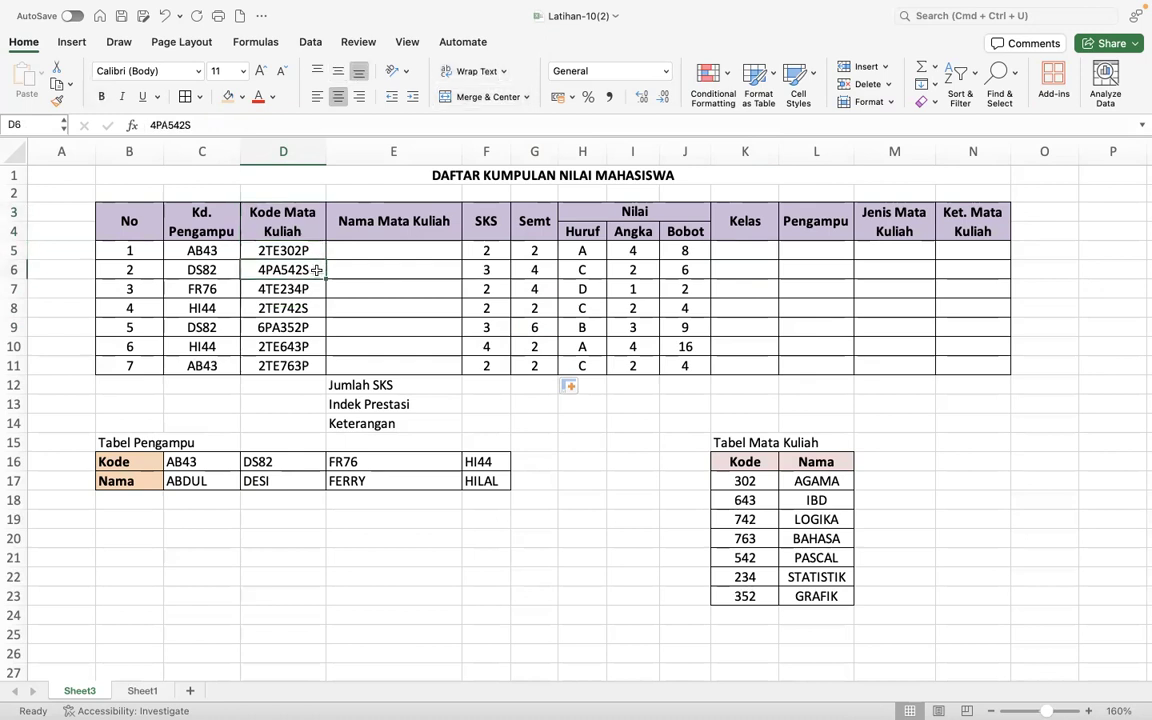
- Extract the last character of the course code in K5 with =RIGHT(D5;1) and fill it down to K11
click(744, 249)
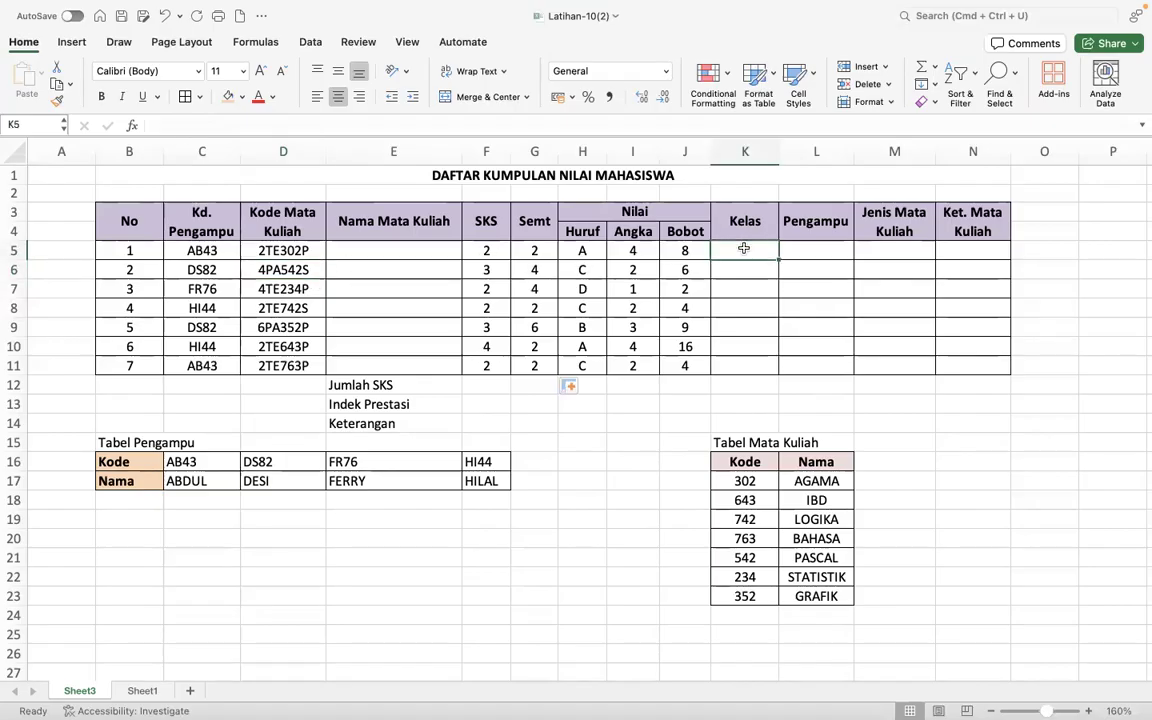
text(=)
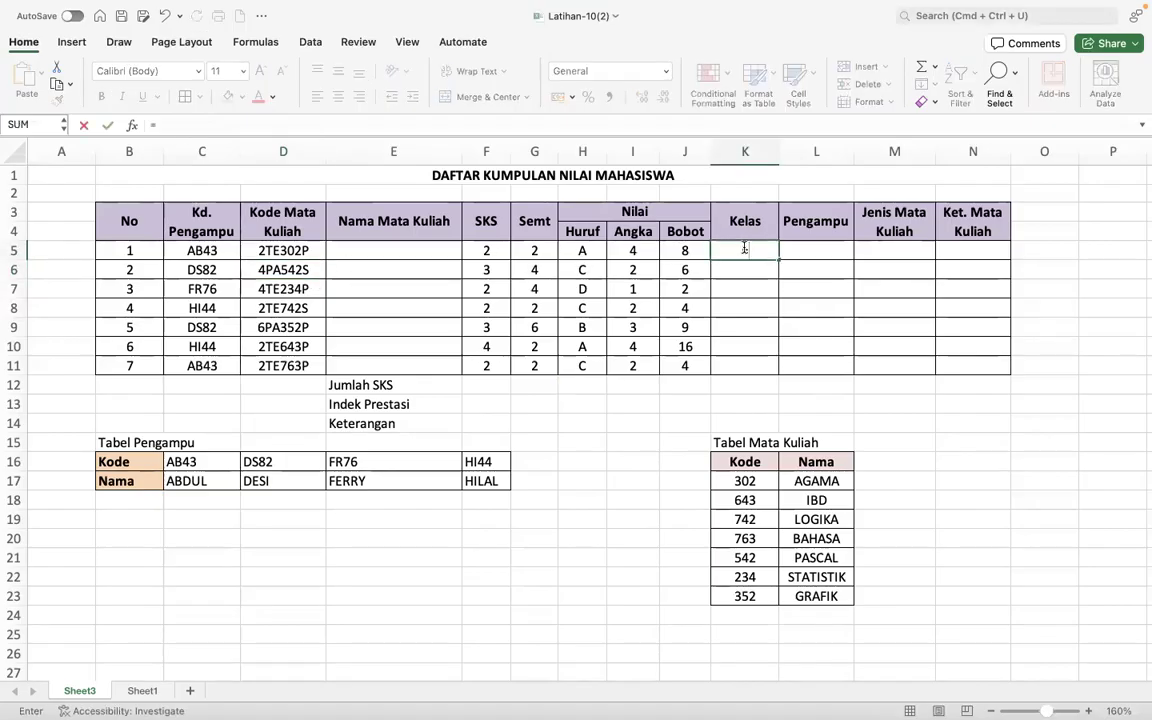
text(RIGH)
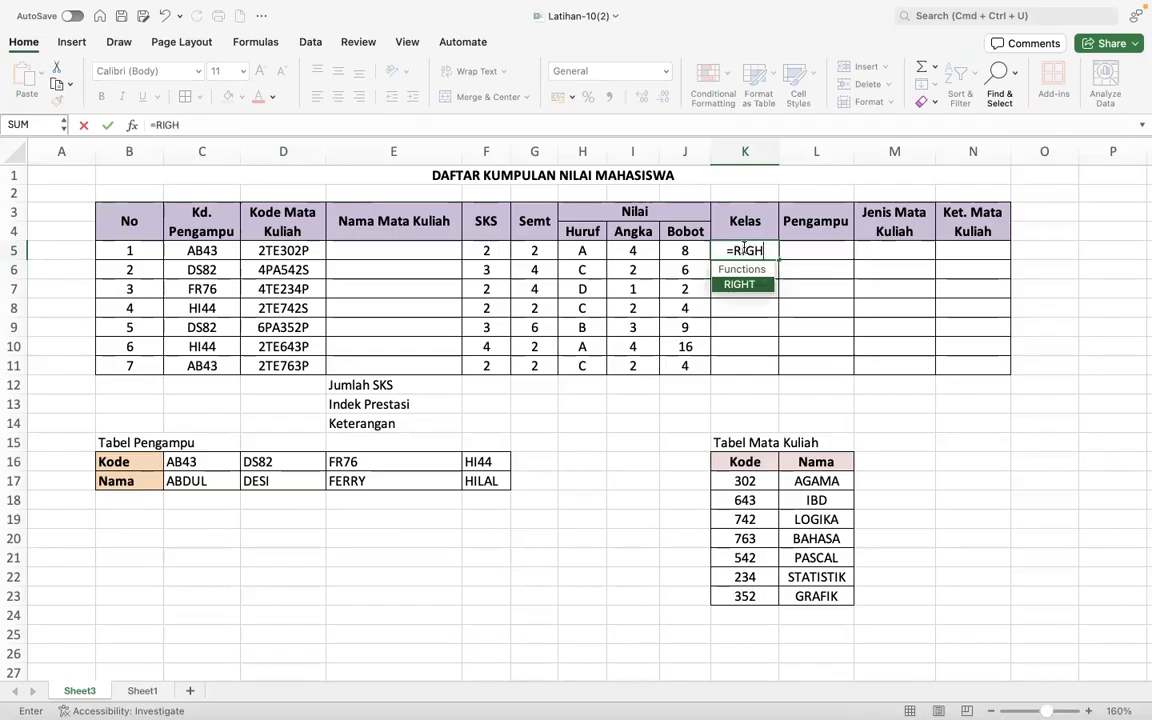
text(T()
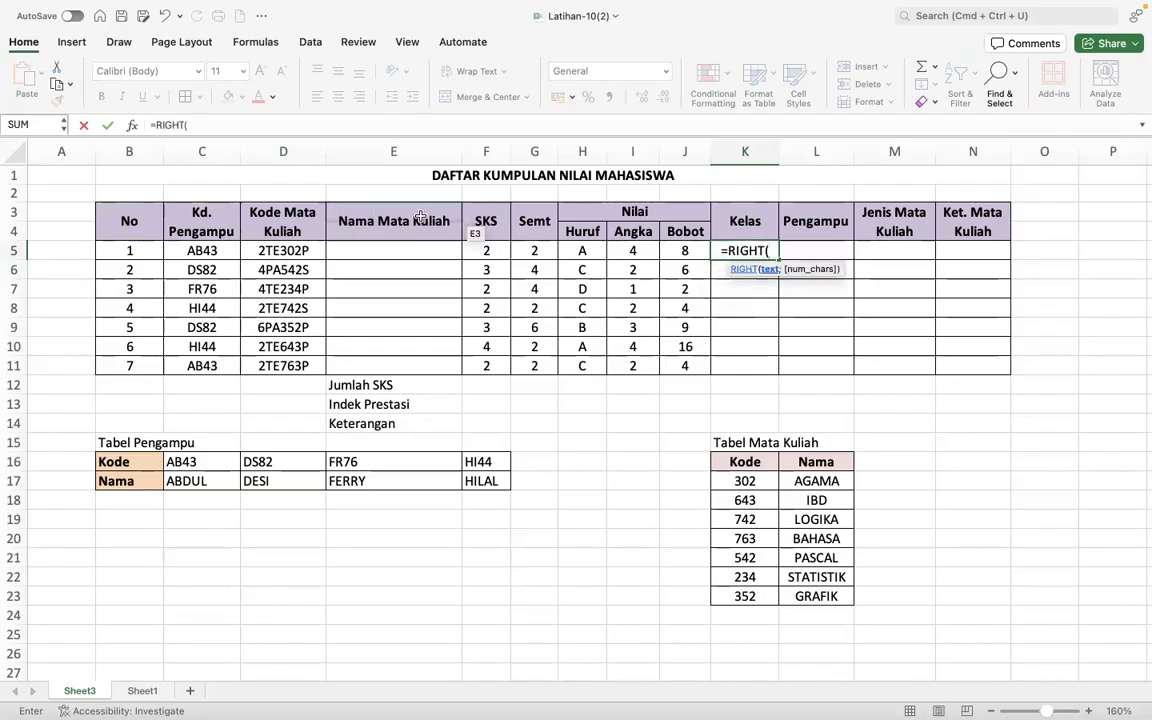
click(297, 254)
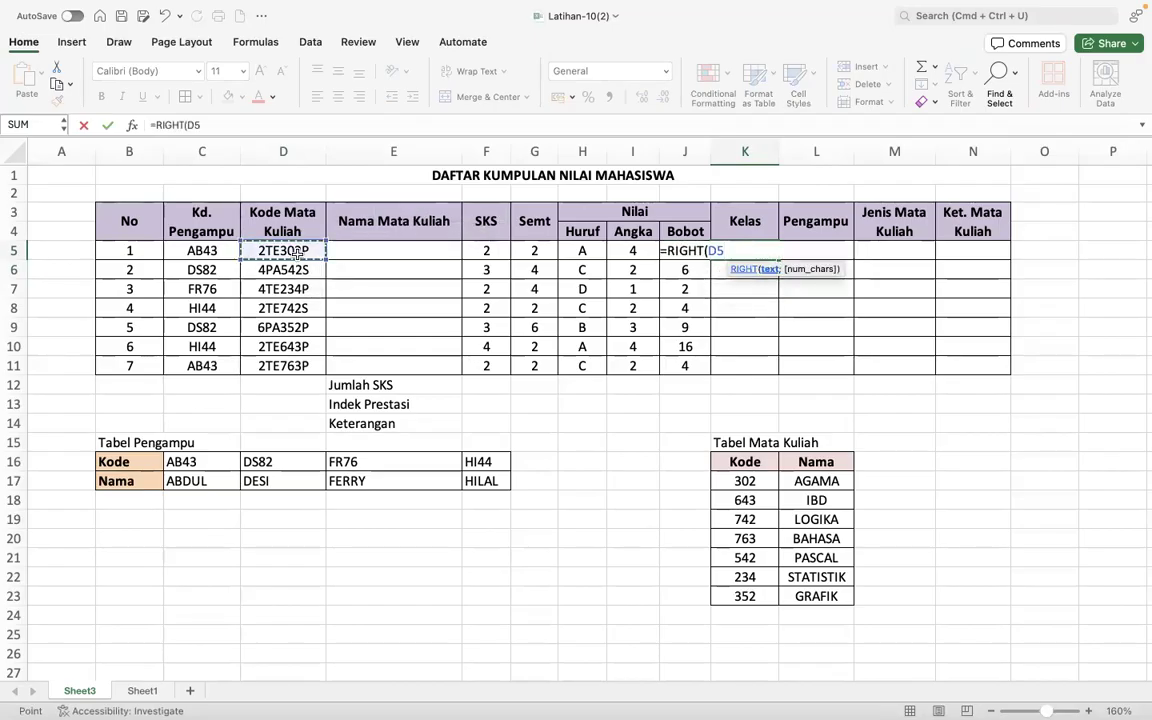
text(;1))
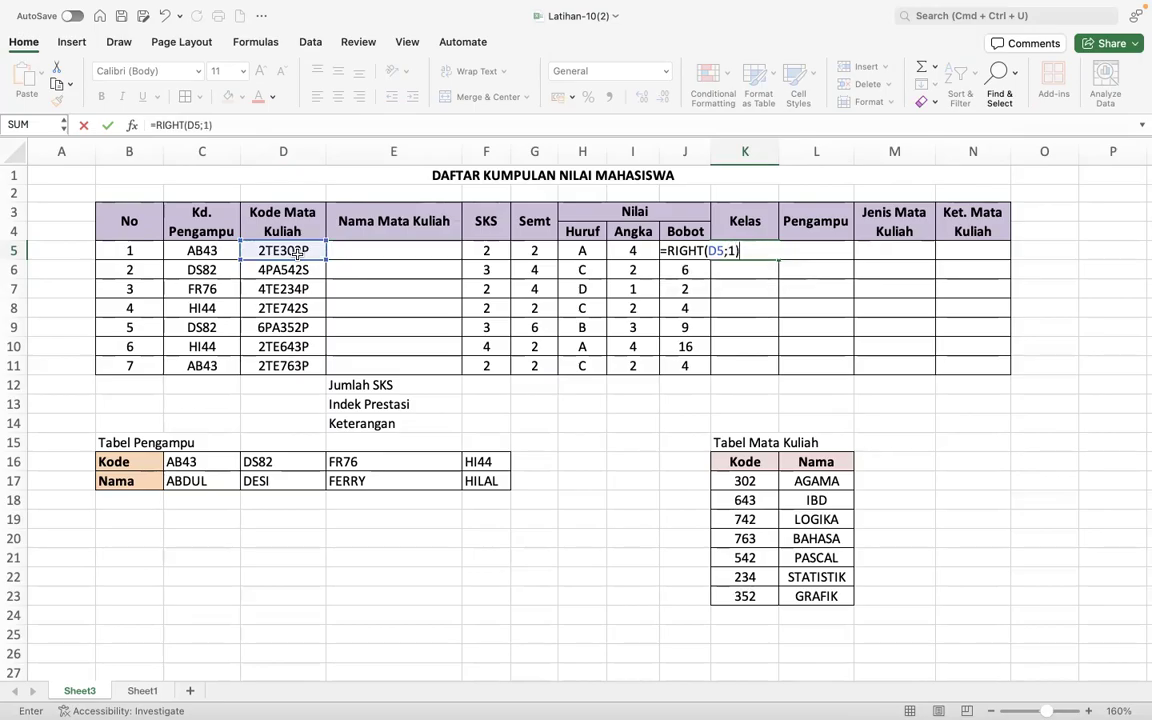
key(Return)
click(757, 250)
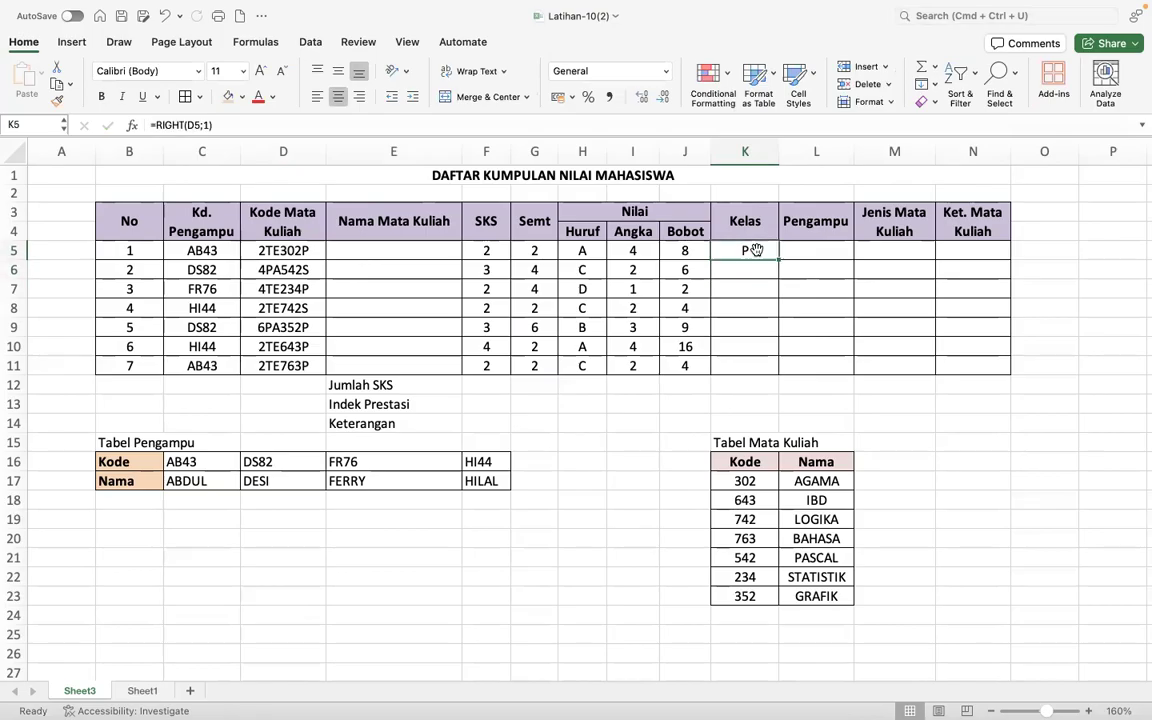
drag(777, 260, 766, 377)
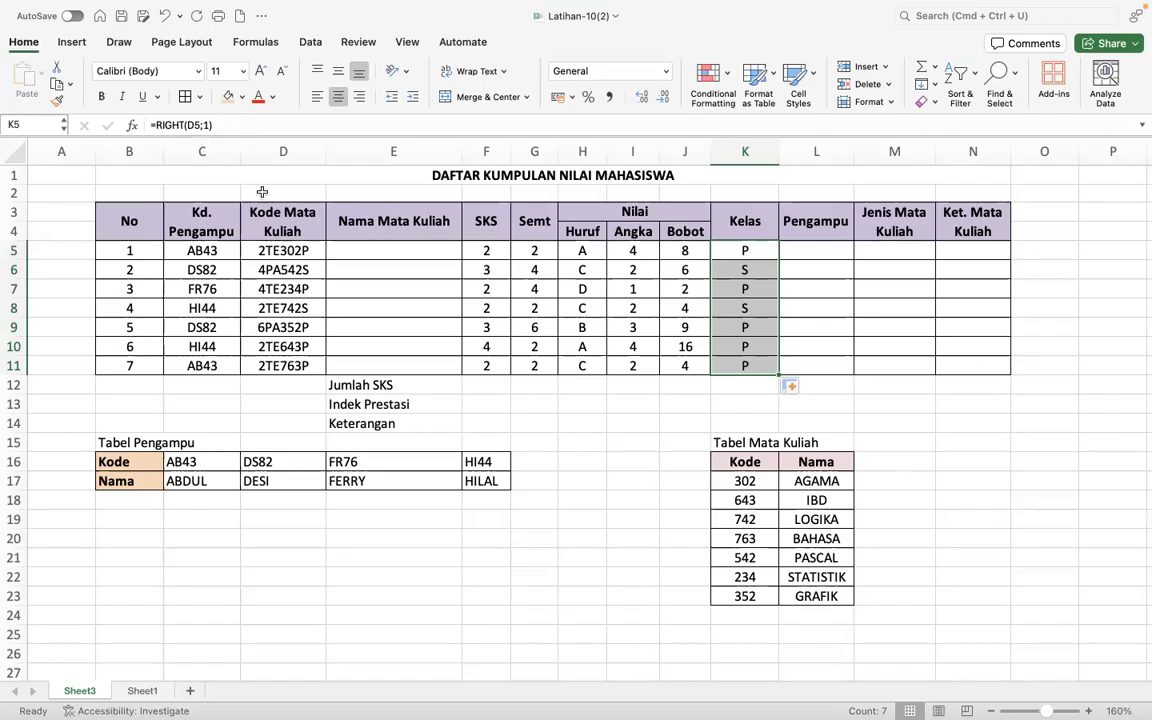
- Replace the RIGHT formula in K5 with the opening of an IF function
click(155, 124)
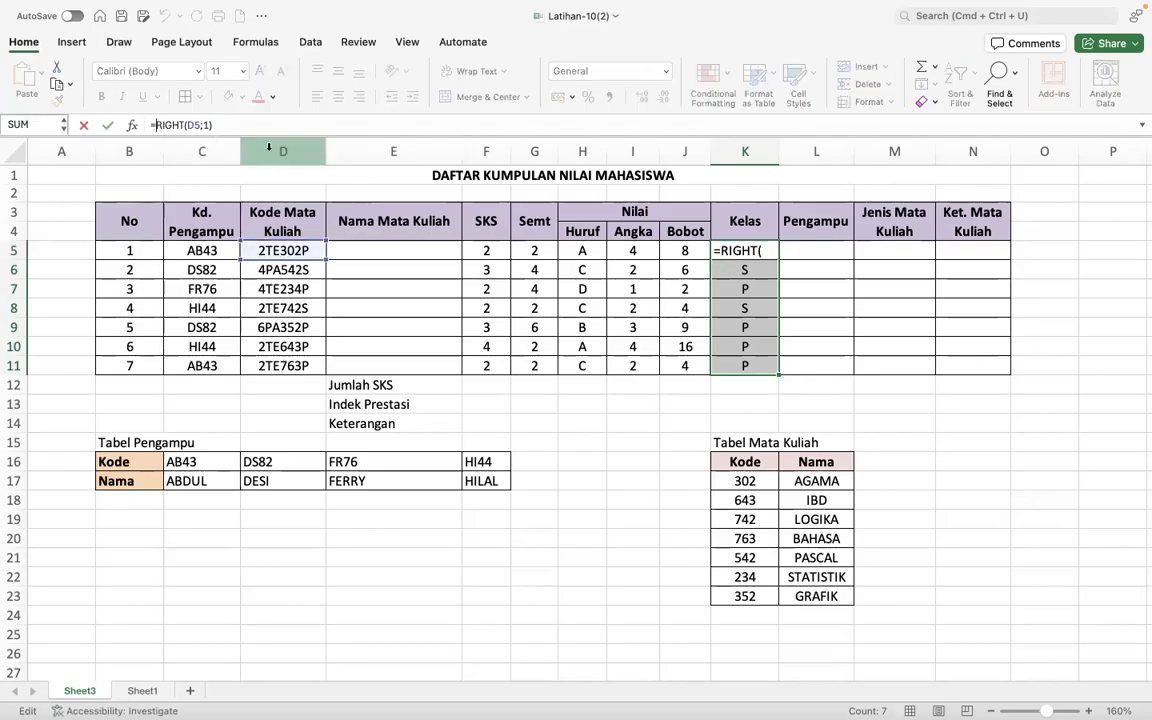
text(IF)
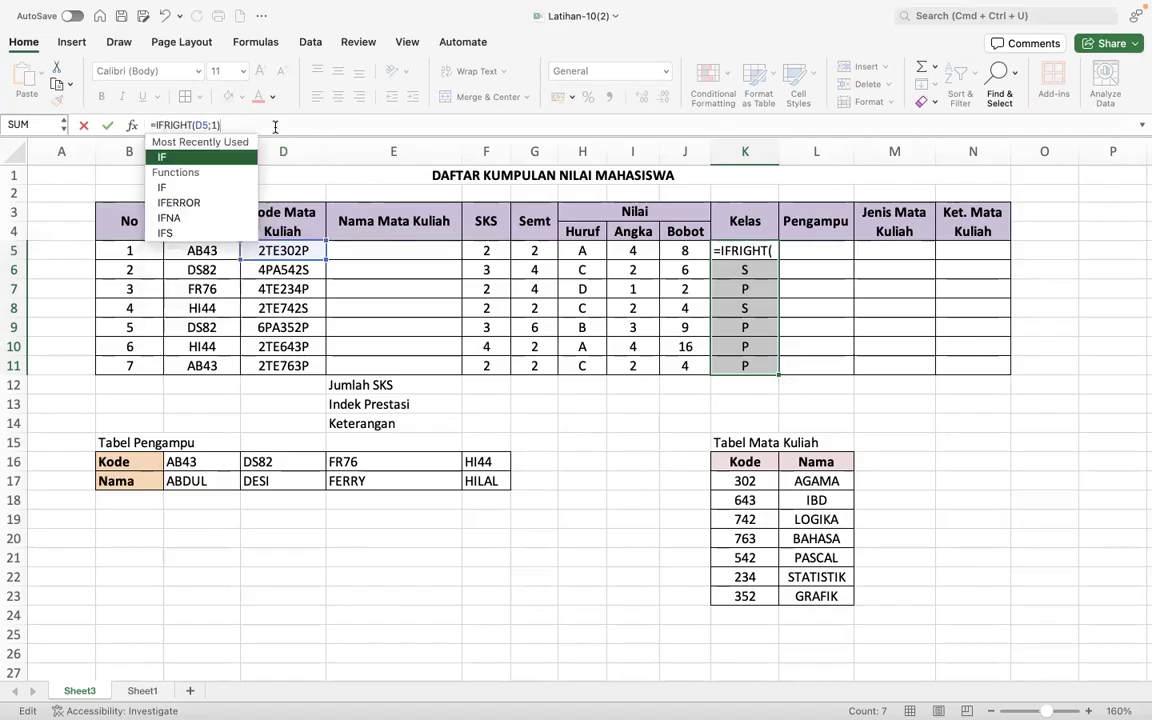
key(BackSpace)
key(BackSpace)
key(BackSpace)
key(BackSpace)
key(BackSpace)
key(BackSpace)
key(BackSpace)
key(BackSpace)
key(BackSpace)
key(BackSpace)
key(BackSpace)
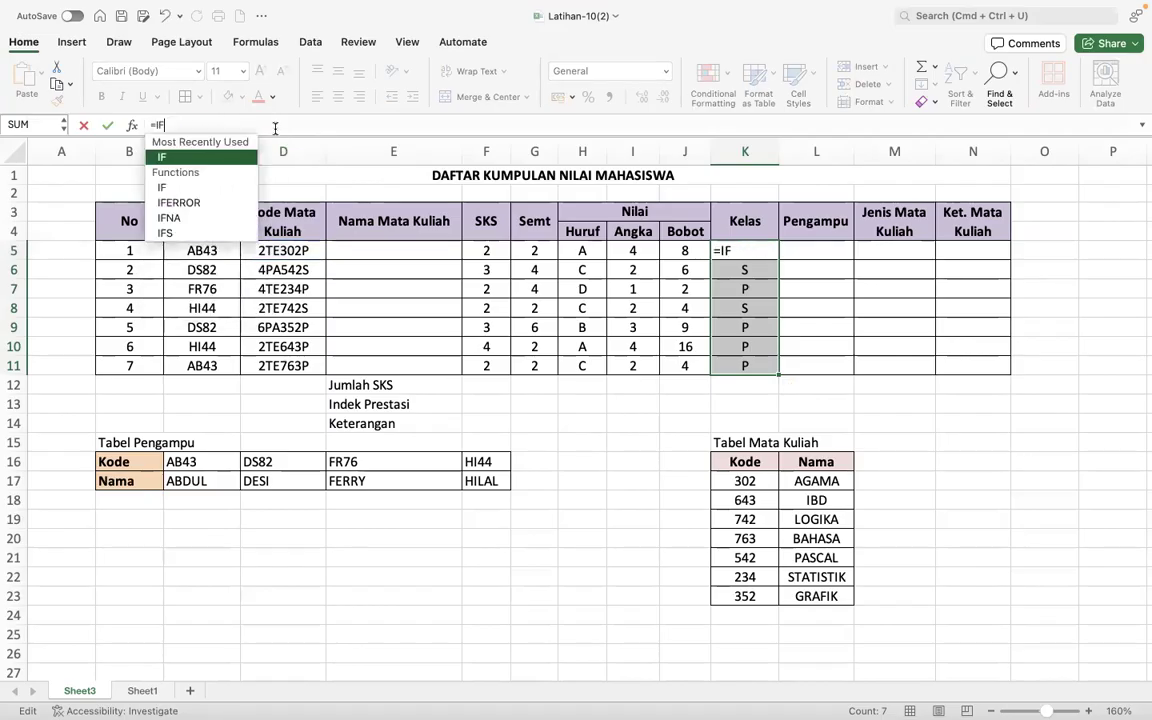
text(()
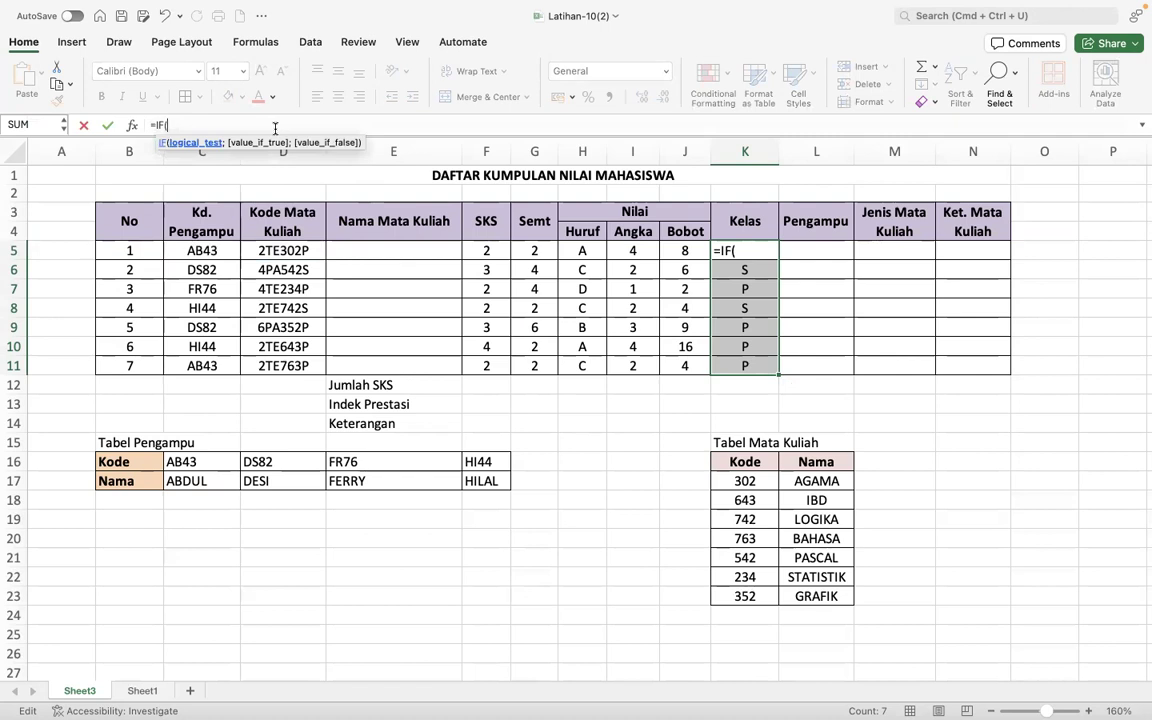
- Enter RIGHT(D5;1)="P" as the logical test of the IF formula in K5
click(290, 250)
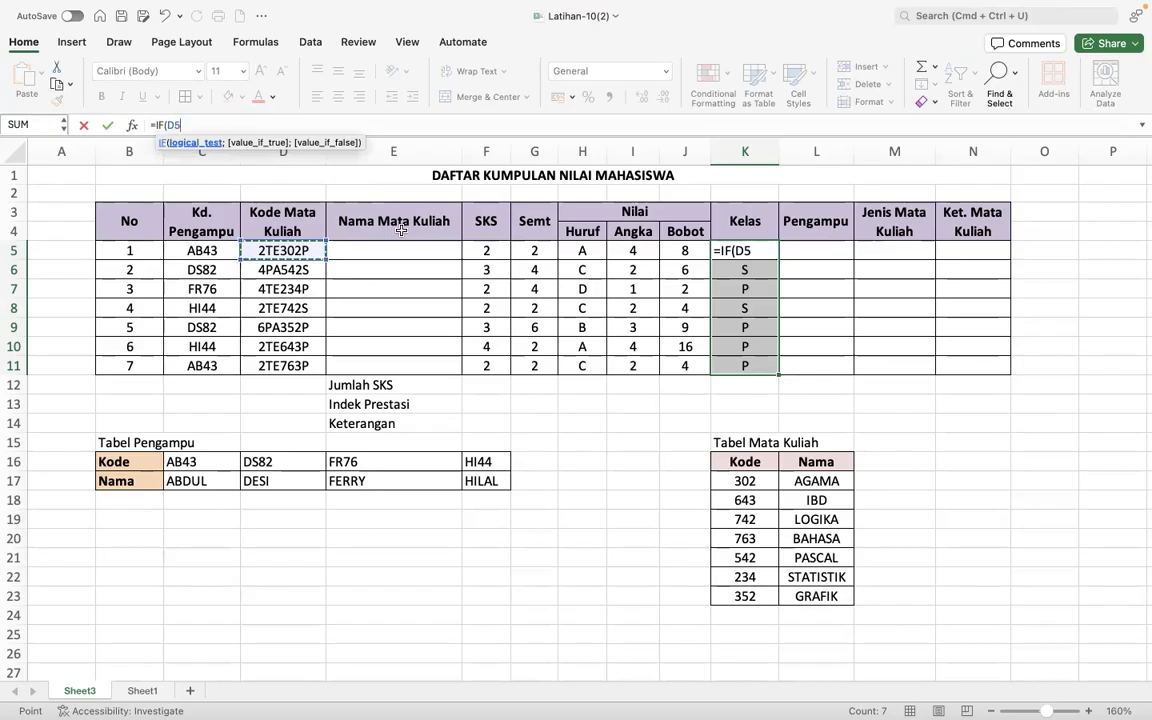
key(BackSpace)
key(BackSpace)
text(R)
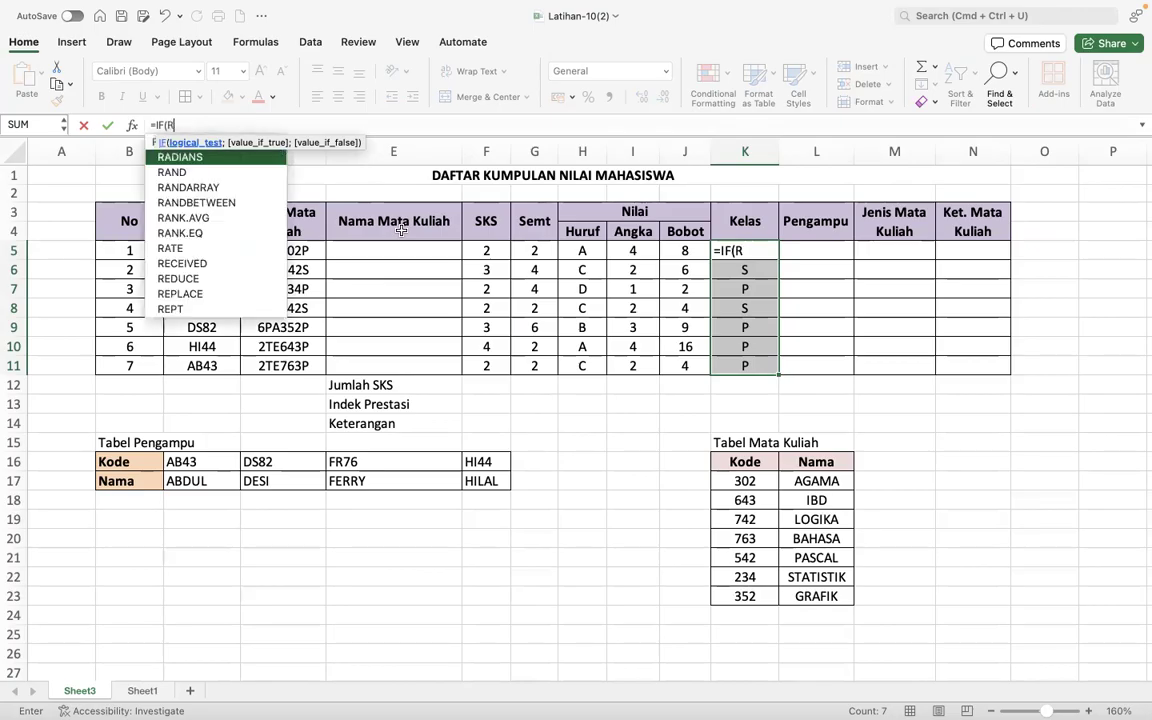
text(IGHT()
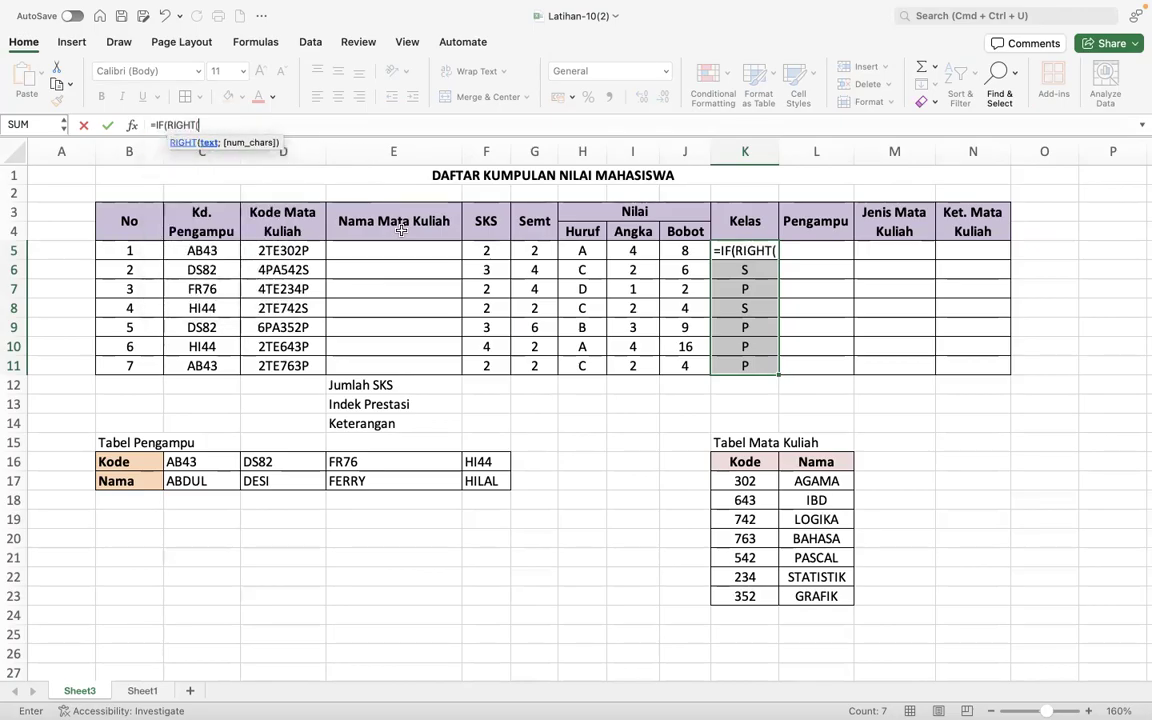
click(290, 251)
text(;1))
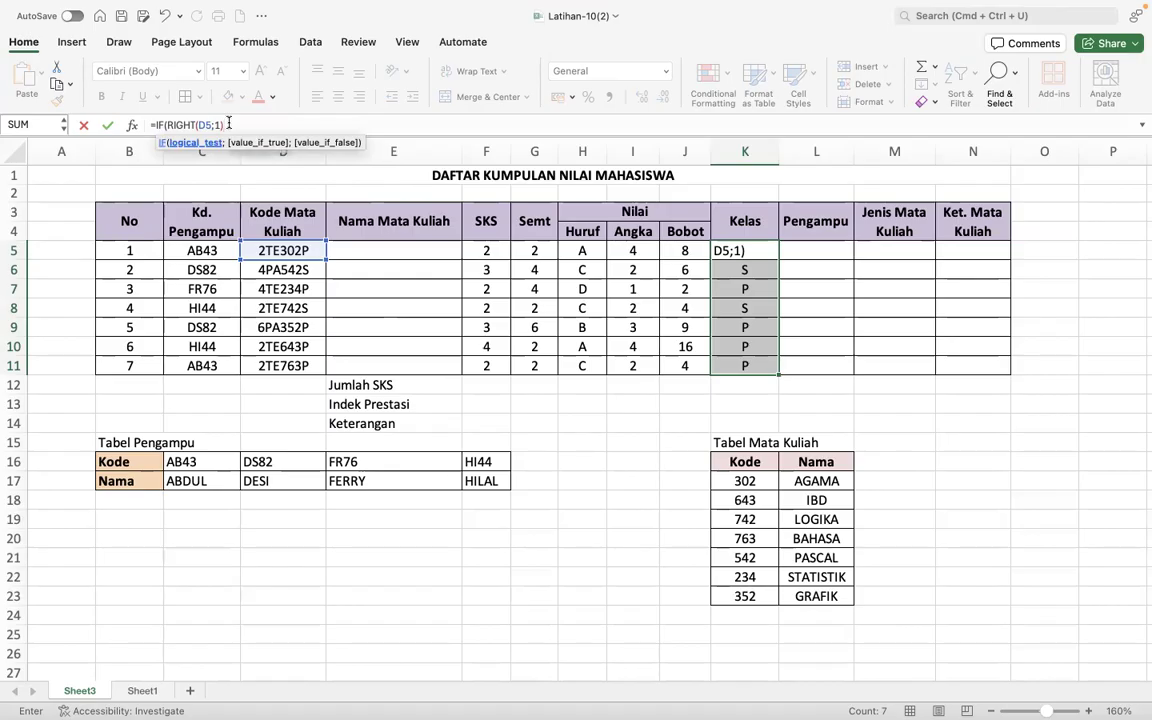
text(="P")
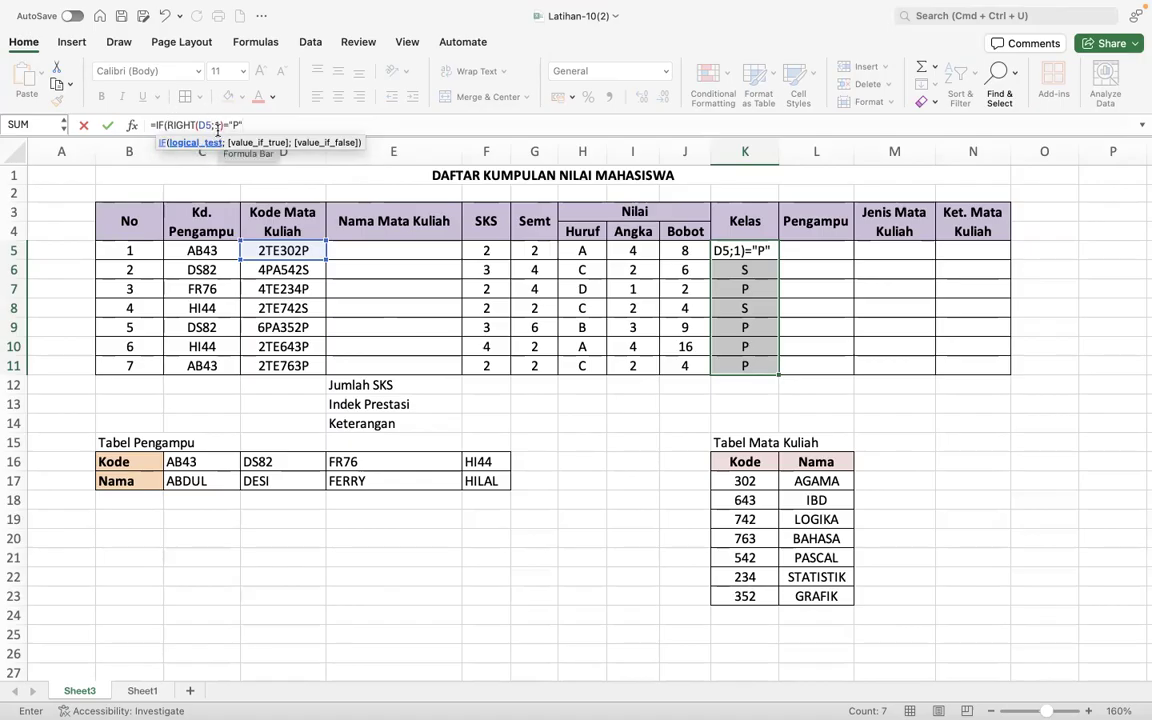
- Complete the K5 formula so it returns "PAGI" when the test is true and "SORE" when it is false
text(;)
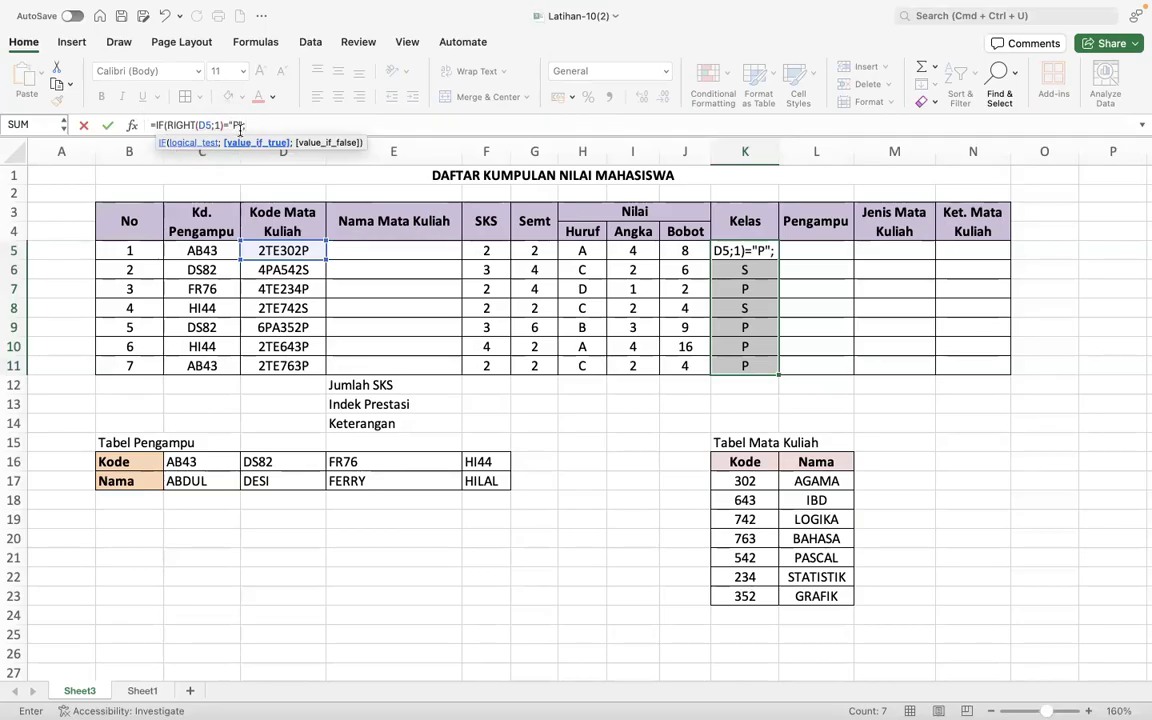
text("PAGI)
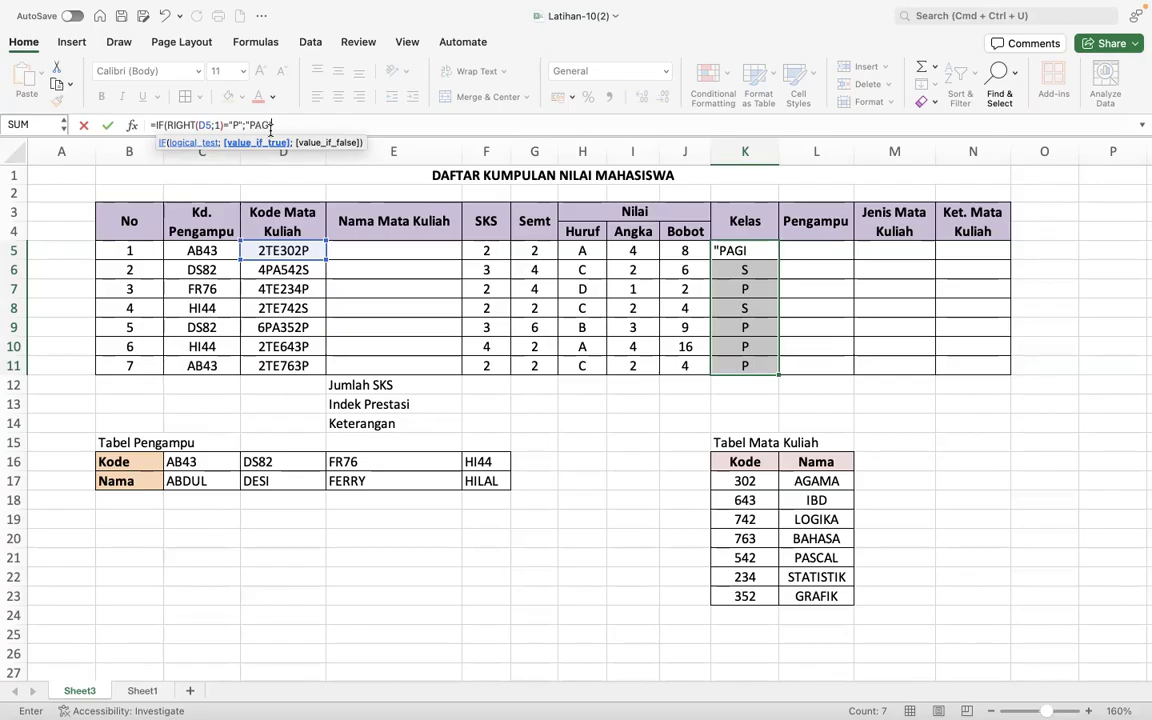
text(";)
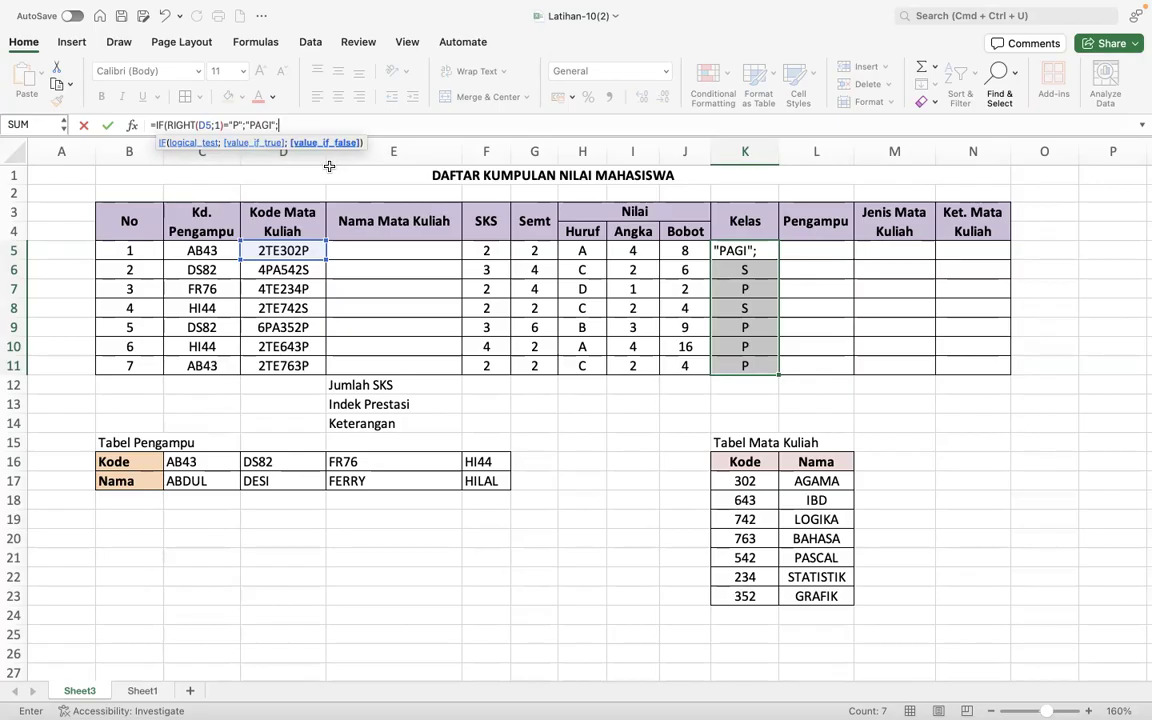
text("SORE"))
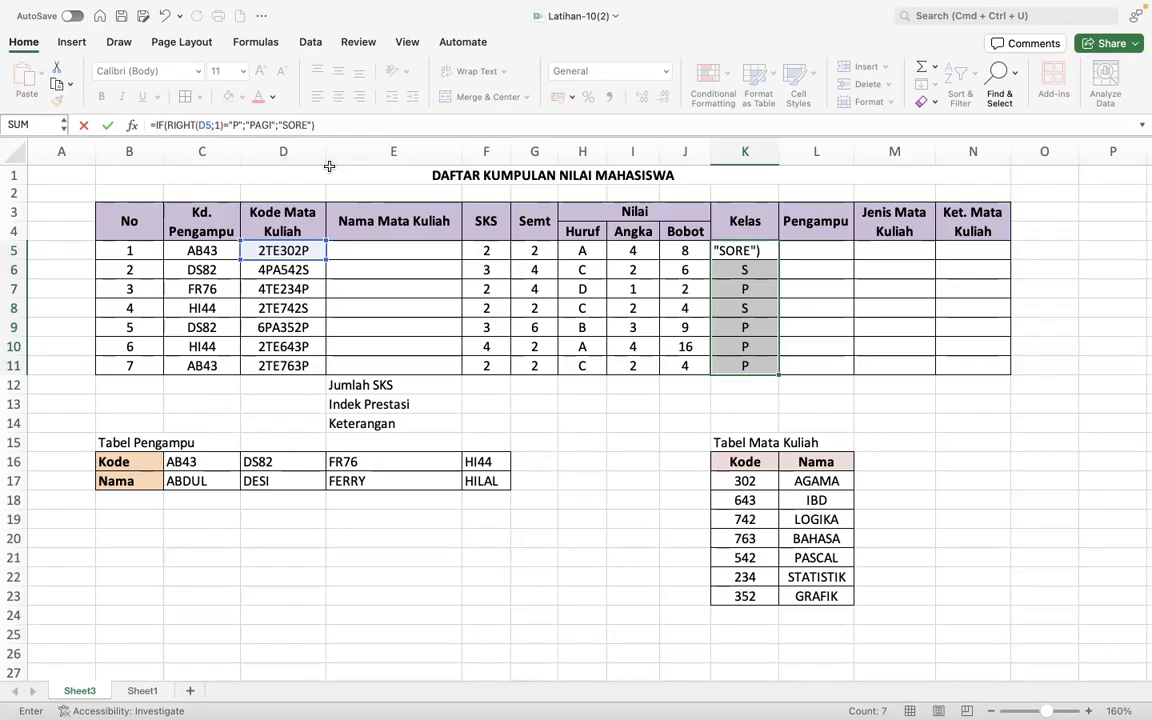
key(Return)
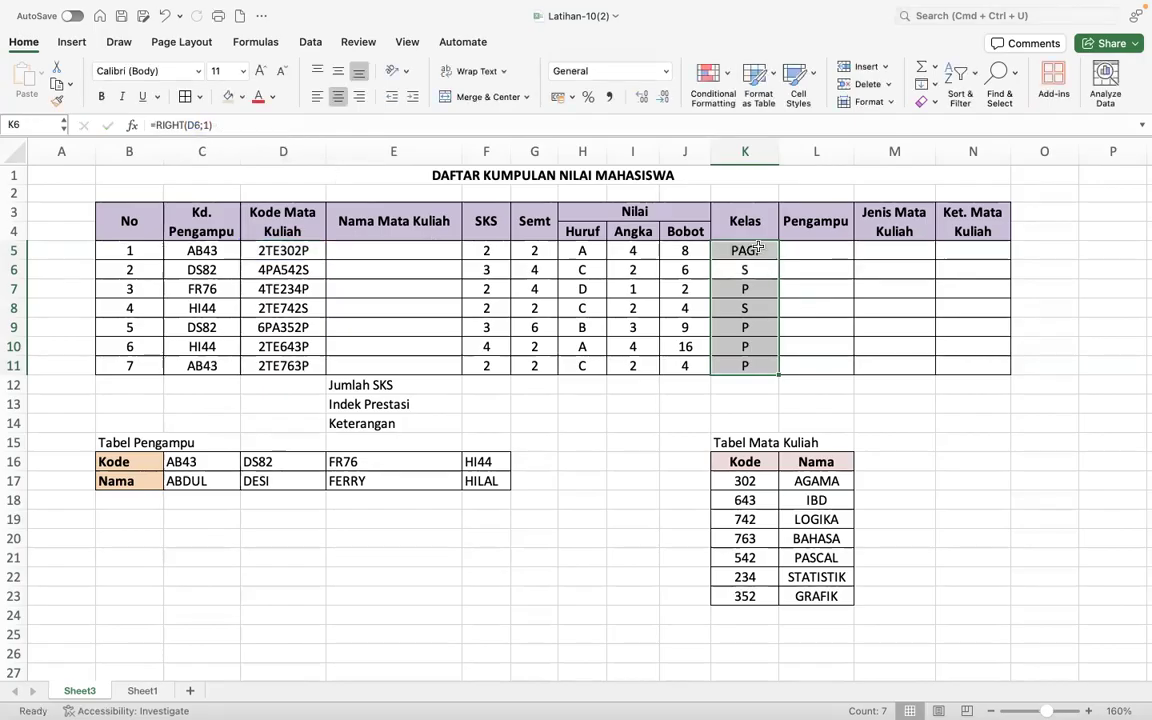
- Fill the Kelas IF formula from K5 down to K11 and check the formula in K5
click(759, 249)
drag(778, 259, 771, 366)
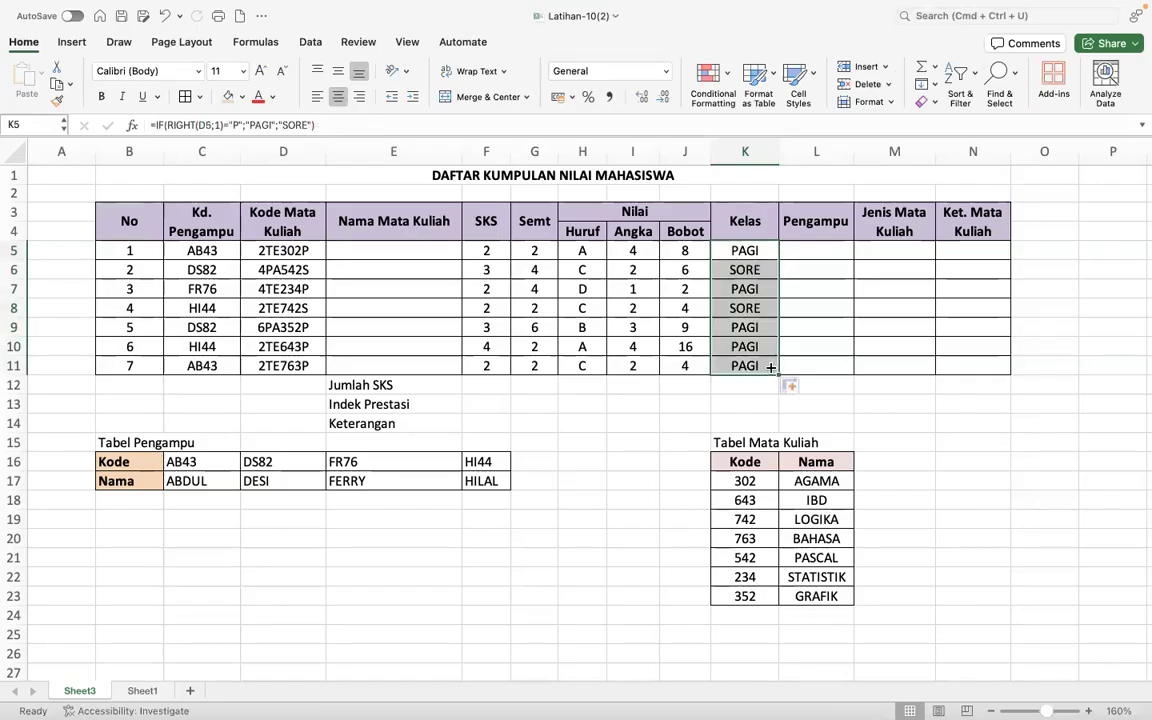
click(911, 208)
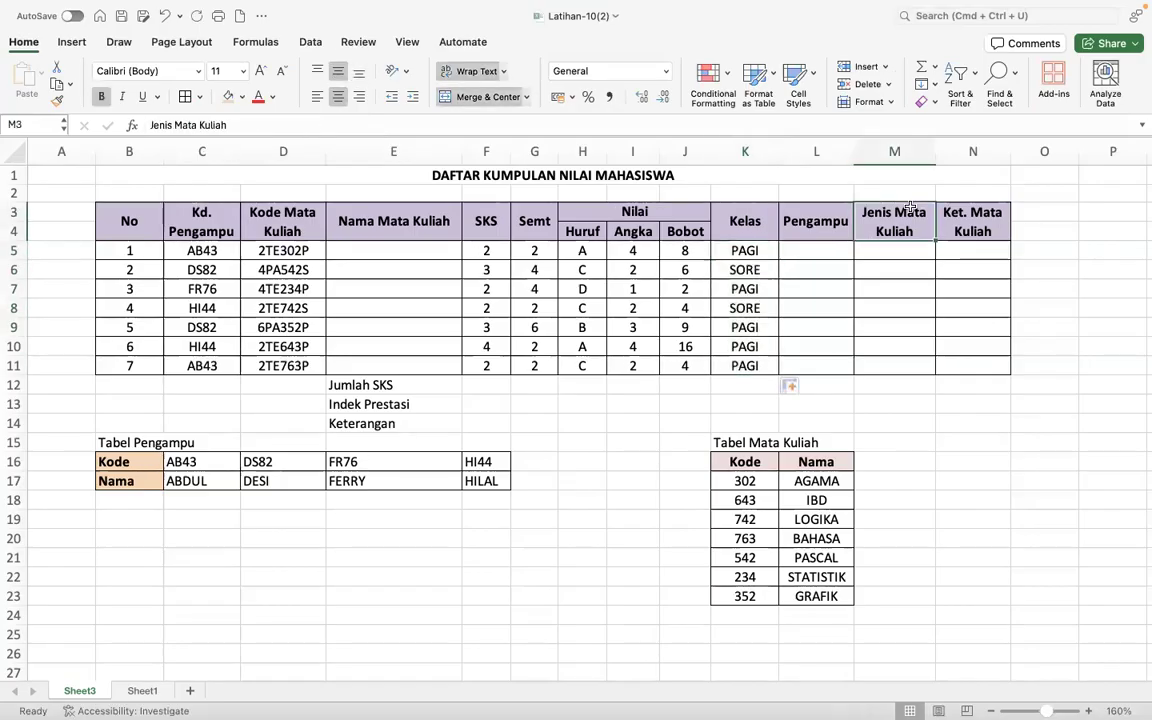
click(762, 255)
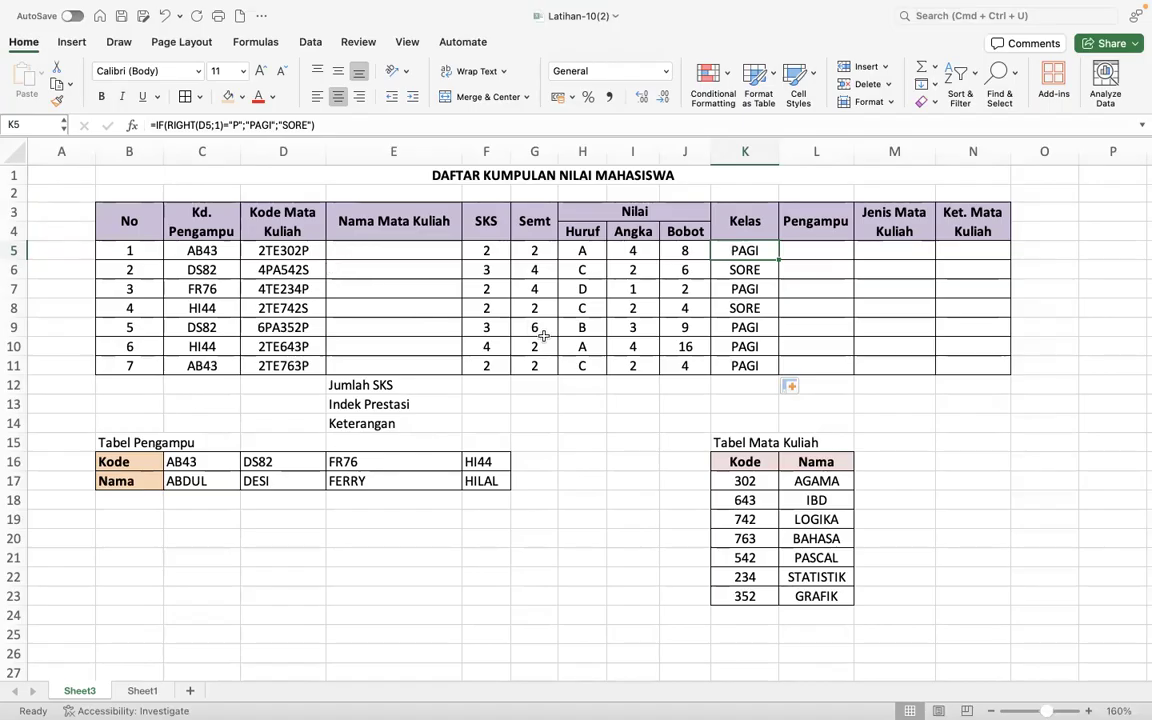
- Extract the two-letter course type in M5 with =MID(D5;2;2) and fill it down to M11
click(879, 250)
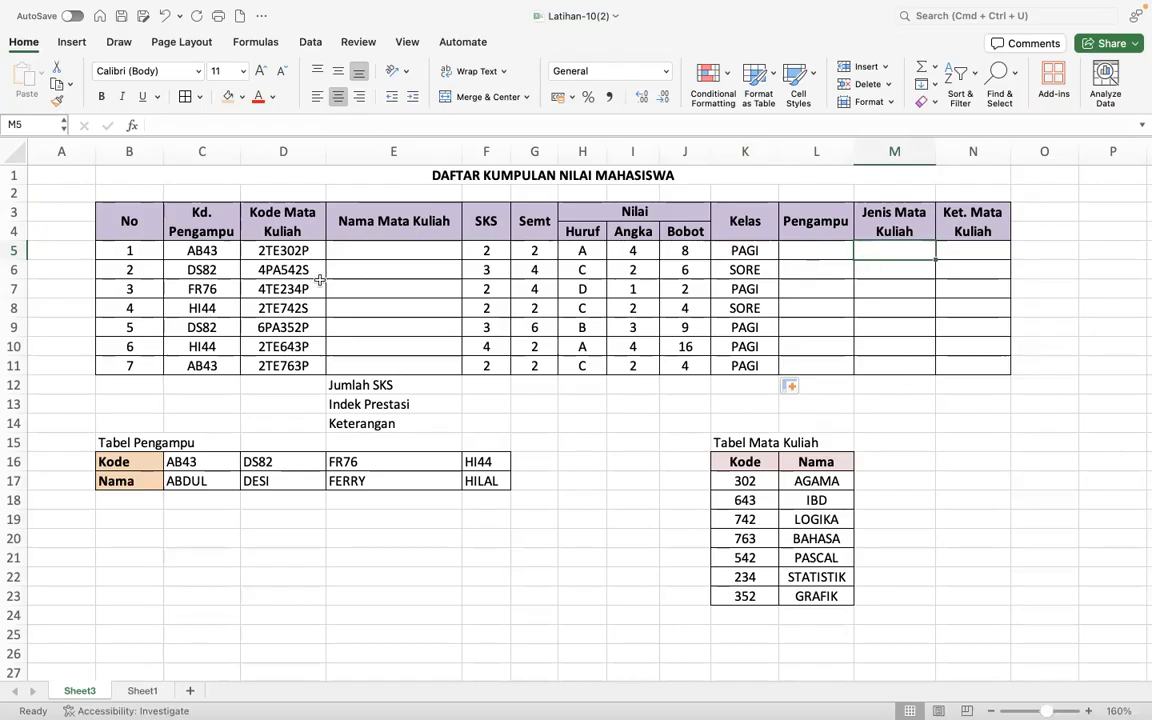
click(258, 250)
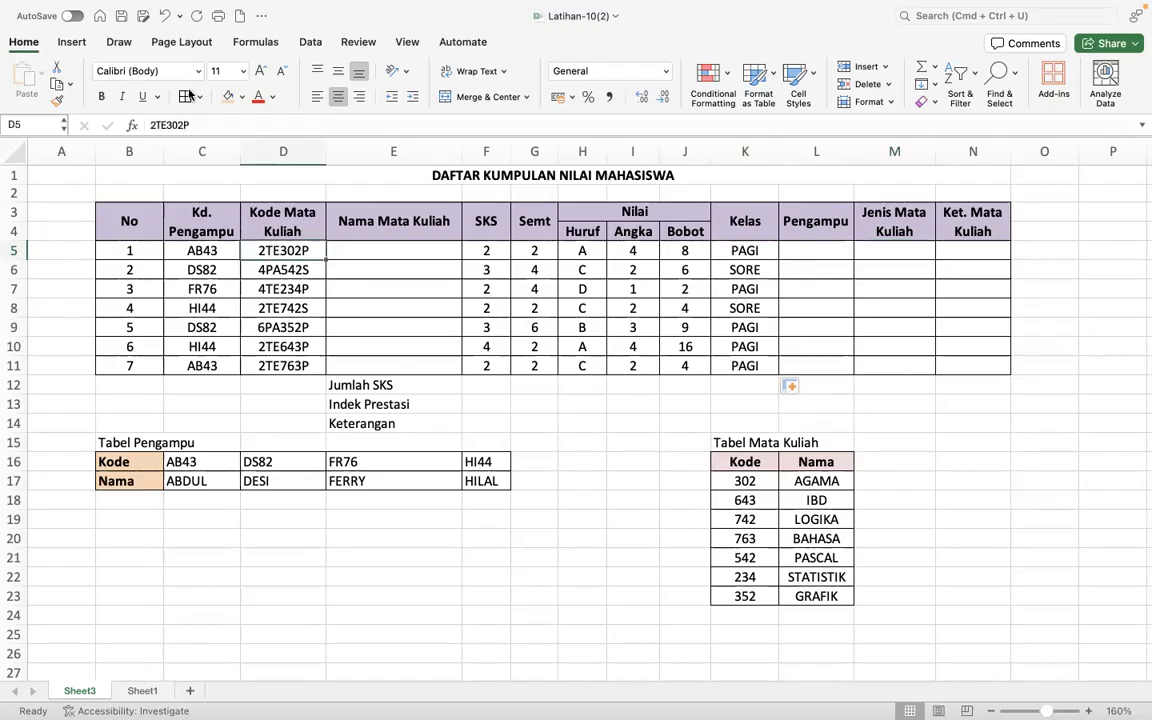
click(265, 270)
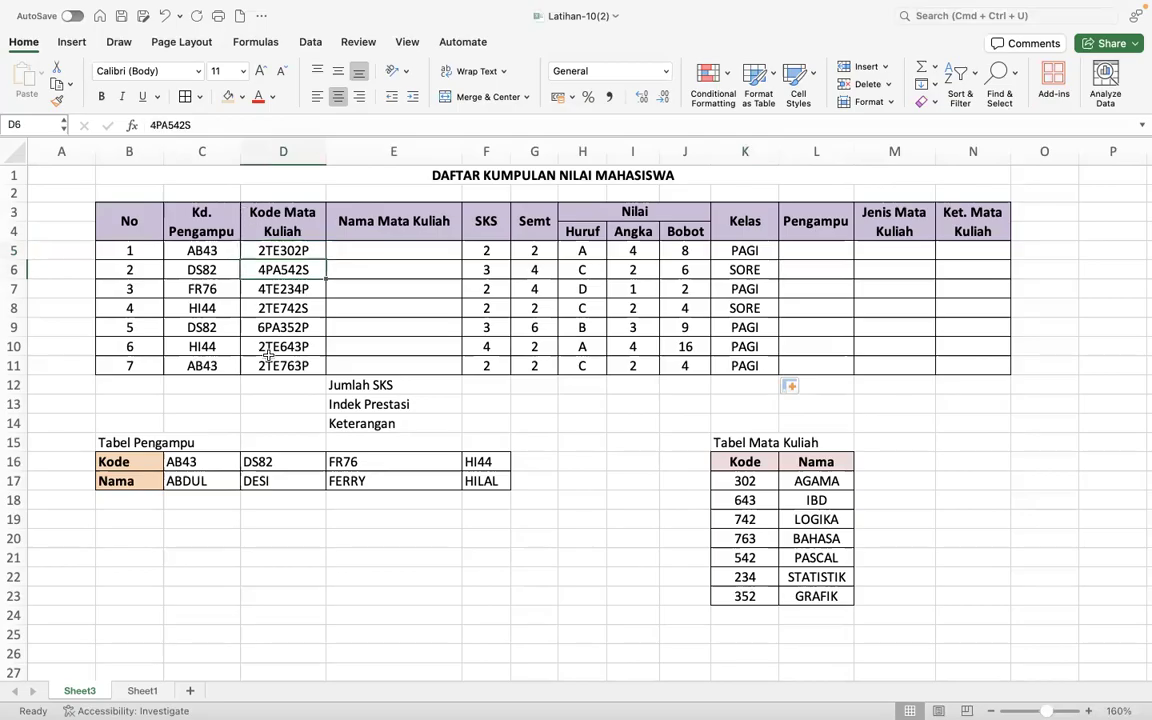
click(907, 253)
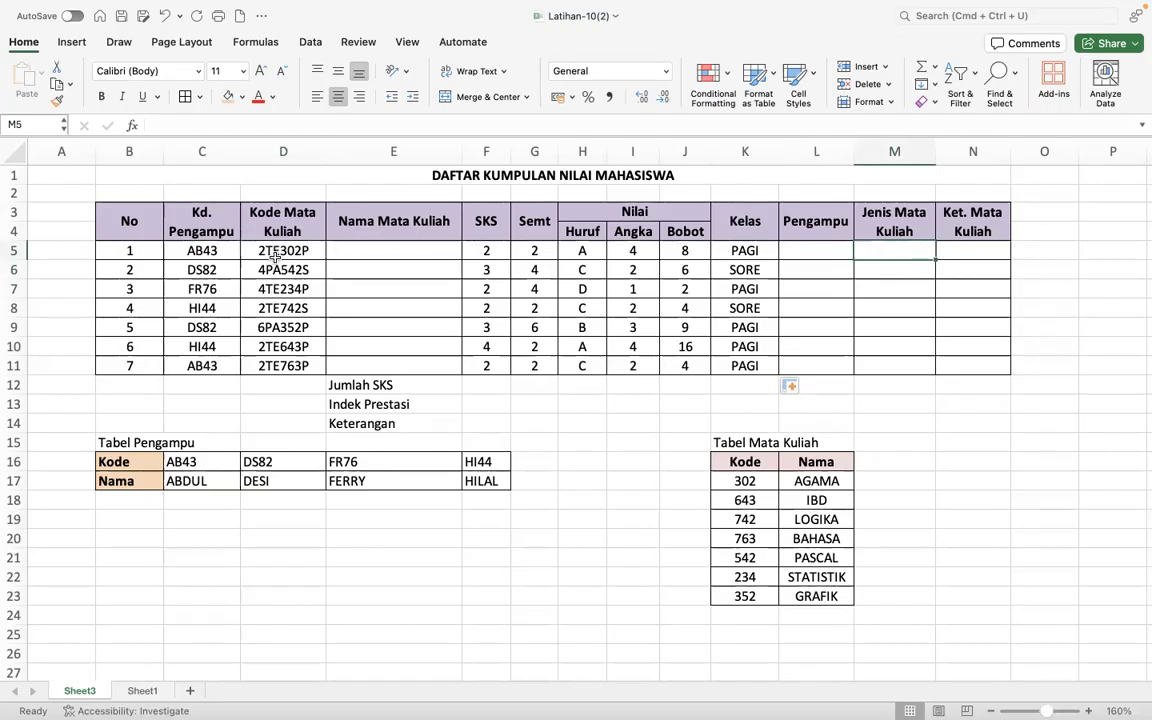
text(=MID)
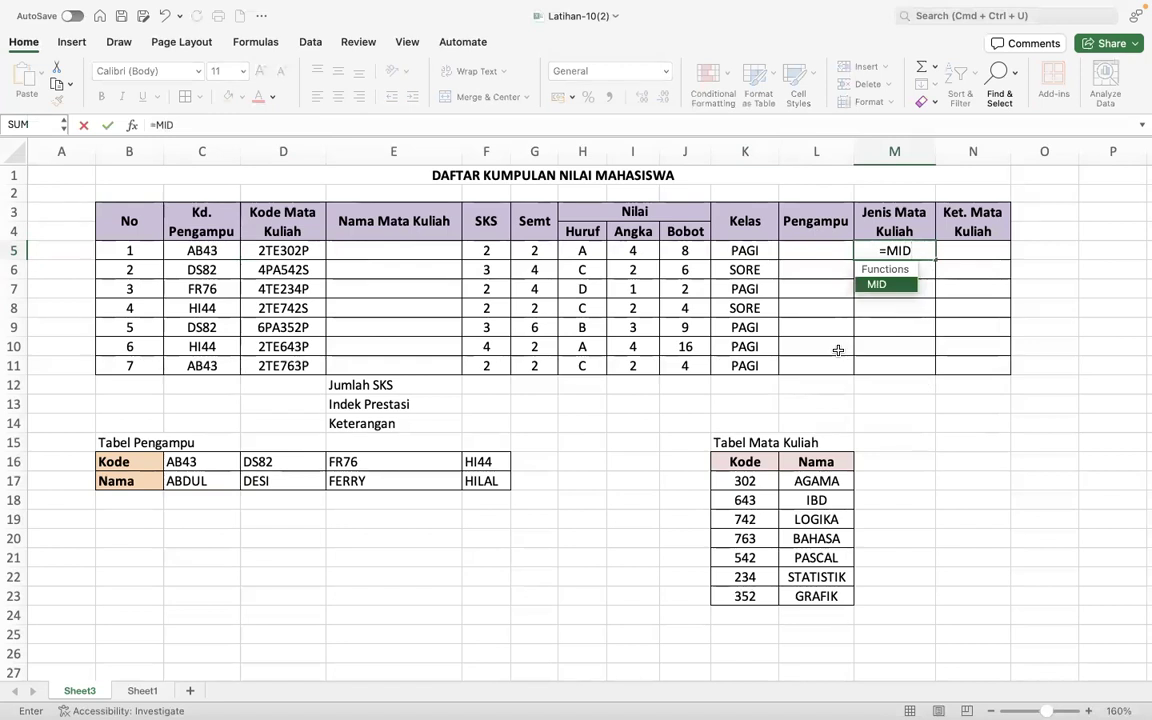
text(()
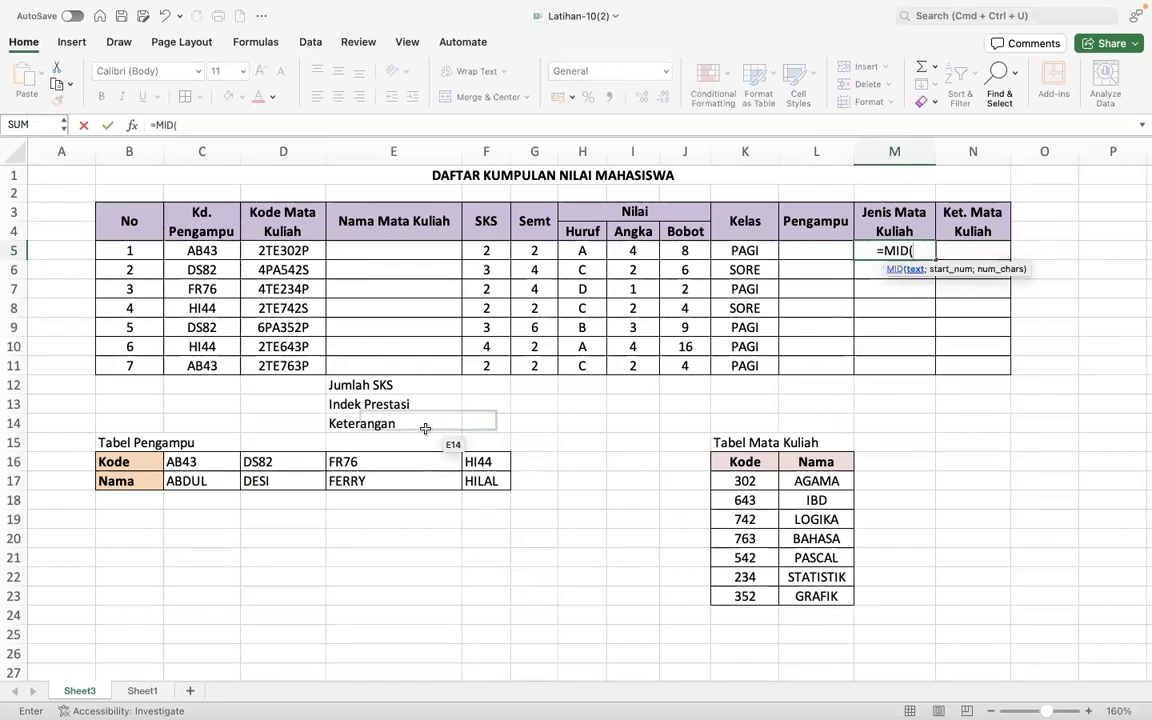
click(303, 251)
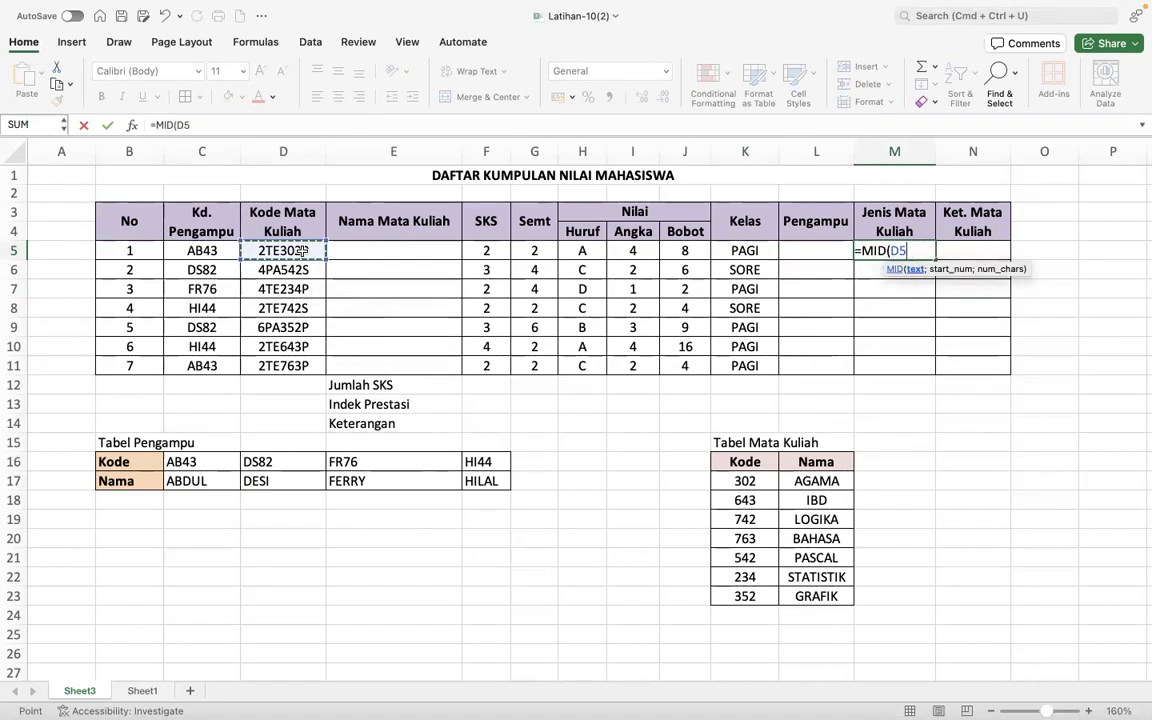
text(;)
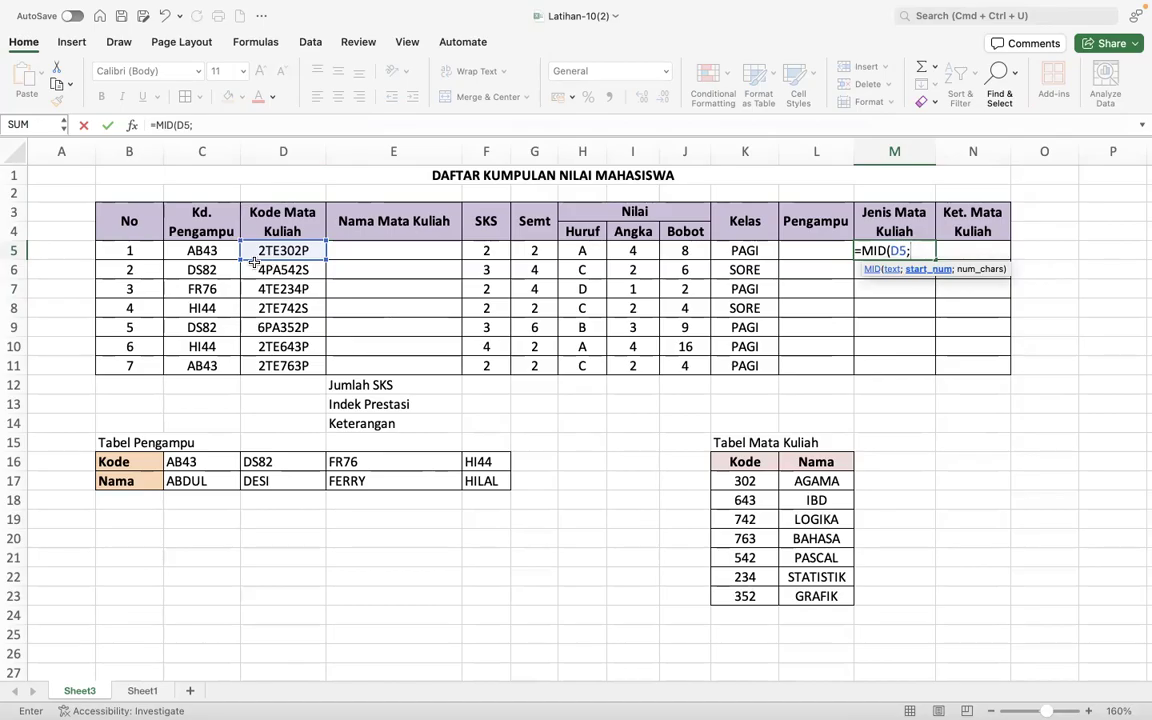
text(2;)
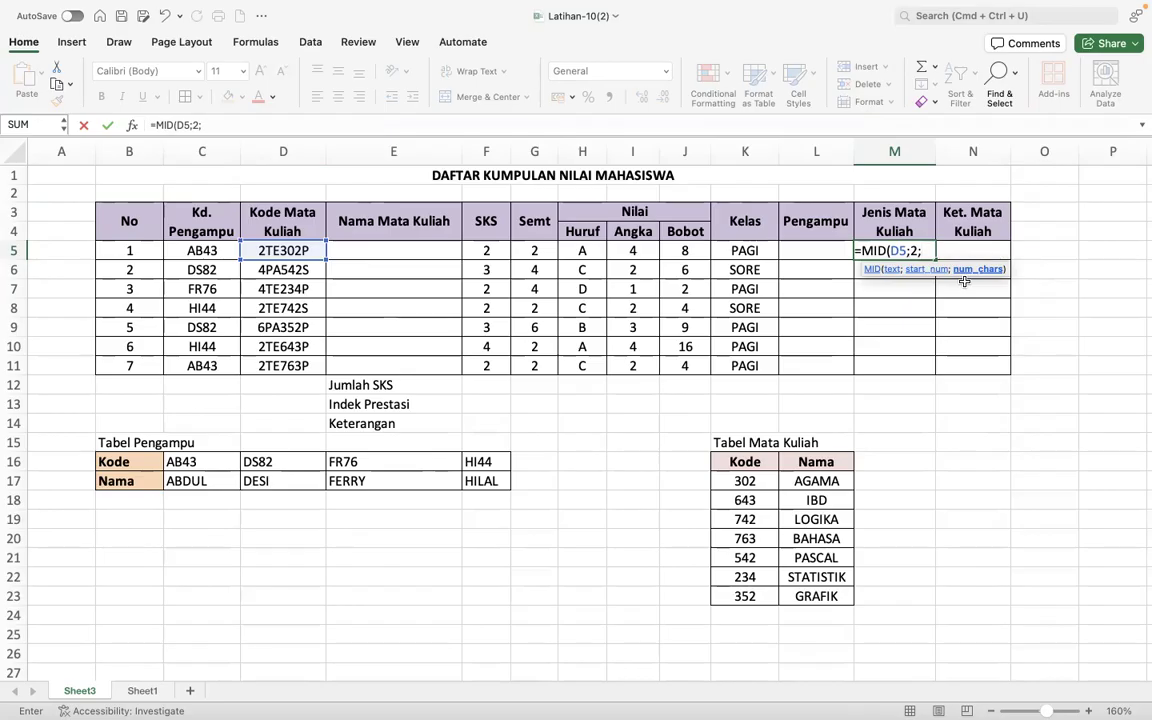
text(2))
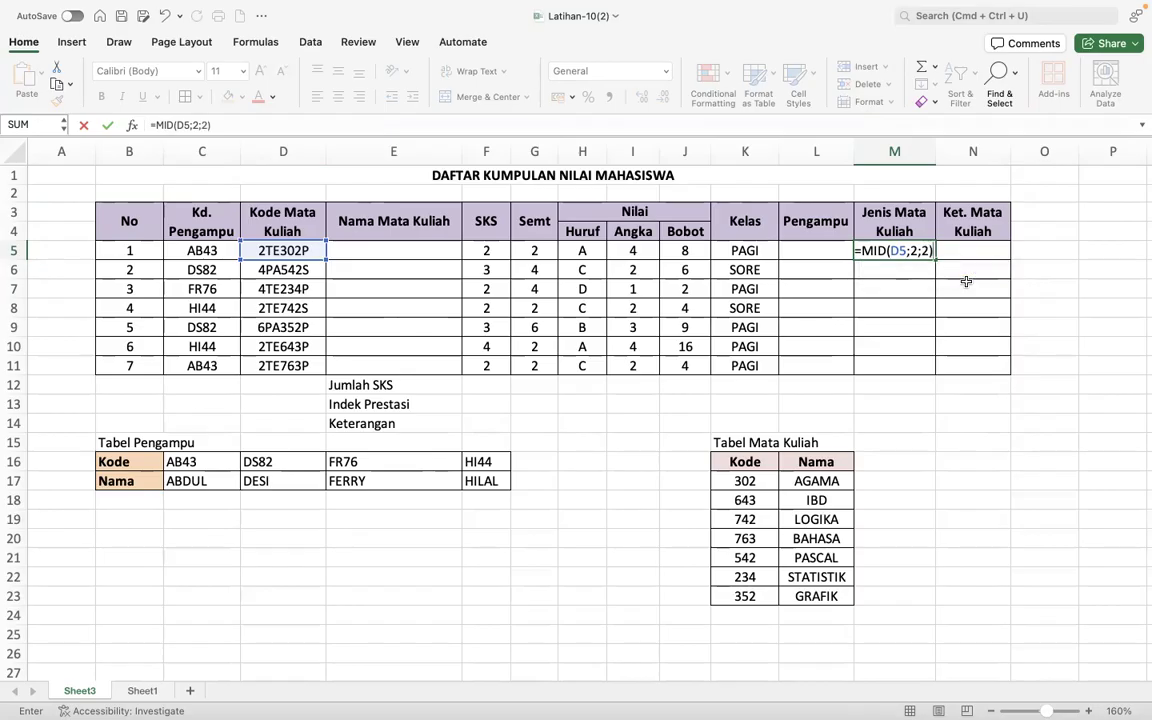
key(Return)
click(920, 250)
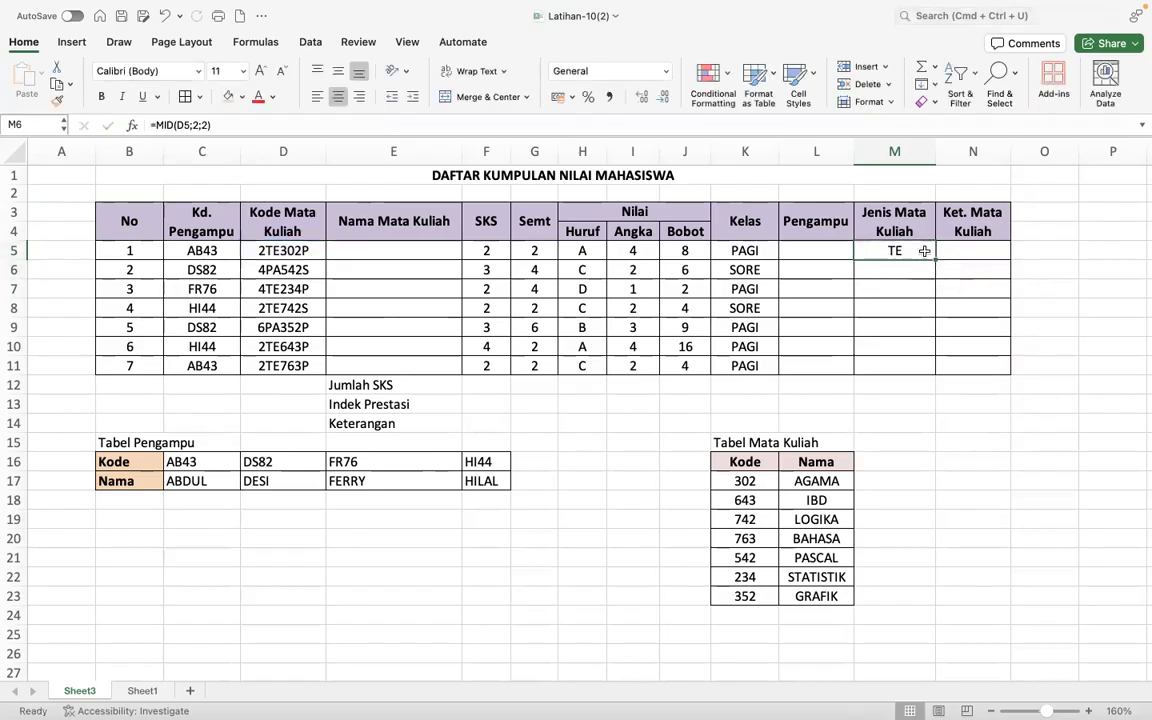
drag(934, 258, 918, 380)
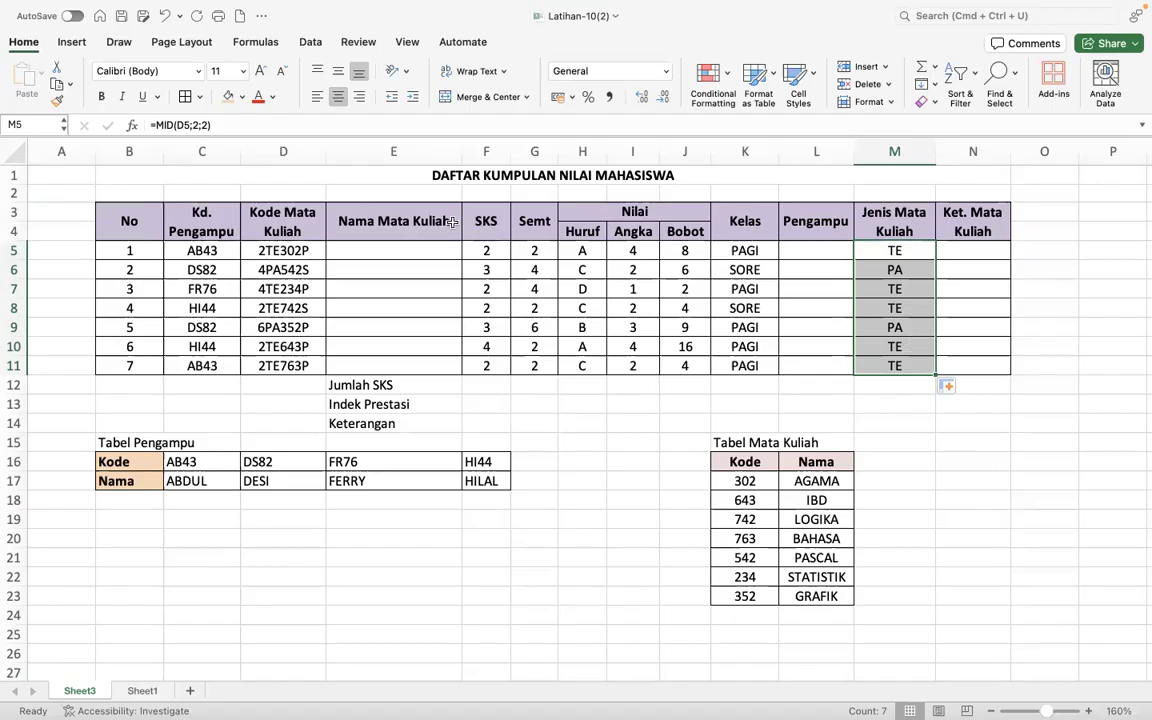
- Wrap the M5 formula in an IF function with MID(D5;2;2)="TE" as the logical test
click(155, 125)
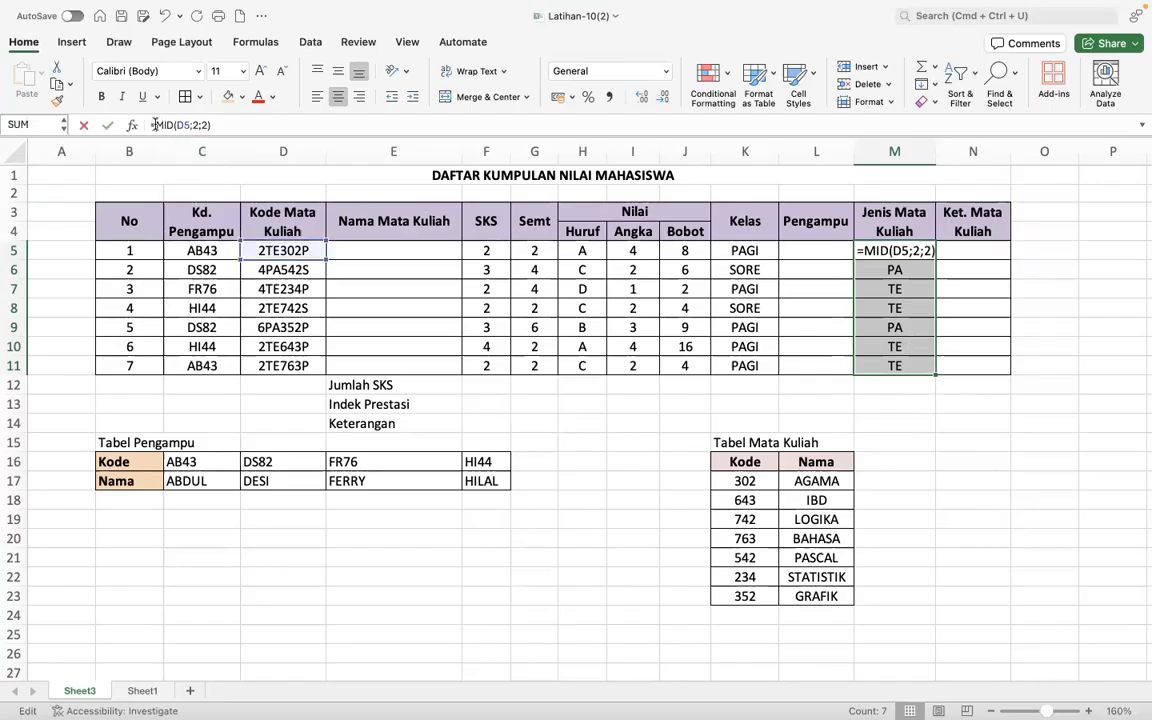
text(IF)
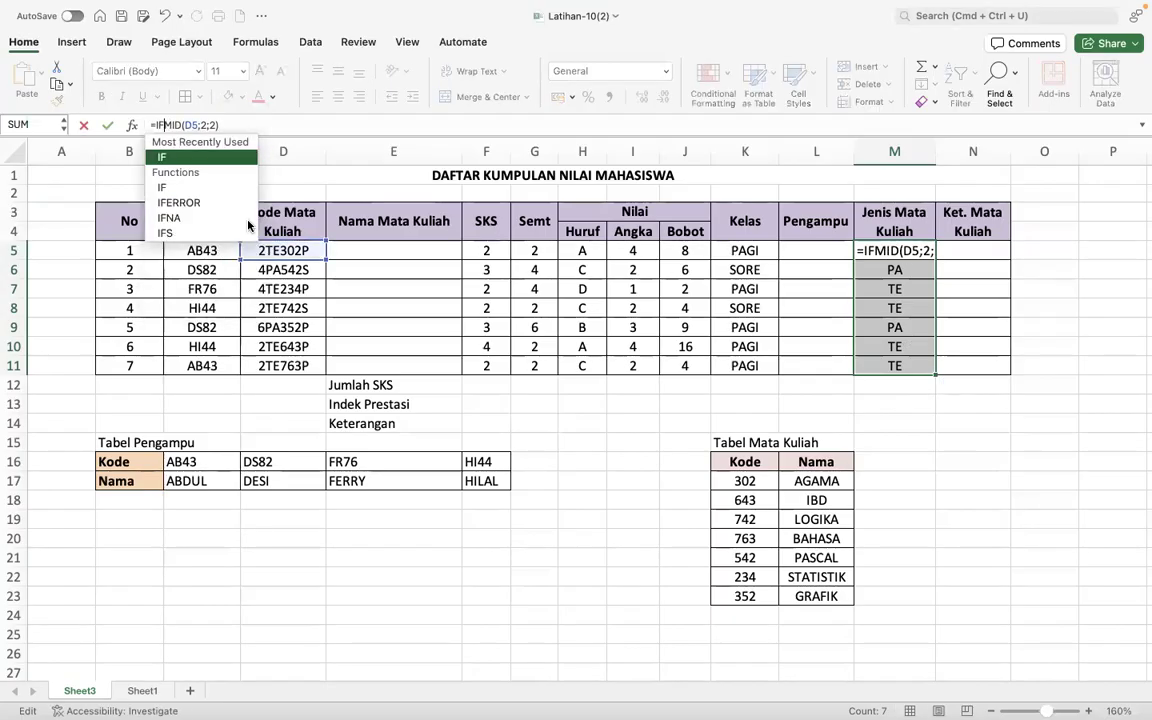
text(()
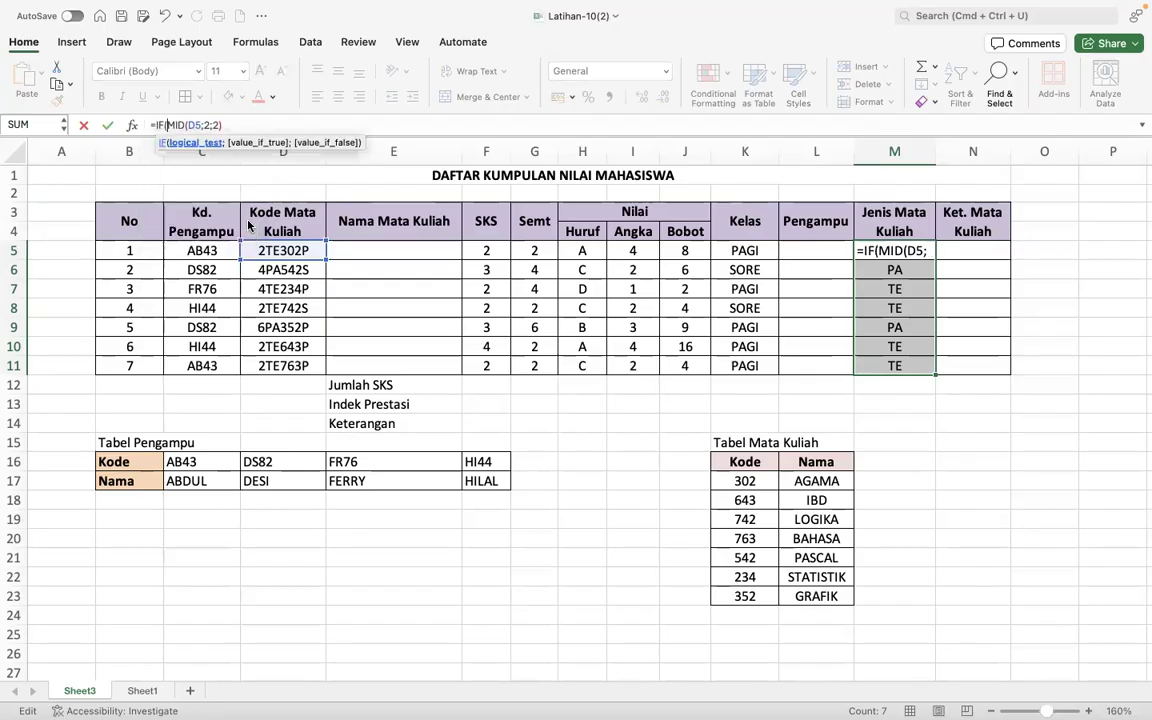
click(210, 125)
text(=)
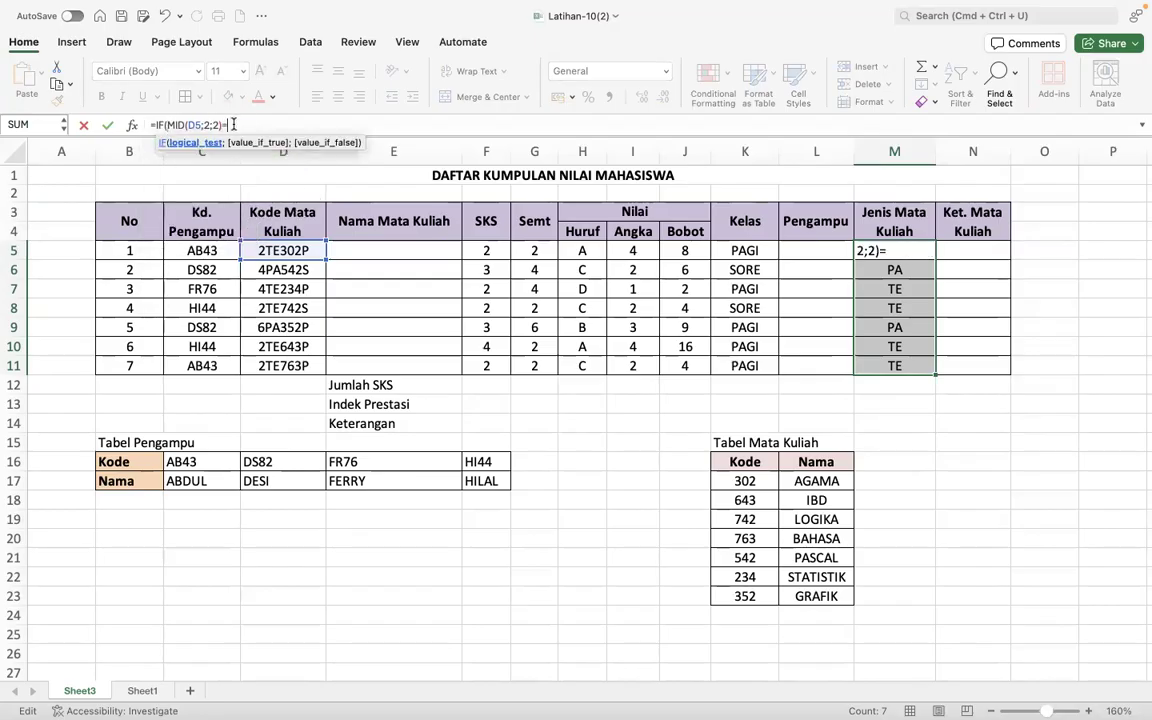
text("TE";)
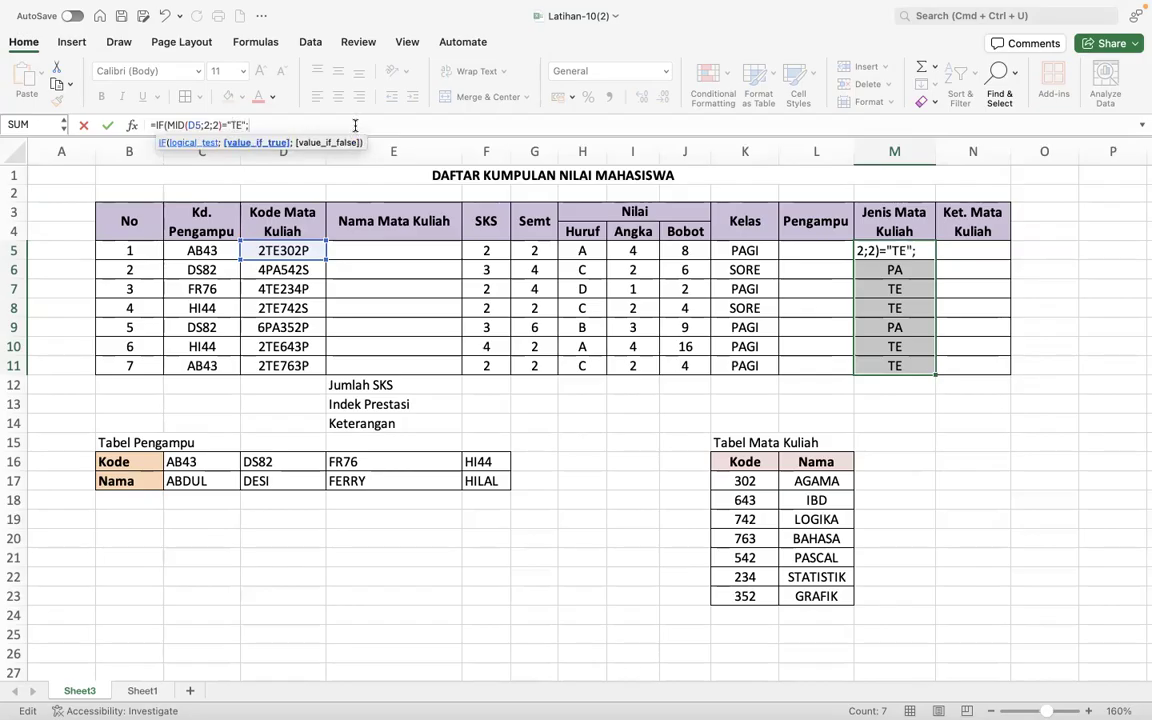
text("TEOR)
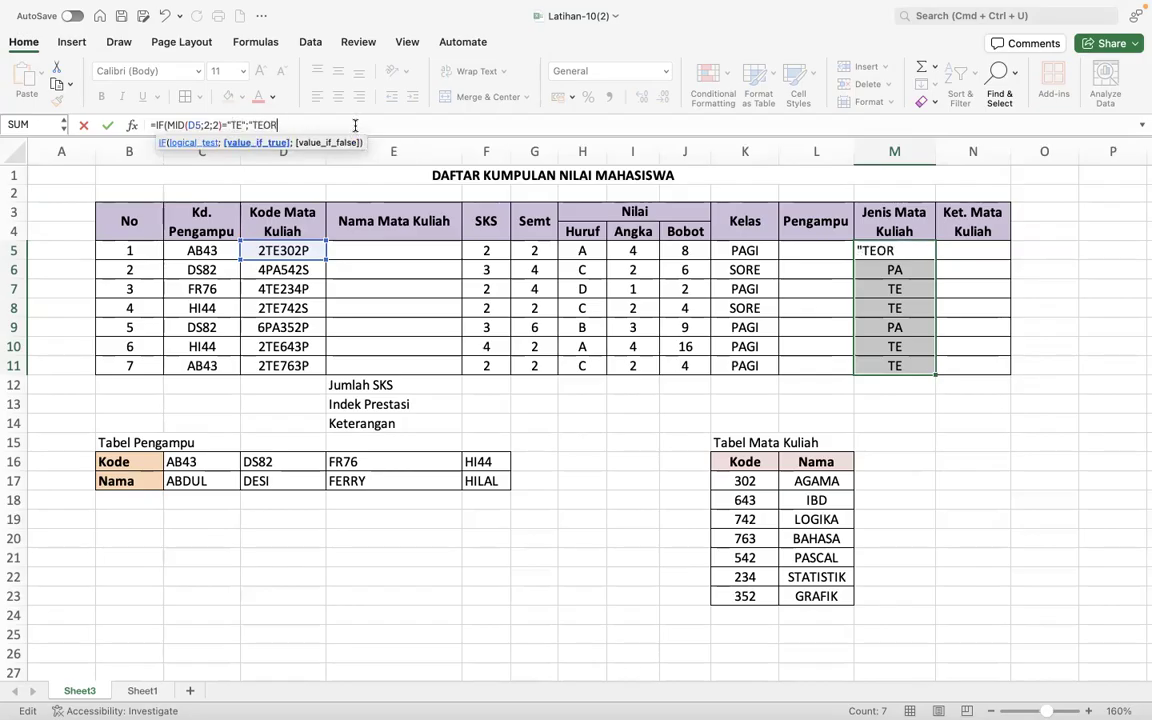
text(I";"PRAKTIK)
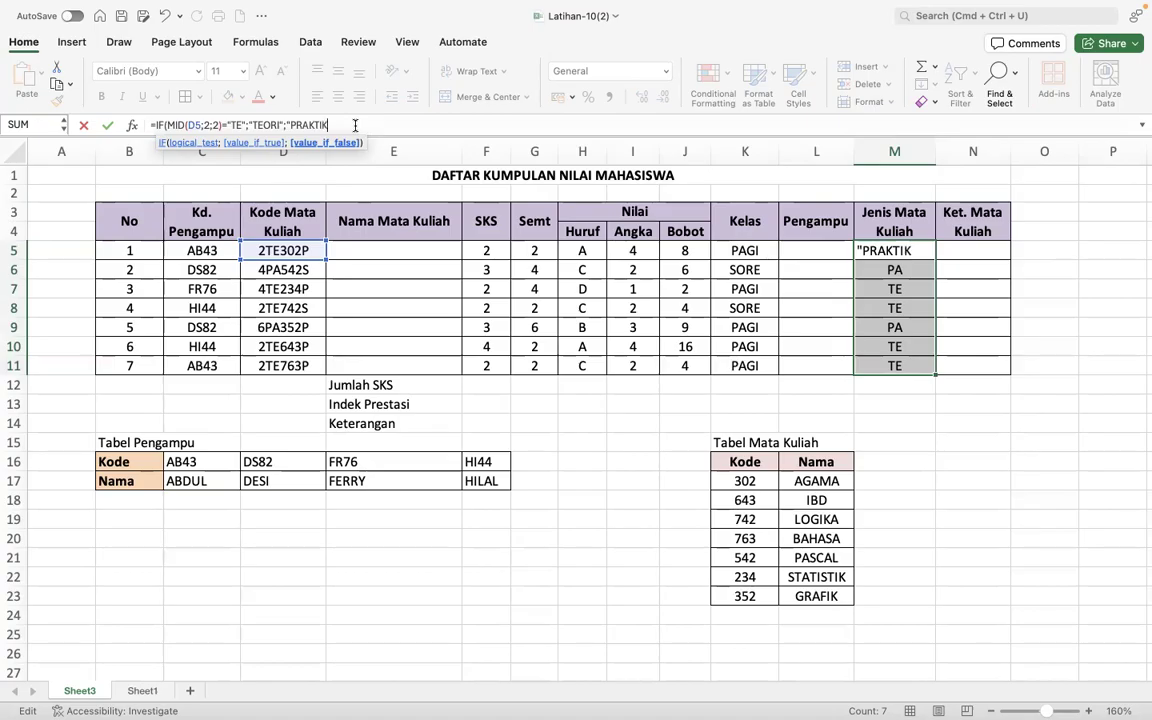
text("))
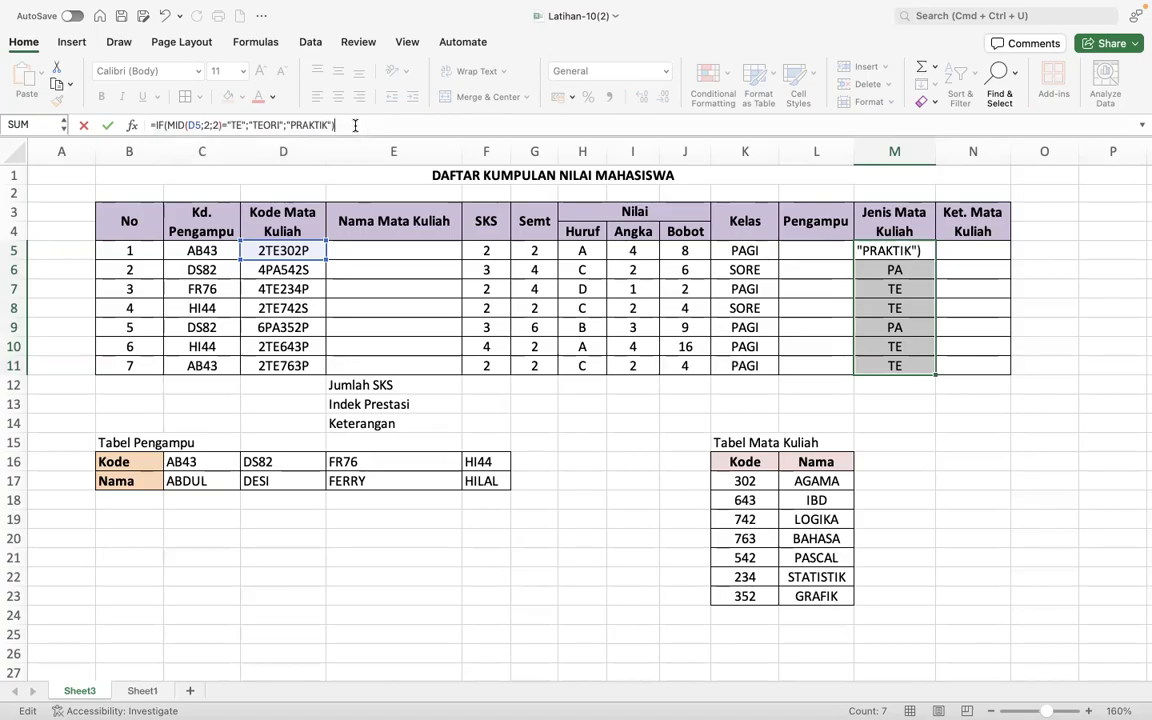
- Complete the M5 IF formula so it returns "TEORI" when the test is true and "PRAKTIK" when it is false
key(Return)
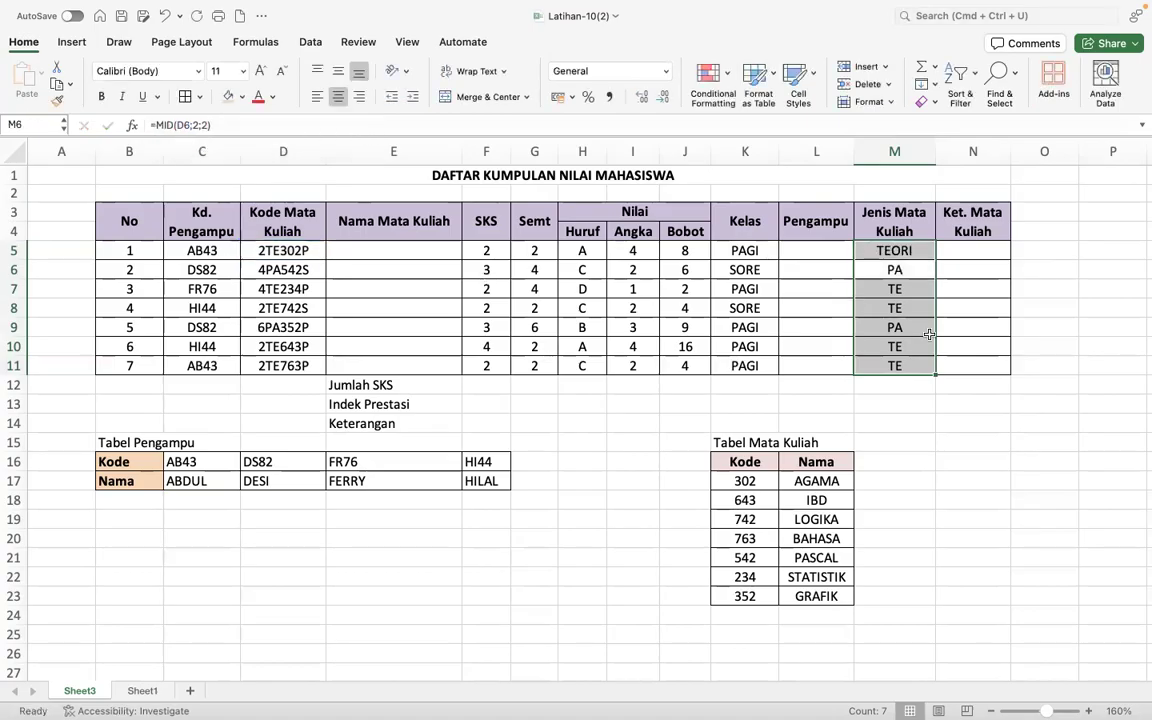
- Fill the Jenis Mata Kuliah IF formula from M5 down to M11
click(920, 252)
drag(933, 258, 927, 370)
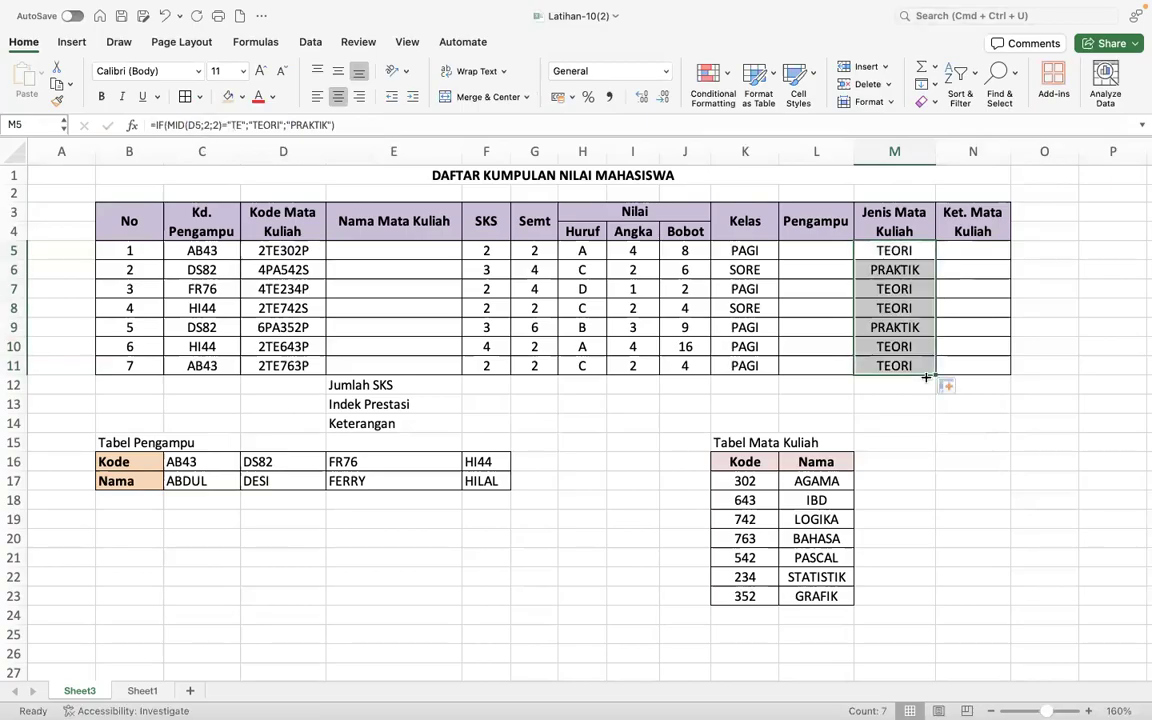
click(711, 409)
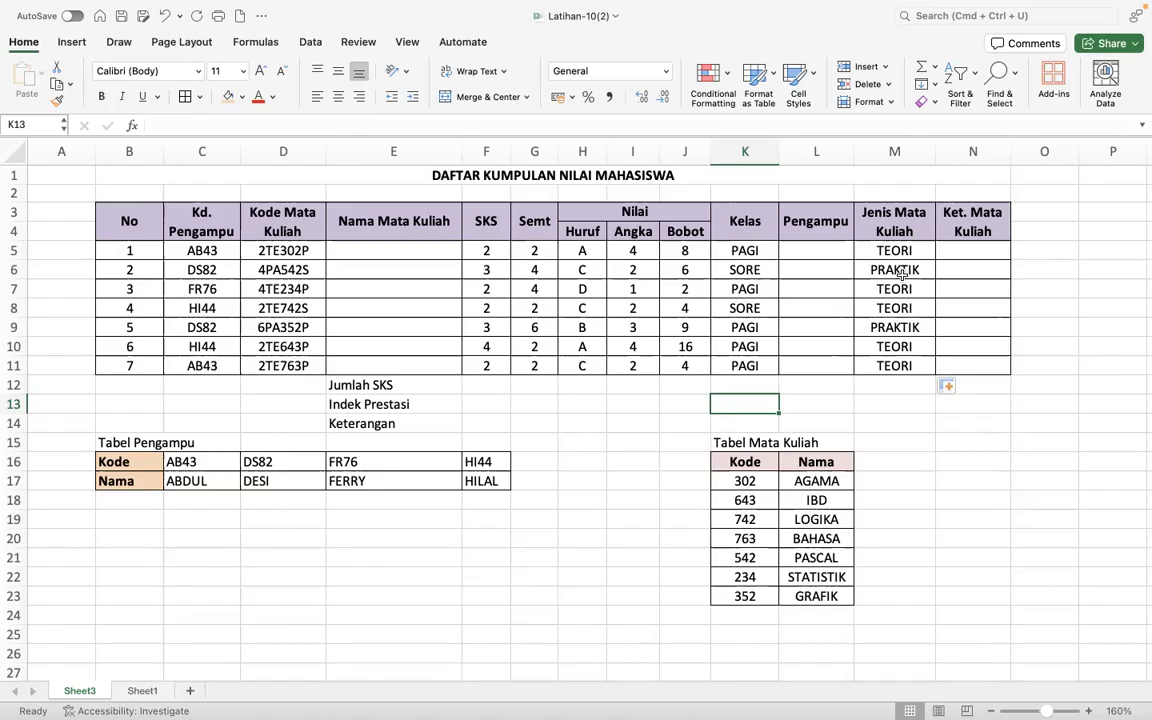
- On Sheet1, enter the labels LOOKUP in C8, VLOOKUP in D8 and HLOOKUP in D9
click(146, 690)
click(301, 376)
text(LOOKUP)
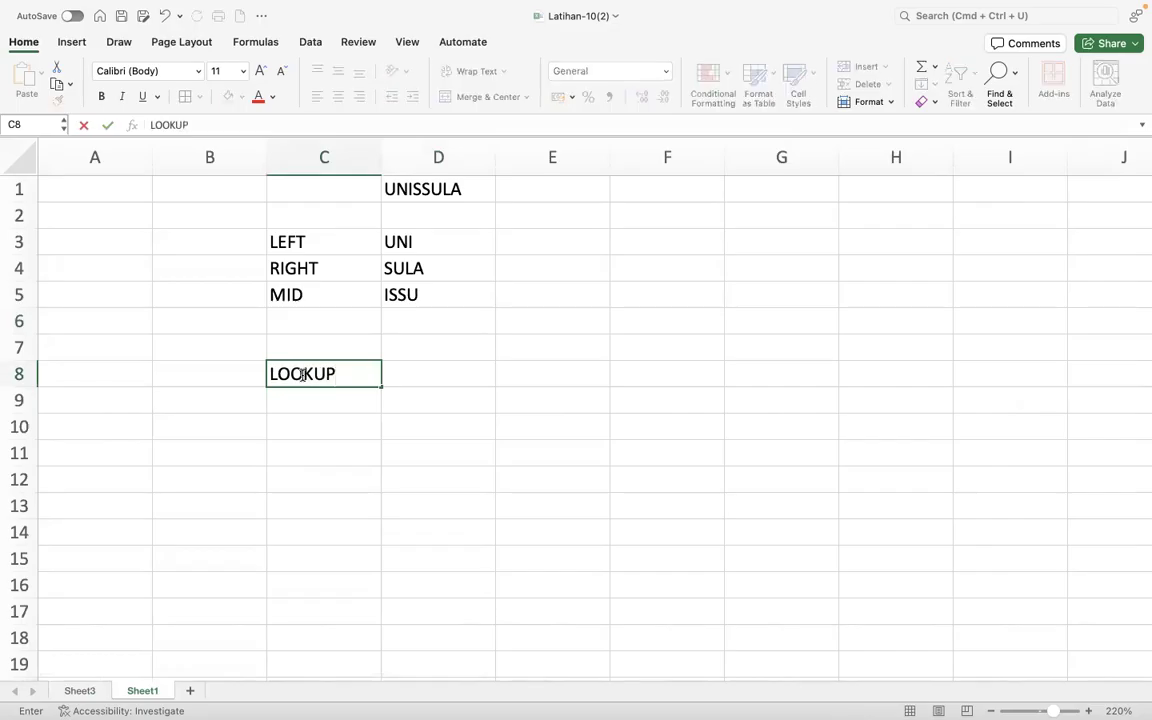
key(Tab)
text(VLOOKUP)
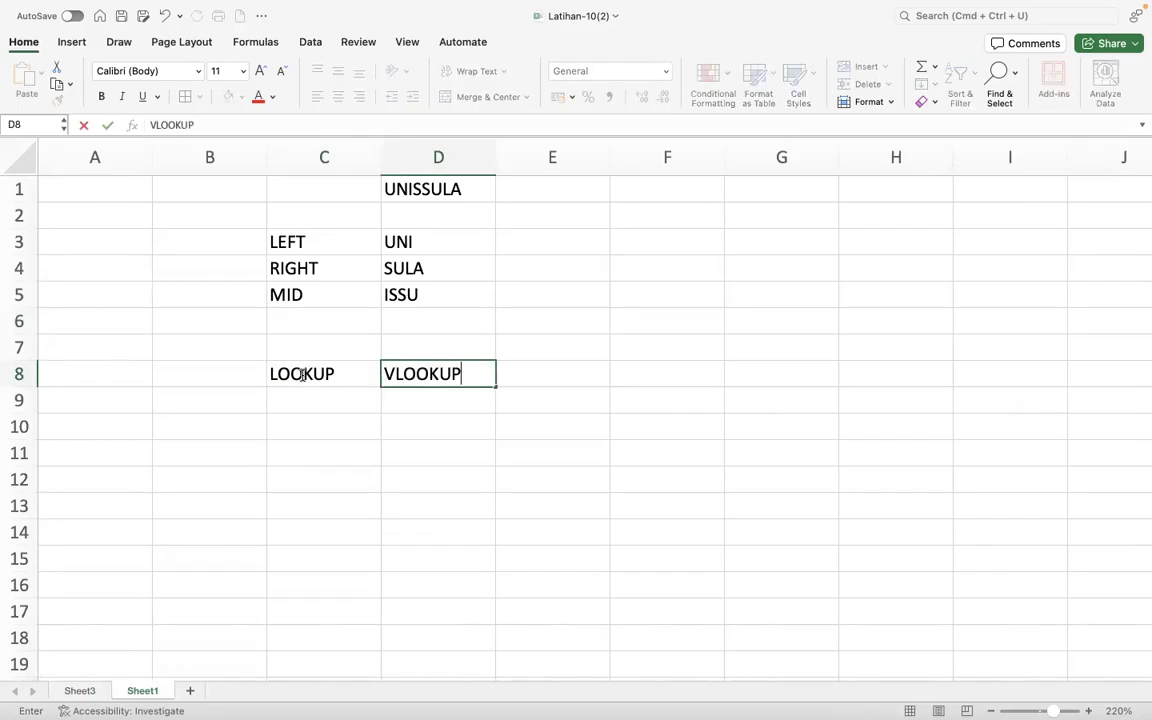
key(Return)
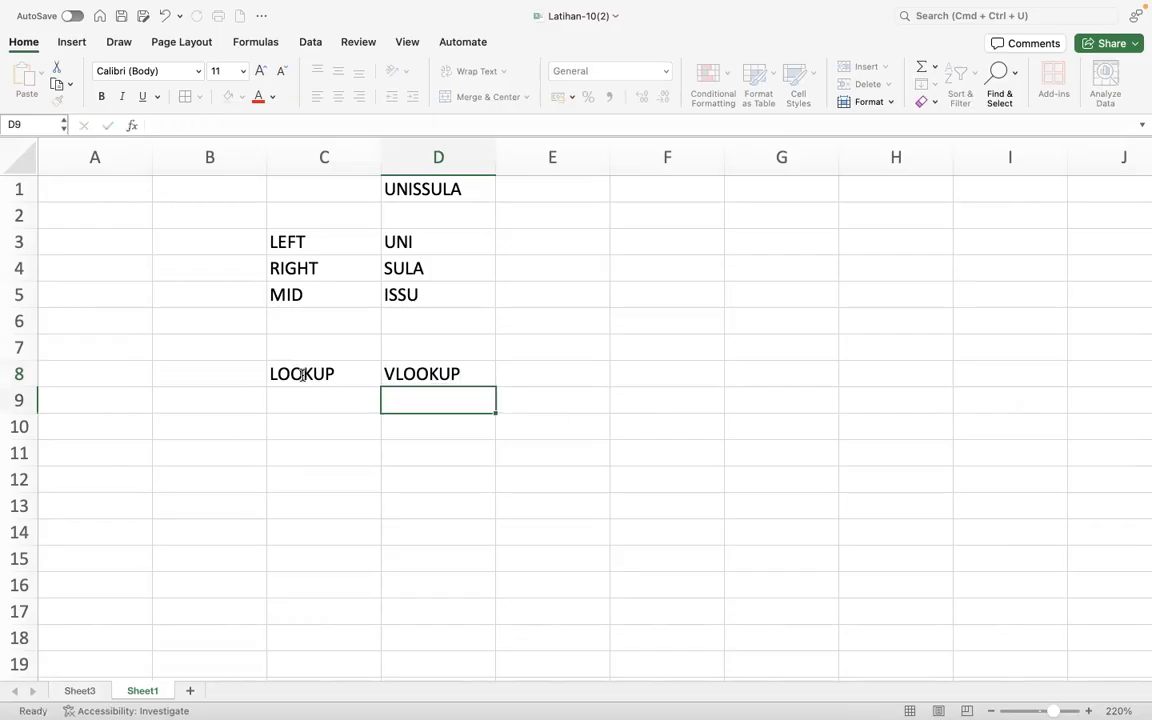
text(HLOOKP)
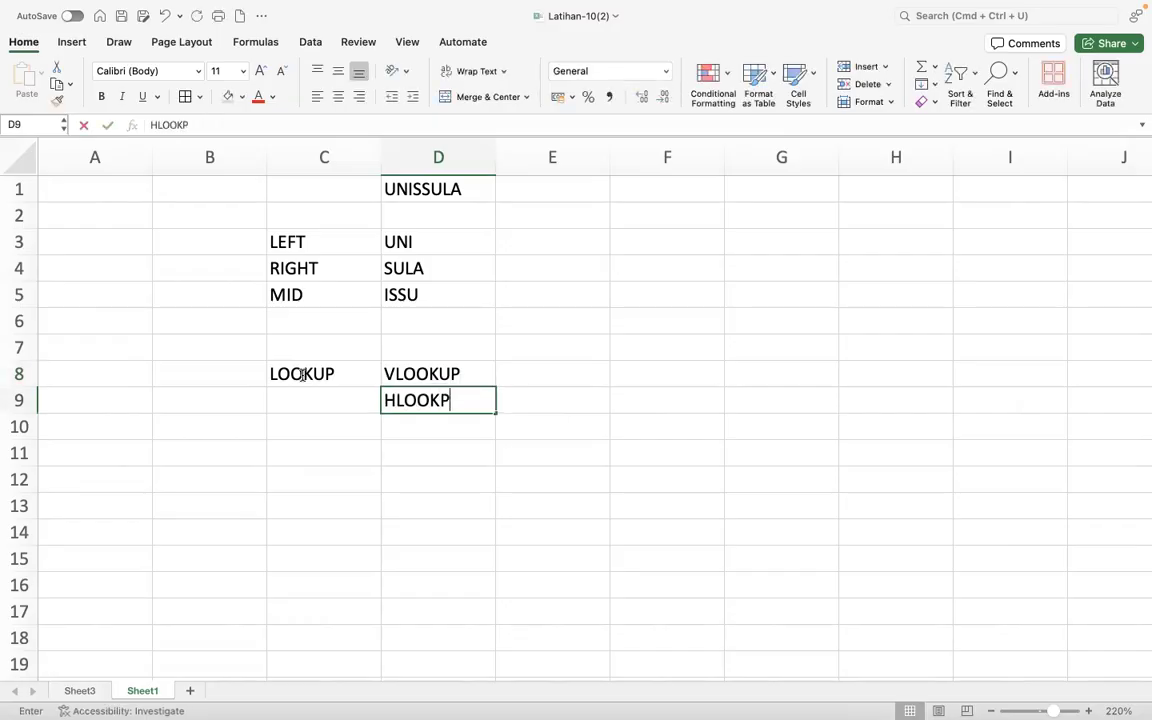
key(BackSpace)
text(UP)
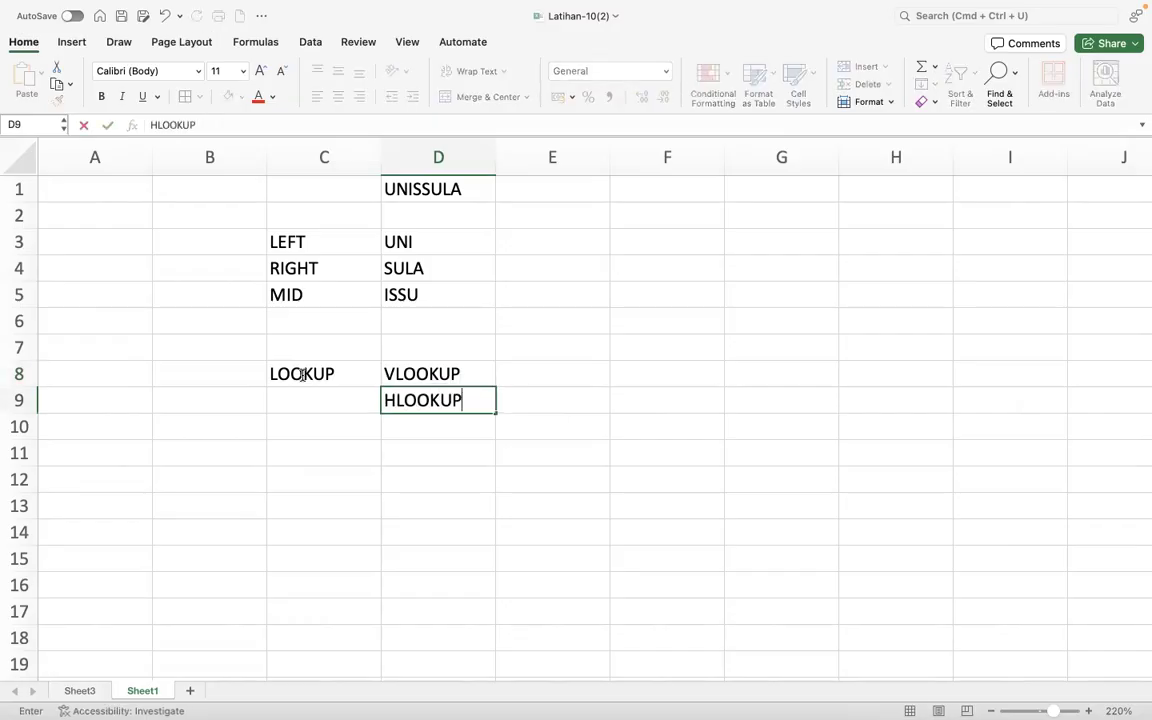
key(Return)
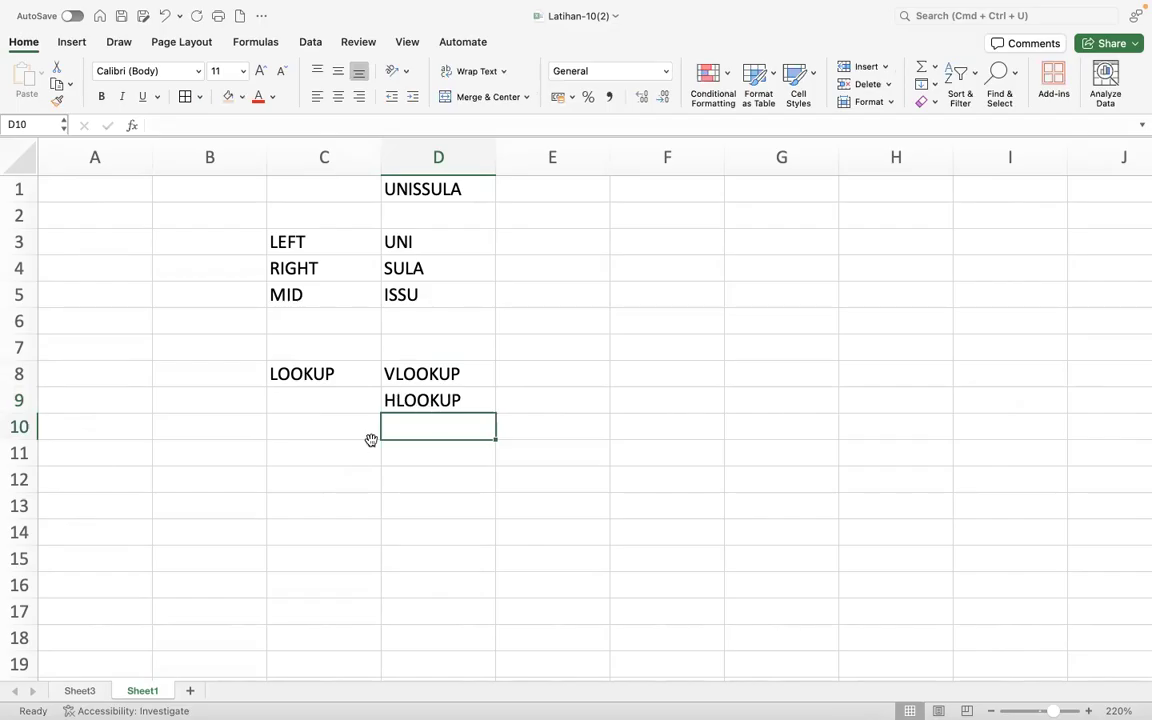
- Compare the layouts of Tabel Mata Kuliah and Tabel Pengampu on Sheet3 with the VLOOKUP and HLOOKUP labels on Sheet1
right_click(88, 689)
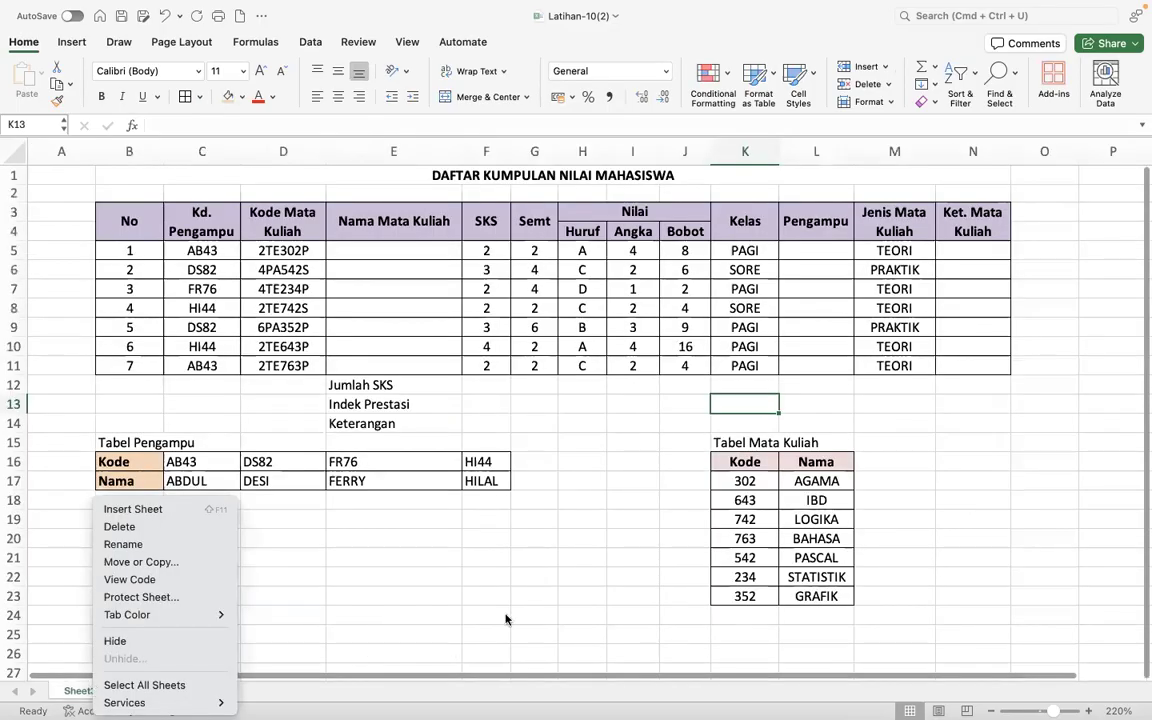
click(762, 480)
click(752, 462)
drag(752, 462, 793, 611)
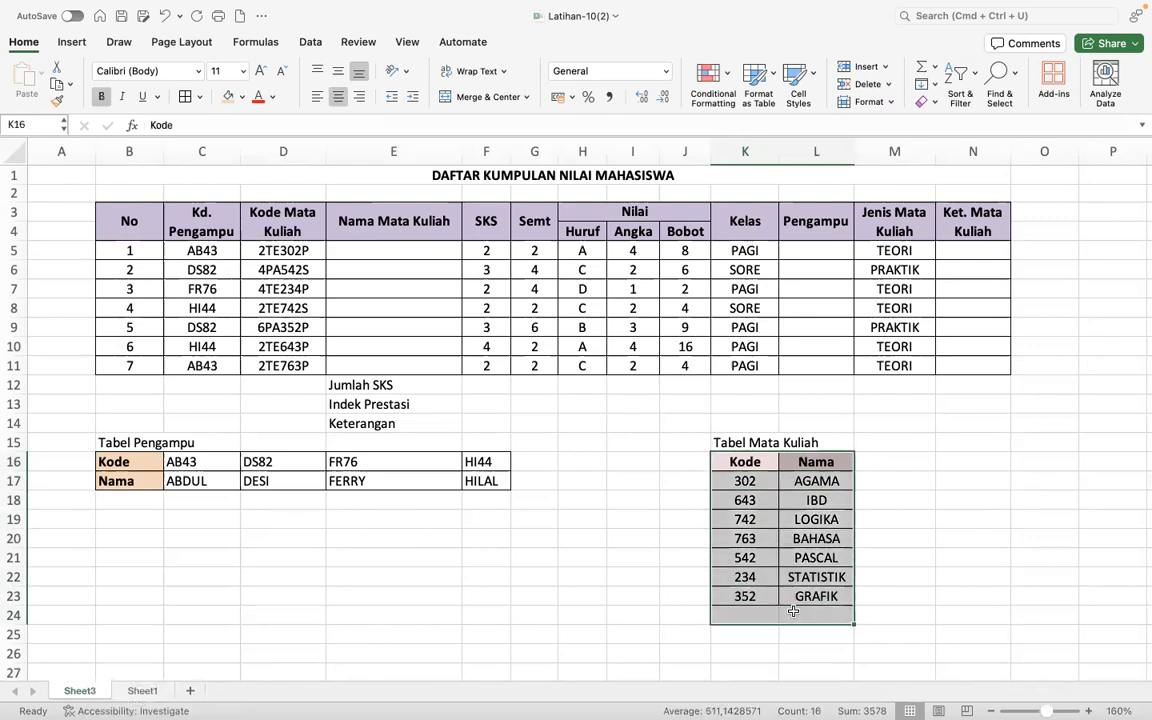
click(386, 635)
drag(107, 463, 508, 480)
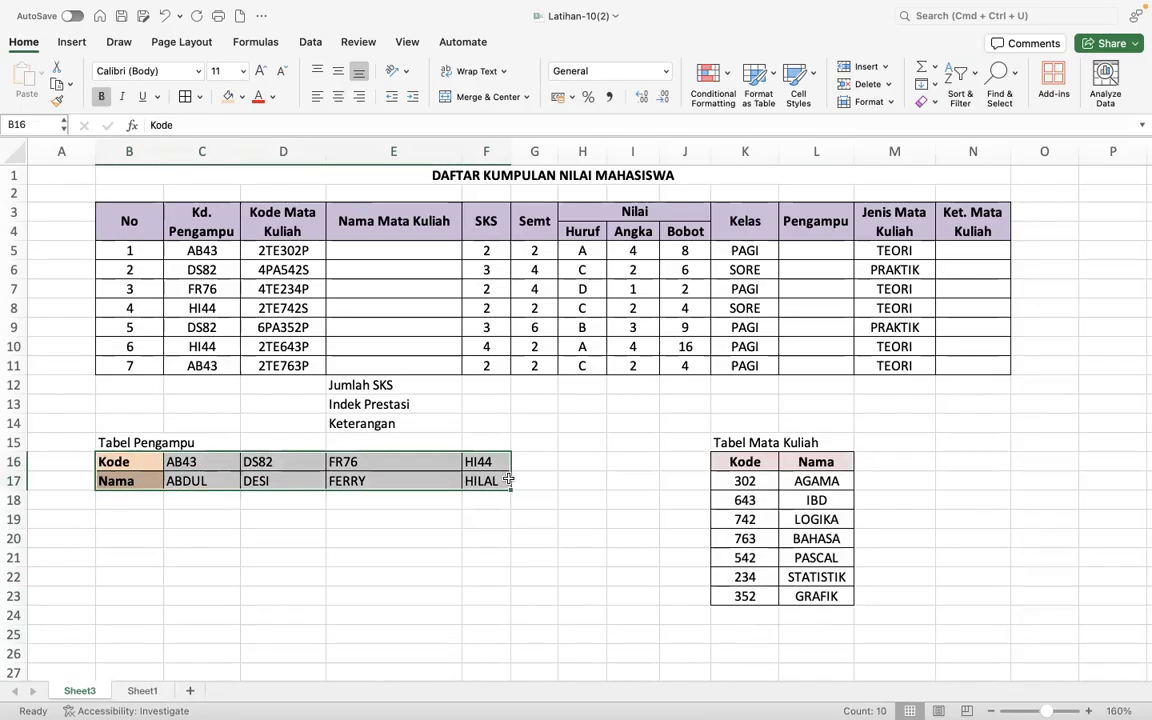
click(140, 691)
click(455, 374)
click(402, 401)
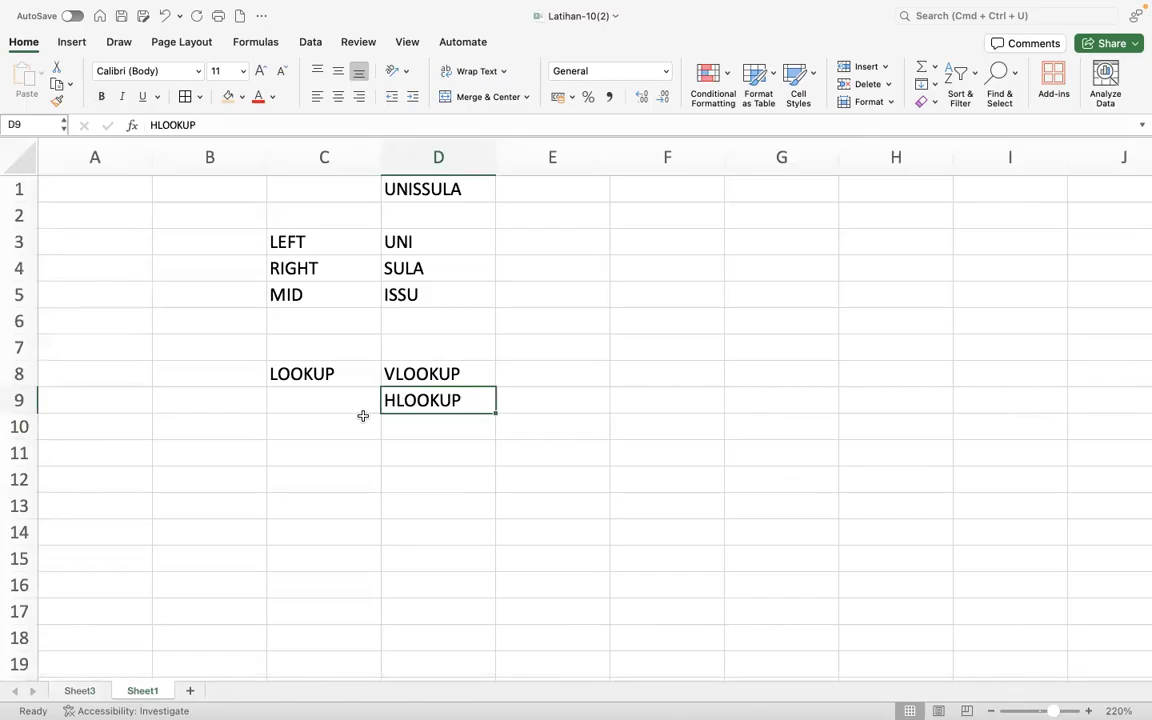
click(80, 691)
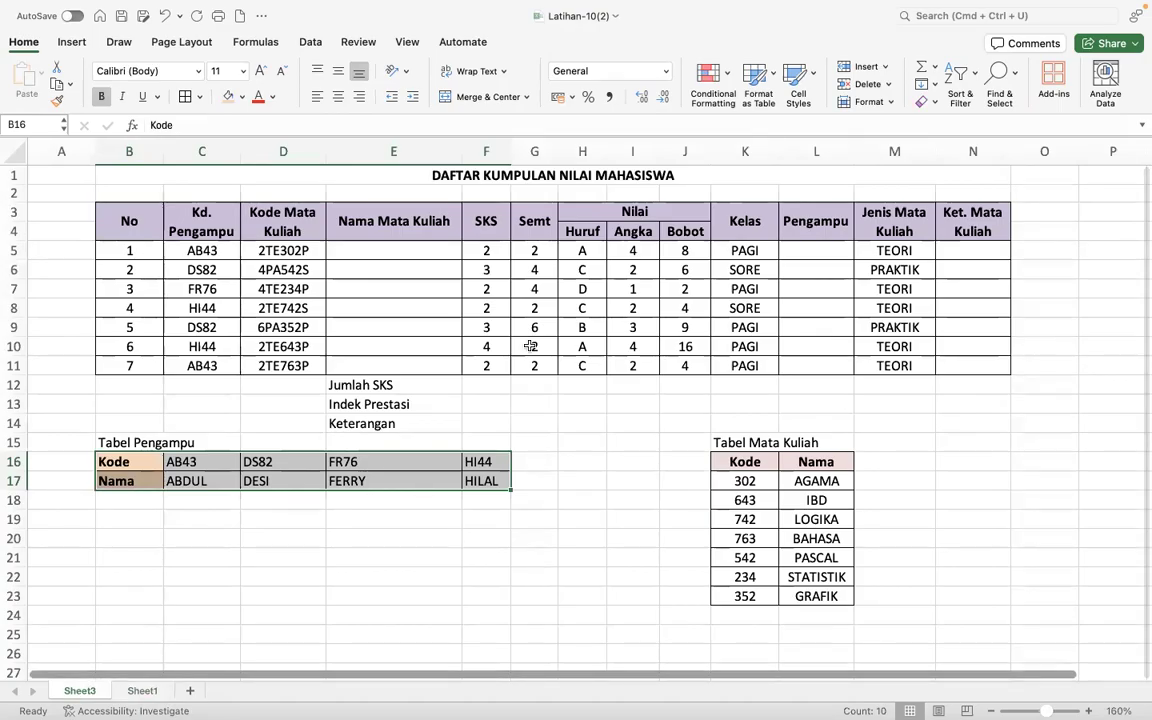
- Begin an HLOOKUP formula in the first Pengampu cell, L5, with C5 as the lookup value
click(831, 248)
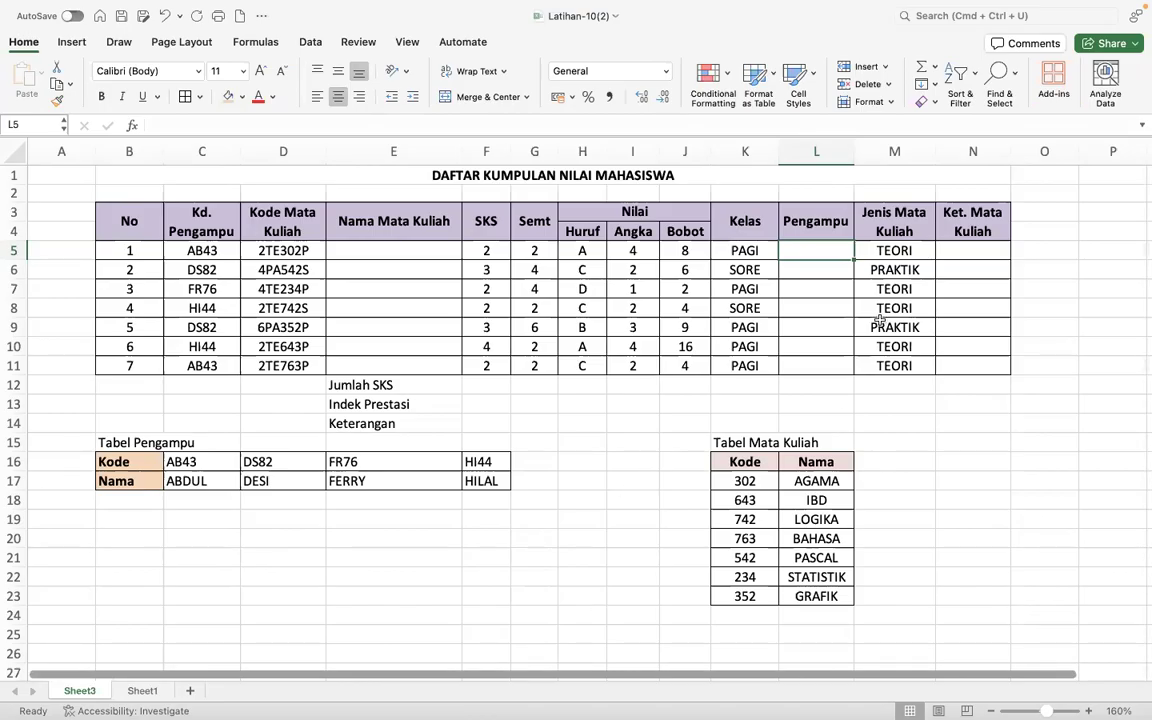
text(=)
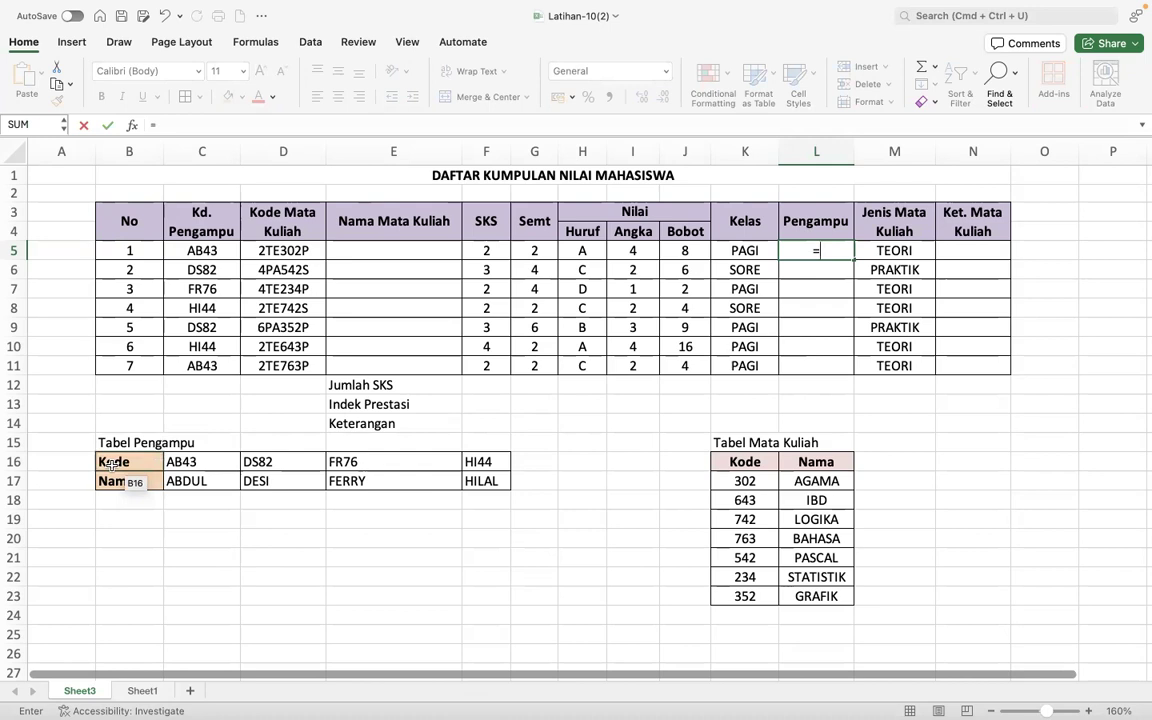
text(HLOOK)
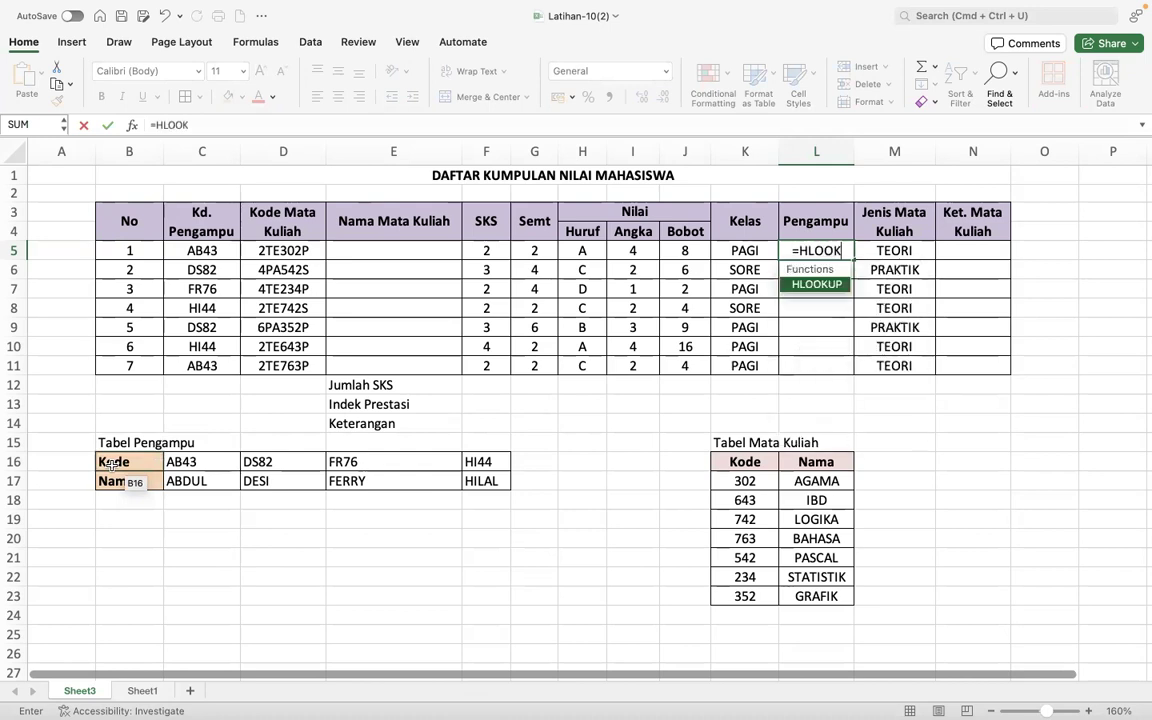
text(UP()
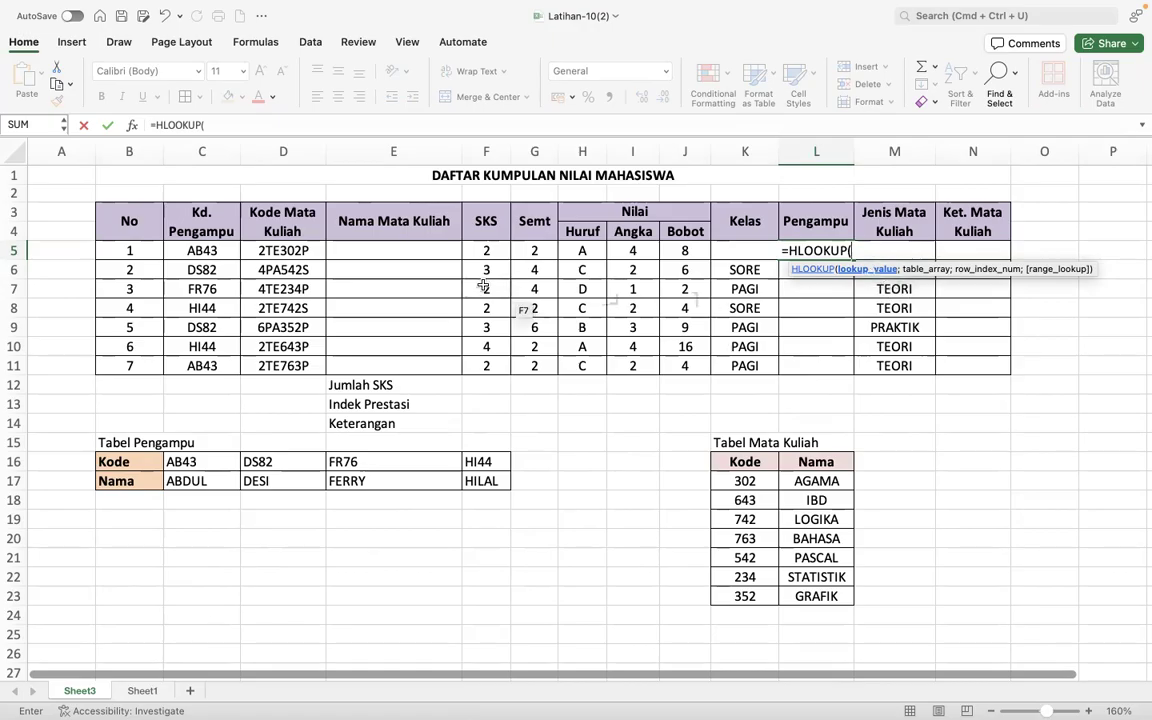
click(222, 250)
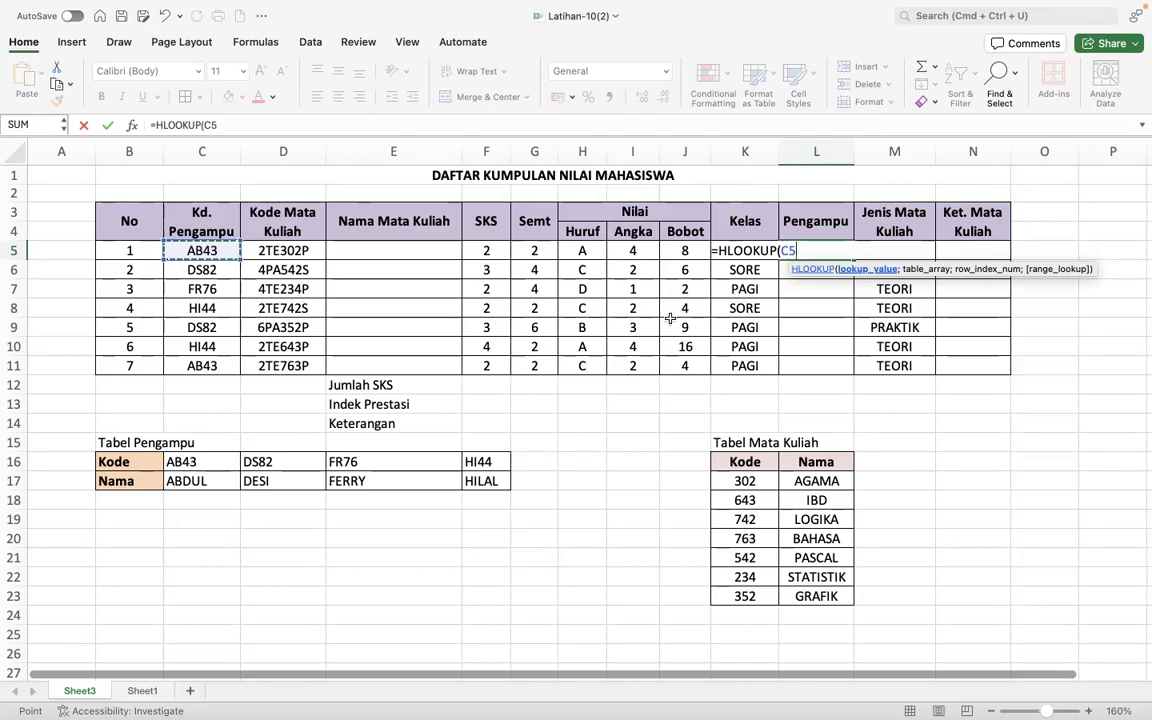
text(;)
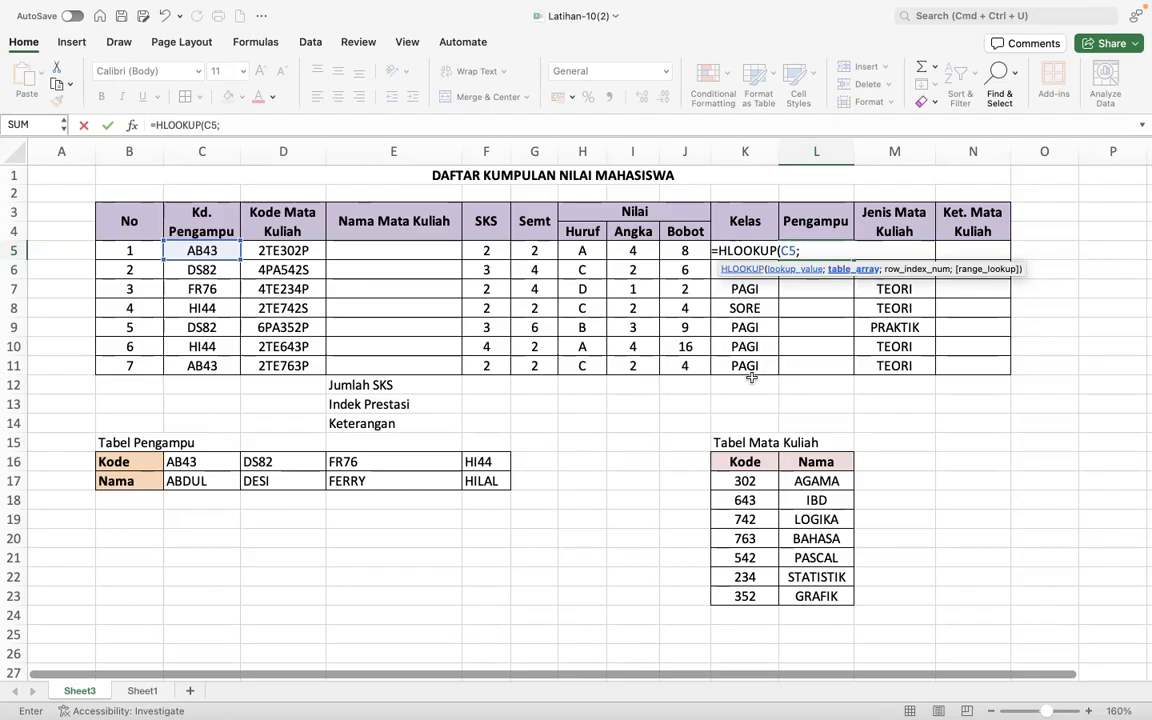
- Set the HLOOKUP table array in L5 to Tabel Pengampu as the absolute range $B$16:$F$17
click(148, 461)
drag(148, 461, 490, 481)
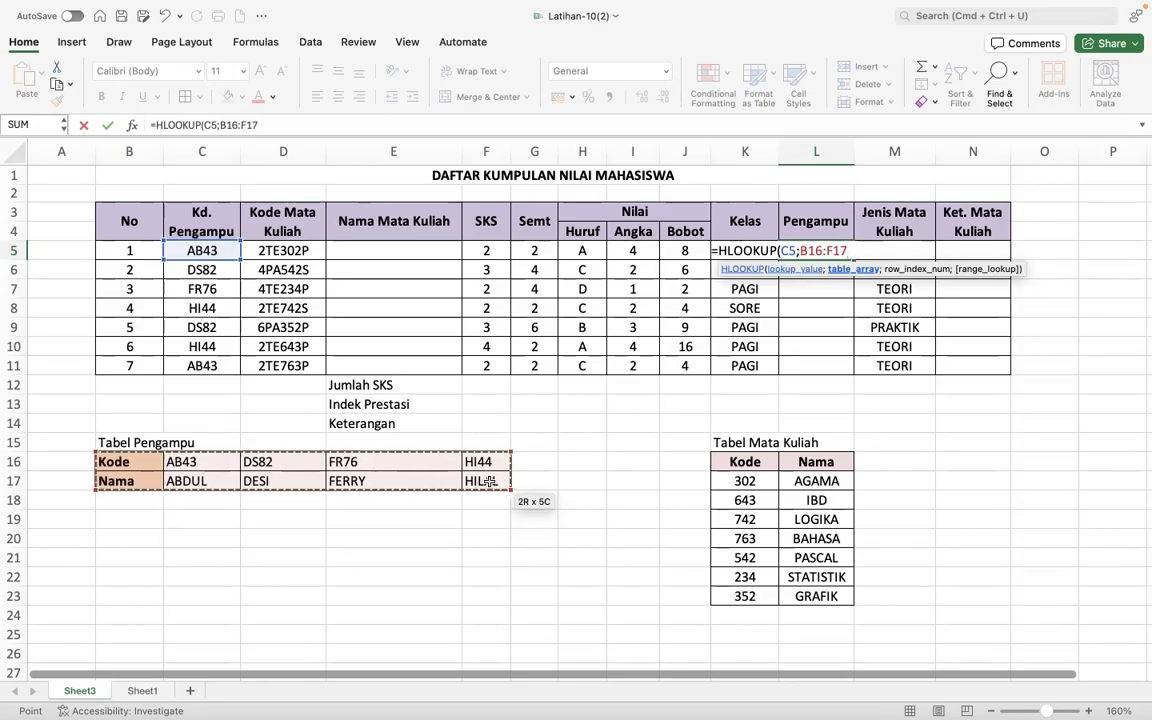
key(F4)
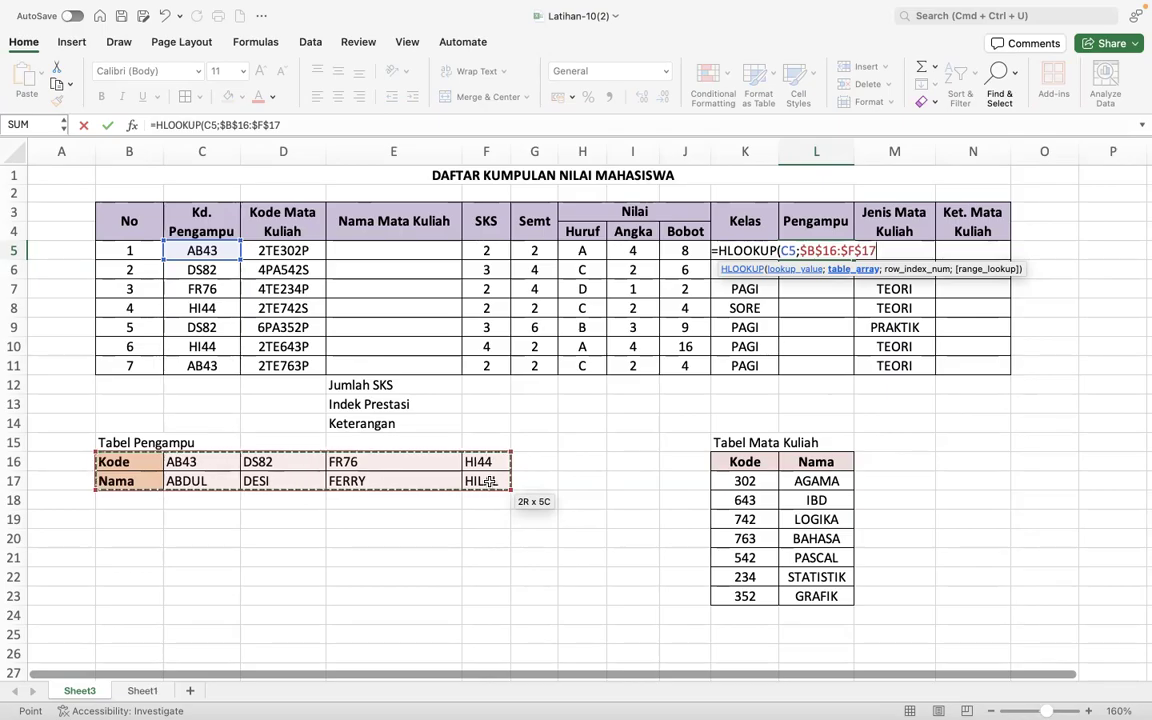
text(;2;)
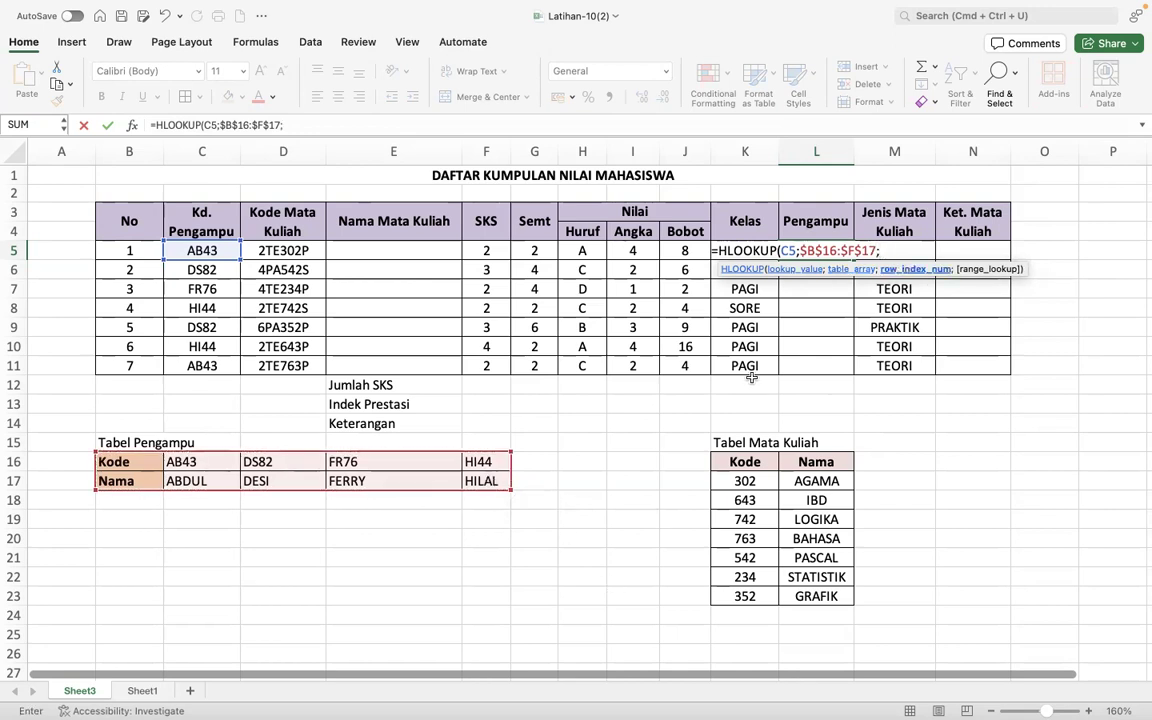
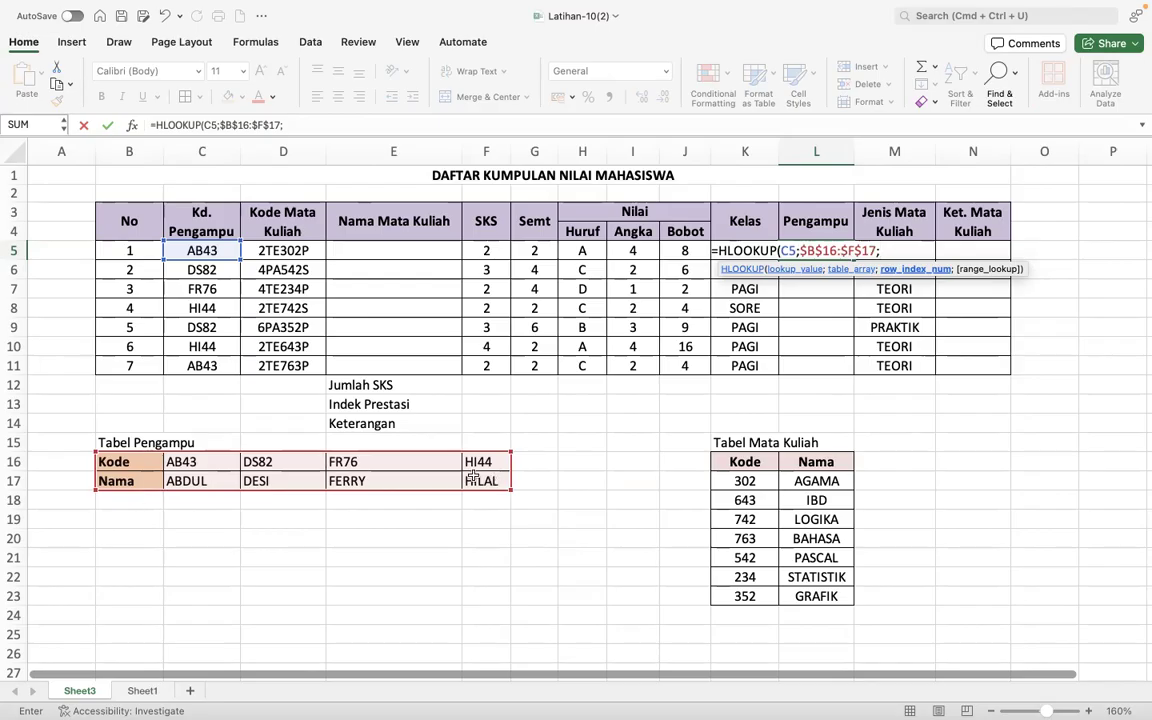
- Complete the HLOOKUP in L5 with row index 2 and exact match FALSE, and fill it down the Pengampu column to L11
text(2)
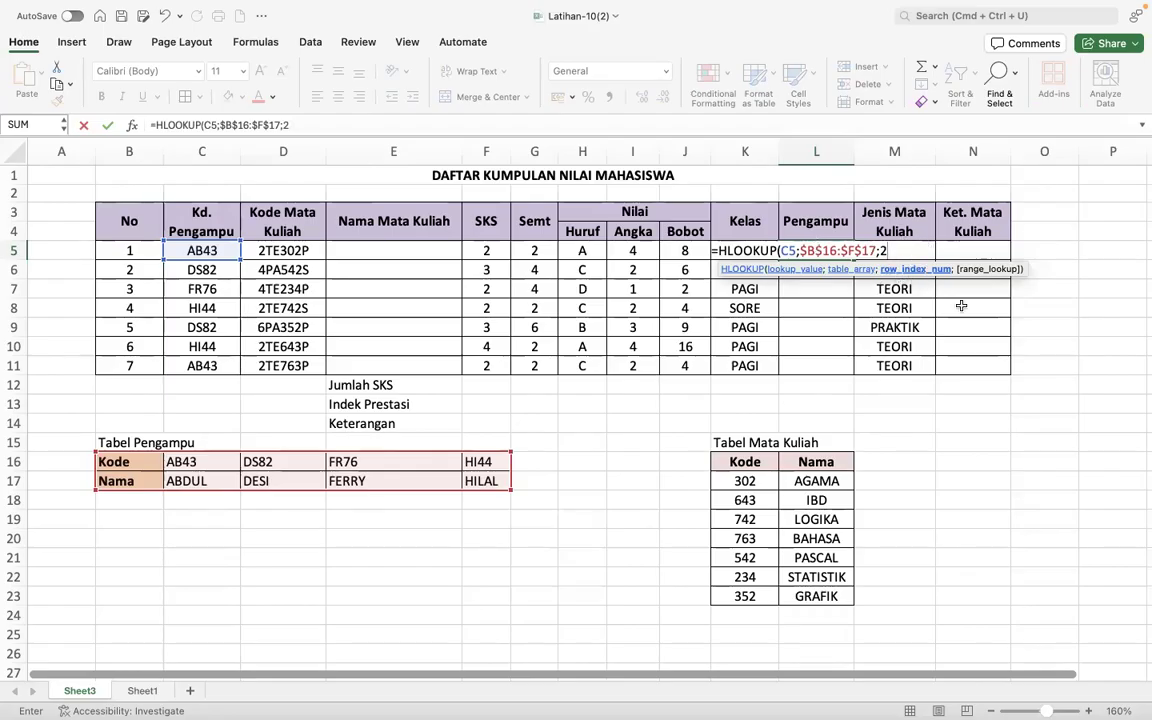
text(;)
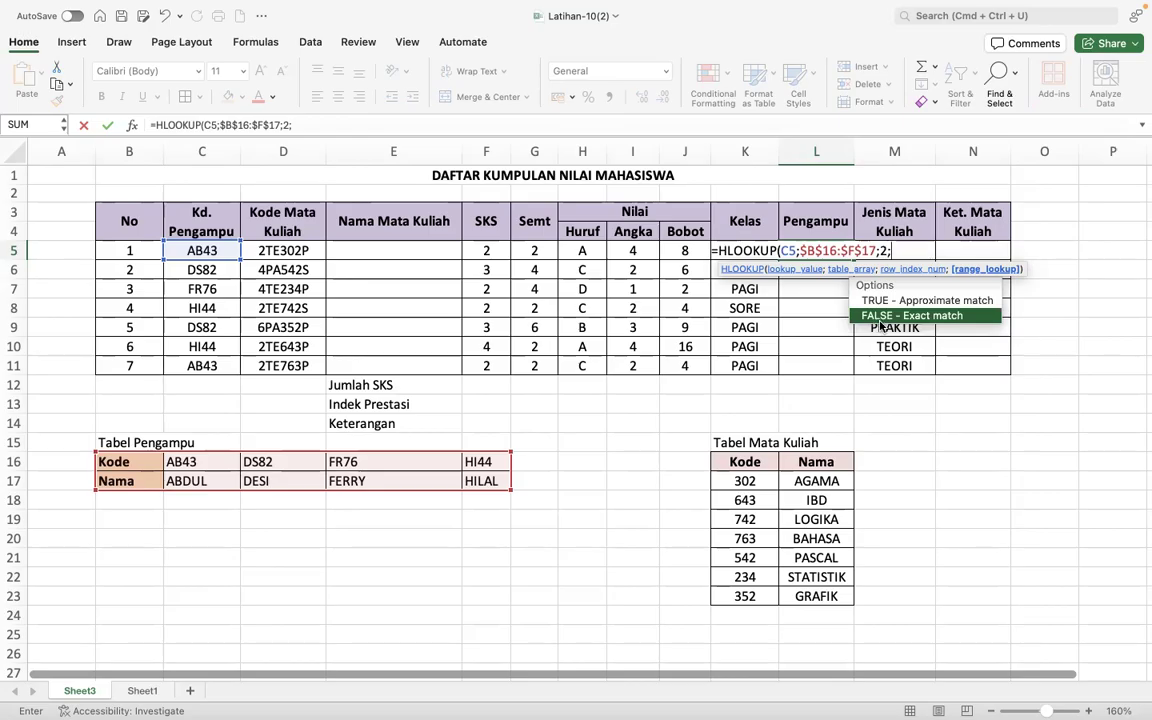
double_click(880, 315)
key(Return)
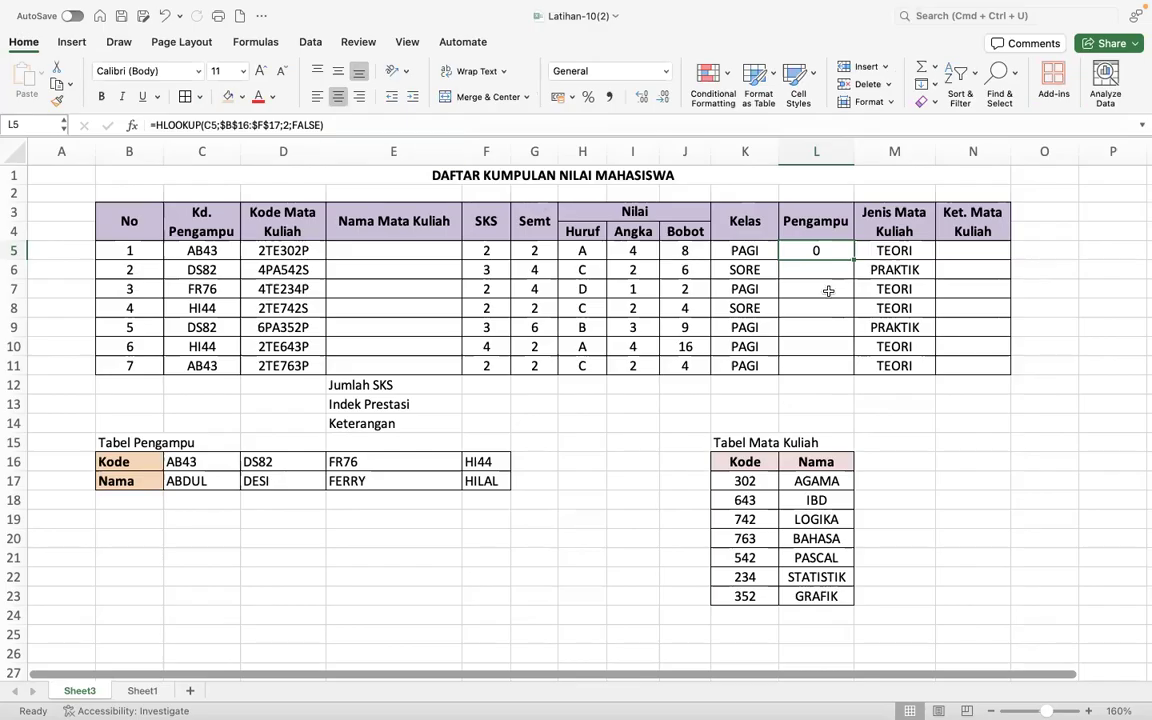
drag(853, 259, 841, 372)
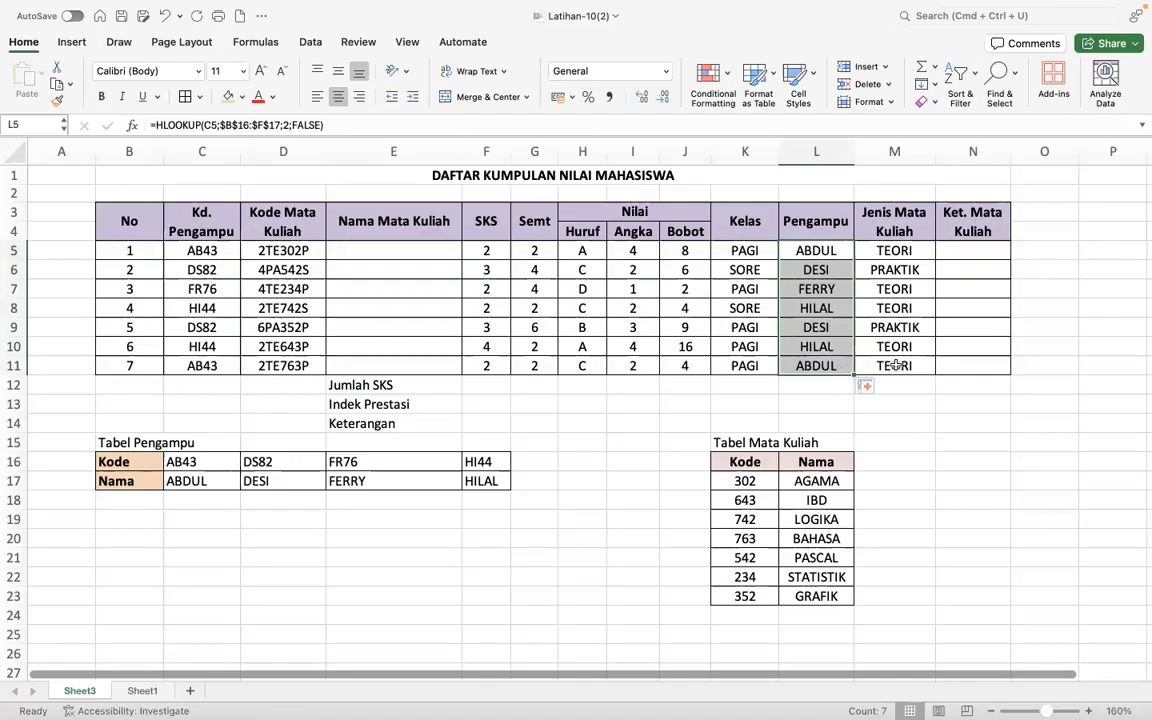
- Review the HLOOKUP formulas in Pengampu cells L7 and L5 and the ranges they reference
click(838, 292)
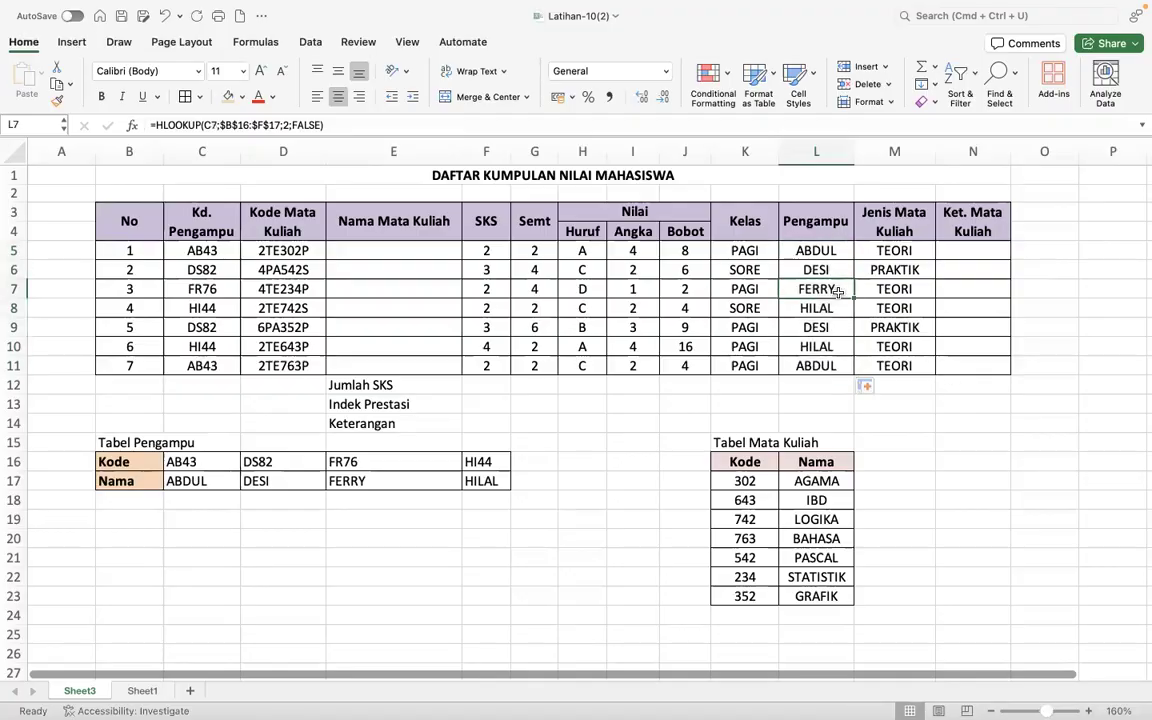
click(829, 250)
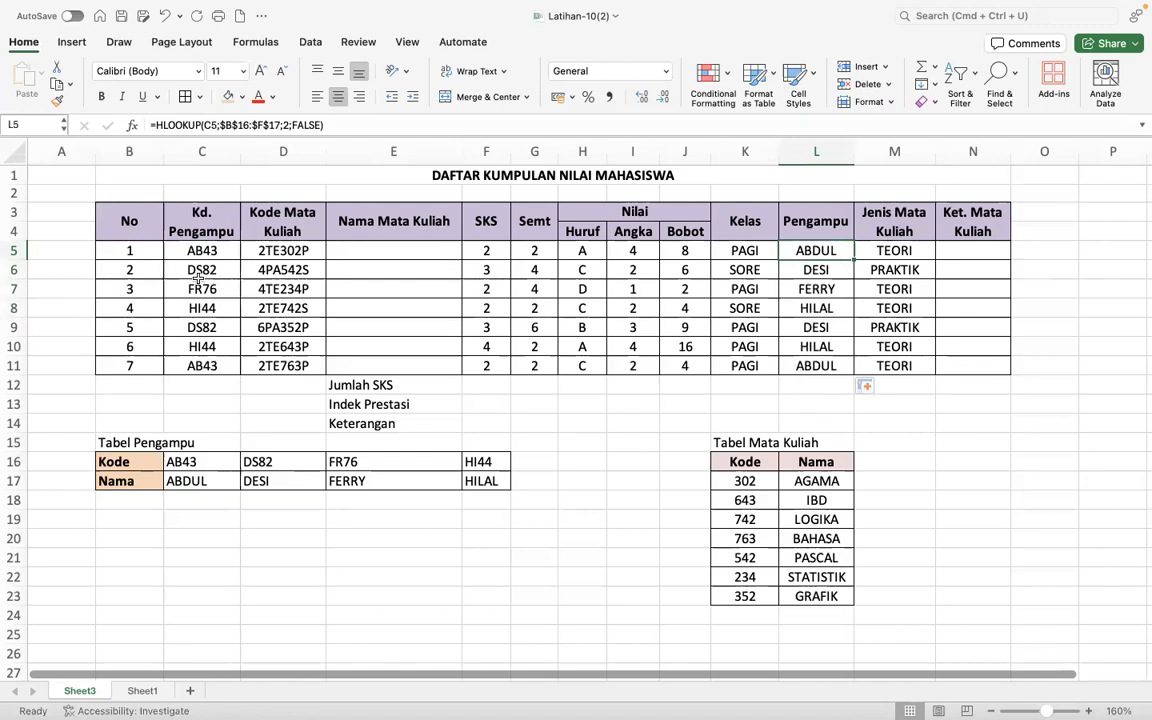
double_click(805, 250)
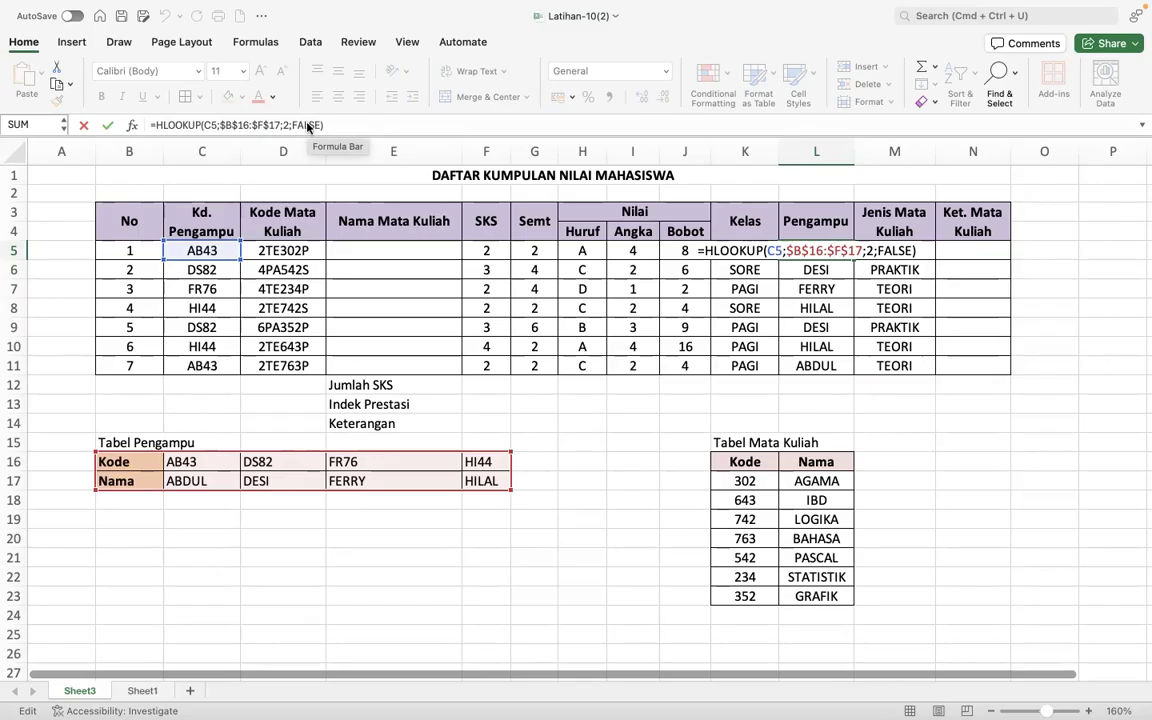
key(Return)
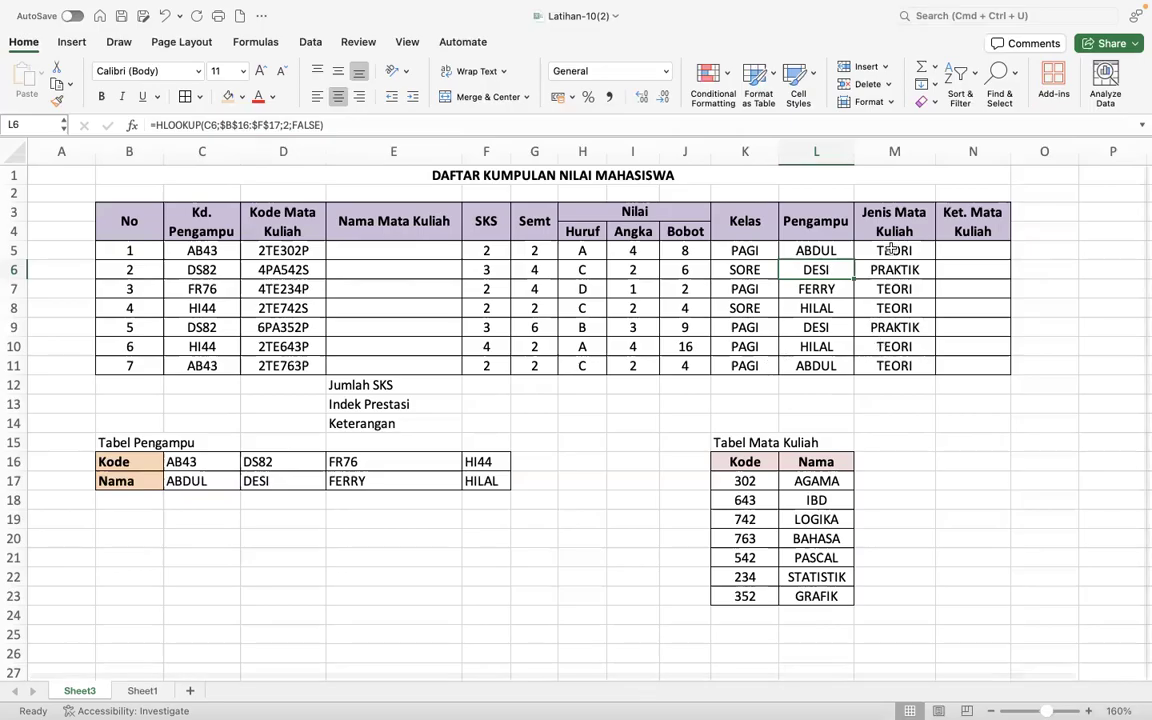
- Begin a VLOOKUP formula in the first Nama Mata Kuliah cell, E5
click(438, 256)
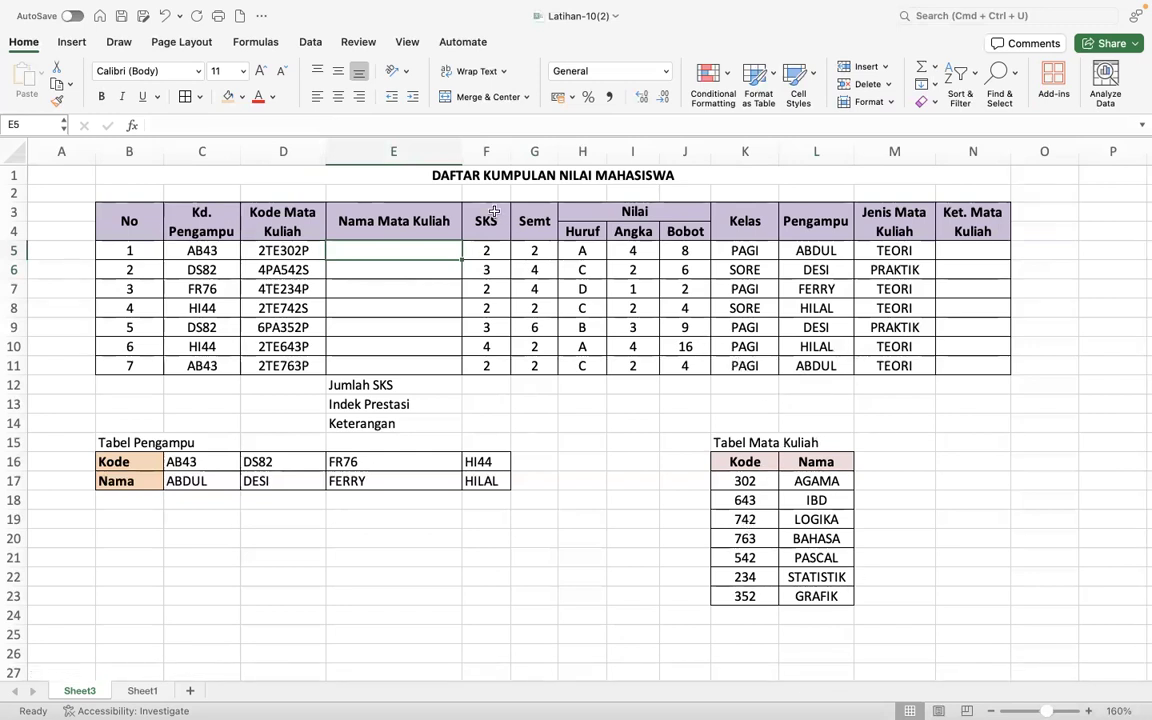
text(=)
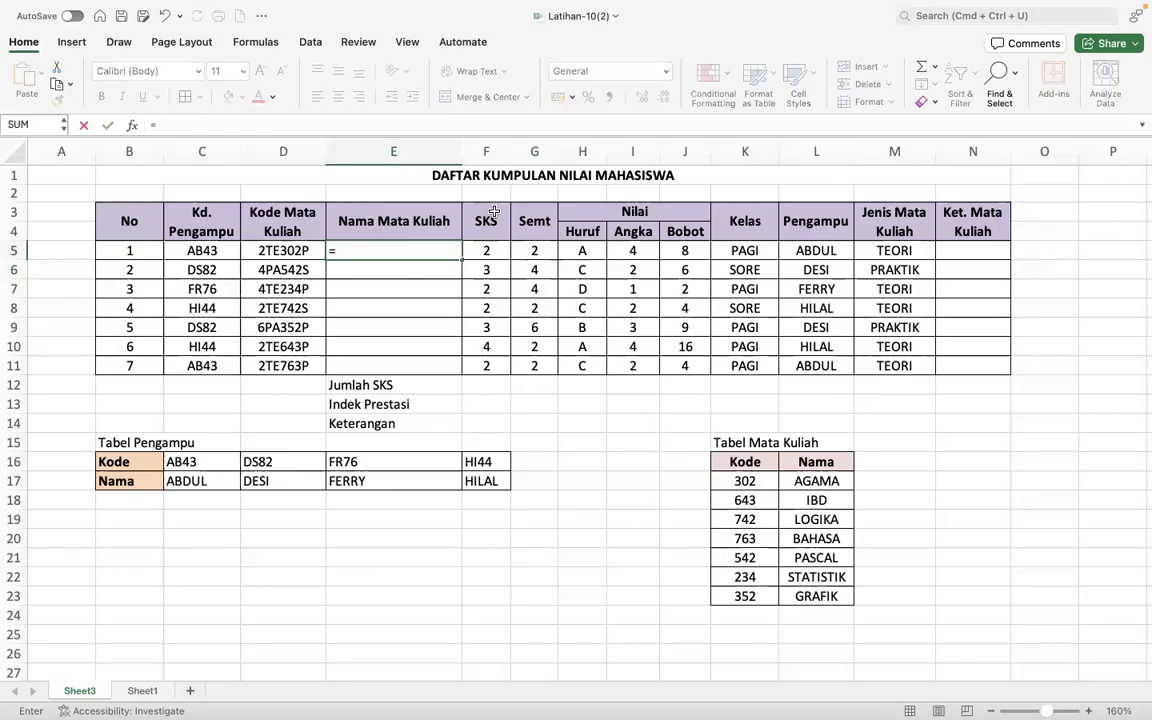
text(VLOOKUP()
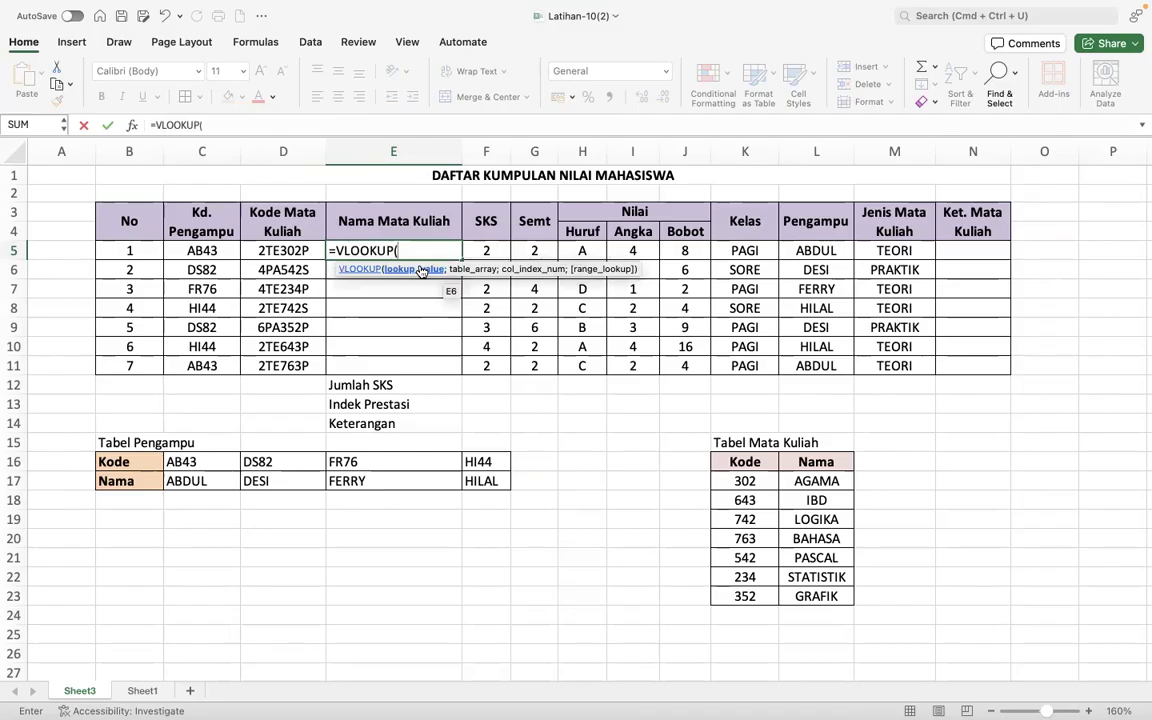
click(283, 250)
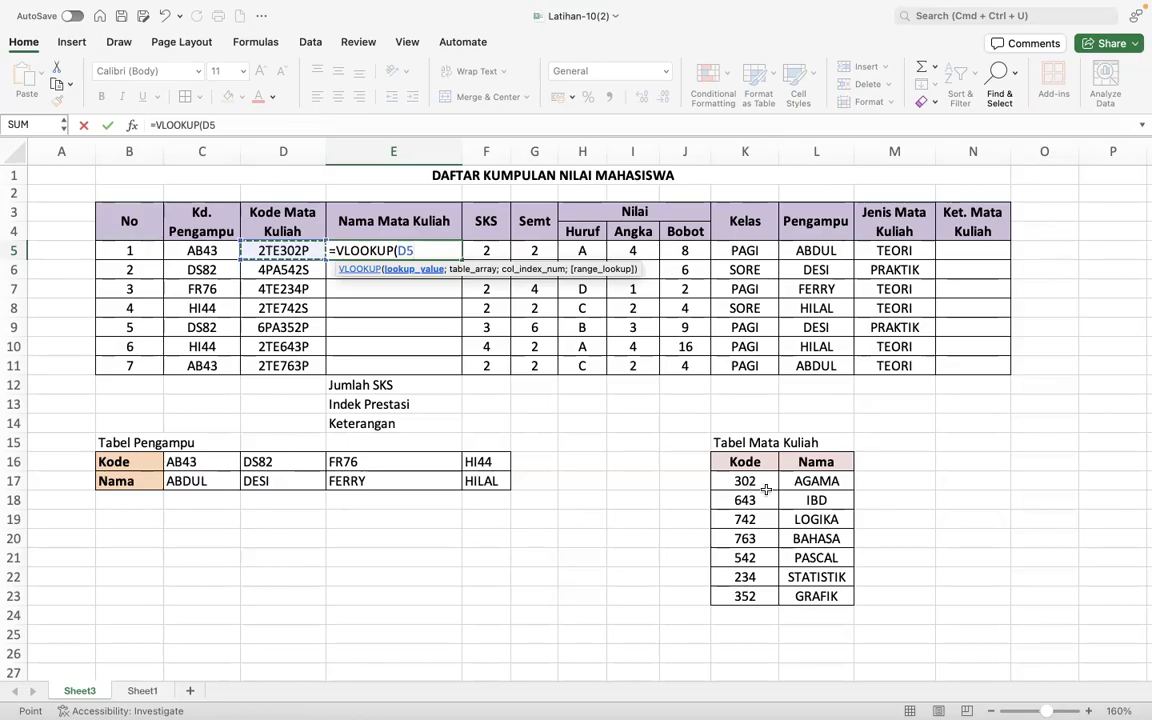
click(766, 490)
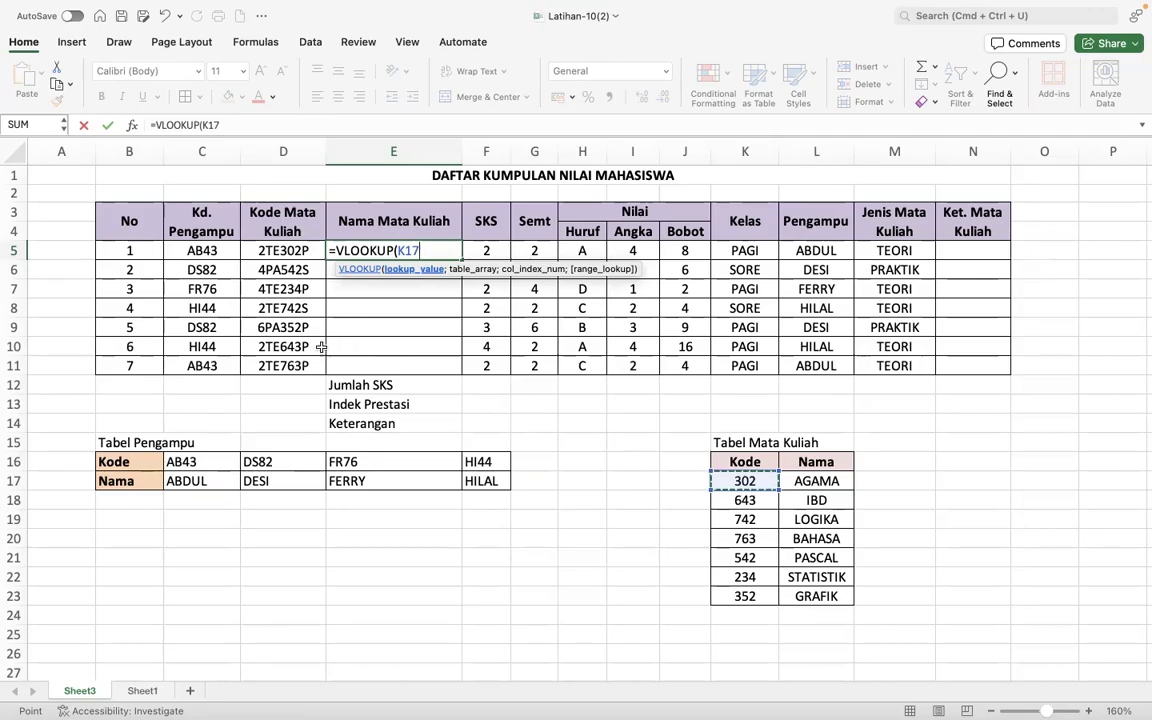
key(BackSpace)
key(BackSpace)
key(BackSpace)
- Set the VLOOKUP lookup value in E5 to MID(D5;4;3), extracting three characters of the Kode Mata Kuliah from the fourth
text(MID)
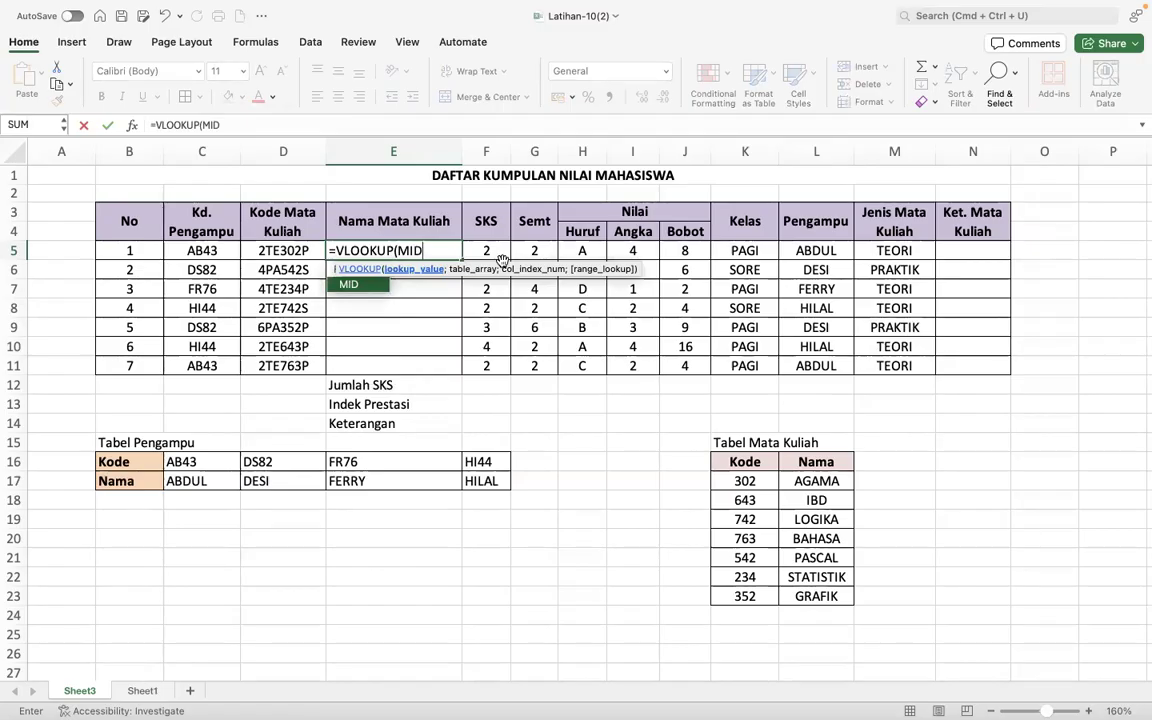
text(()
click(286, 250)
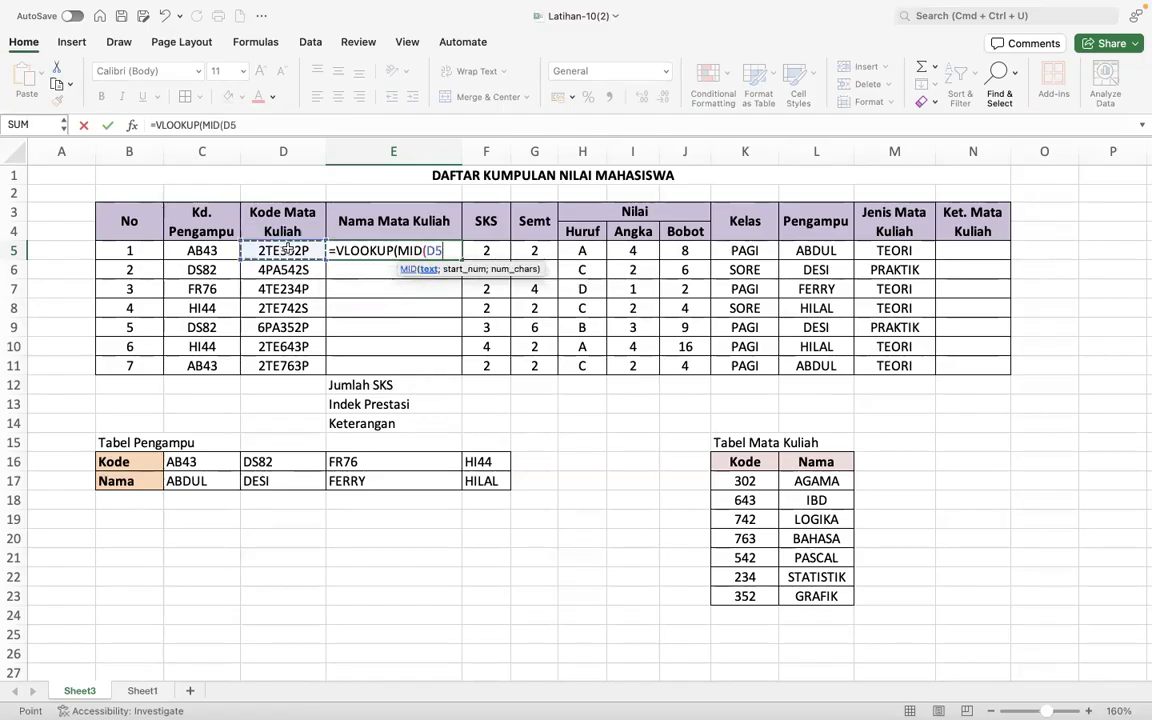
text(;)
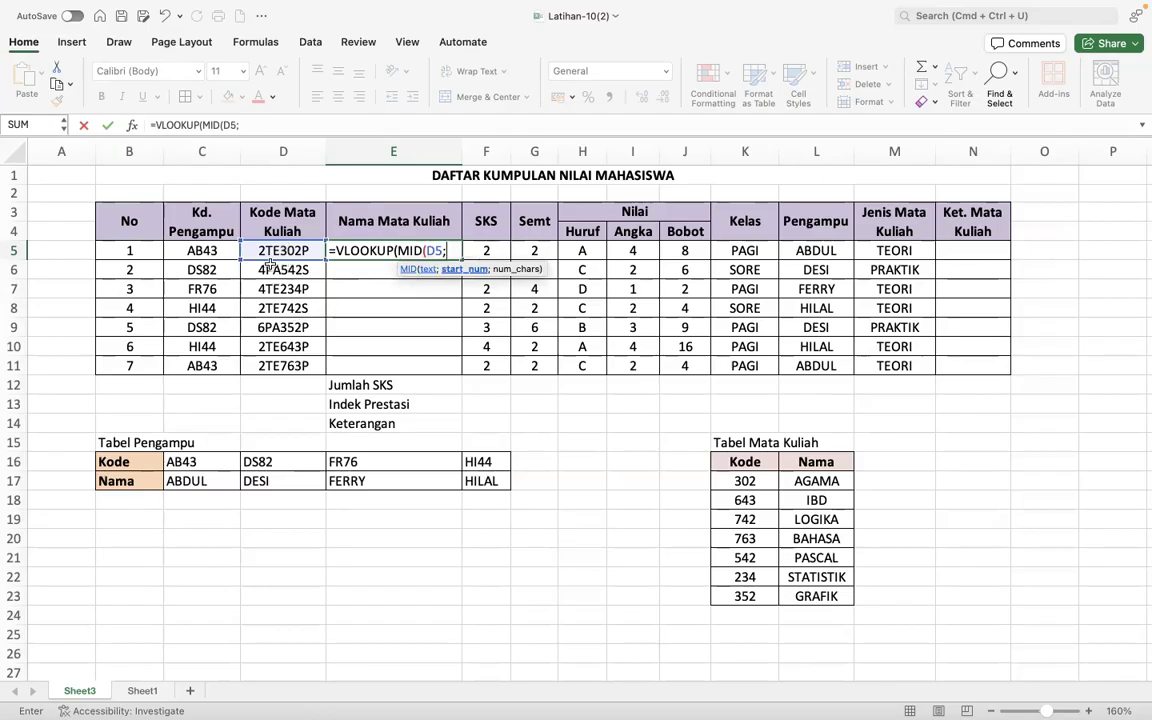
text(4;)
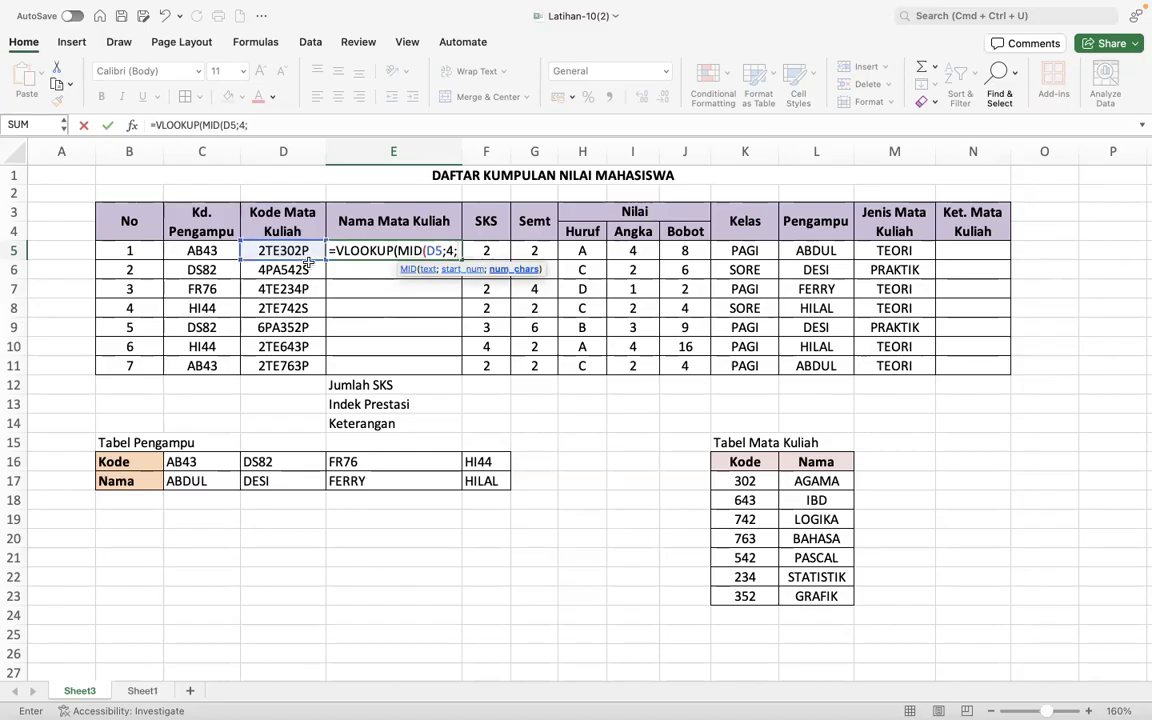
text(3))
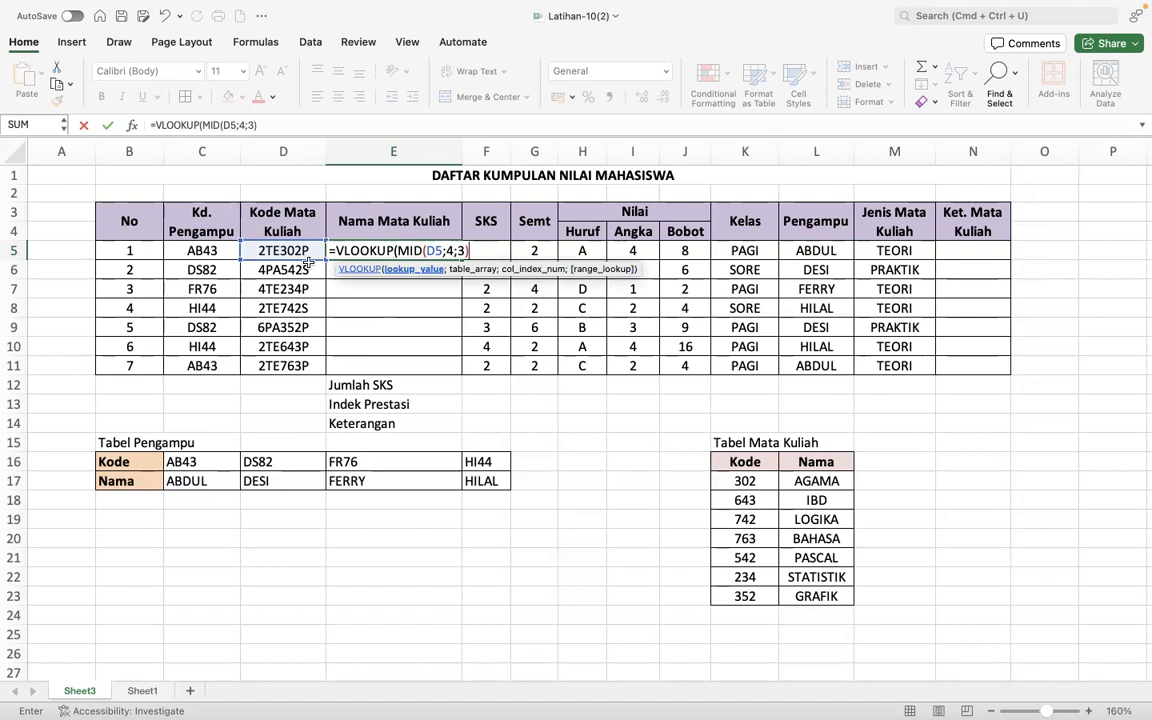
key(Return)
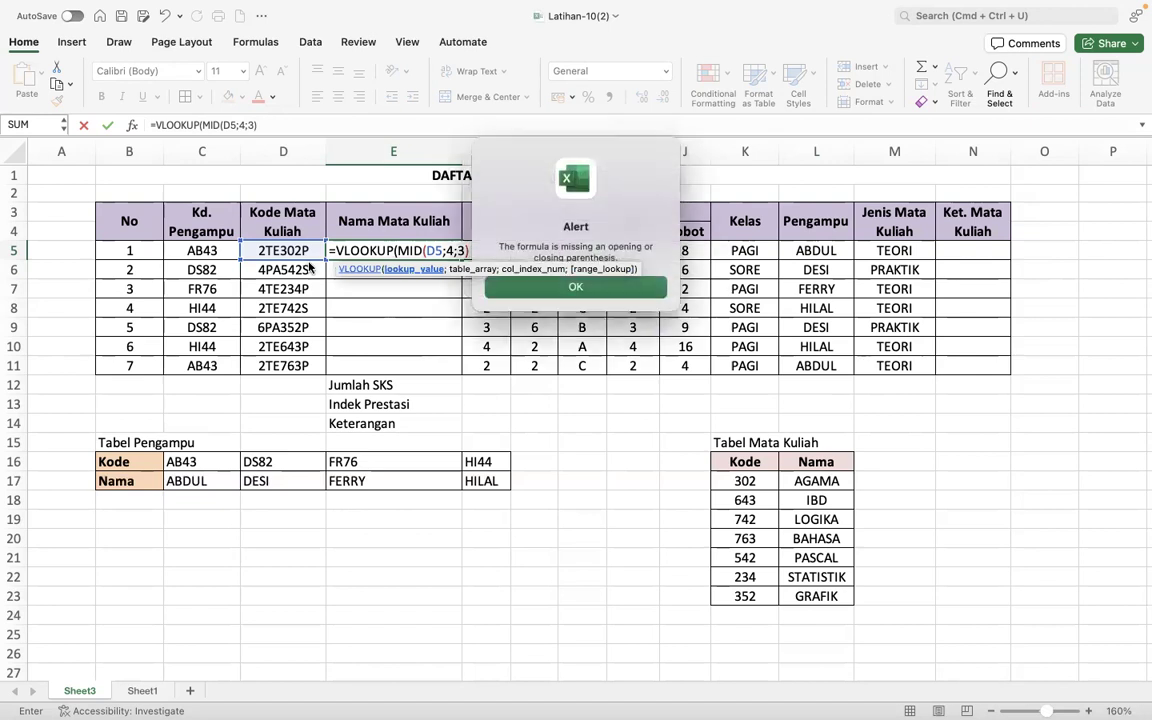
click(558, 290)
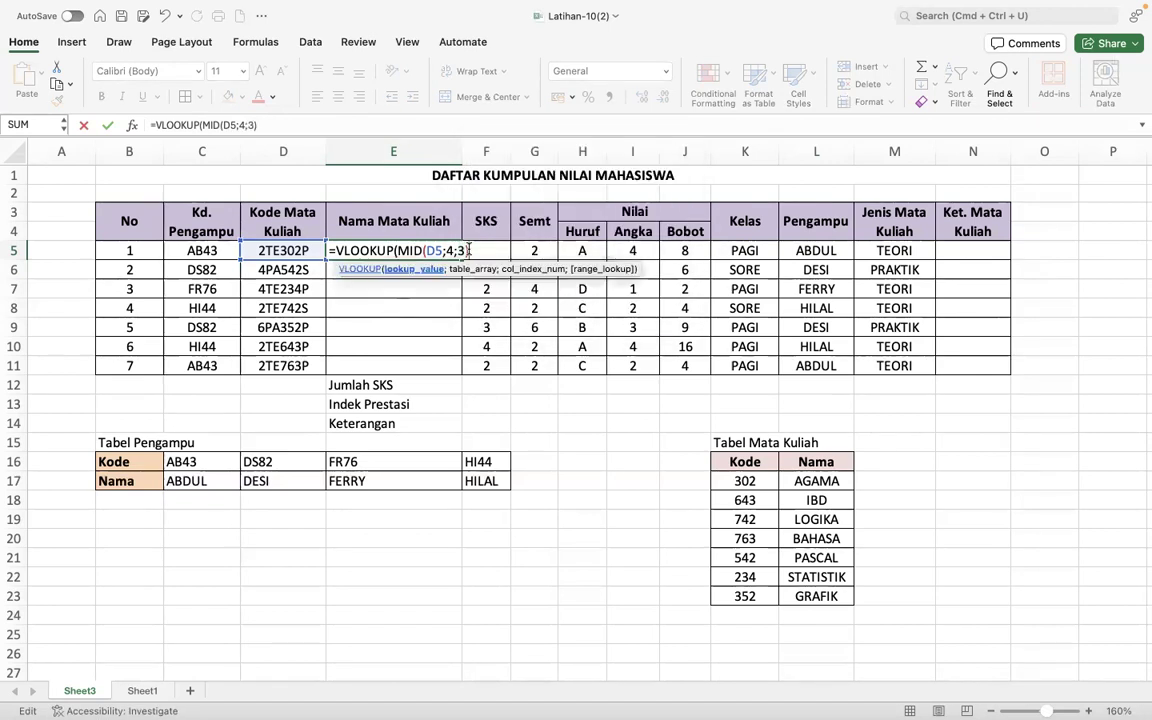
- Set the VLOOKUP table array in E5 to Tabel Mata Kuliah as the absolute range $K$16:$L$23
text(;)
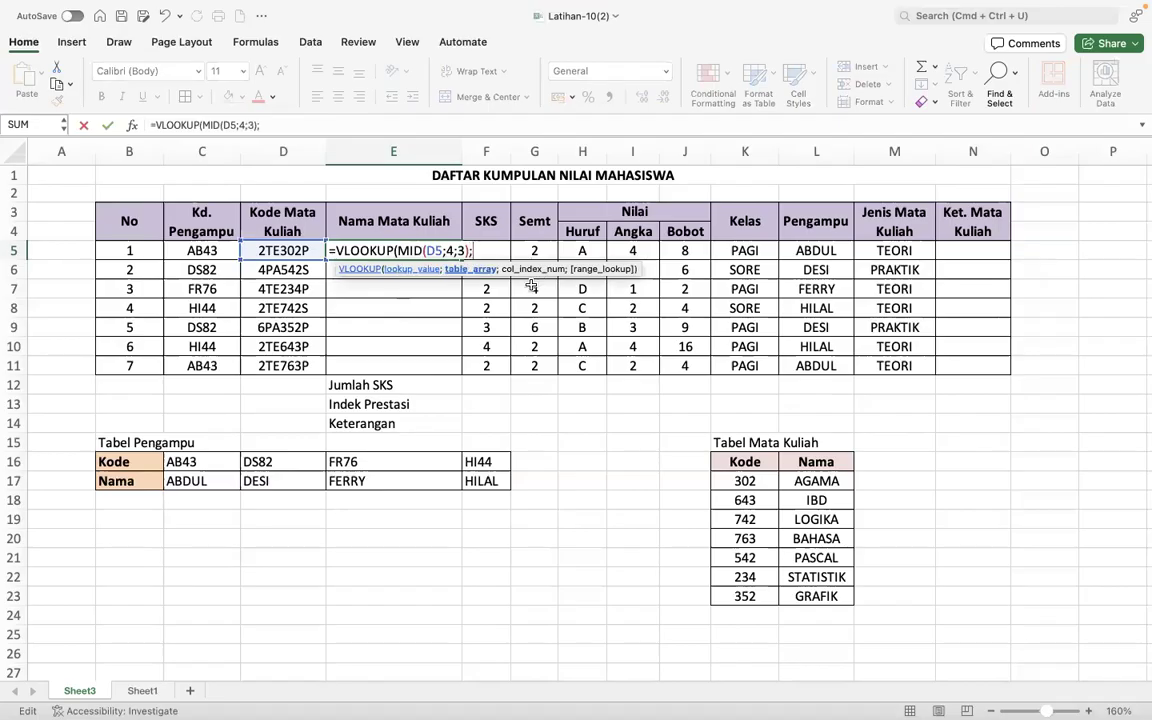
drag(745, 465, 810, 600)
key(F4)
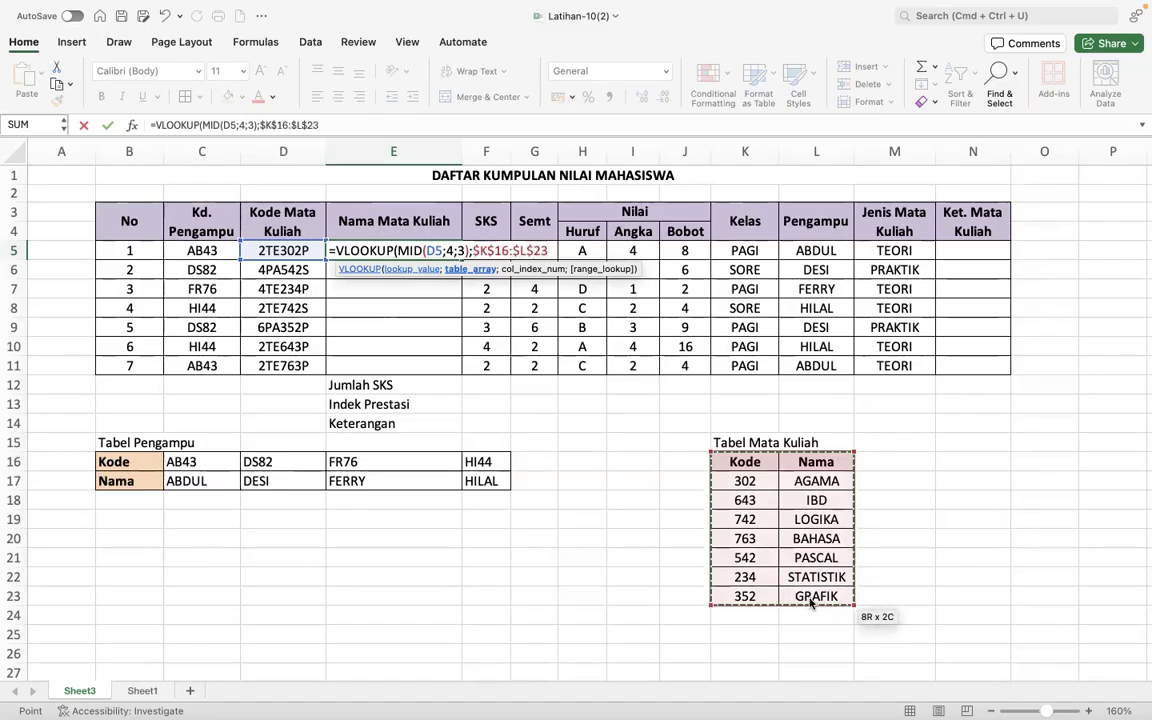
- Complete the VLOOKUP in E5 with column index 2 and exact match FALSE, and fill it down to E11
text(;)
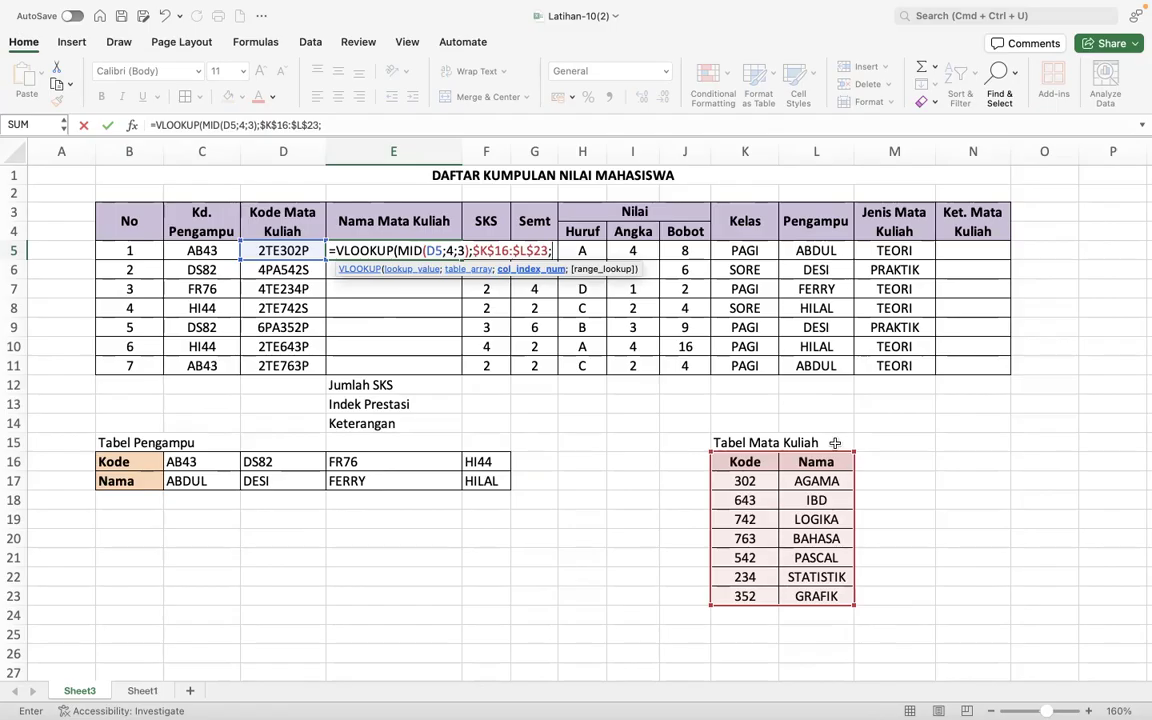
text(2;)
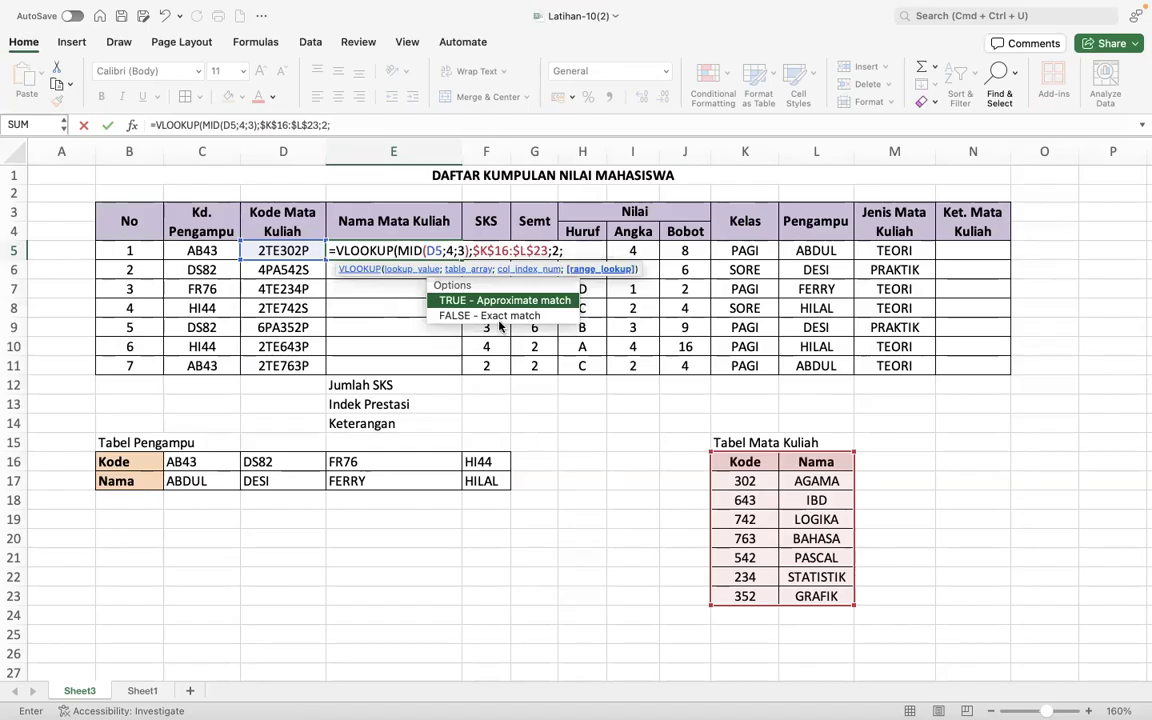
double_click(501, 316)
key(Return)
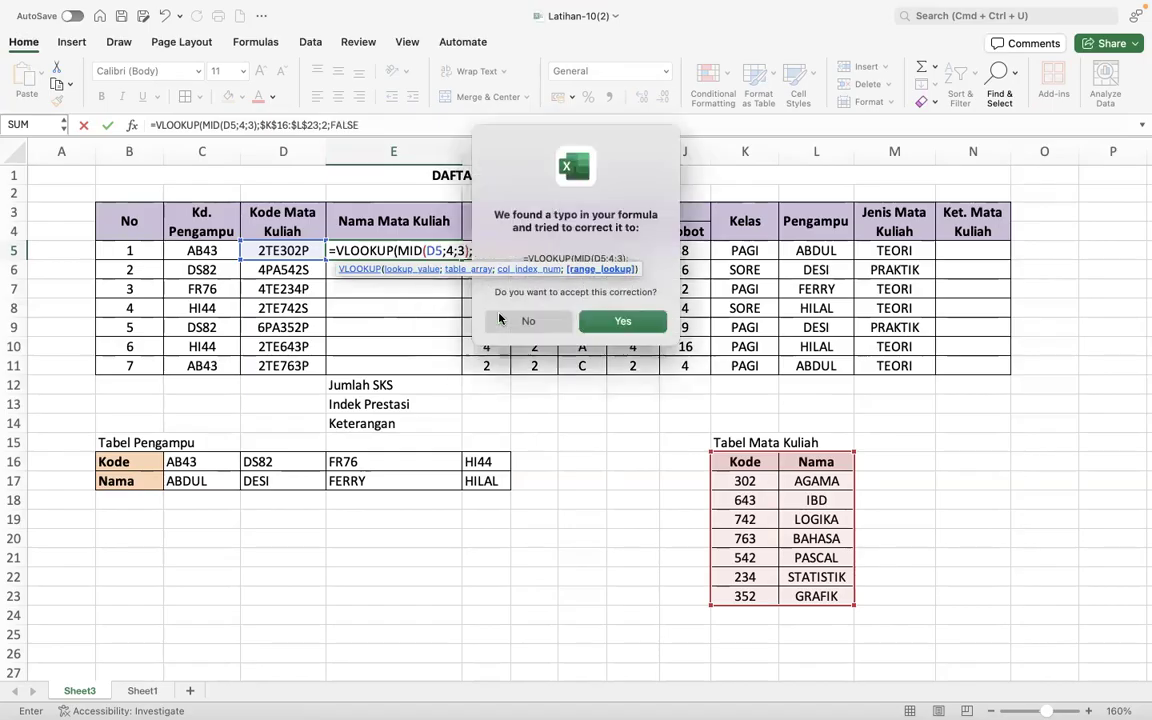
click(617, 324)
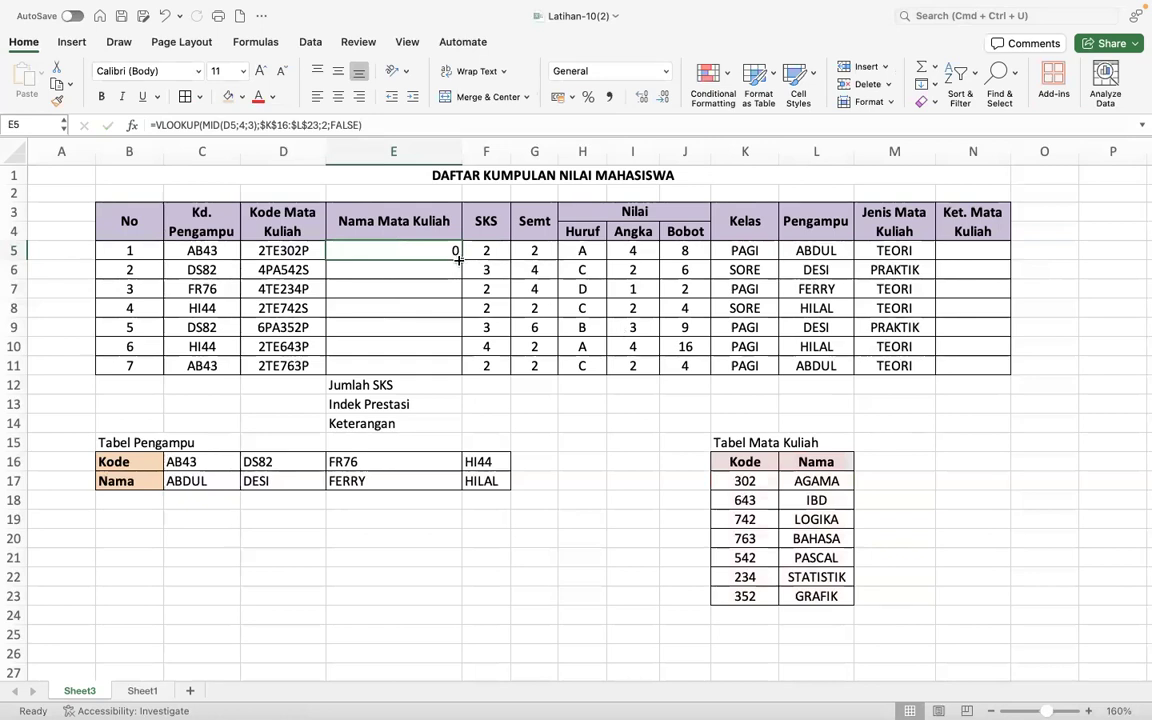
drag(459, 259, 463, 370)
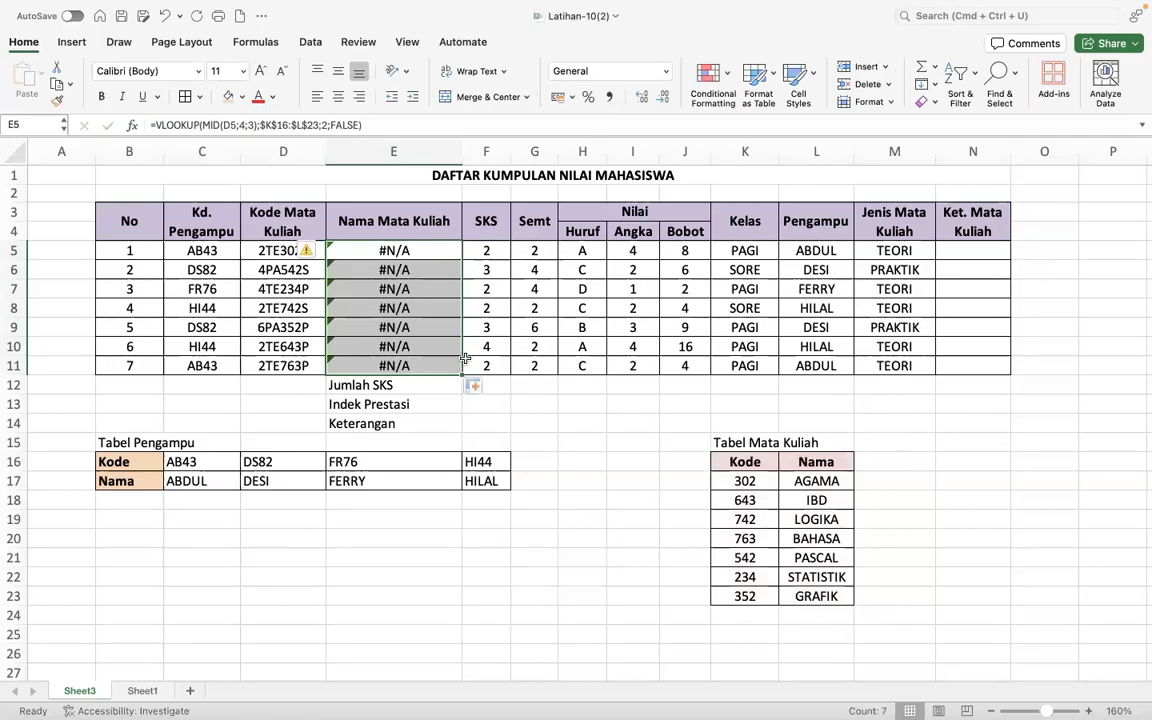
- Compare the VLOOKUP formula in E5 and its source code in D5 with the first Tabel Mata Kuliah code, K17
click(407, 252)
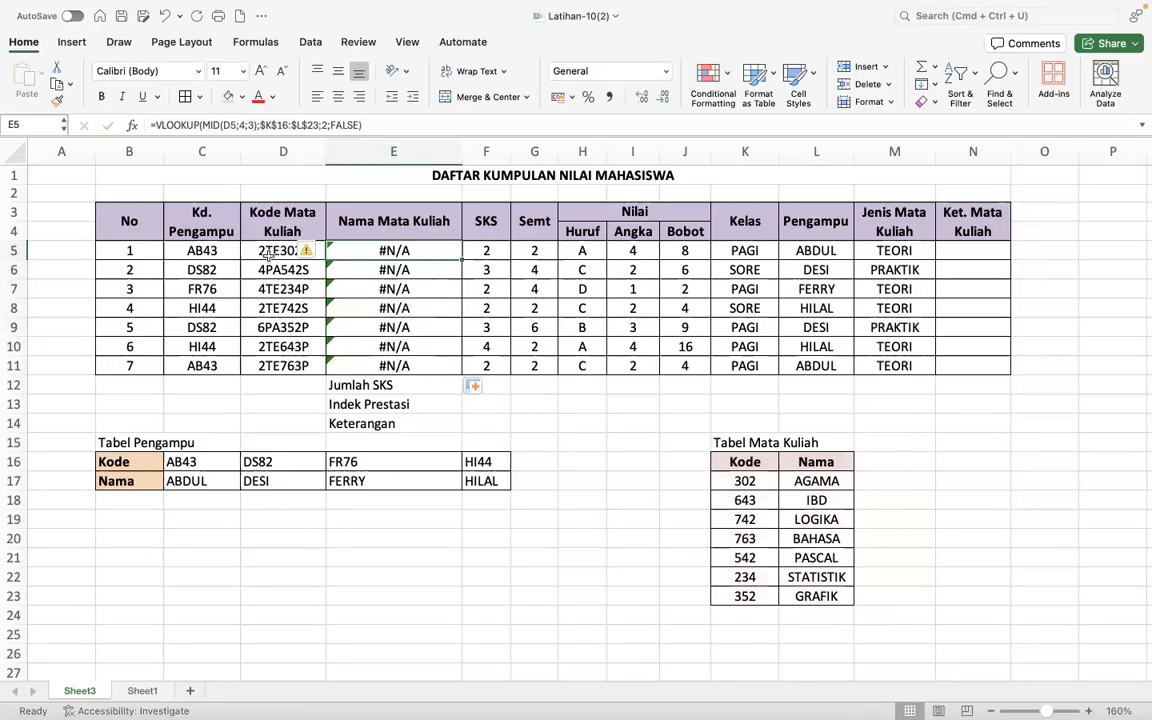
click(264, 251)
click(754, 482)
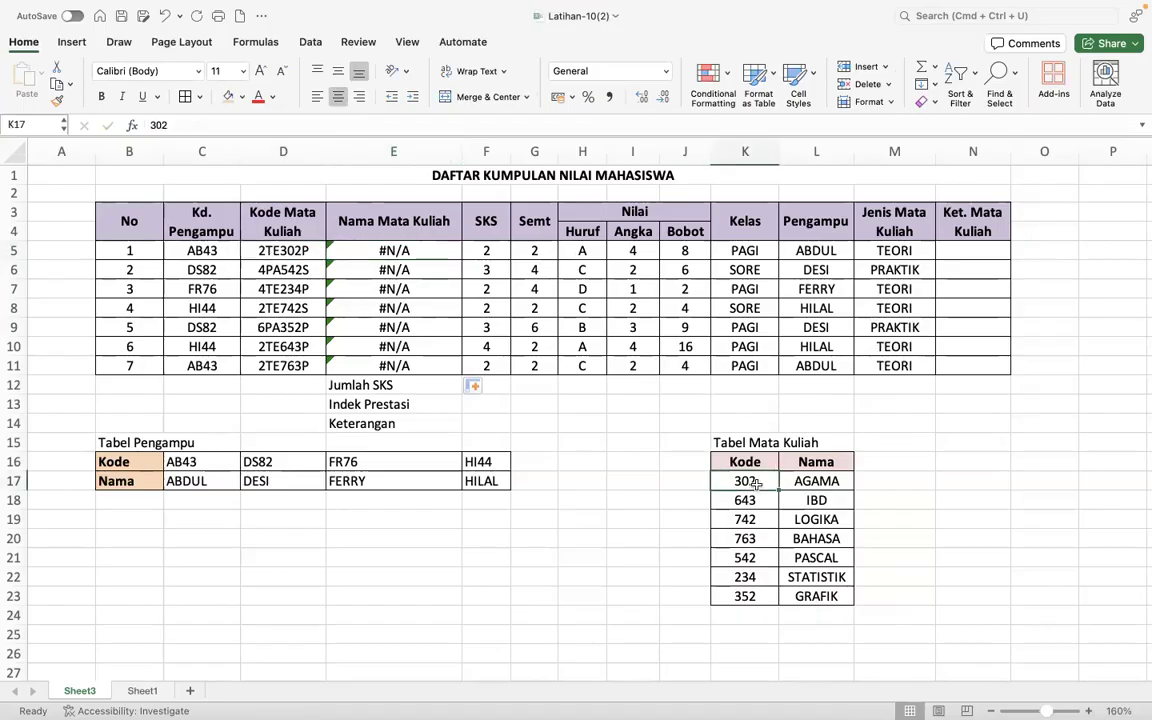
click(282, 252)
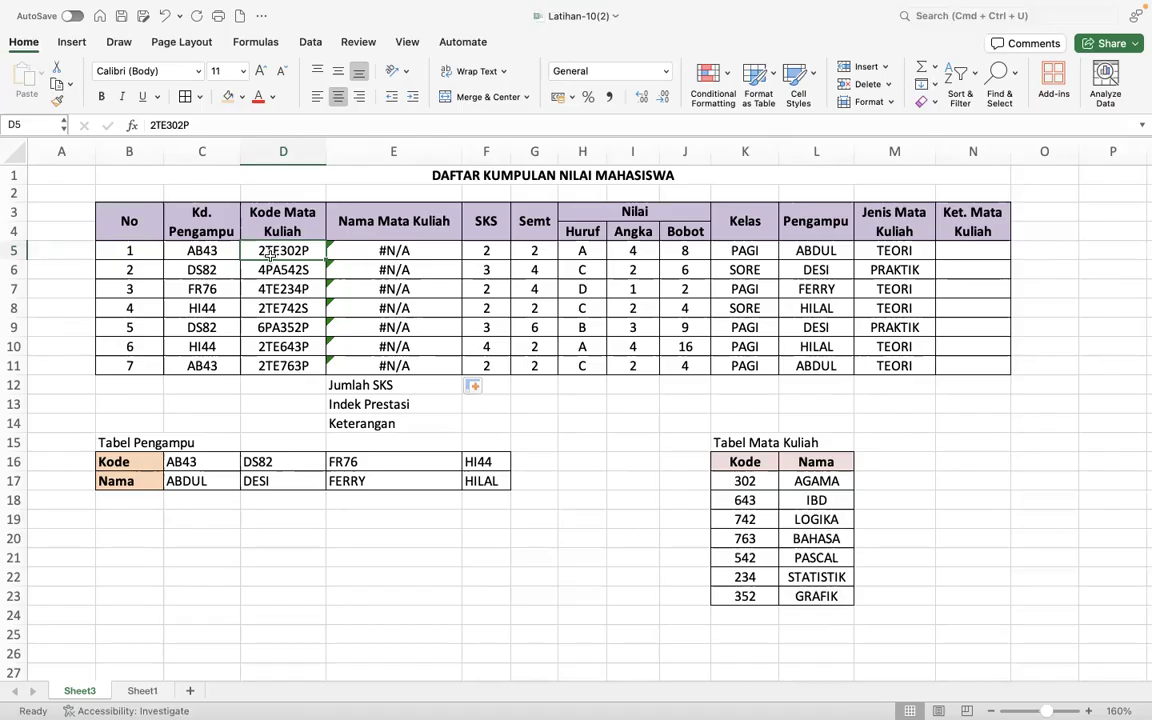
- Re-enter 302 as the first code of Tabel Mata Kuliah in K17
click(751, 482)
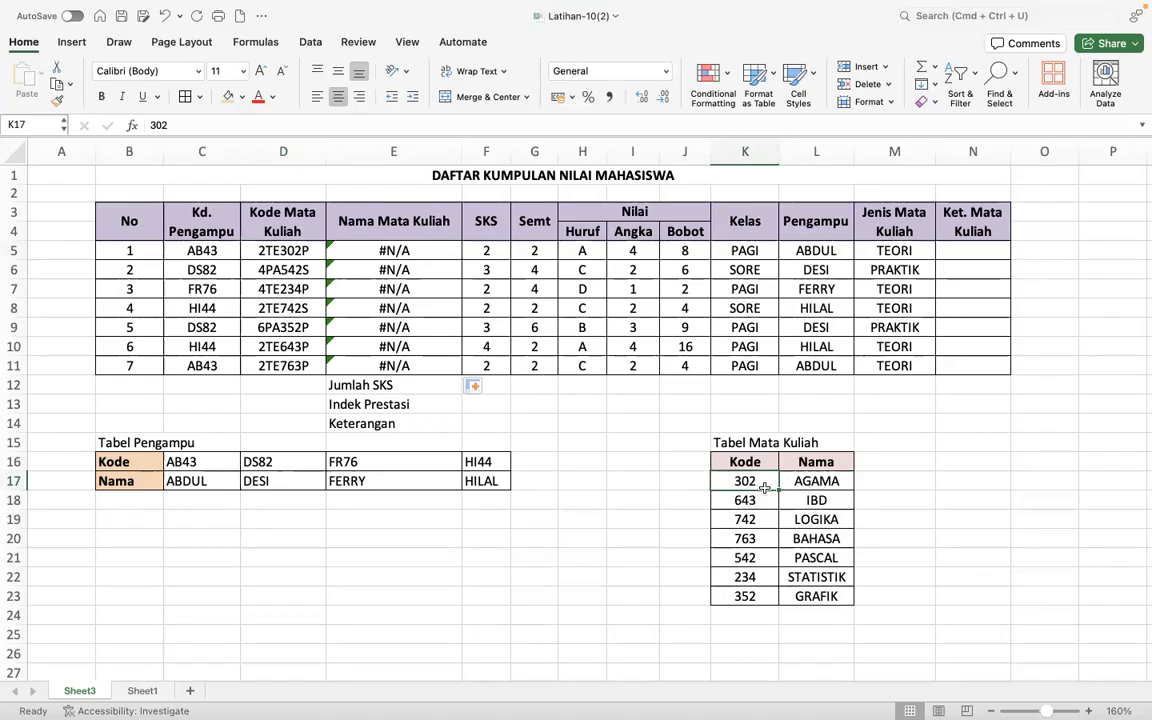
text(302)
key(Return)
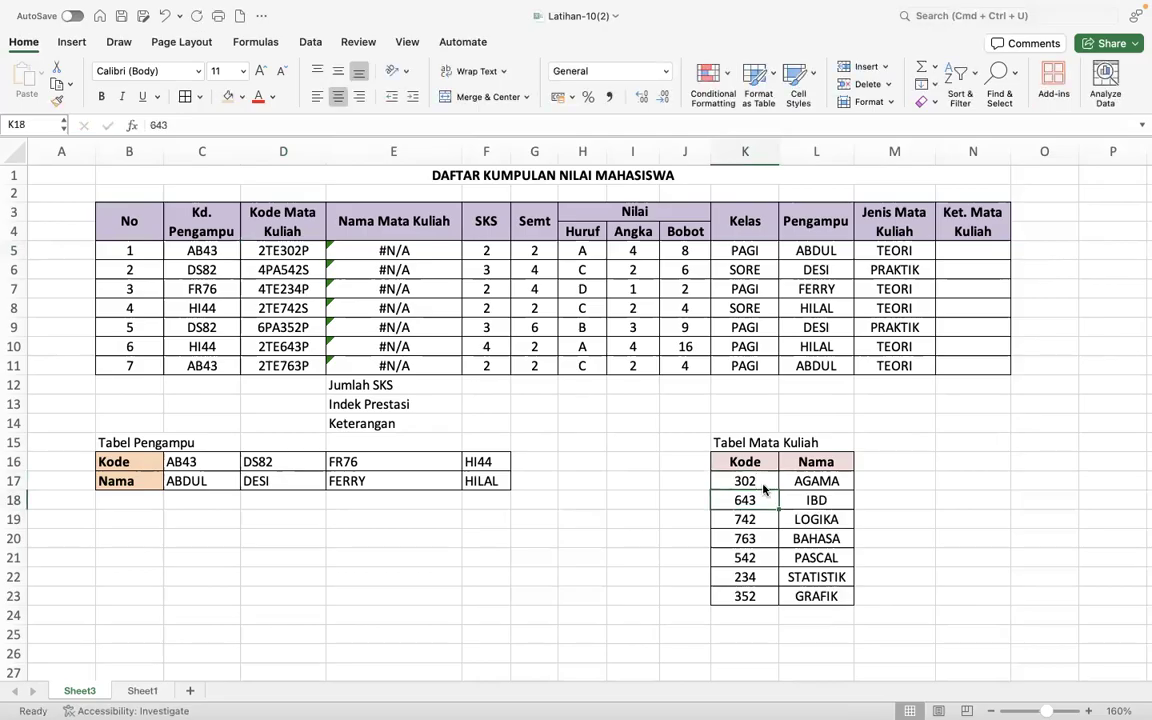
- Recheck the code in K17 against the lookup value used by the E5 formula
click(763, 486)
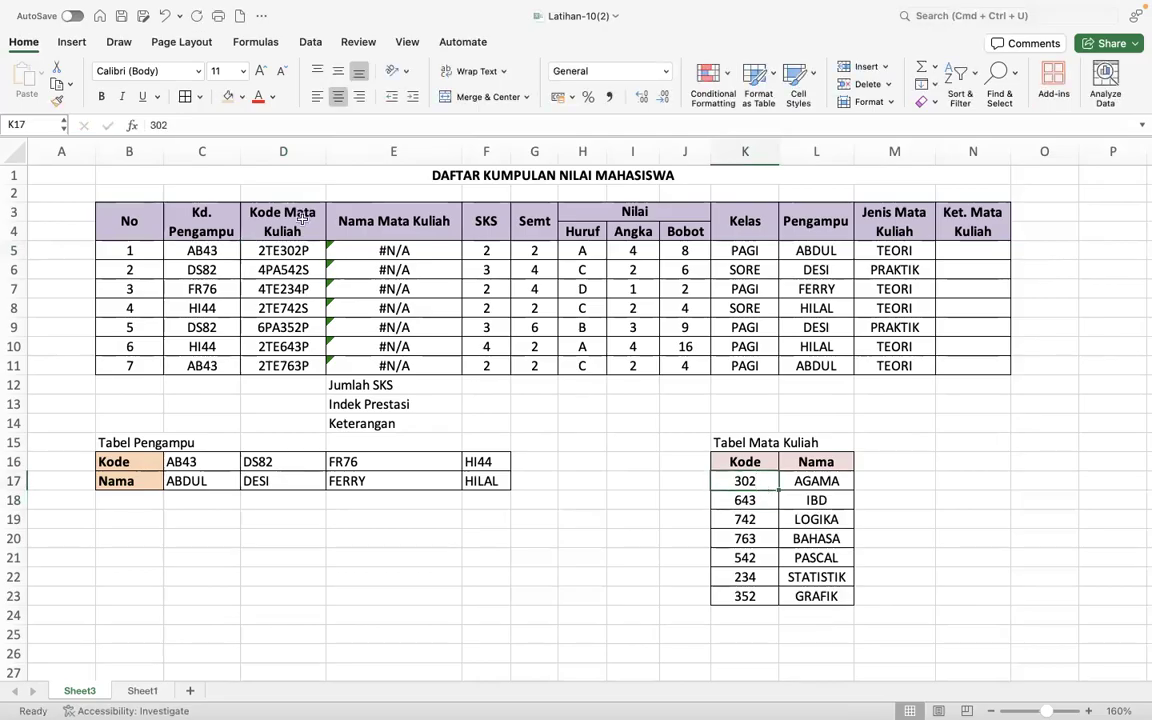
click(348, 249)
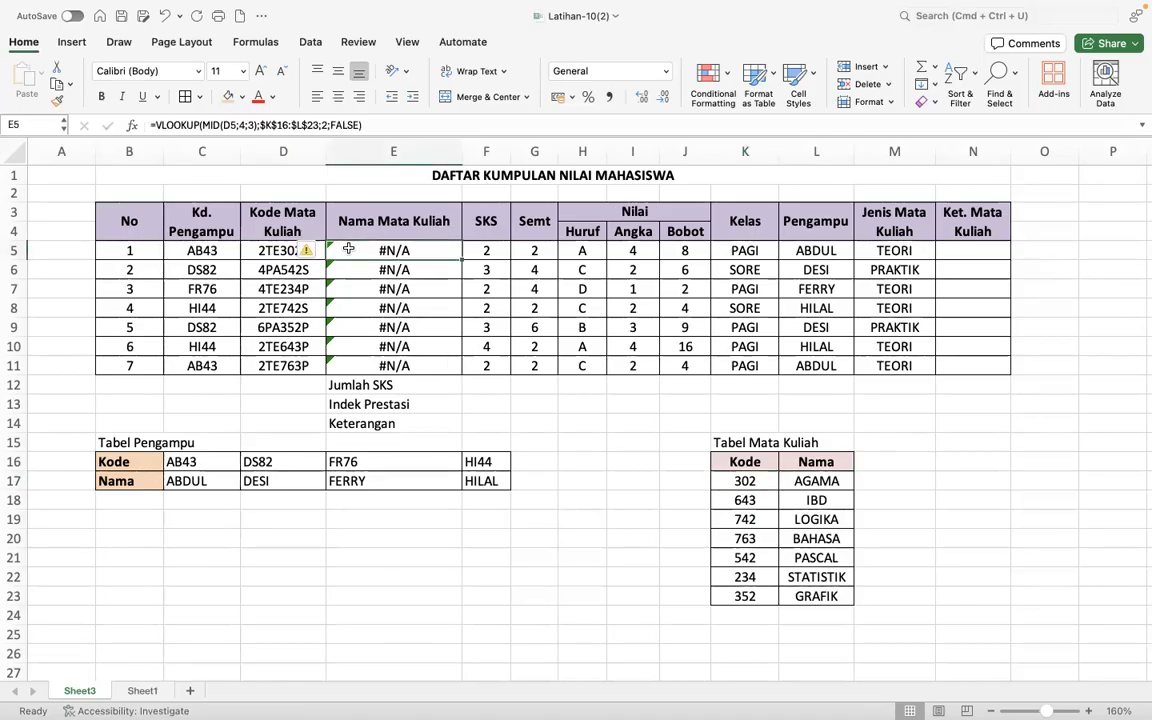
click(748, 481)
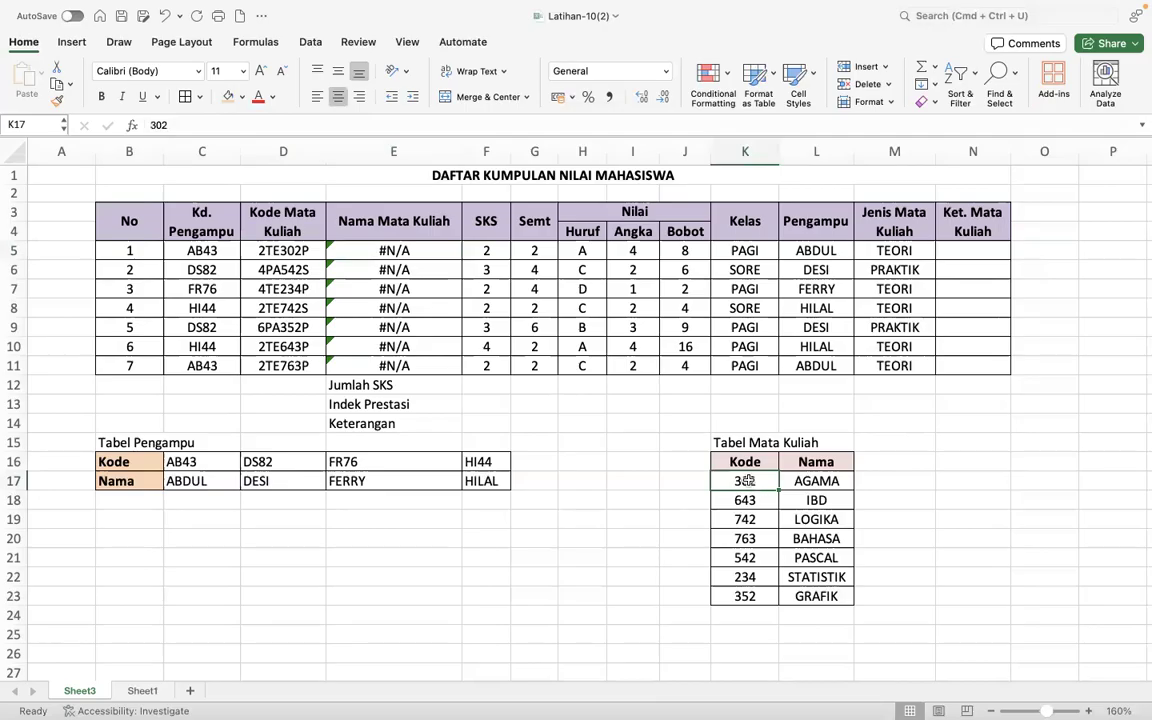
- Prefix each Tabel Mata Kuliah code in K17:K23 with an apostrophe to store the codes as text
click(147, 124)
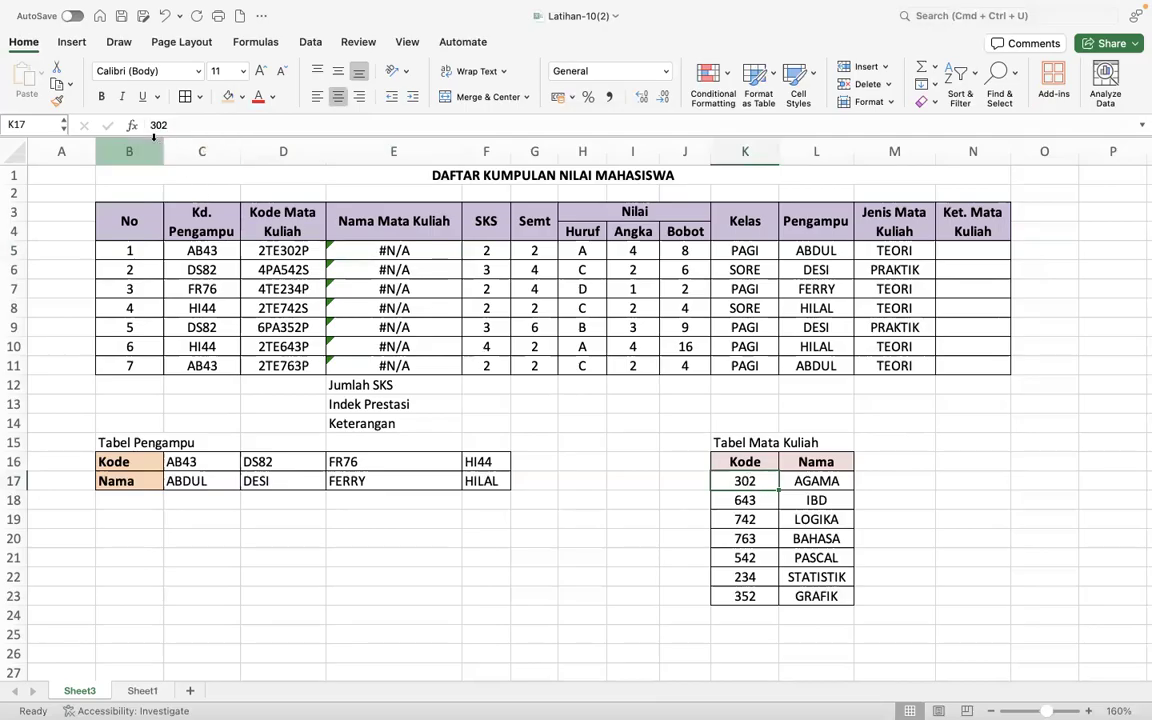
text(')
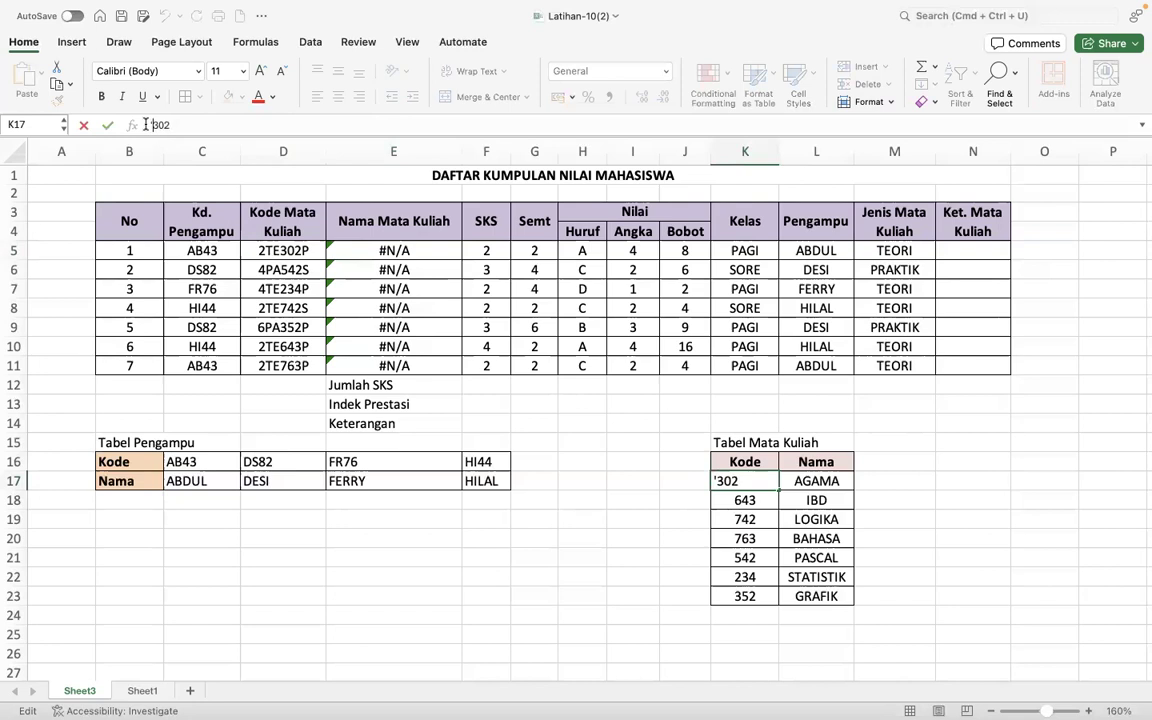
key(Return)
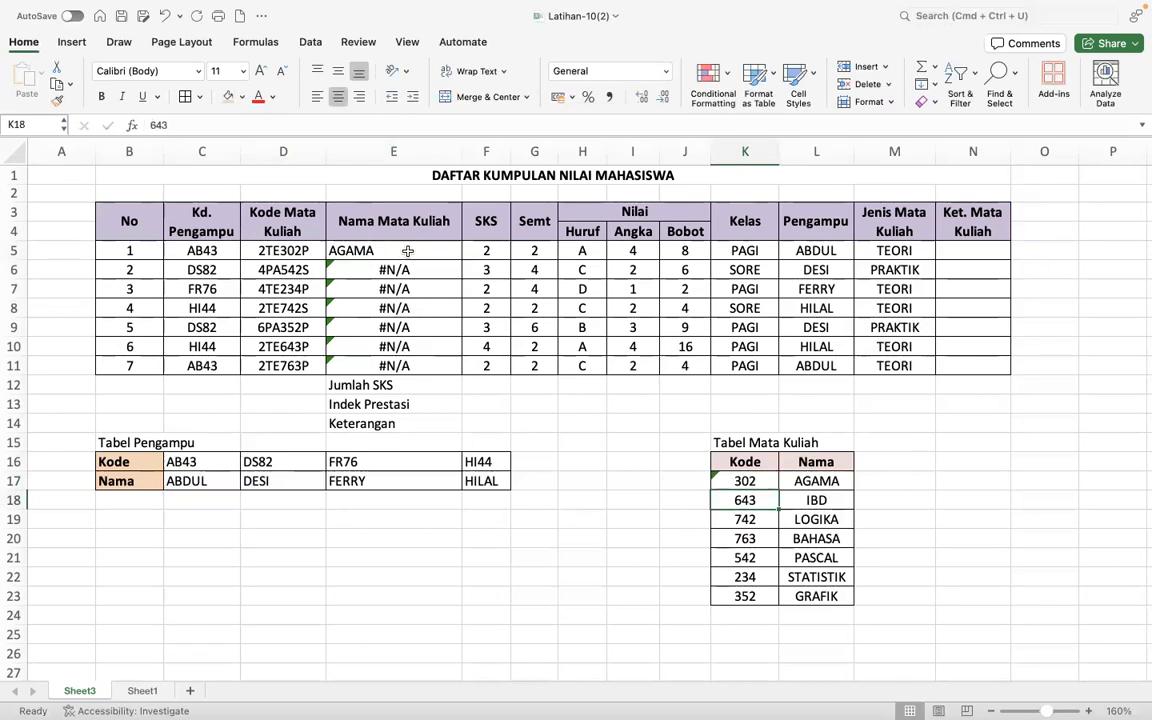
click(148, 124)
text(')
key(Return)
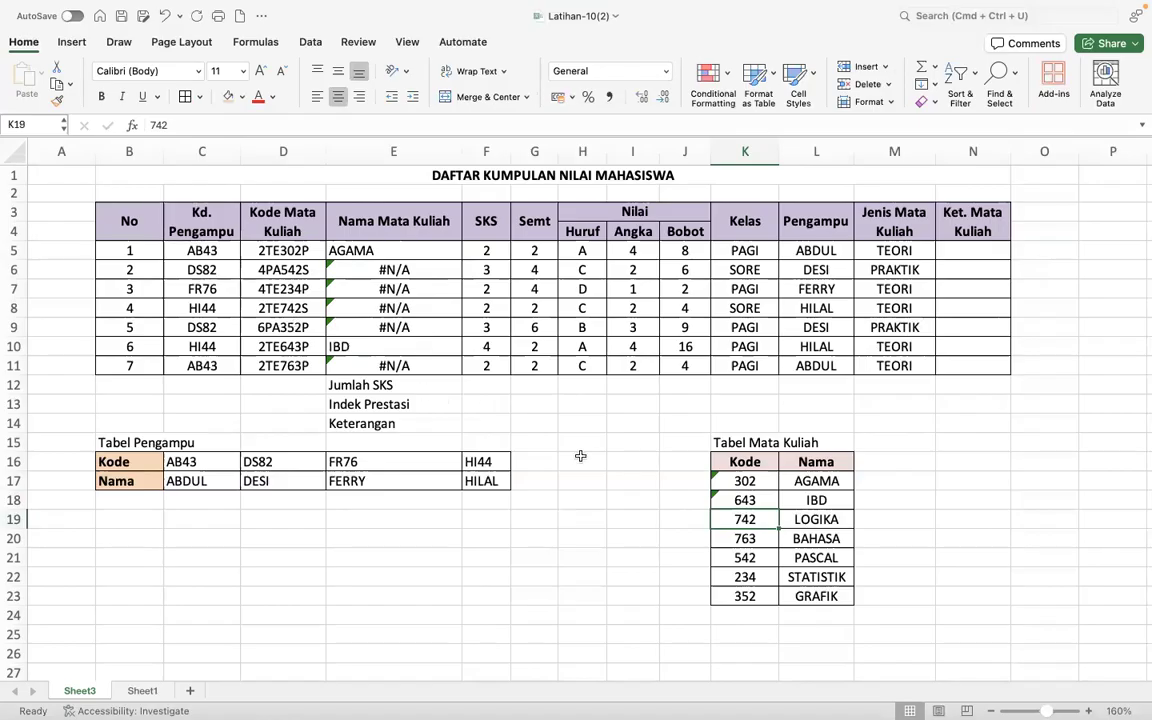
click(150, 124)
text(')
key(Return)
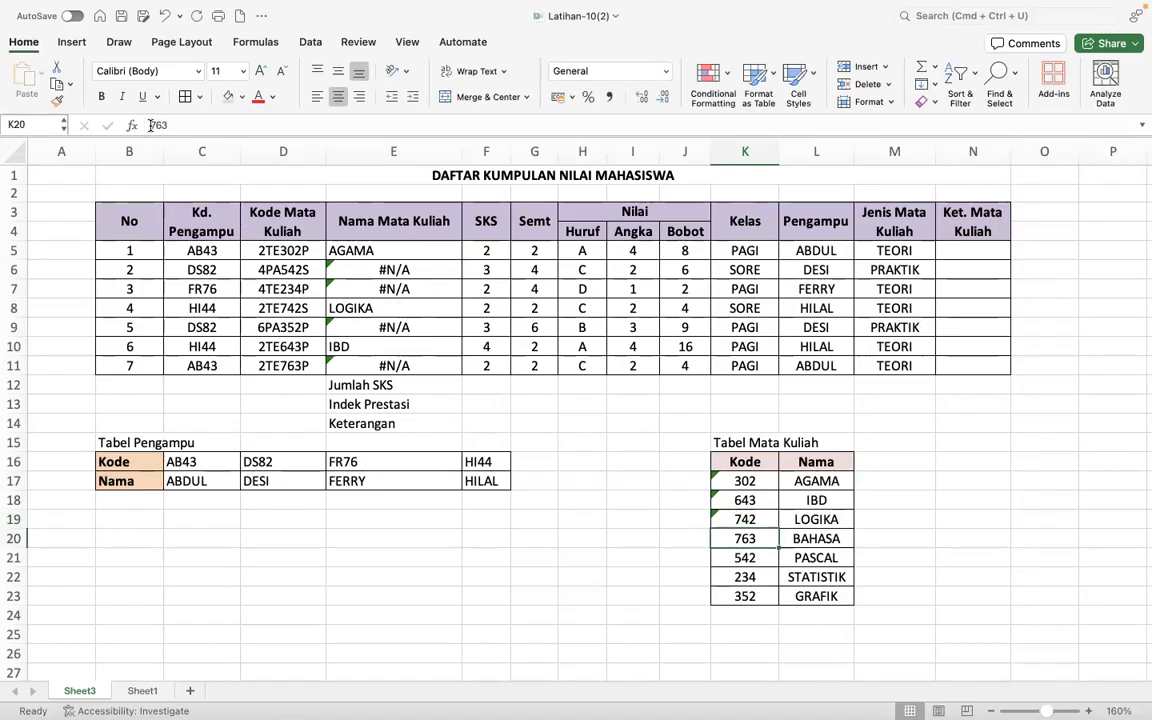
click(145, 125)
text(')
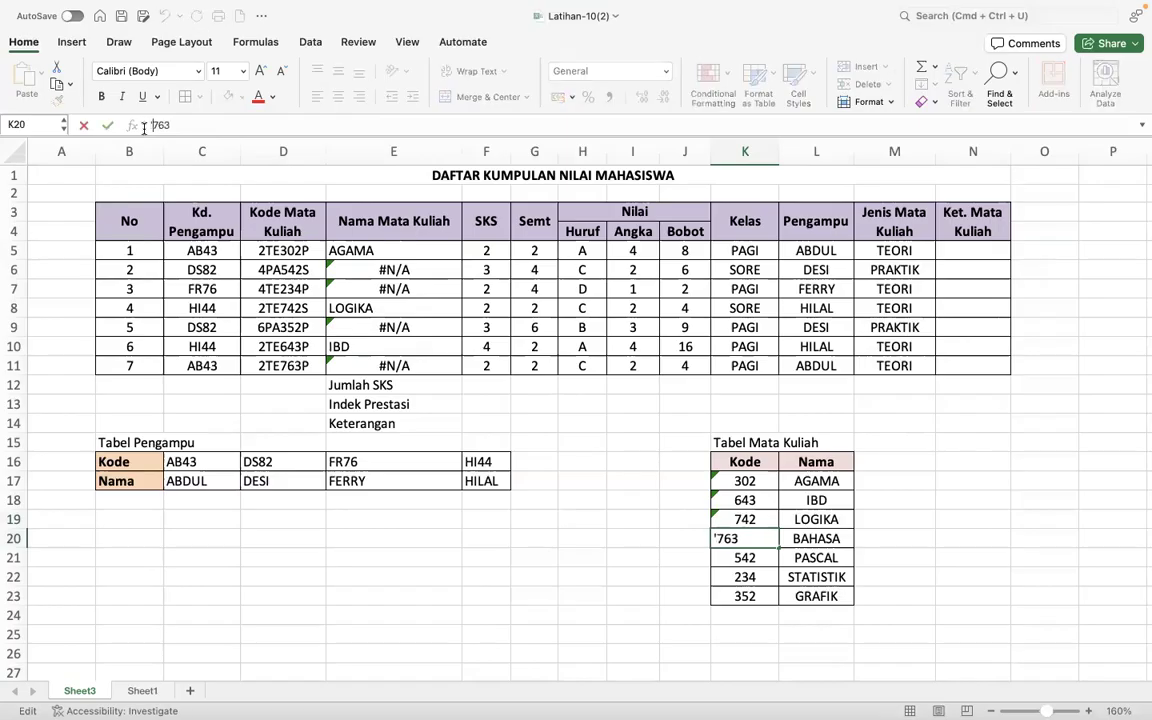
key(Return)
click(145, 125)
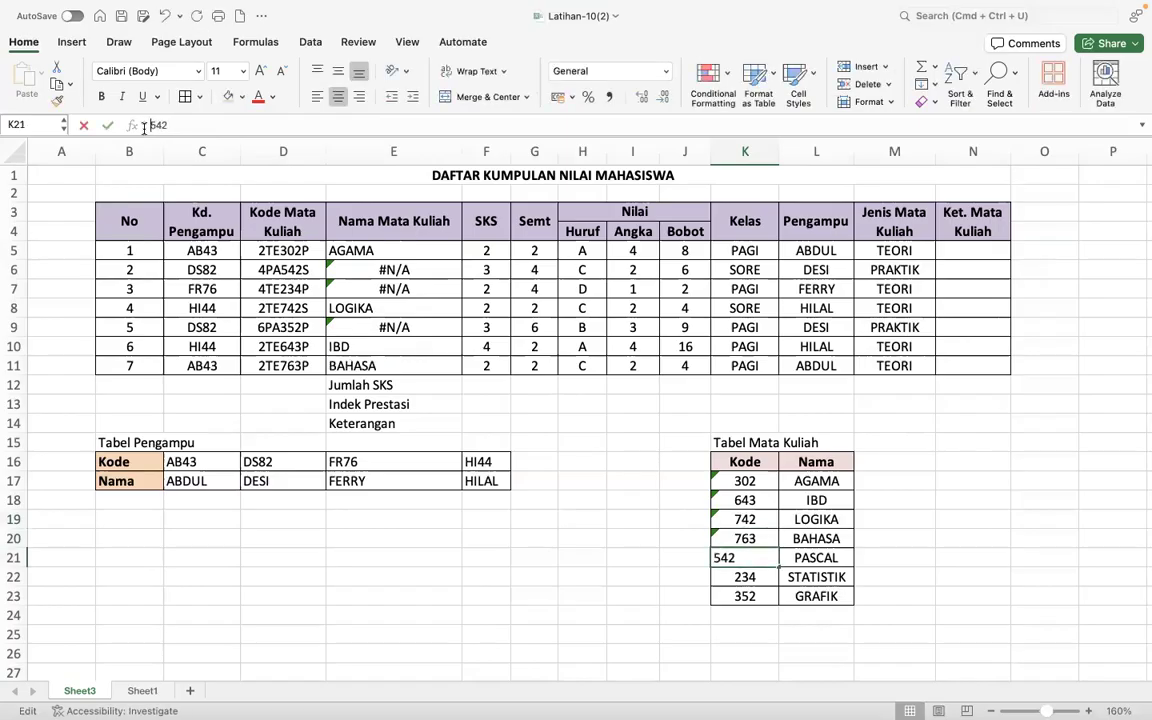
text(')
key(Return)
click(145, 125)
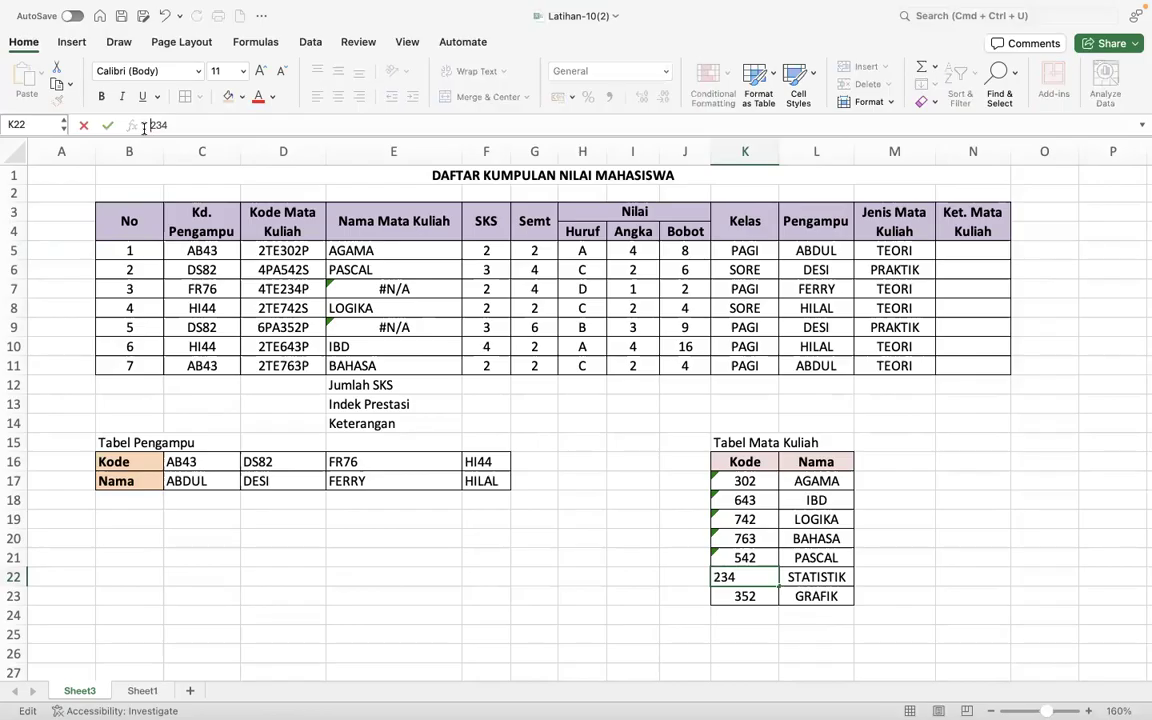
text(')
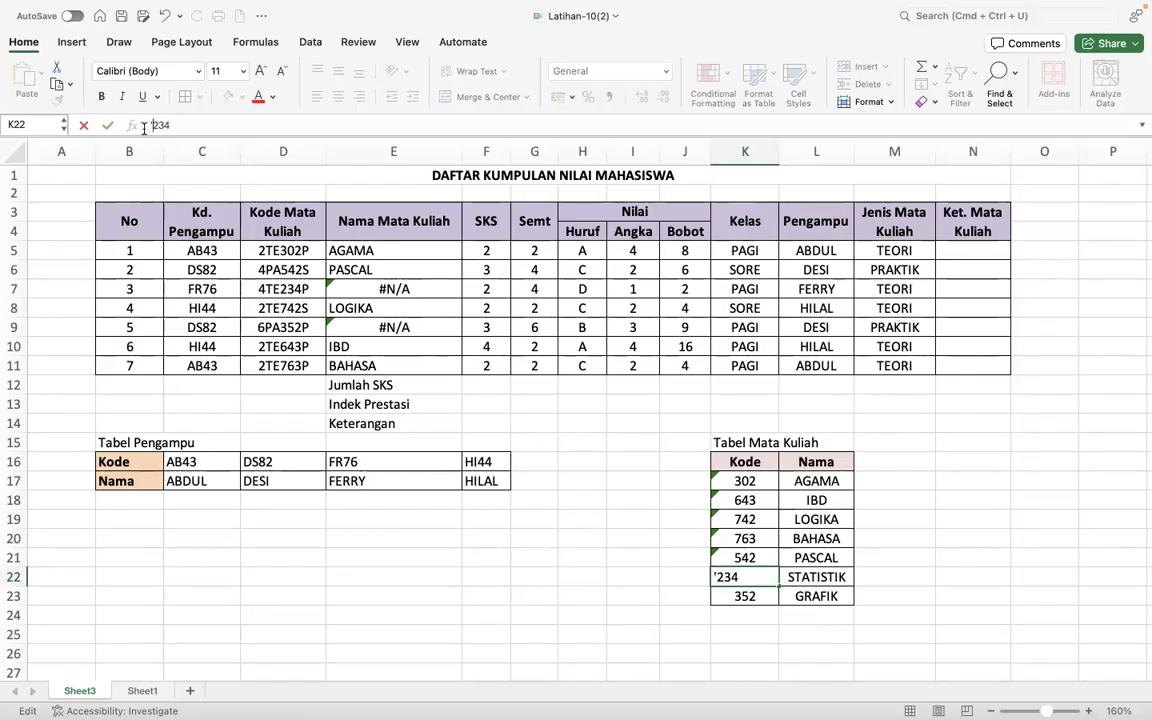
key(Return)
click(150, 125)
text(')
key(Return)
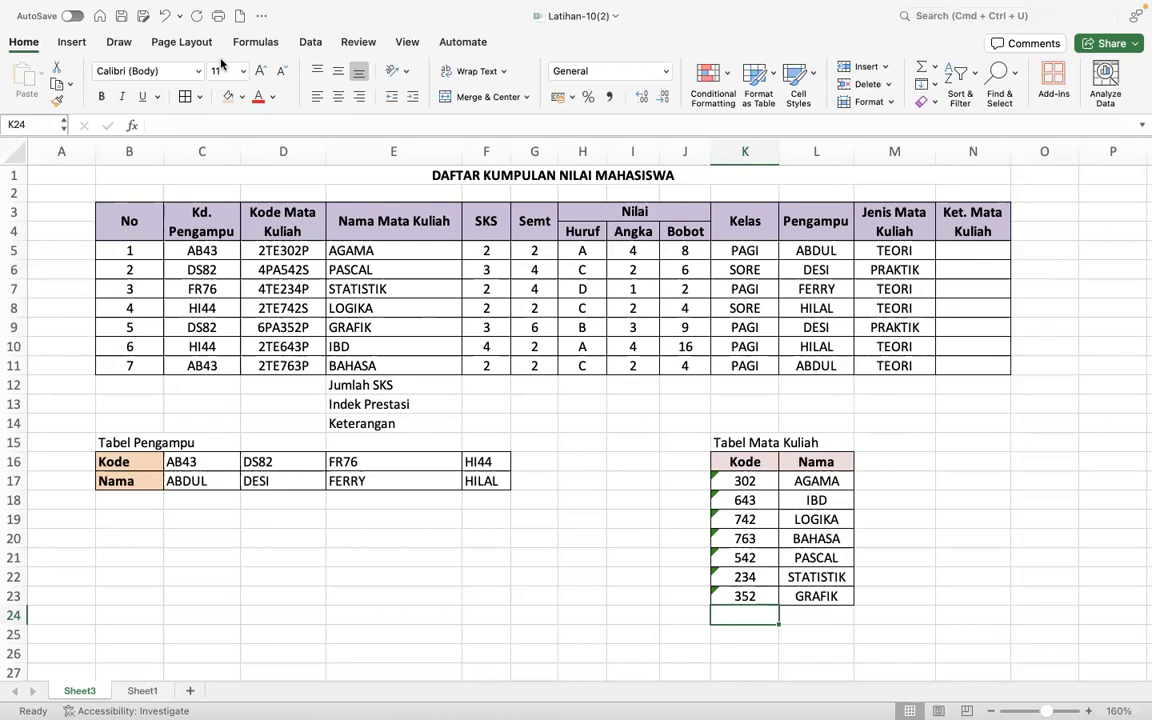
- Undo the apostrophe edits to the Tabel Mata Kuliah codes in K17:K23
click(166, 15)
click(166, 15)
click(166, 15)
click(166, 15)
click(166, 15)
click(166, 15)
click(166, 15)
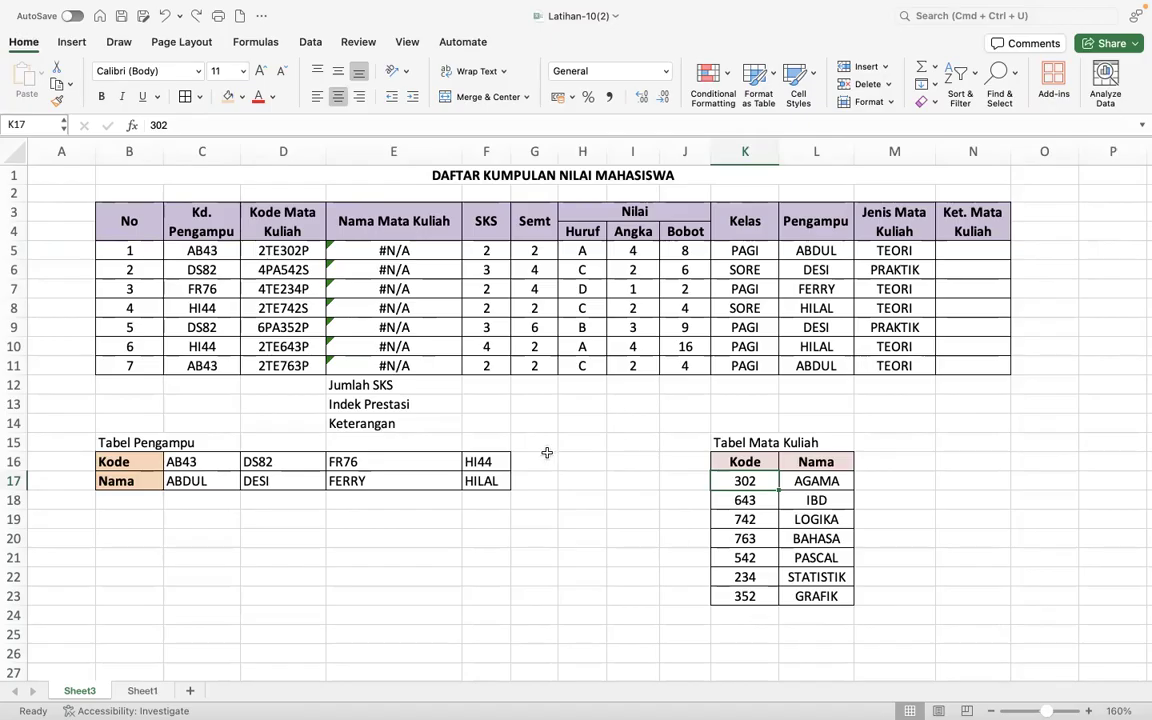
- Wrap the MID lookup value in E5 with VALUE, giving =VLOOKUP(VALUE(MID(D5;4;3));$K$16:$L$23;2;FALSE)
click(336, 251)
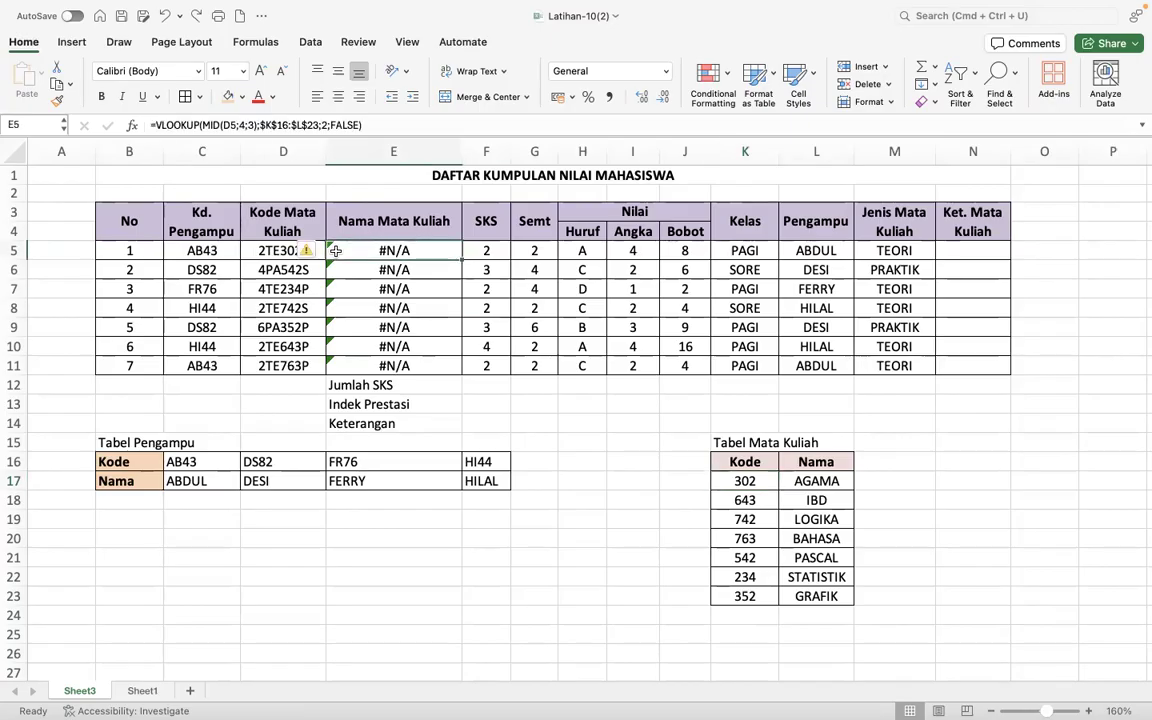
click(202, 125)
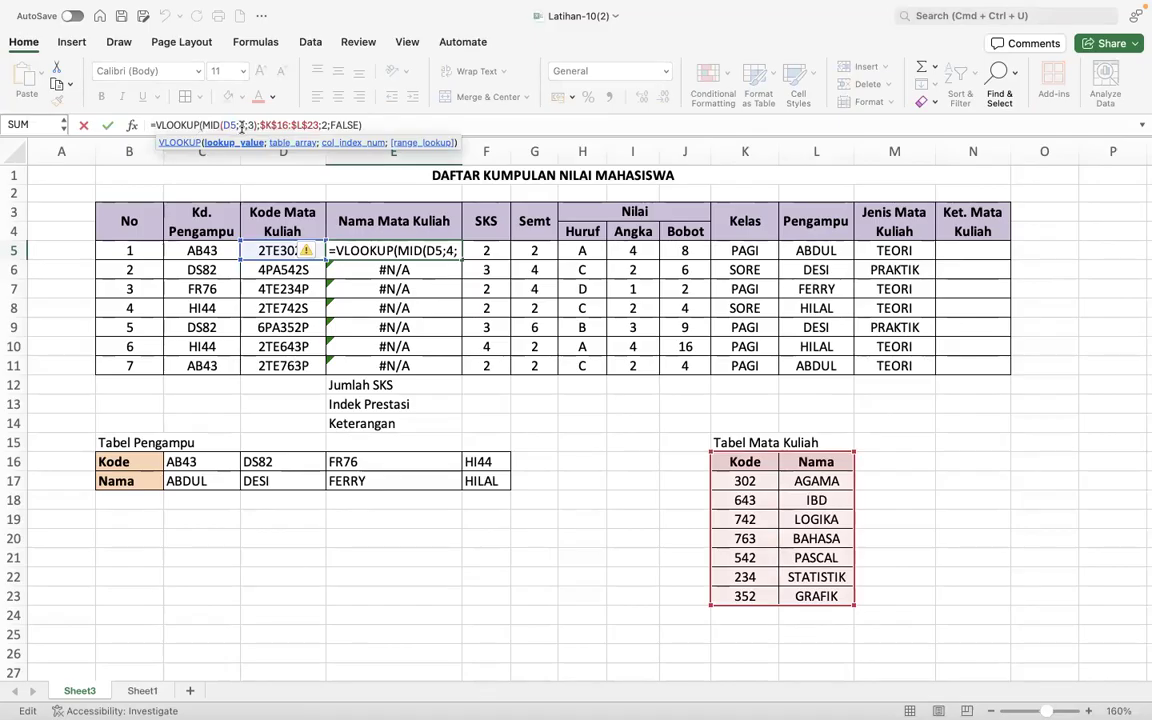
text(VAL)
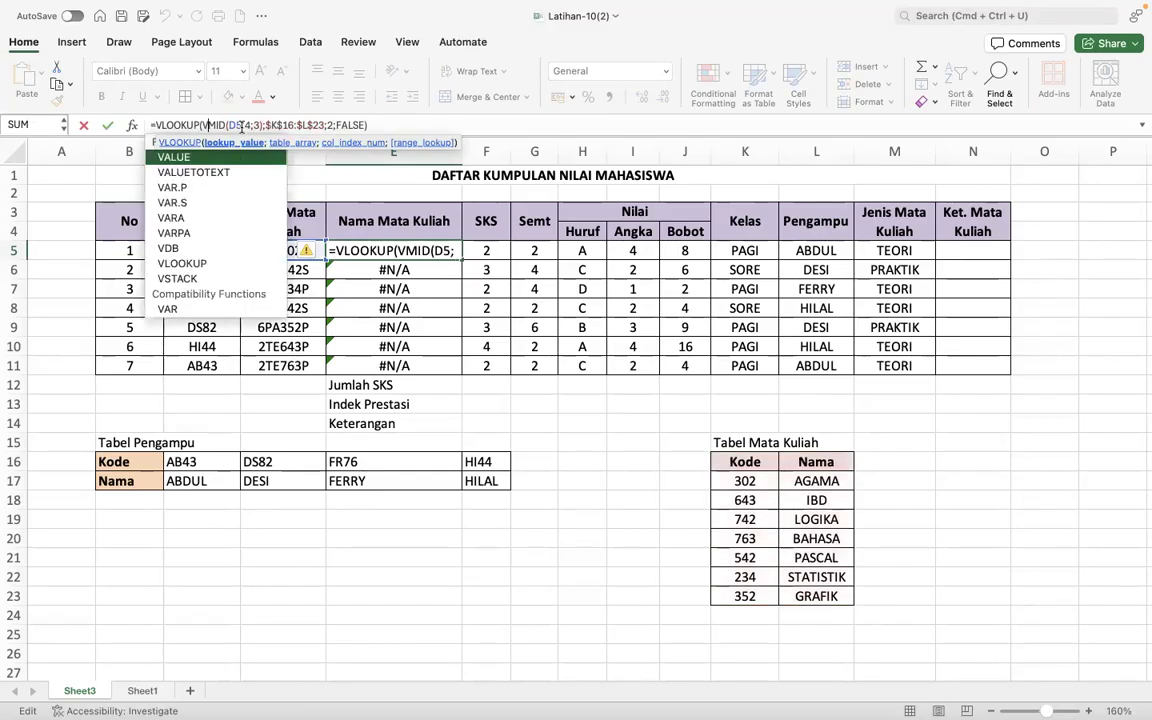
text(UE)
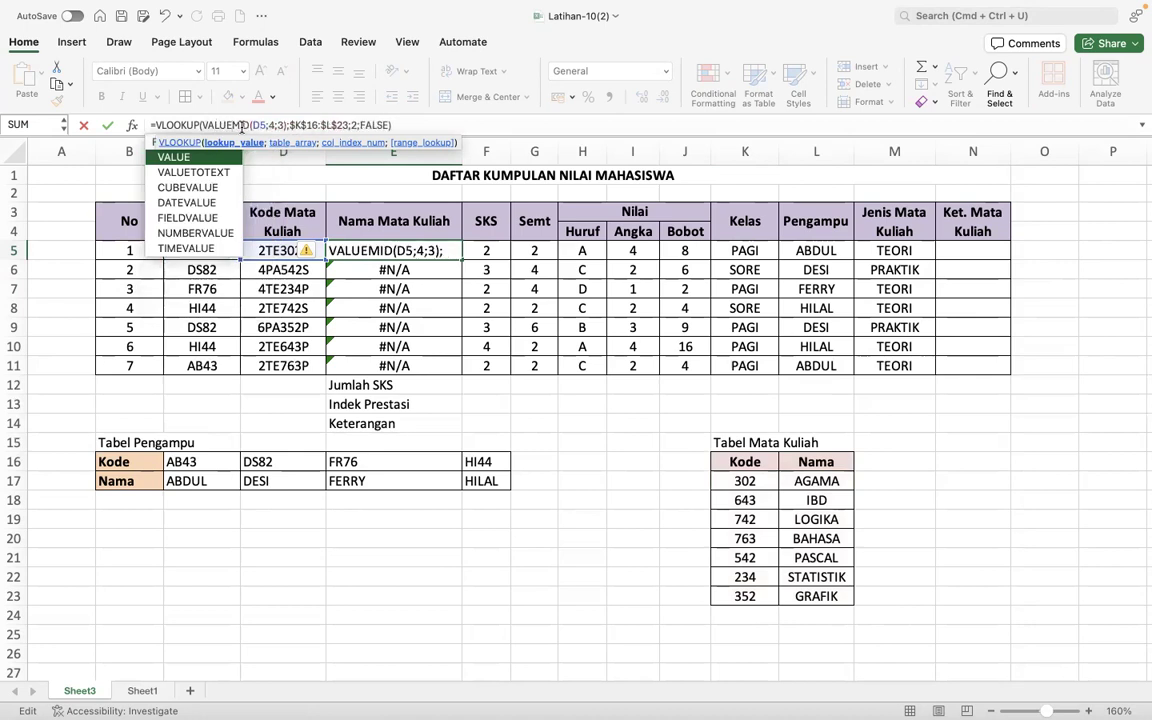
text(()
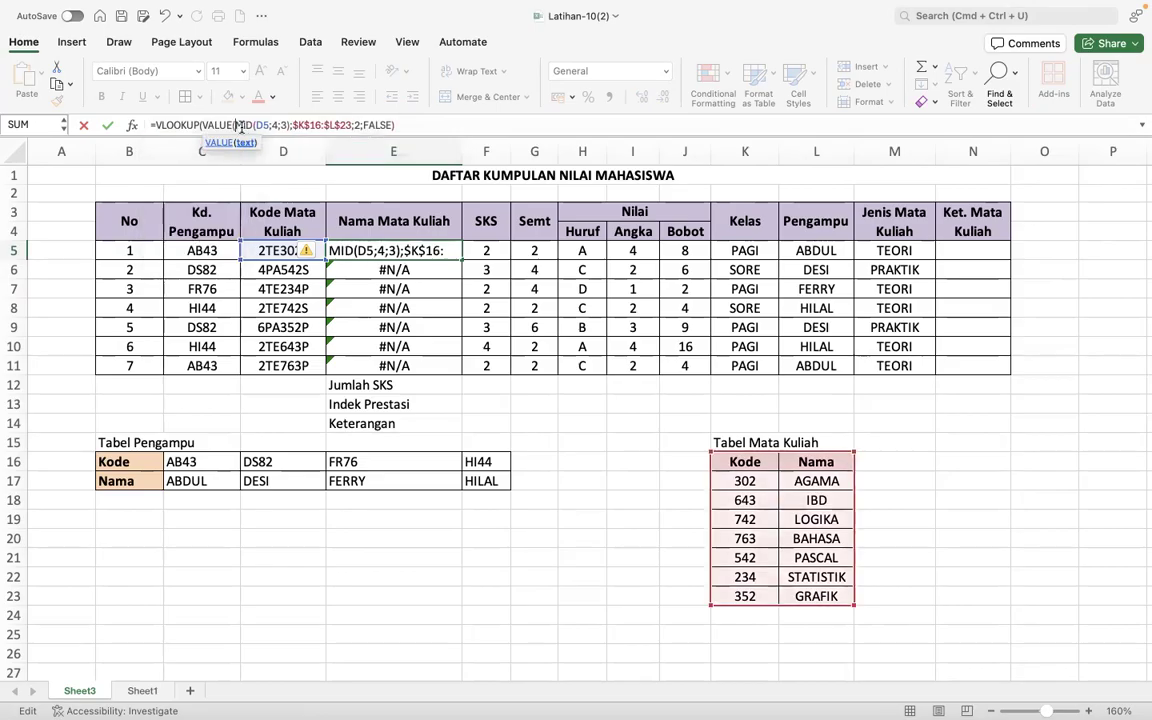
click(288, 125)
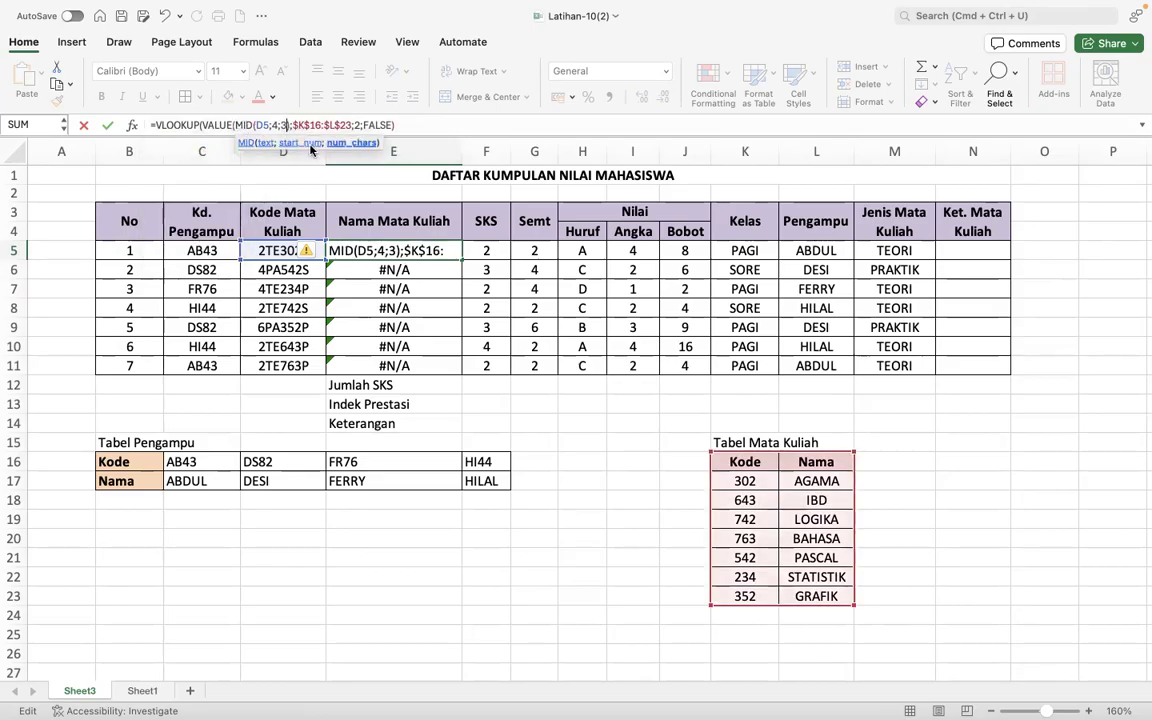
text())
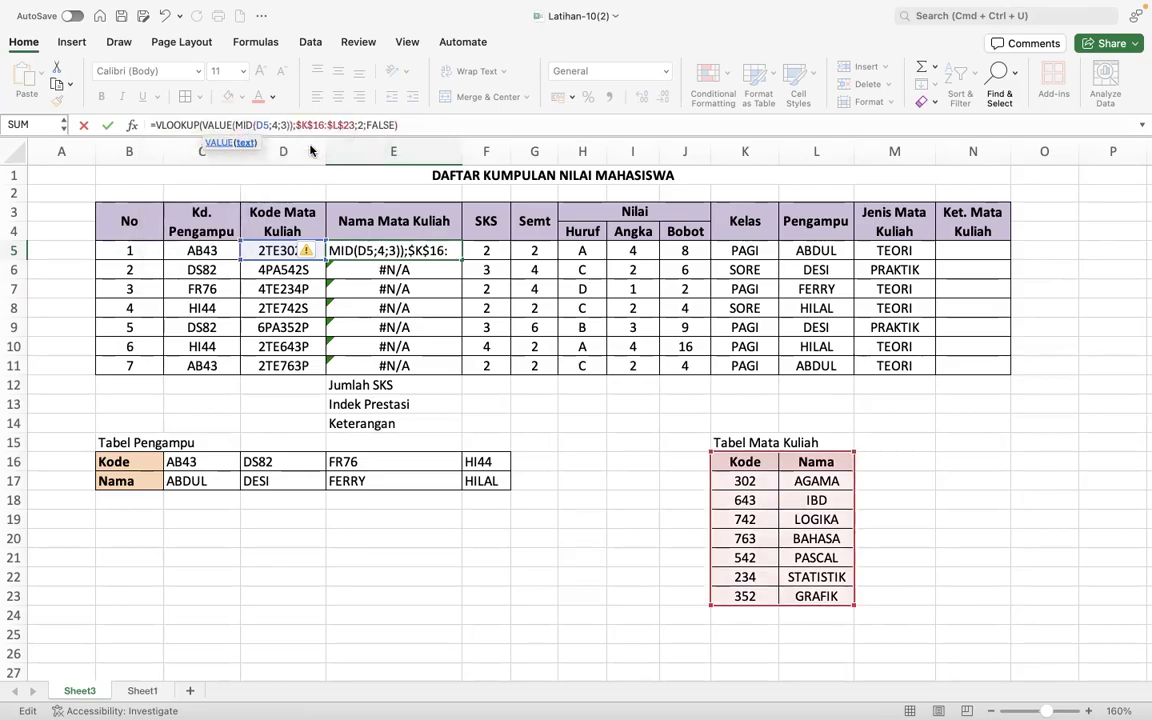
key(Return)
- Fill the revised E5 formula down through E11 and check the formulas in E6 and E5
click(443, 251)
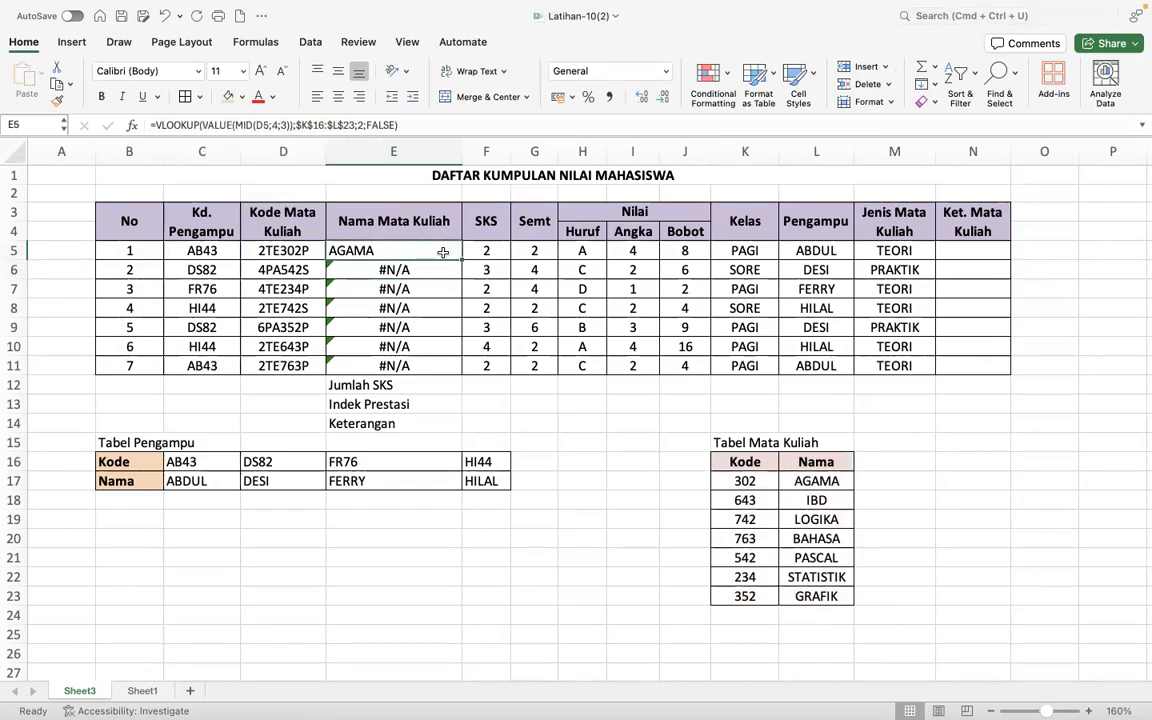
drag(461, 260, 459, 318)
drag(455, 369, 455, 369)
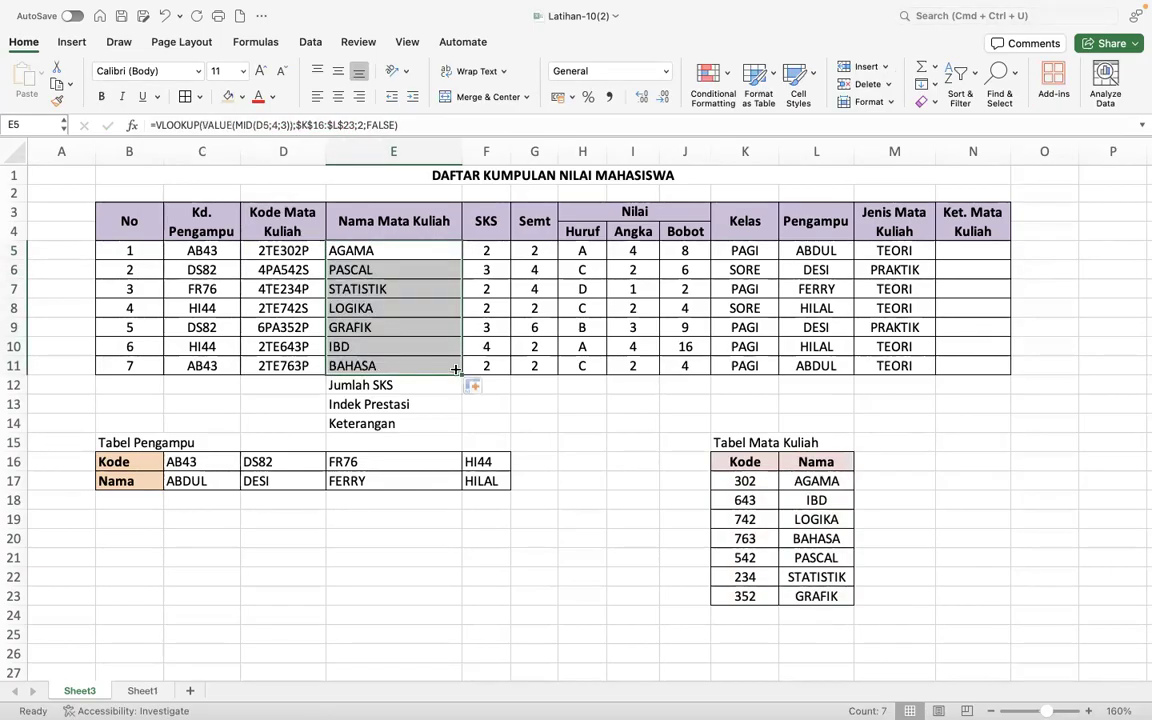
click(419, 263)
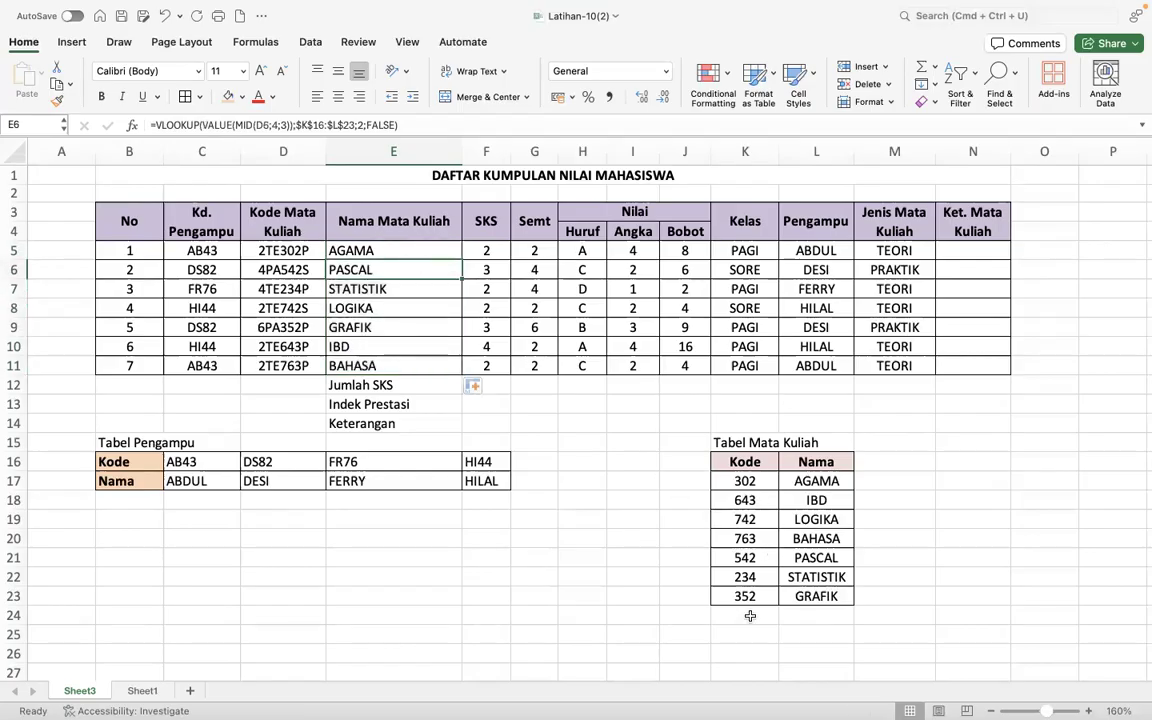
click(400, 250)
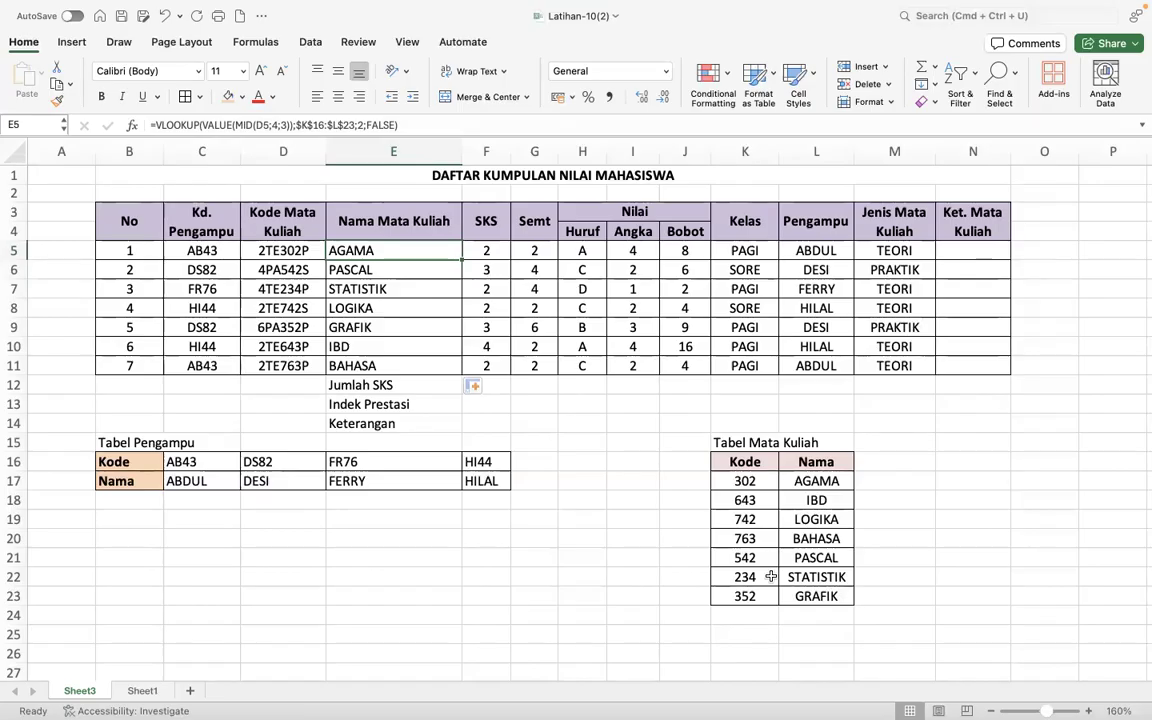
- Narrow column B, which holds the No values
click(550, 434)
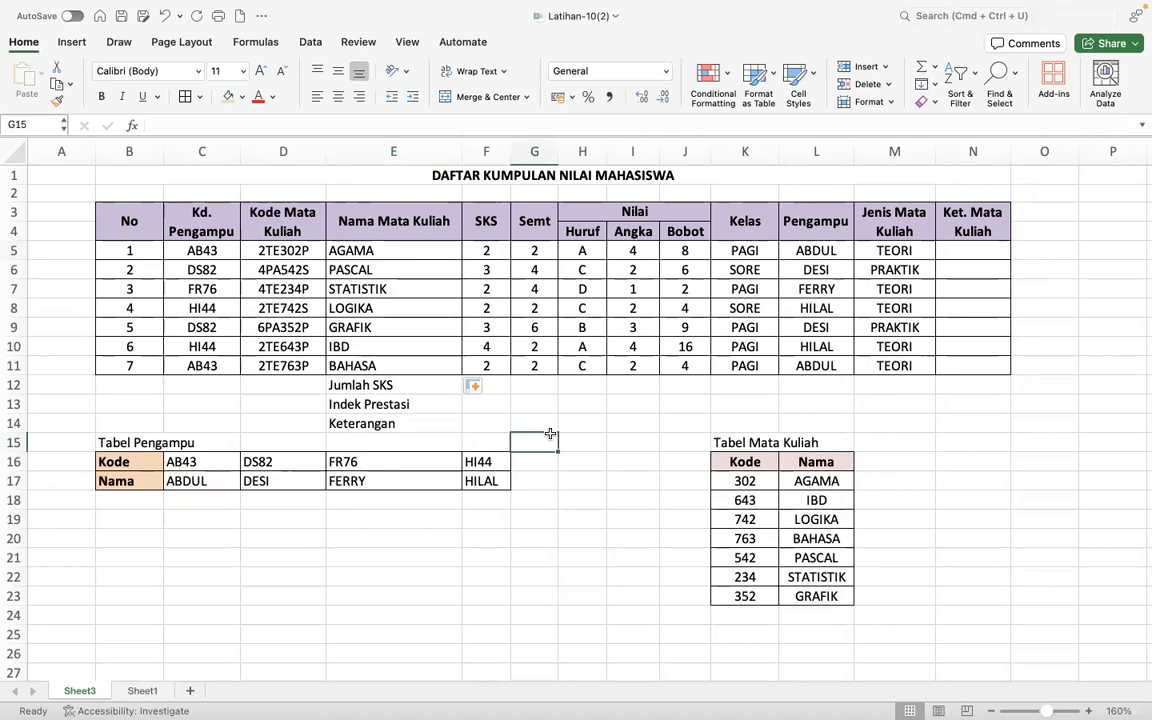
drag(163, 151, 142, 151)
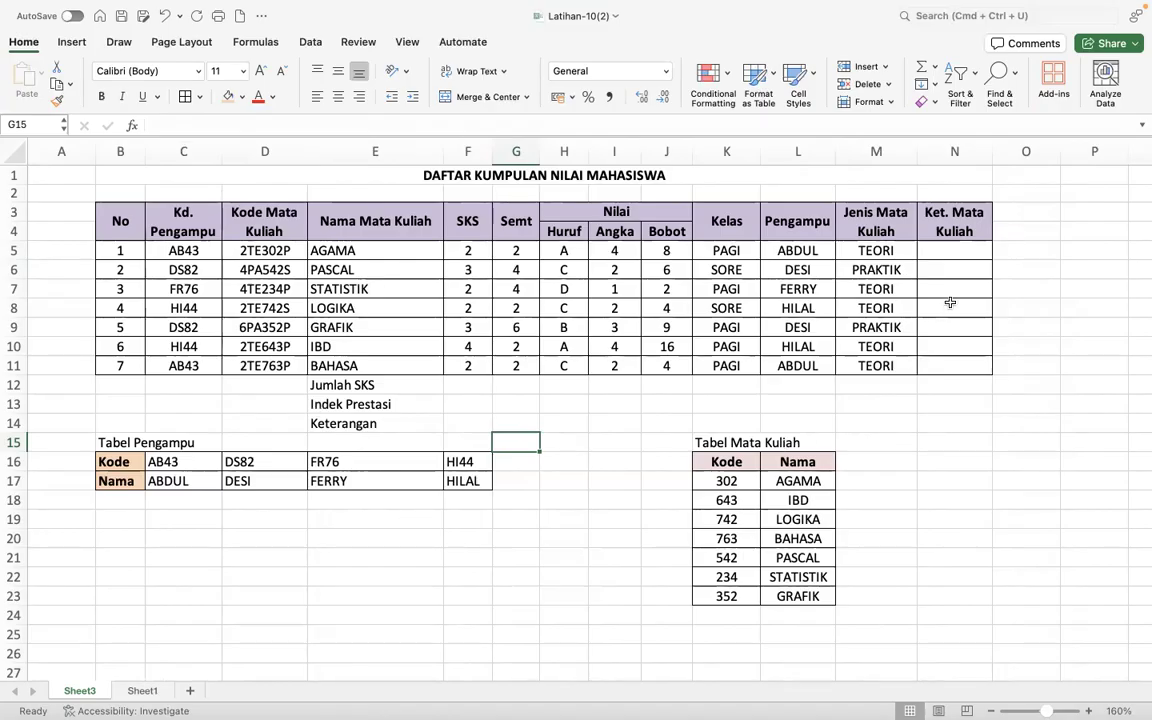
- Read the Ket. Mata Kuliah rule in Keterangan SOAL EXCEL.pdf in the browser, and return to the Excel worksheet
click(958, 250)
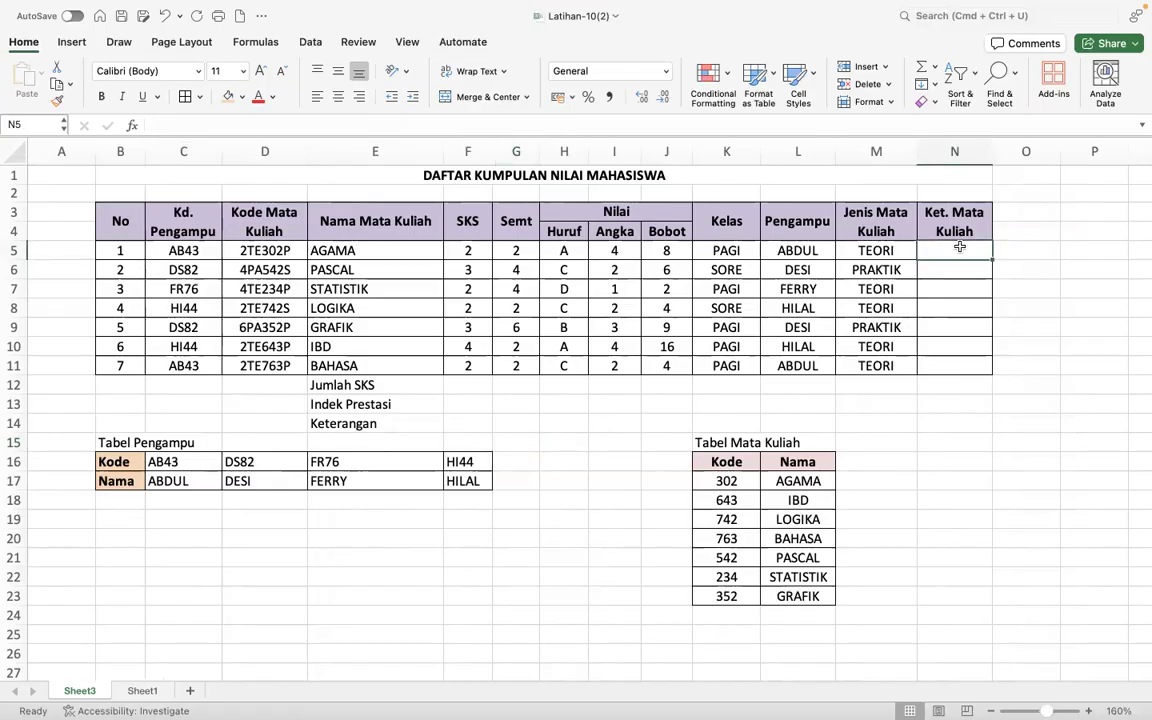
key(ctrl+Left)
key(ctrl+Right)
key(ctrl+Right)
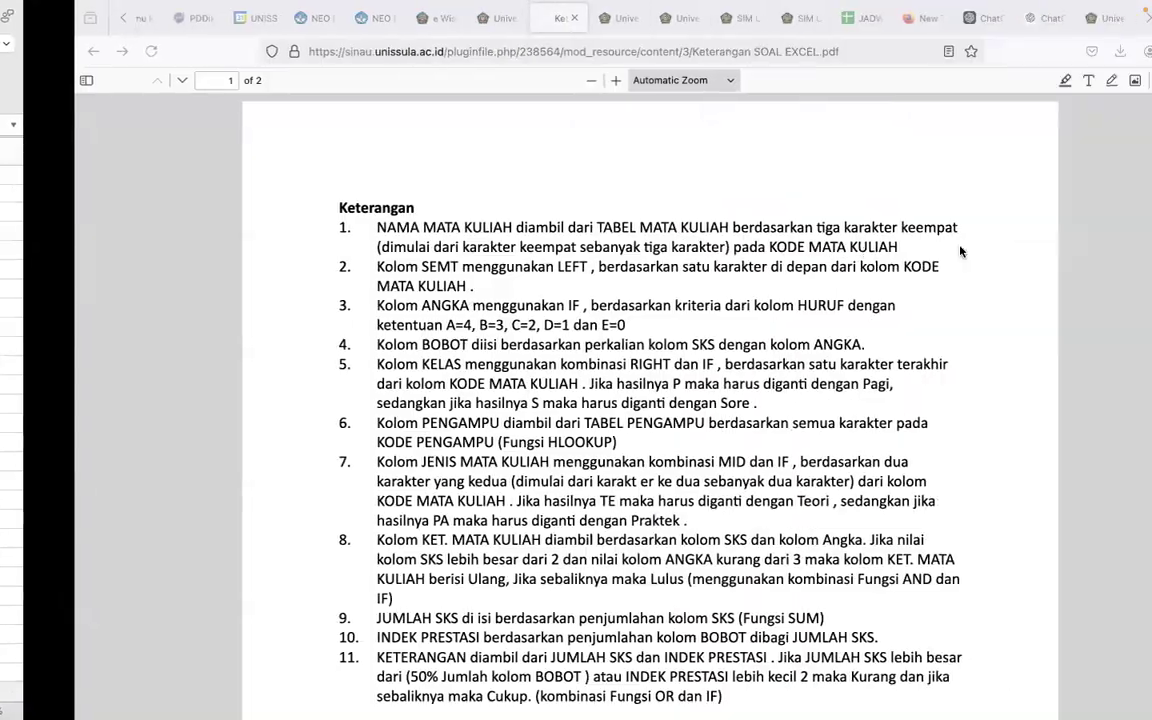
scroll(611, 577, down, 2)
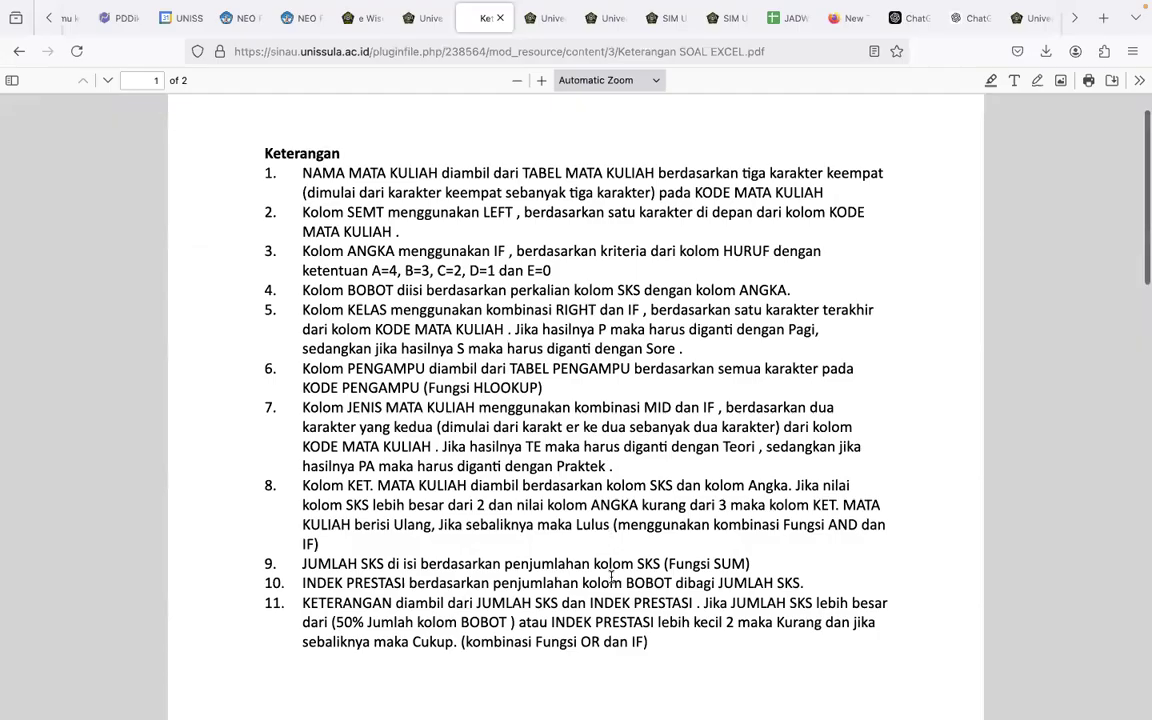
scroll(611, 577, down, 2)
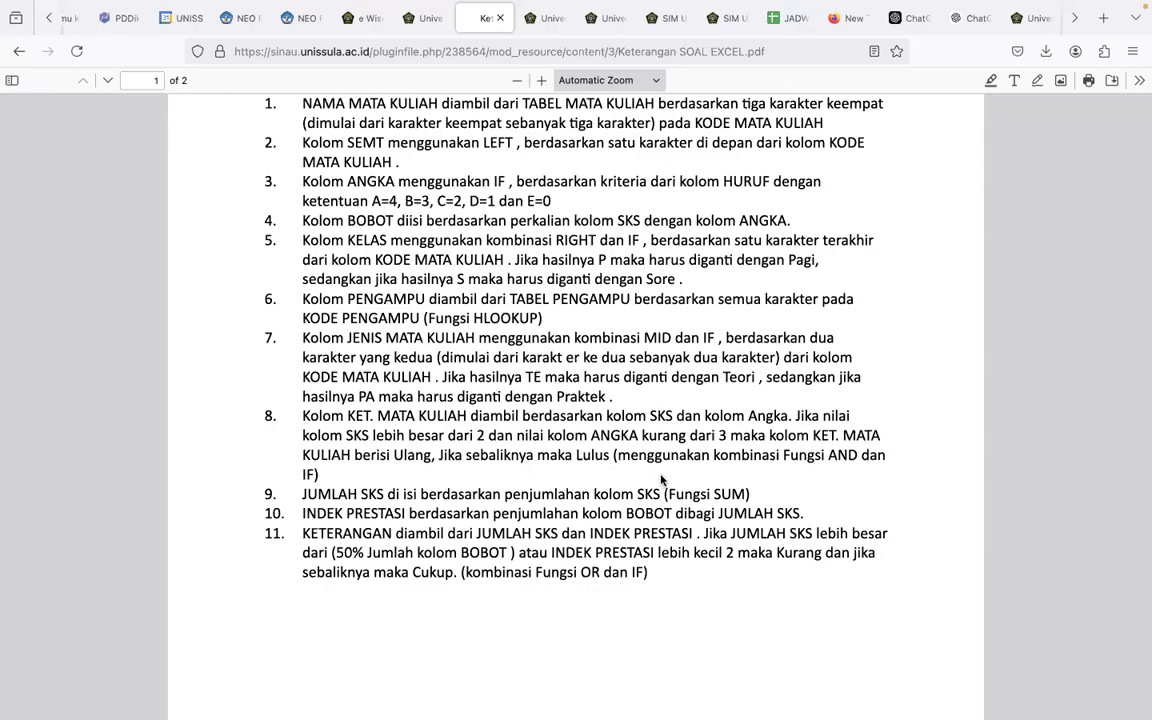
key(super+Tab)
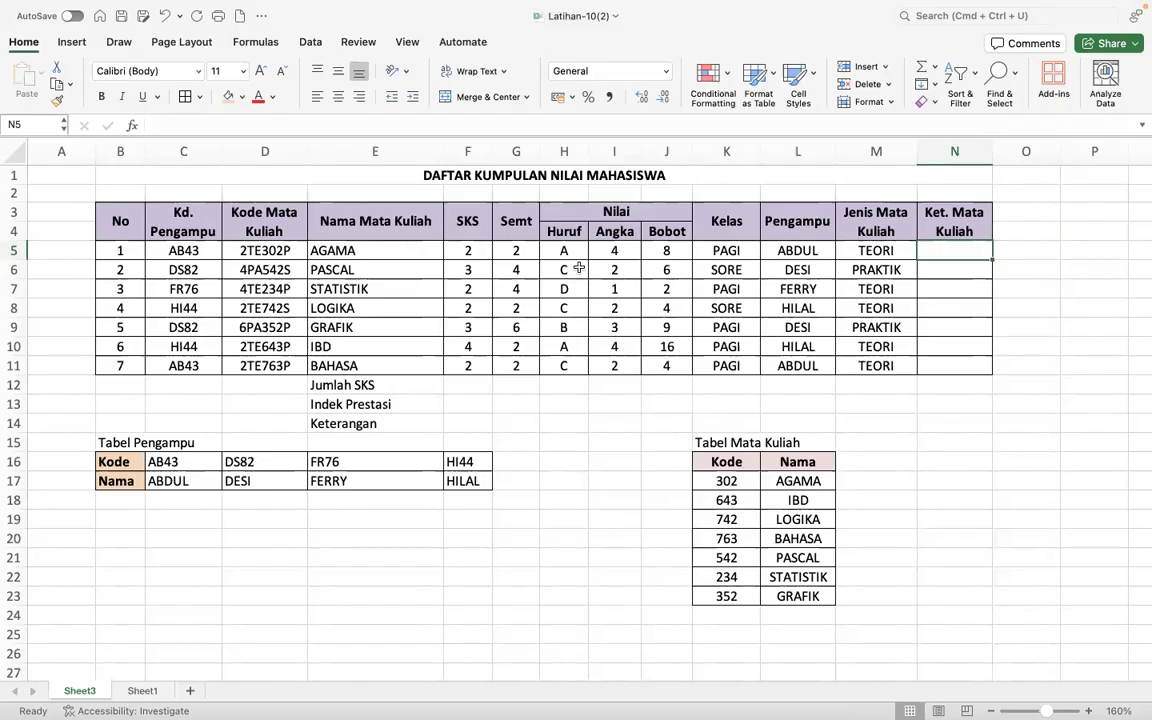
- Compare the SKS values with the Huruf grades for PASCAL, GRAFIK and IBD in rows 6, 9 and 10
click(458, 270)
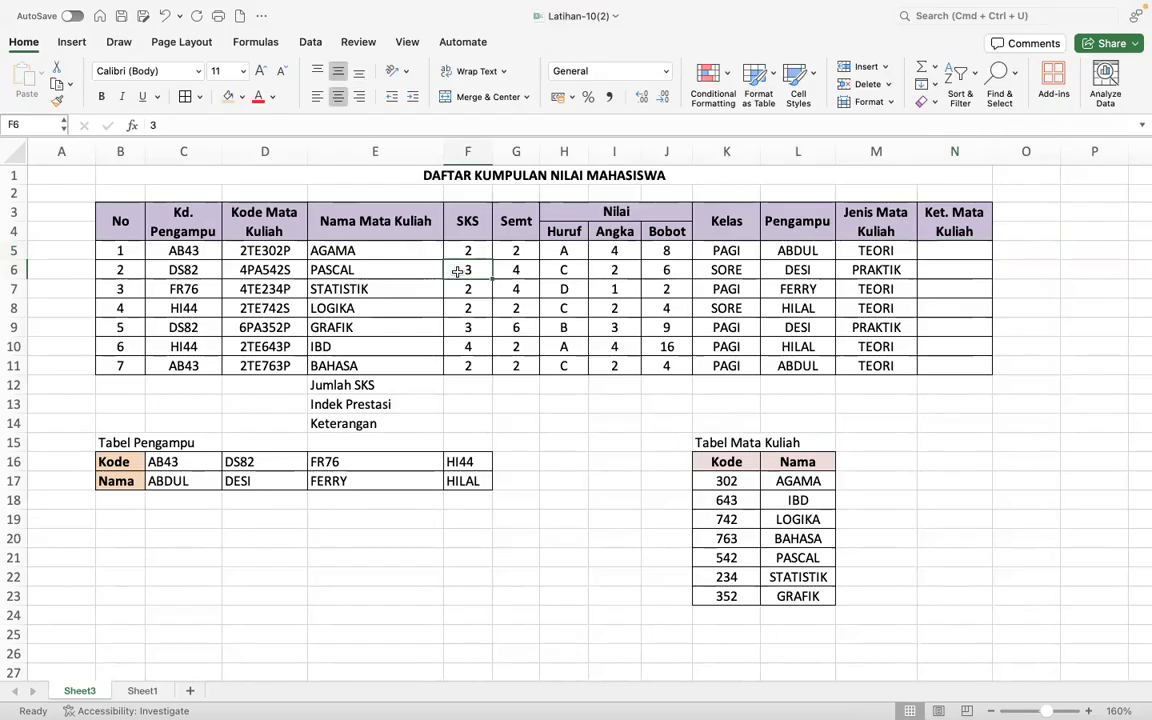
click(458, 327)
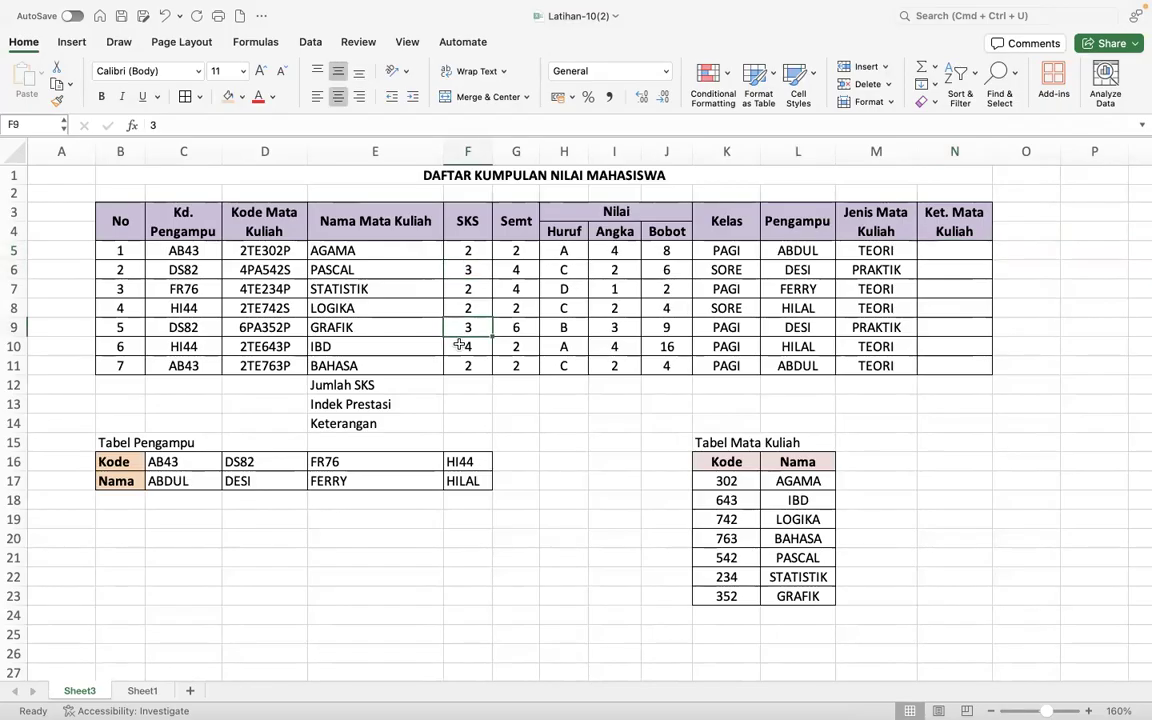
click(462, 266)
click(564, 272)
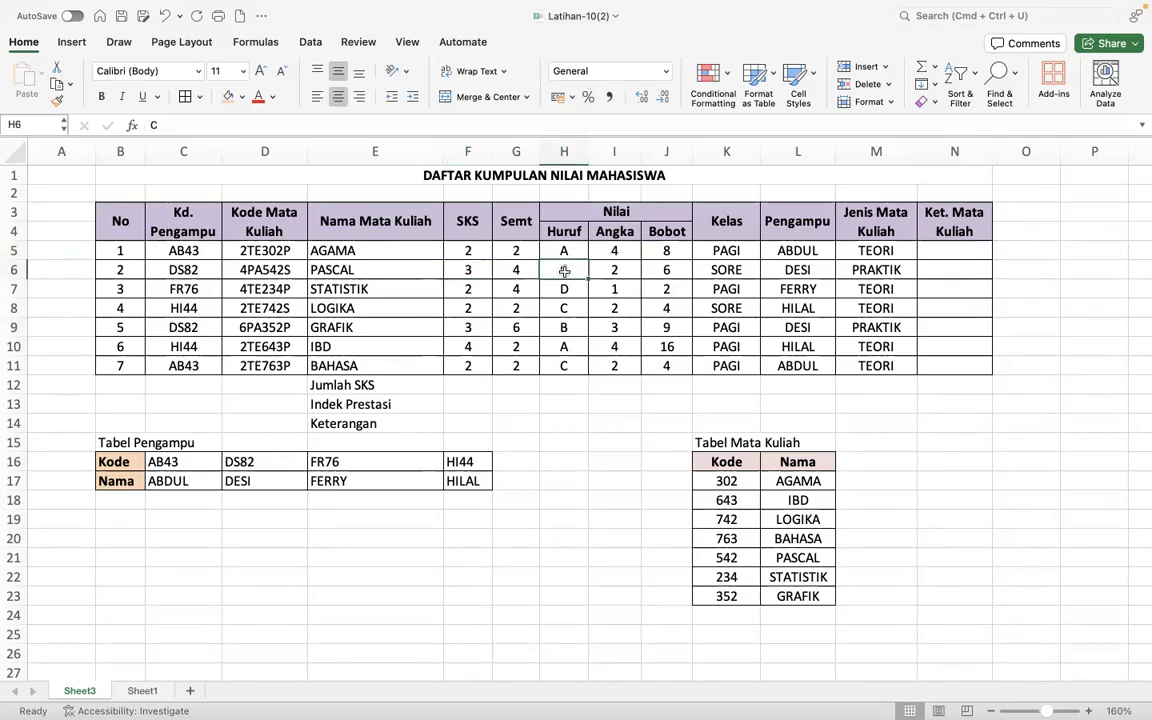
click(468, 326)
click(564, 328)
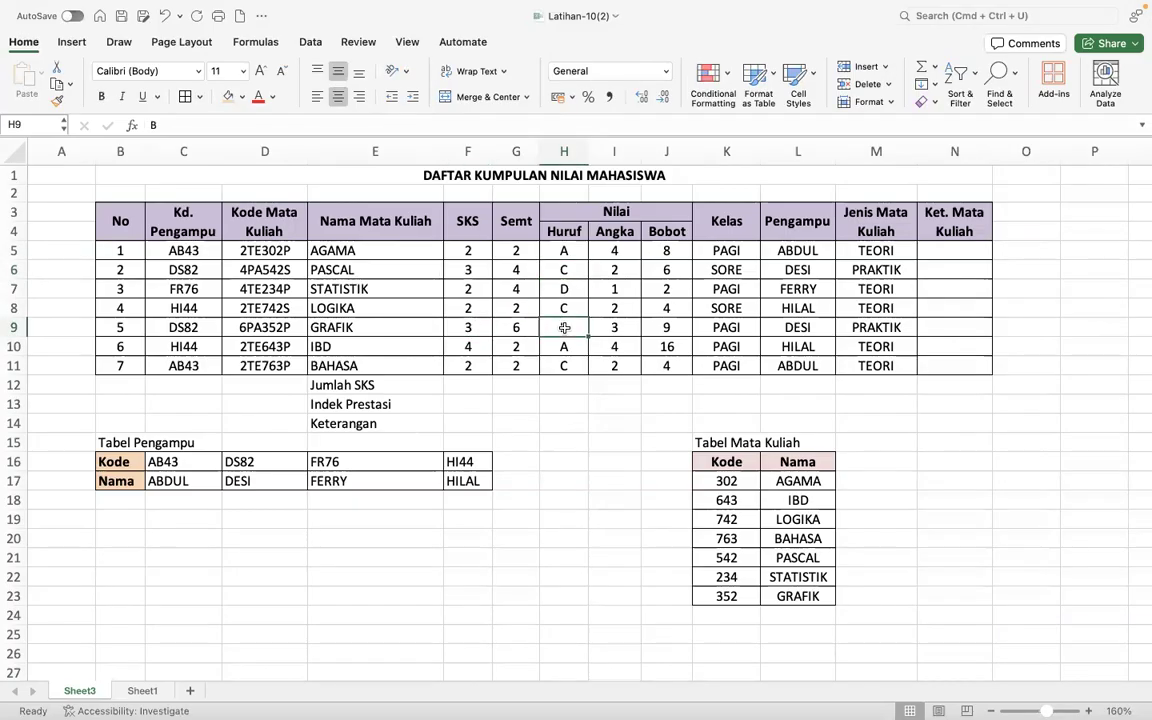
click(450, 345)
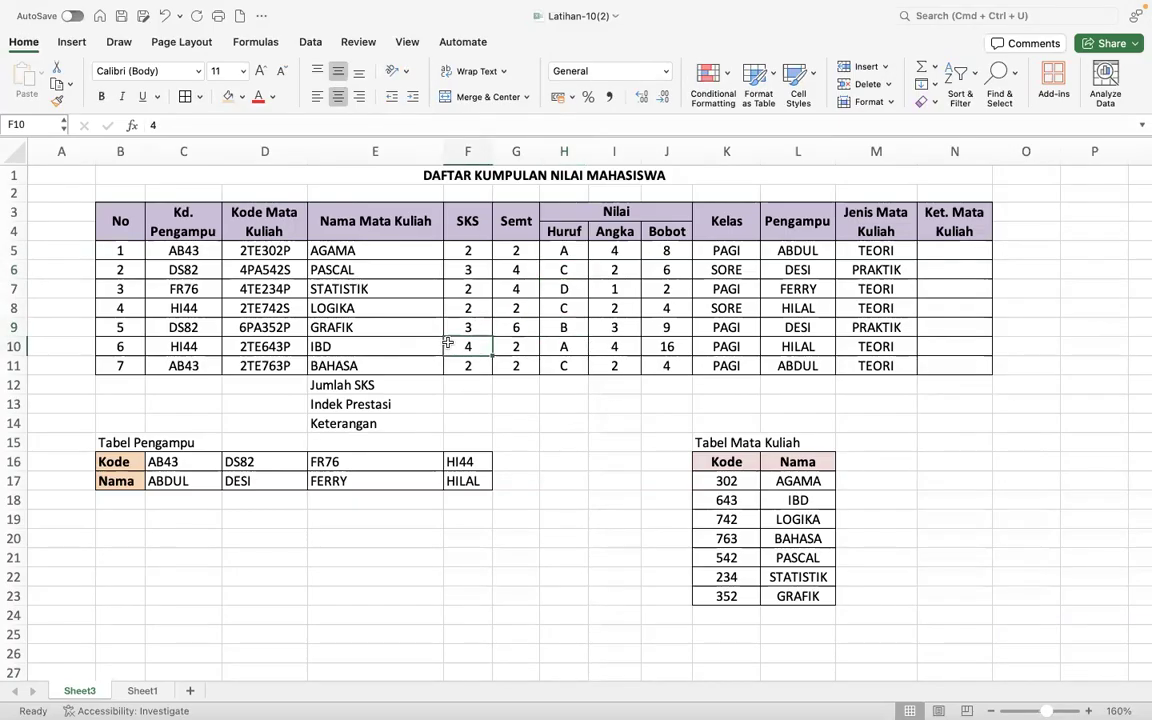
click(577, 345)
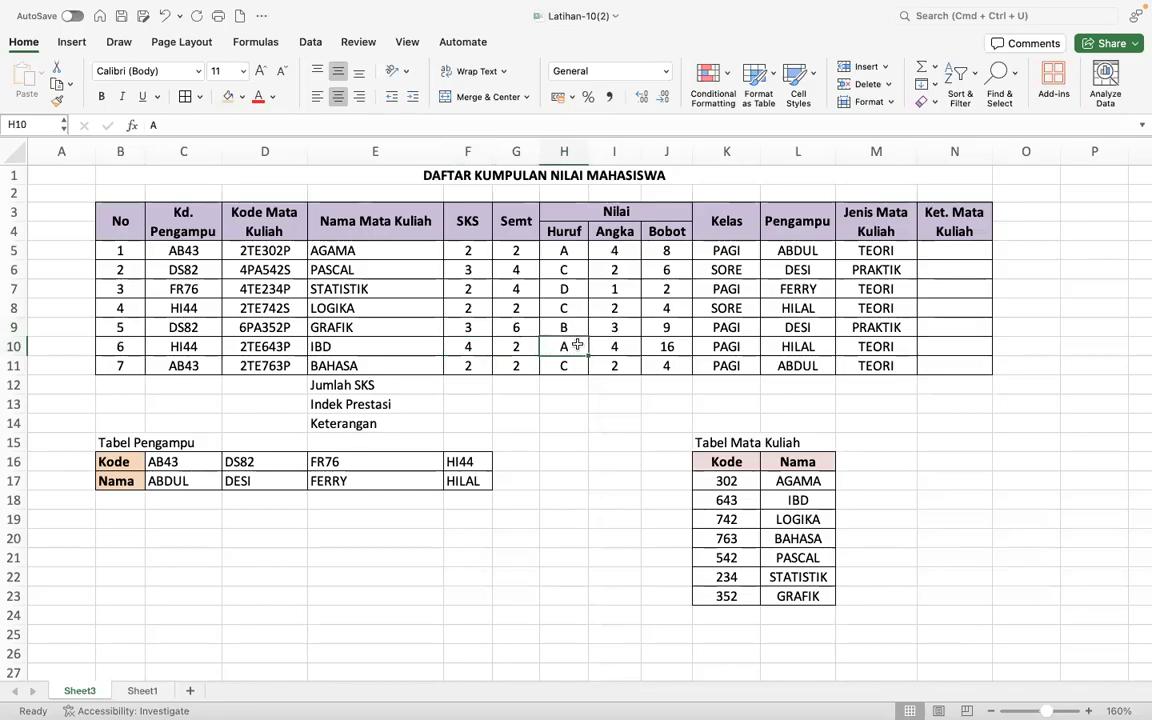
- Check the Huruf grades for PASCAL and STATISTIK in rows 6 and 7, and the SKS value for STATISTIK
click(577, 266)
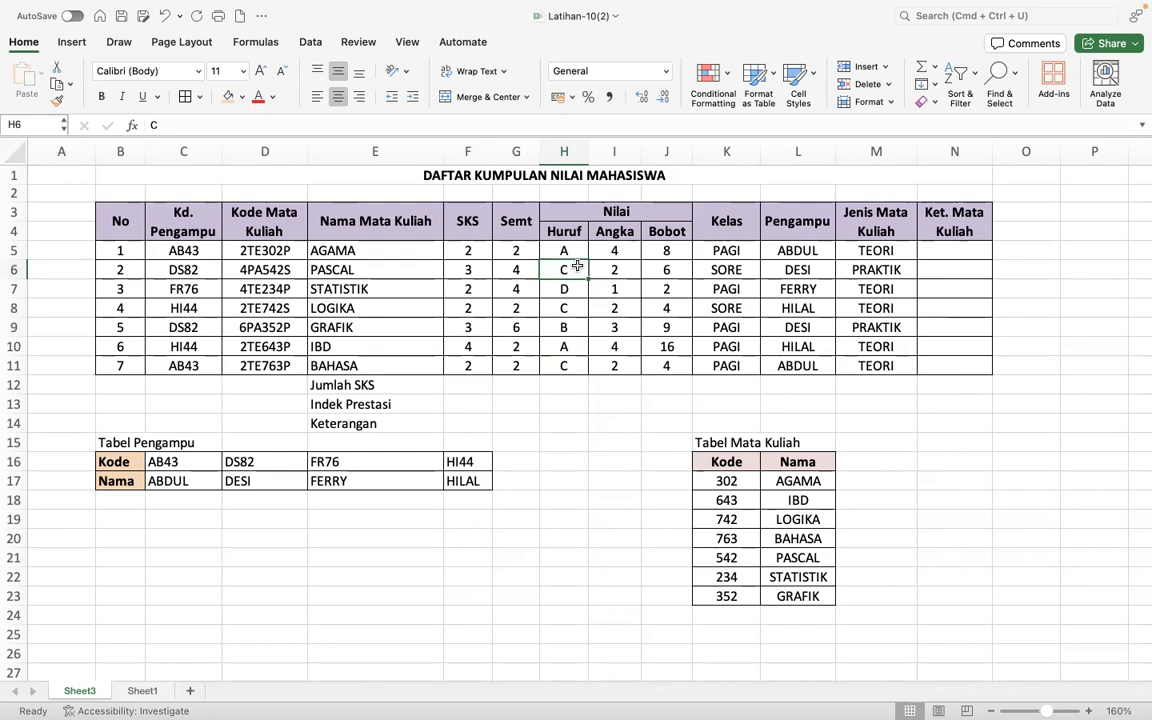
click(577, 288)
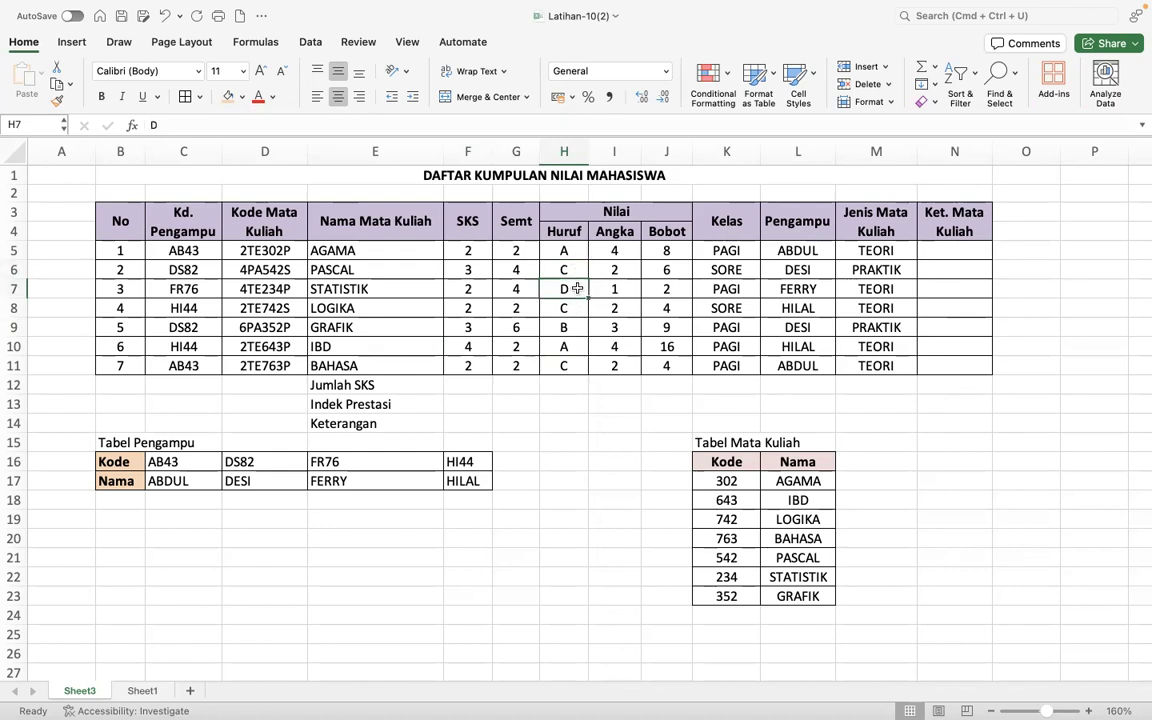
click(481, 289)
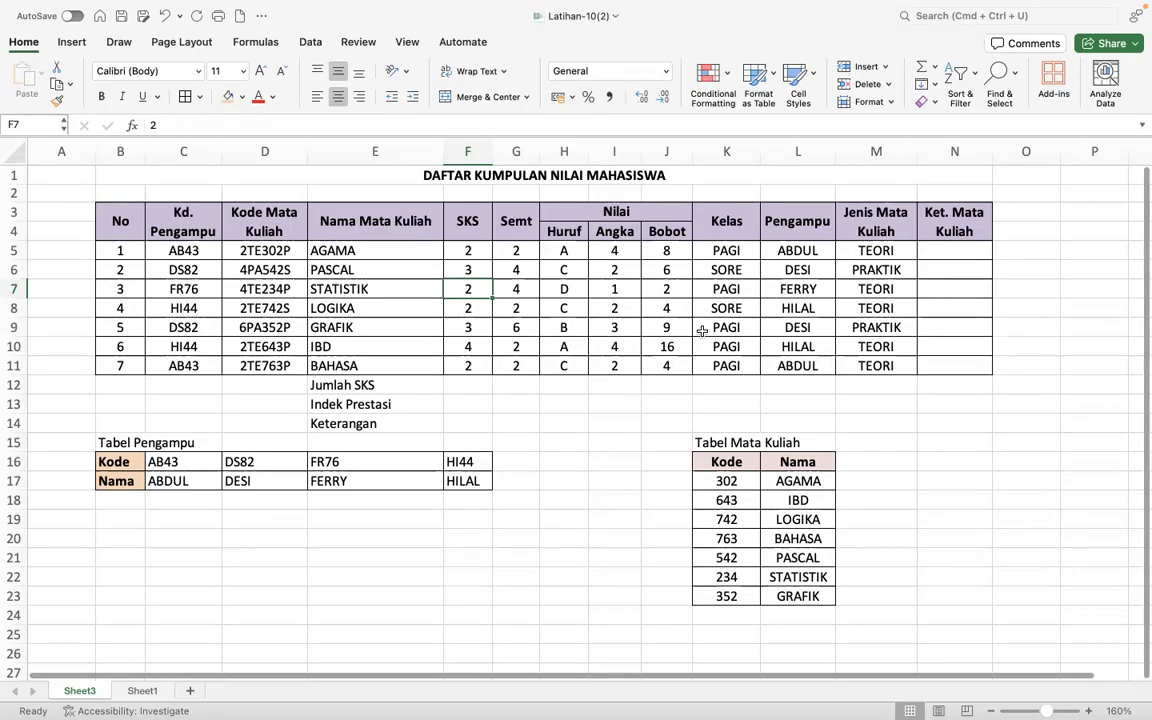
- Begin an IF formula in N5, check the "dan" condition of the Ket. Mata Kuliah rule in the browser PDF, and return to Excel
click(962, 250)
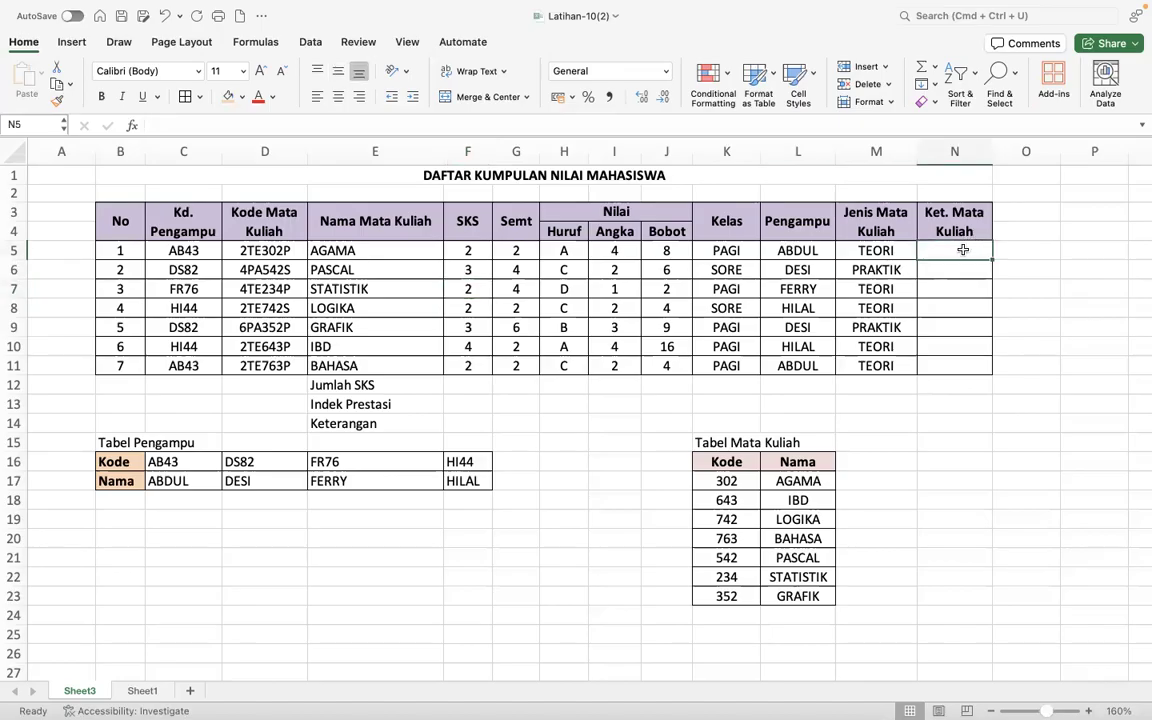
text(=I)
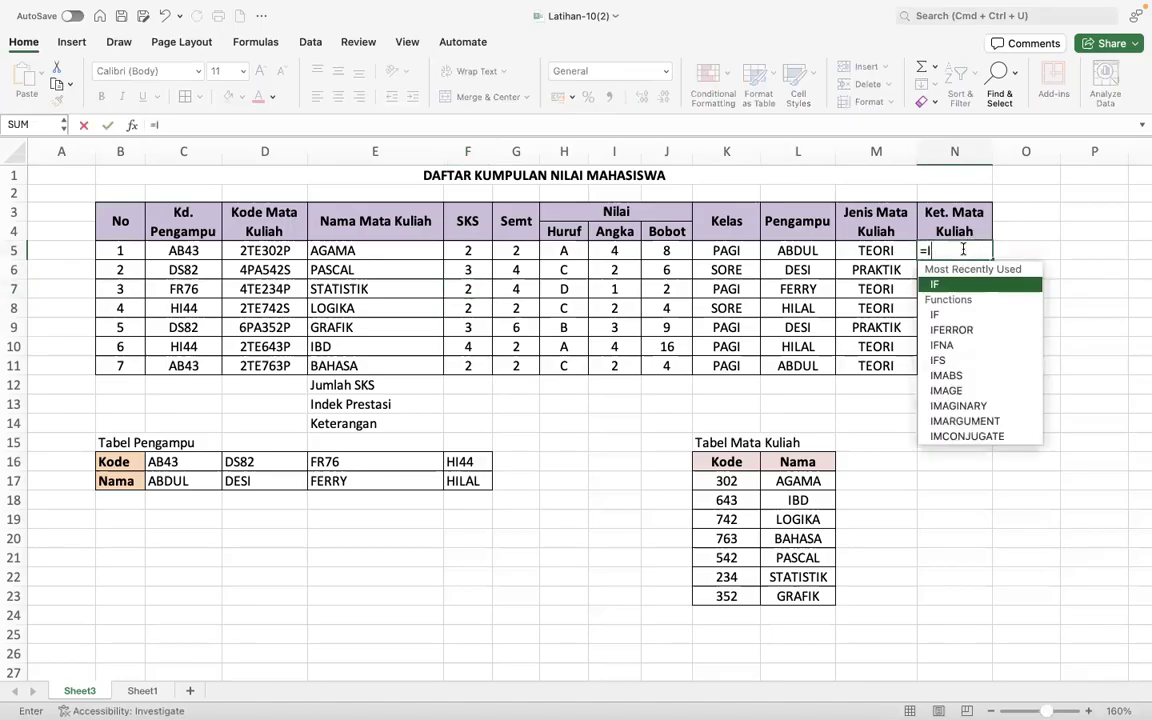
text(F()
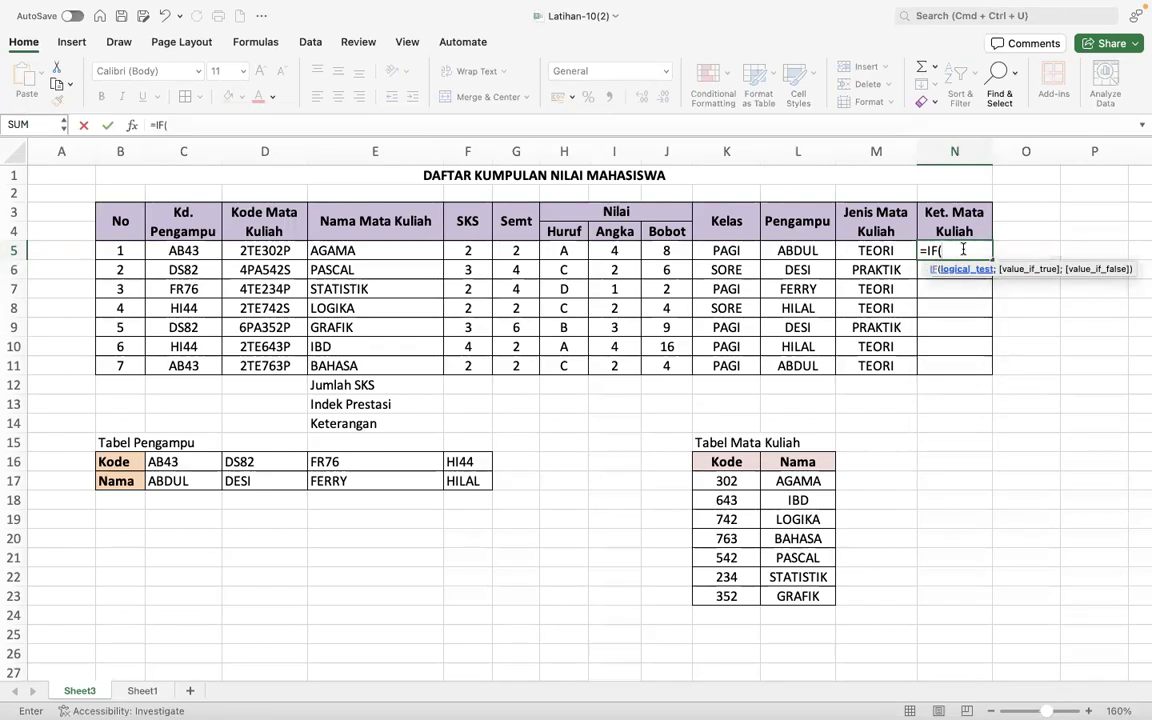
key(super+Tab)
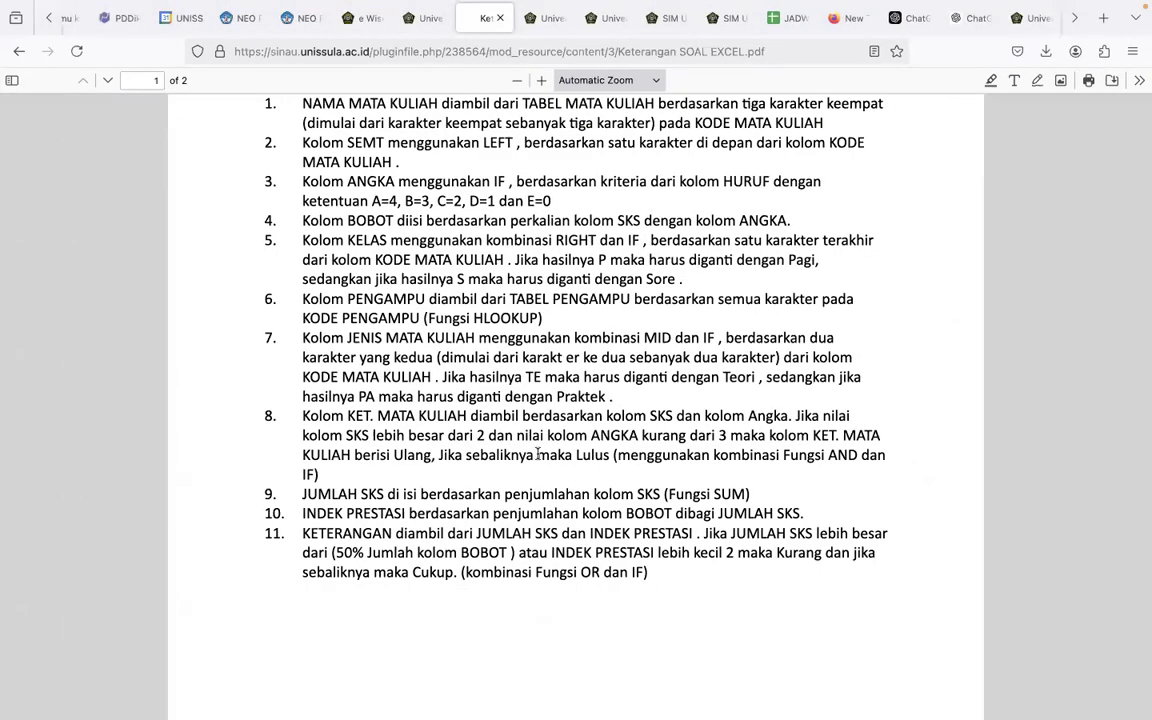
double_click(500, 436)
key(super+Tab)
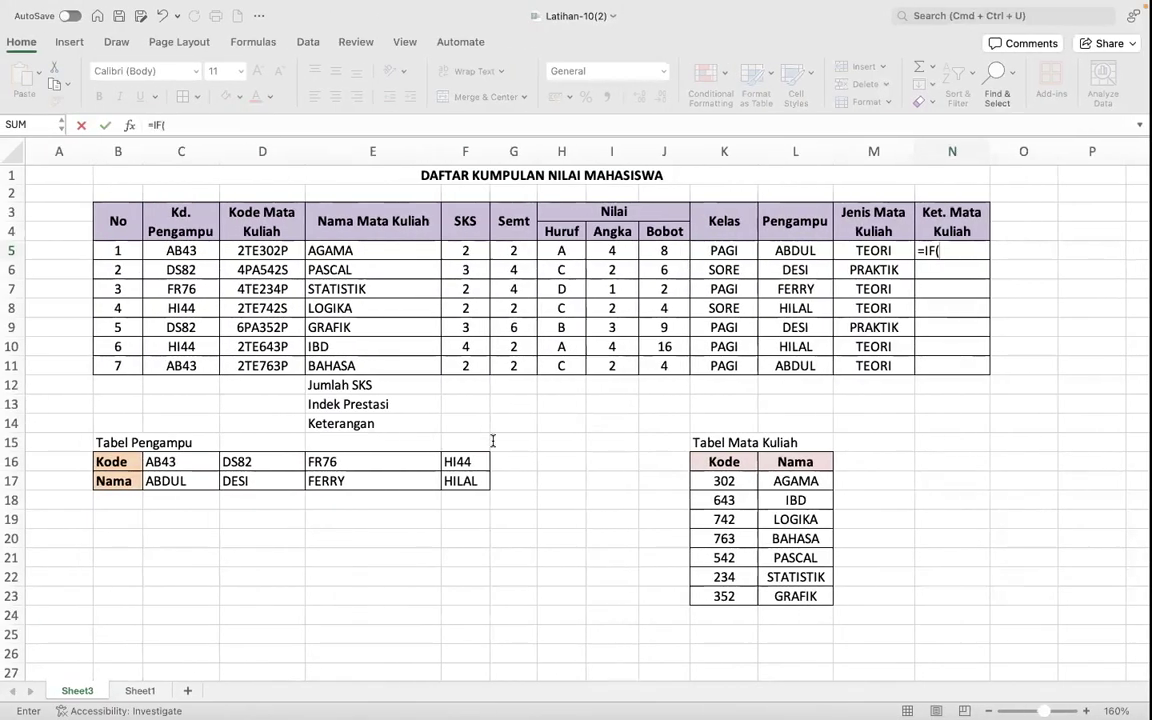
- Enter AND(F5>=3;I5<3) as the logical test of the IF formula in N5
text(AND)
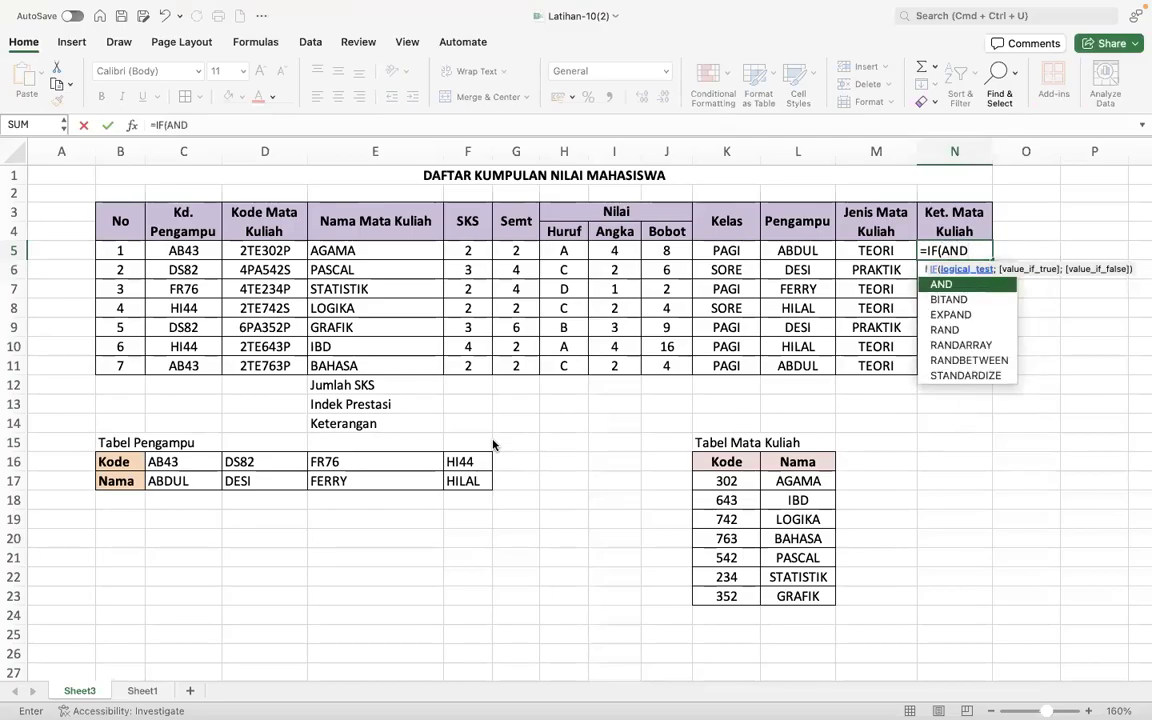
text(()
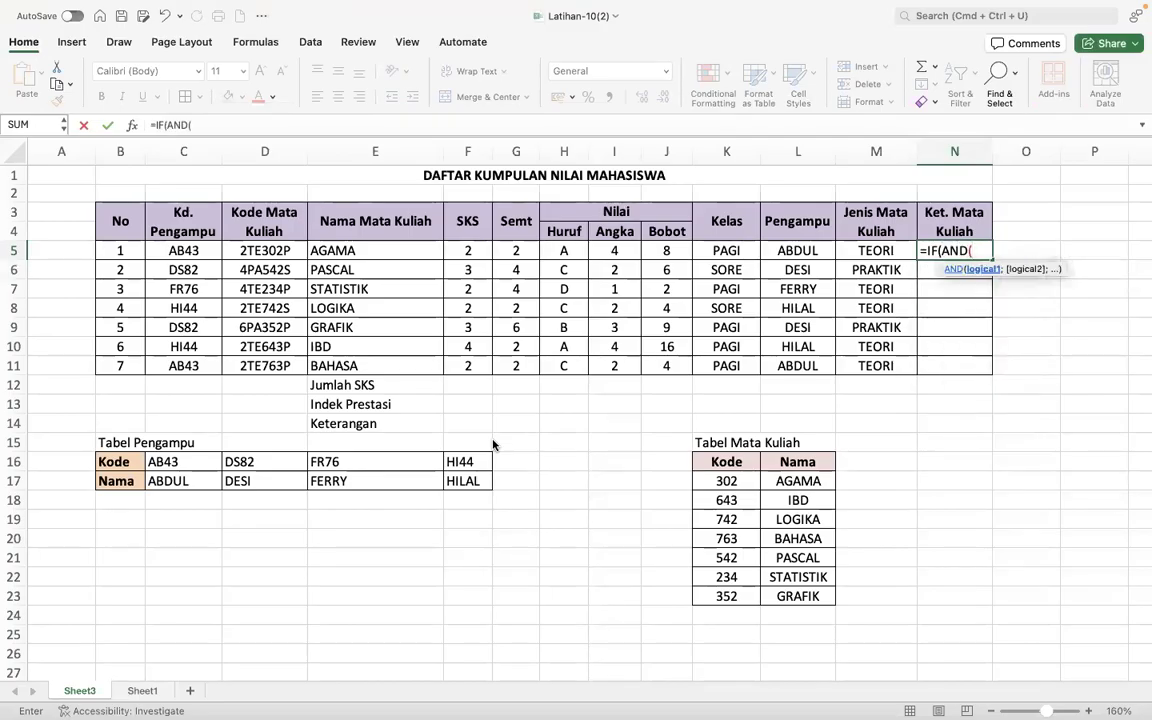
click(478, 251)
text(>)
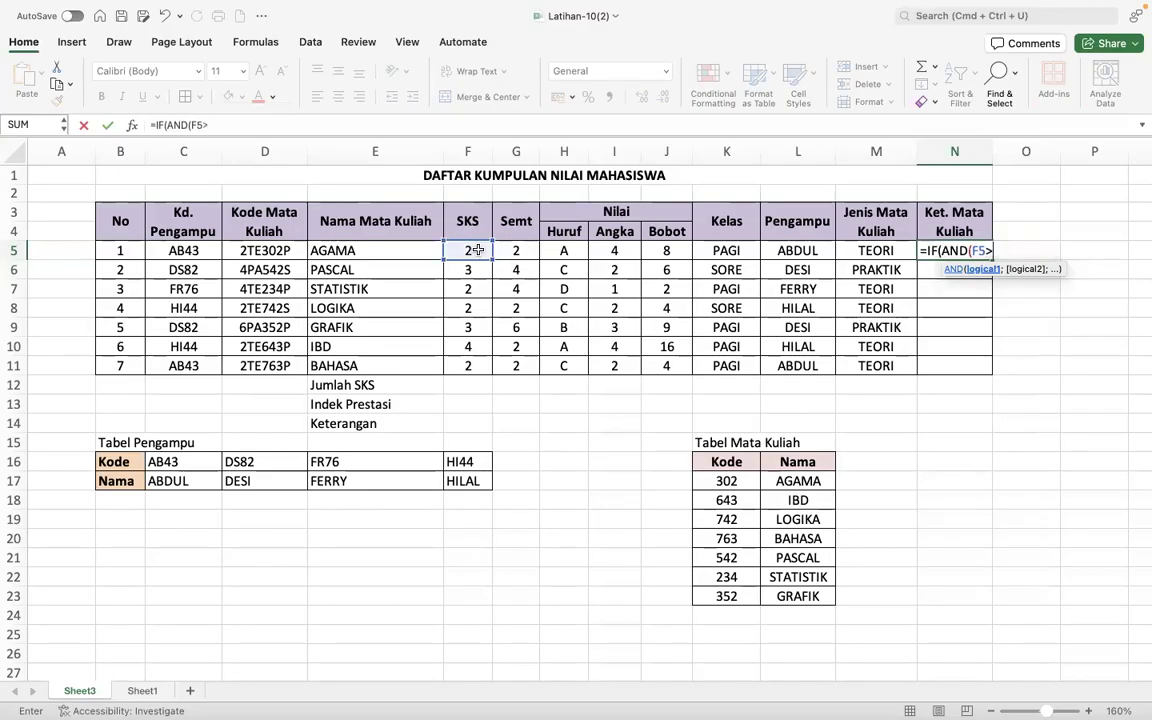
text(=3;)
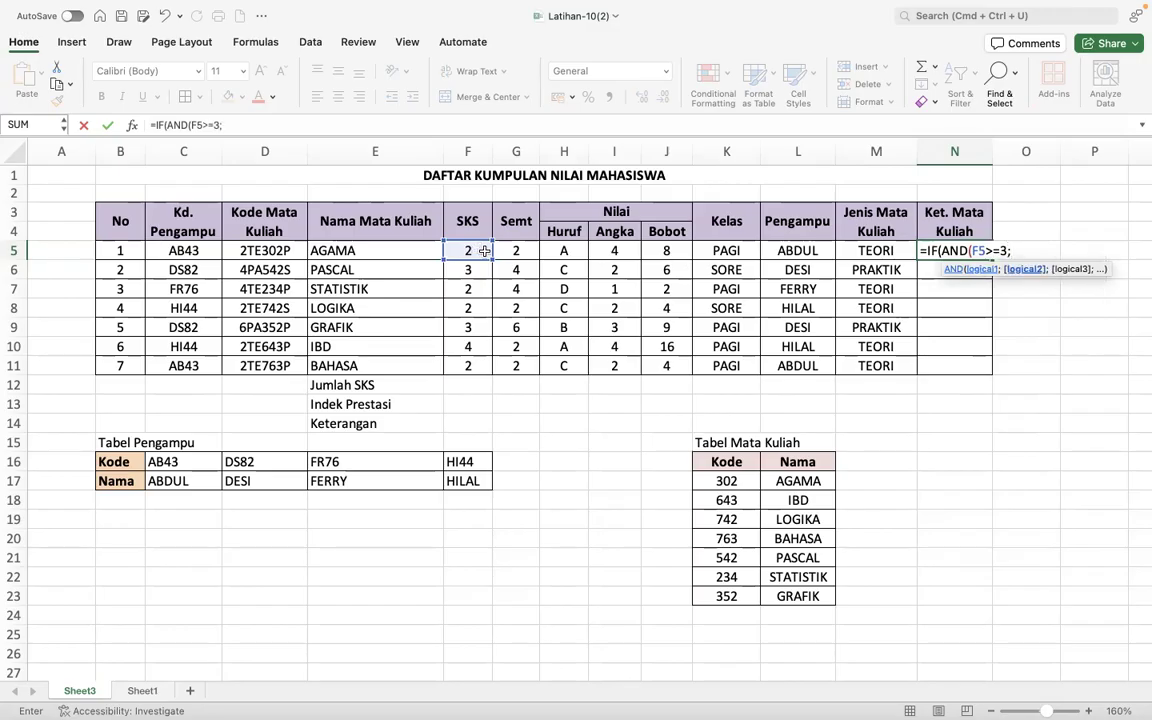
click(622, 250)
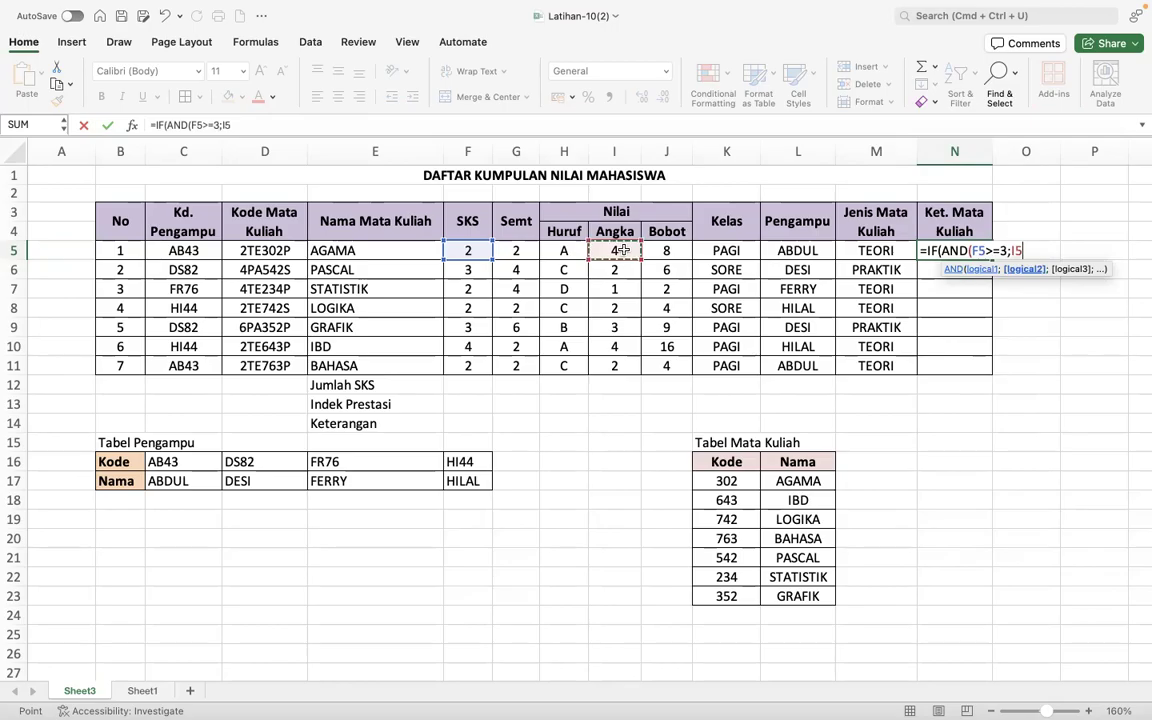
text(<3)
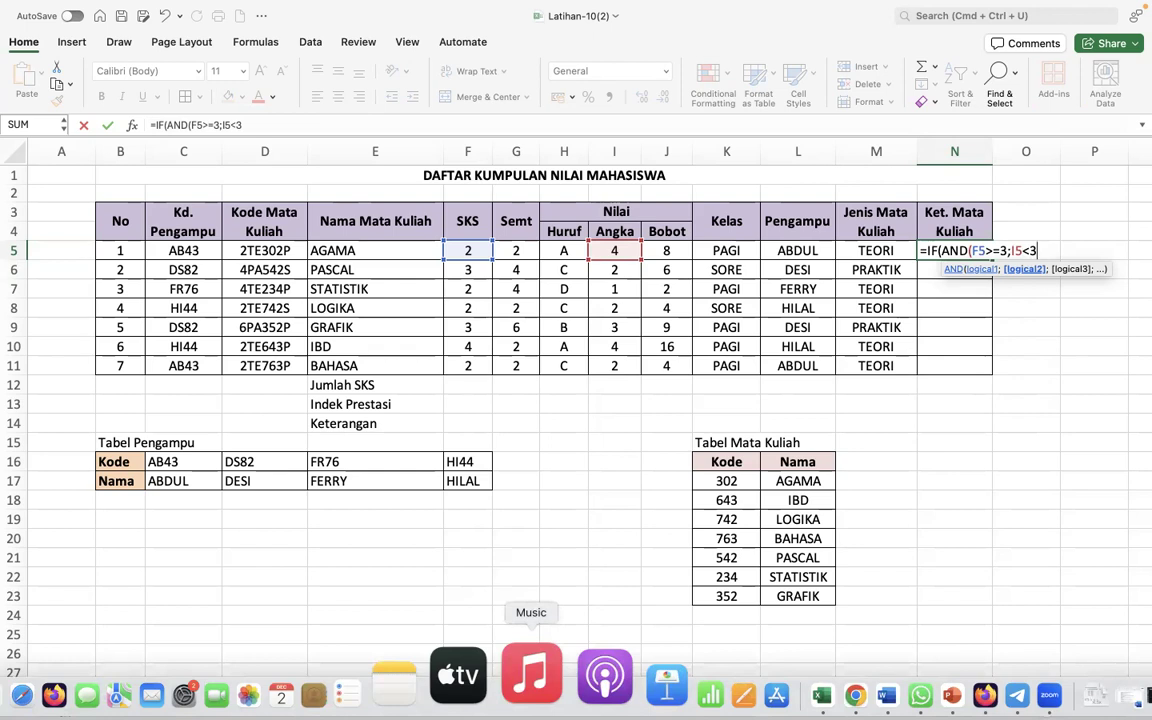
text();)
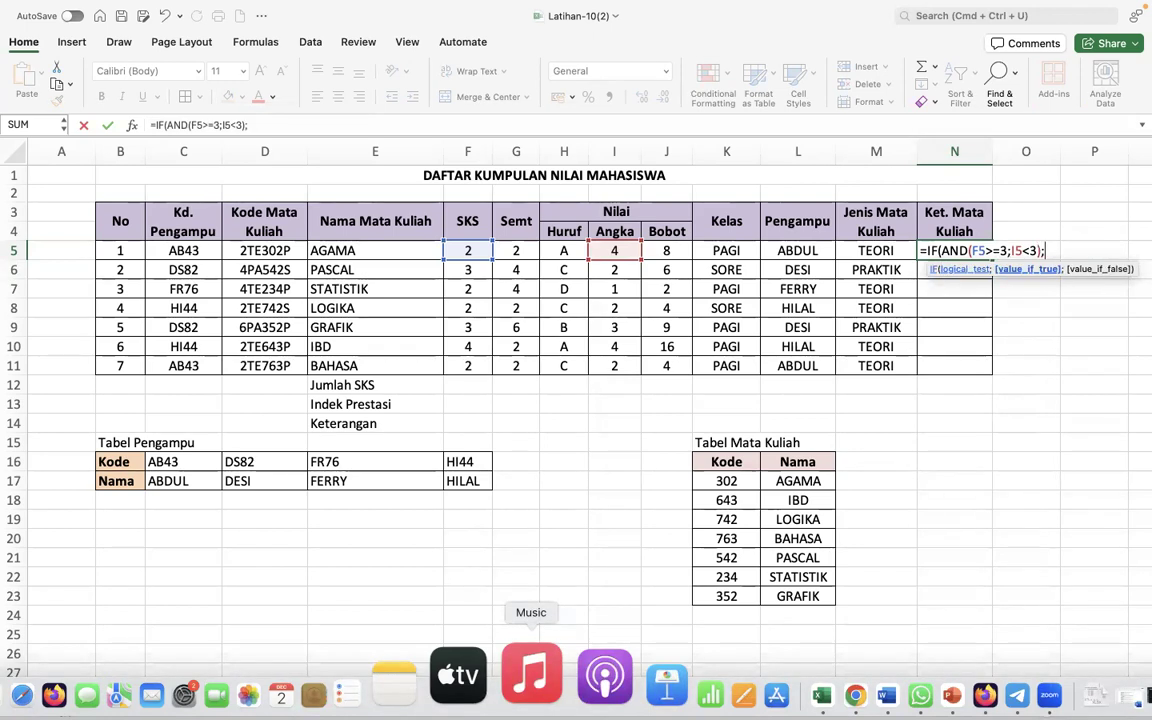
text("ULANG";)
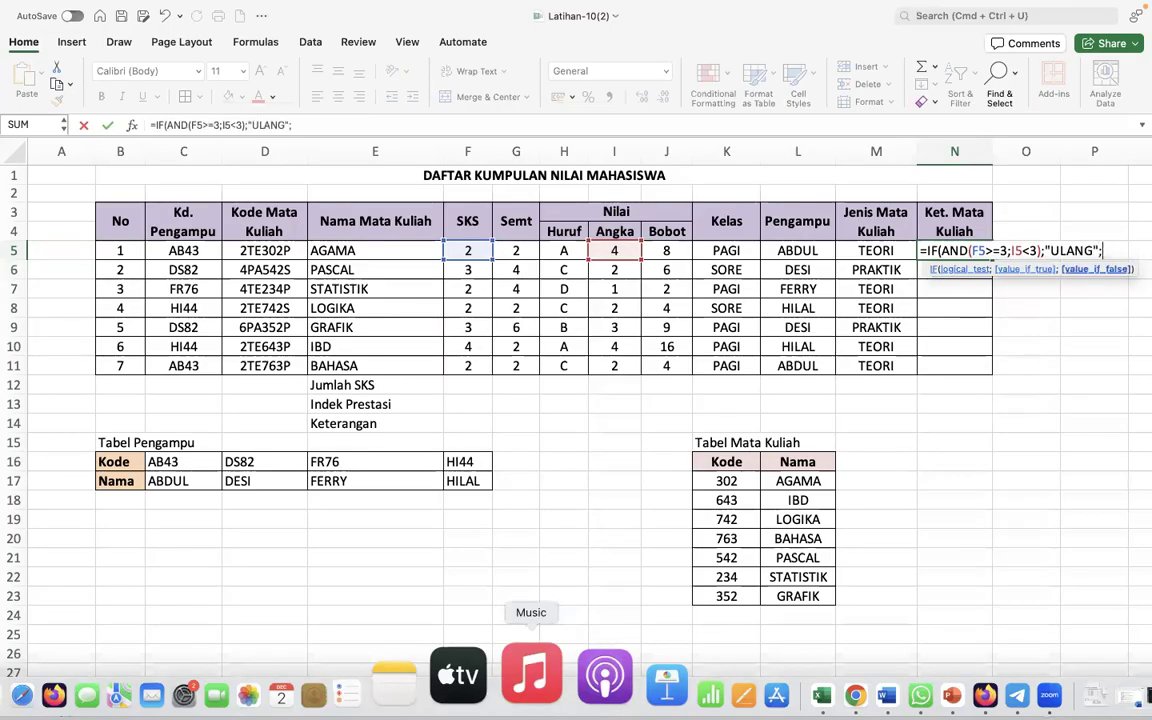
text("LULUS"))
- Complete the N5 formula with "ULANG" as the true result and "LULUS" as the false result
key(Return)
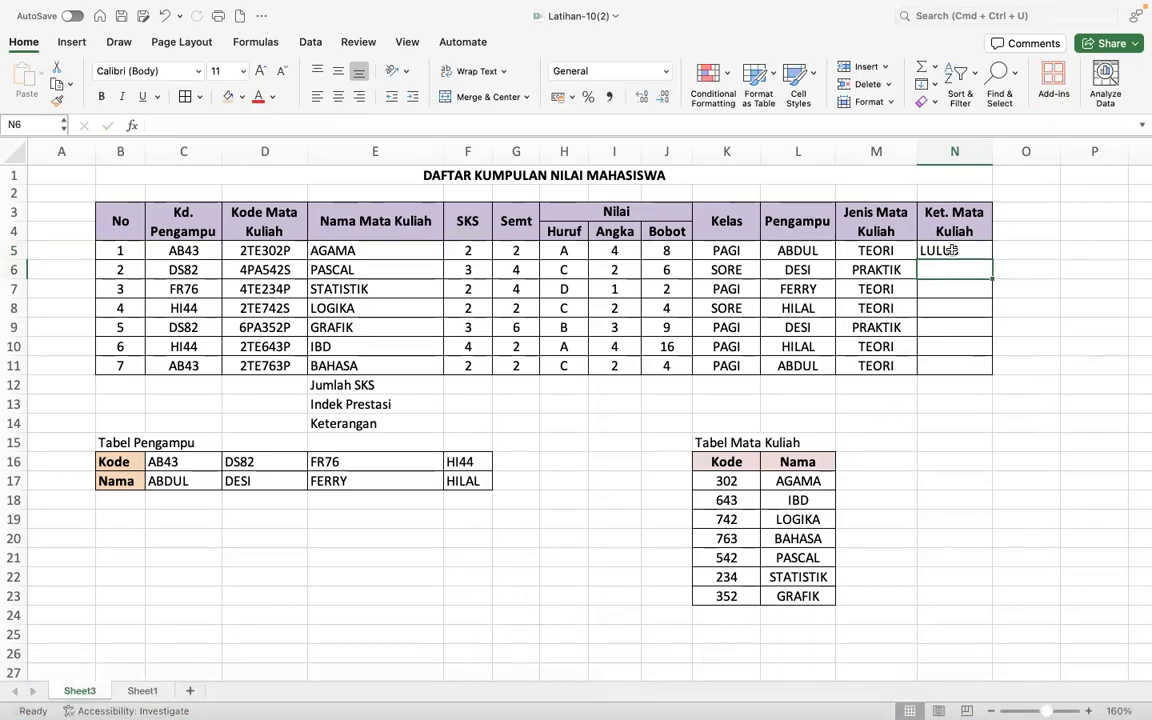
- Fill the Ket. Mata Kuliah formula from N5 down through N11 and check the formula in N6
click(986, 252)
drag(988, 254, 990, 369)
click(960, 272)
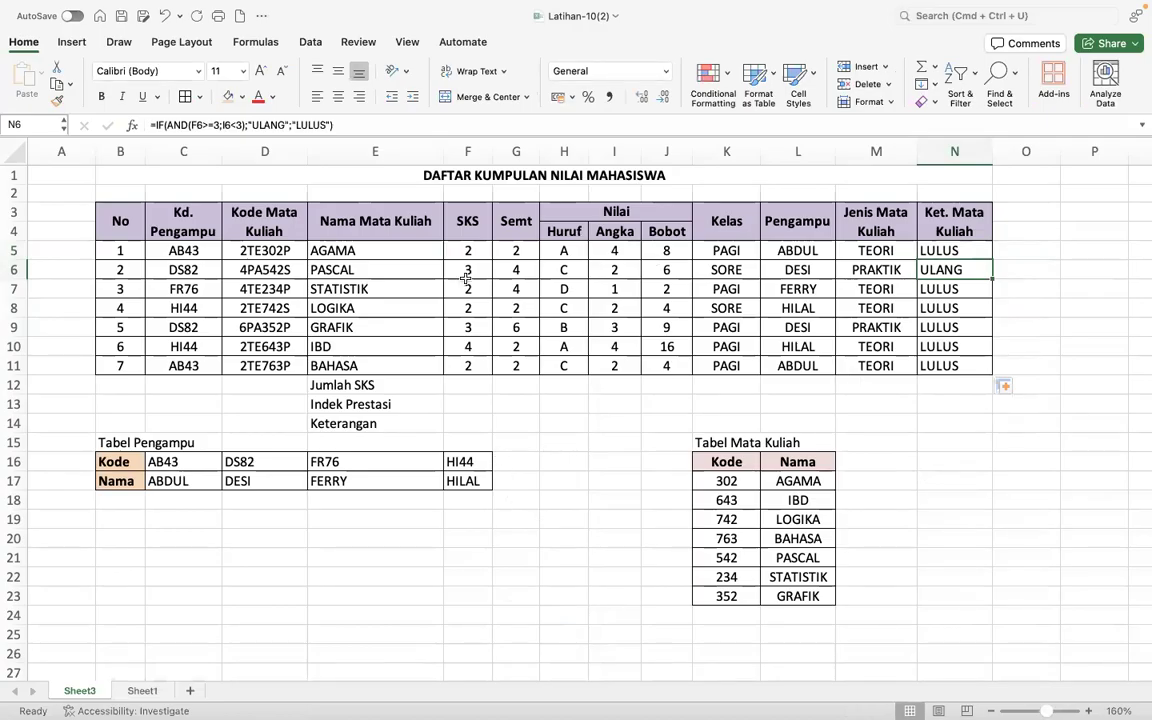
- Calculate Jumlah SKS in F12 as the sum of F5:F11 and centre the cell
click(460, 390)
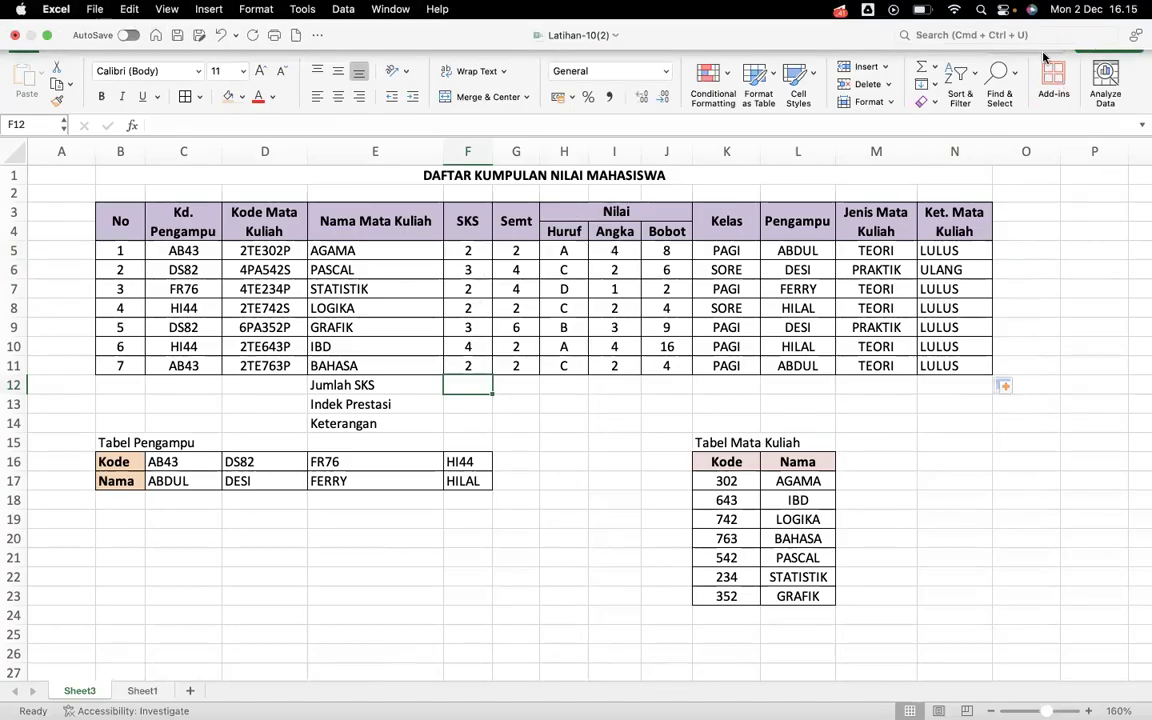
click(934, 67)
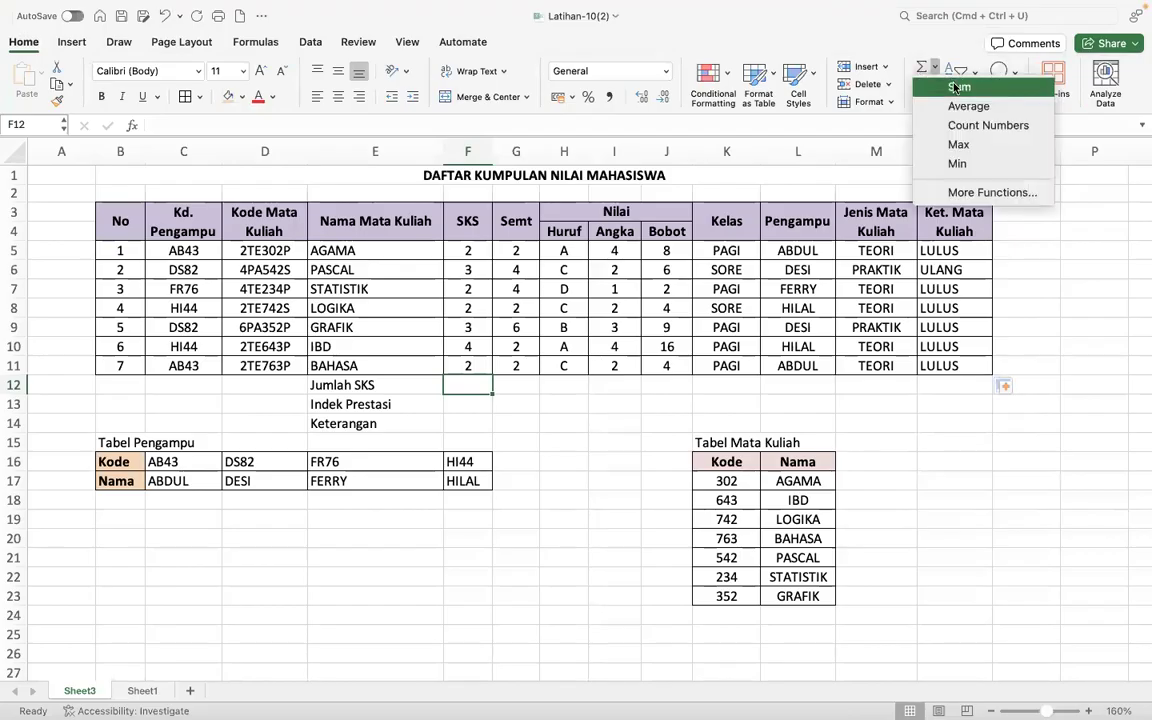
click(956, 86)
key(Return)
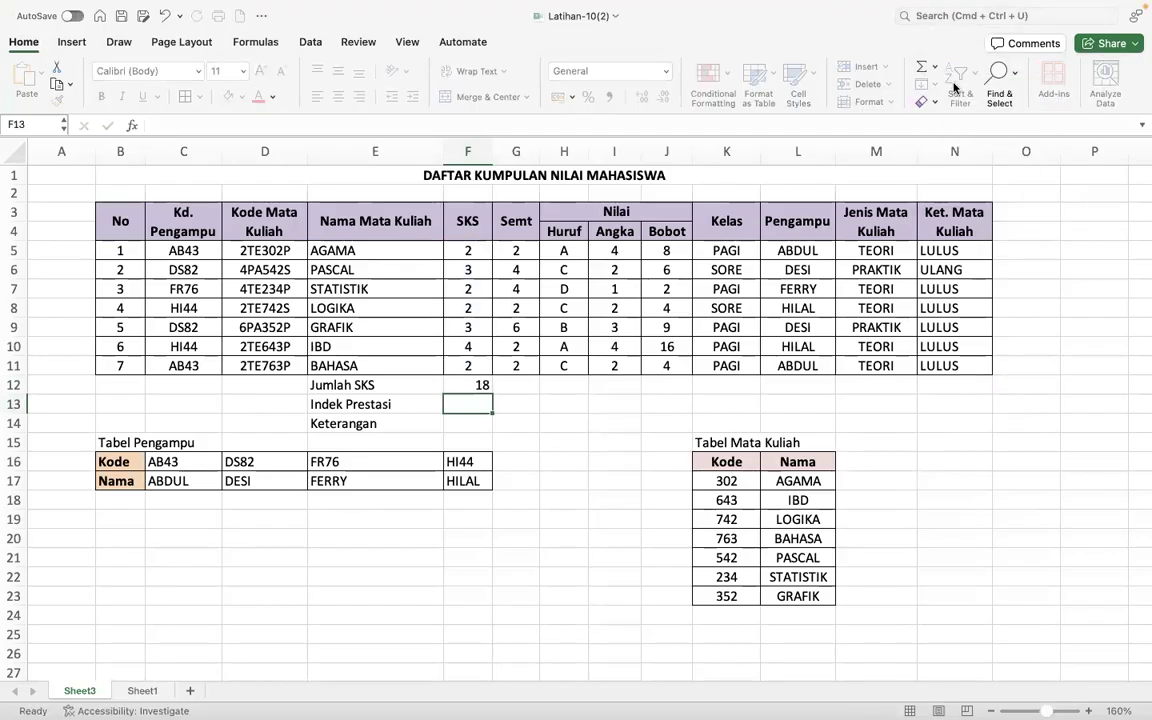
click(470, 385)
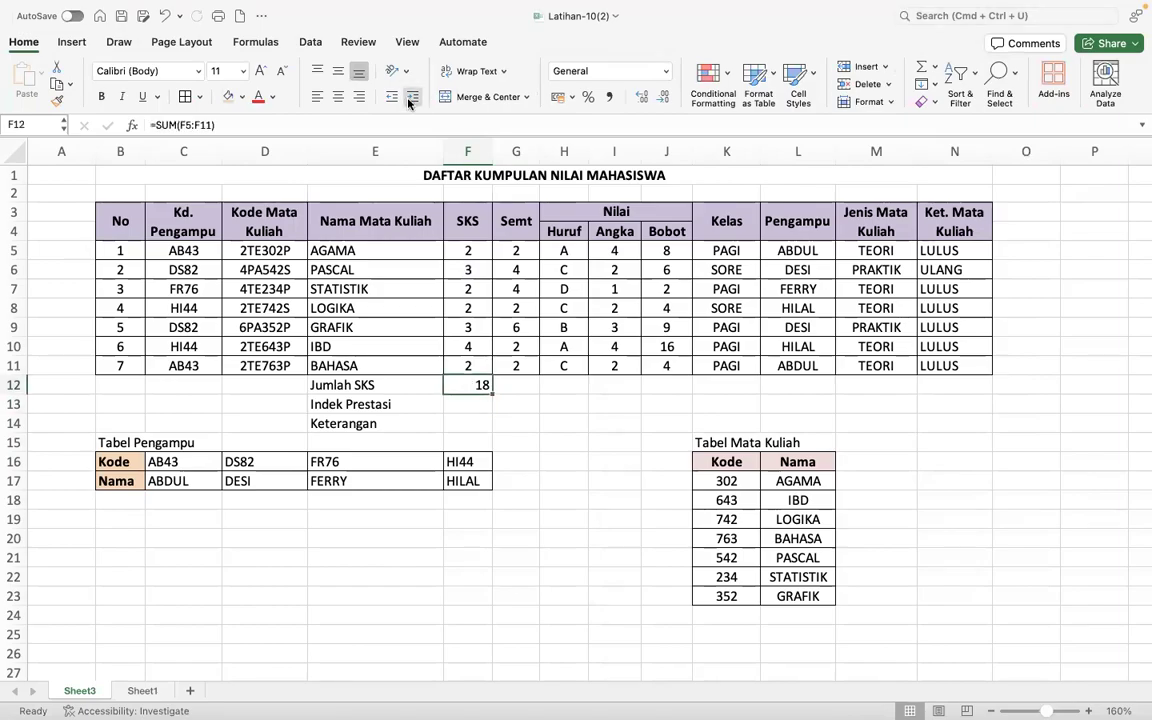
click(339, 97)
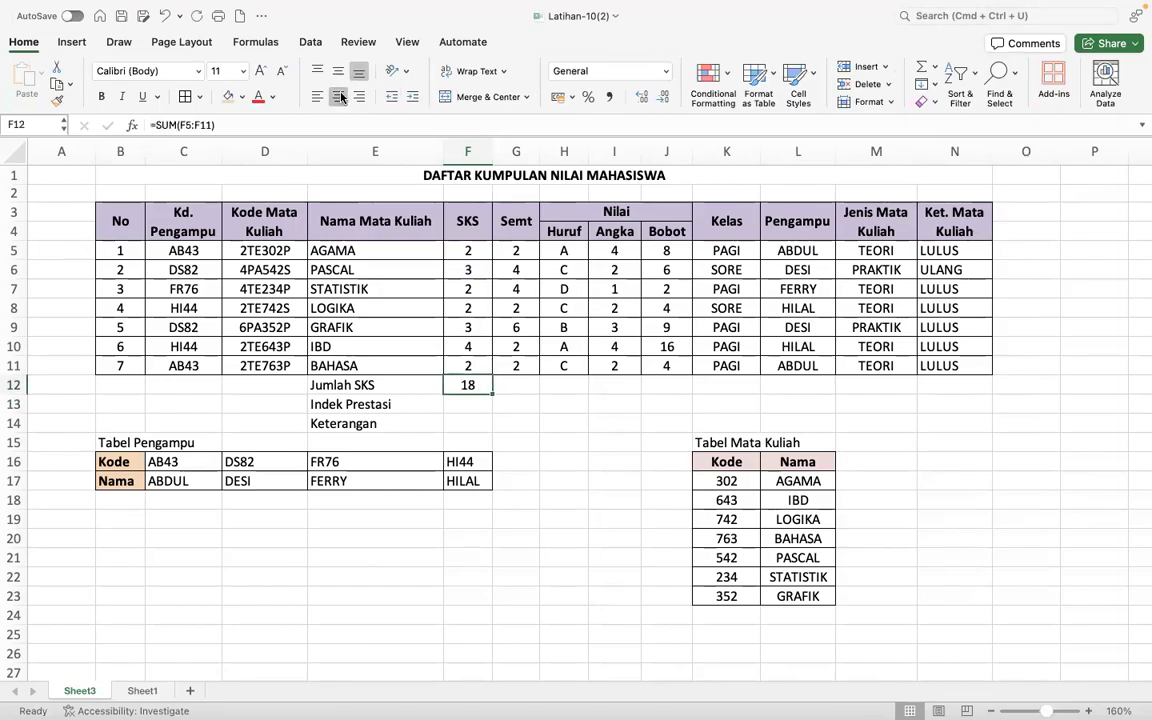
- Calculate the sum of the Bobot column in J12
click(468, 403)
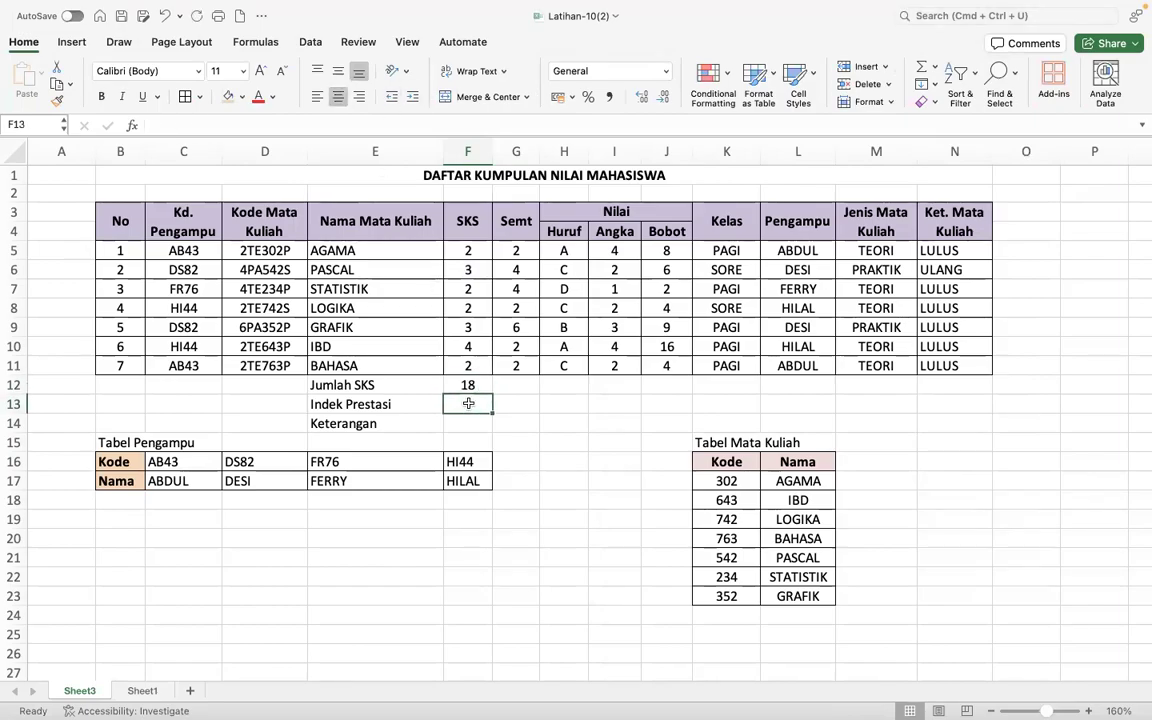
click(670, 390)
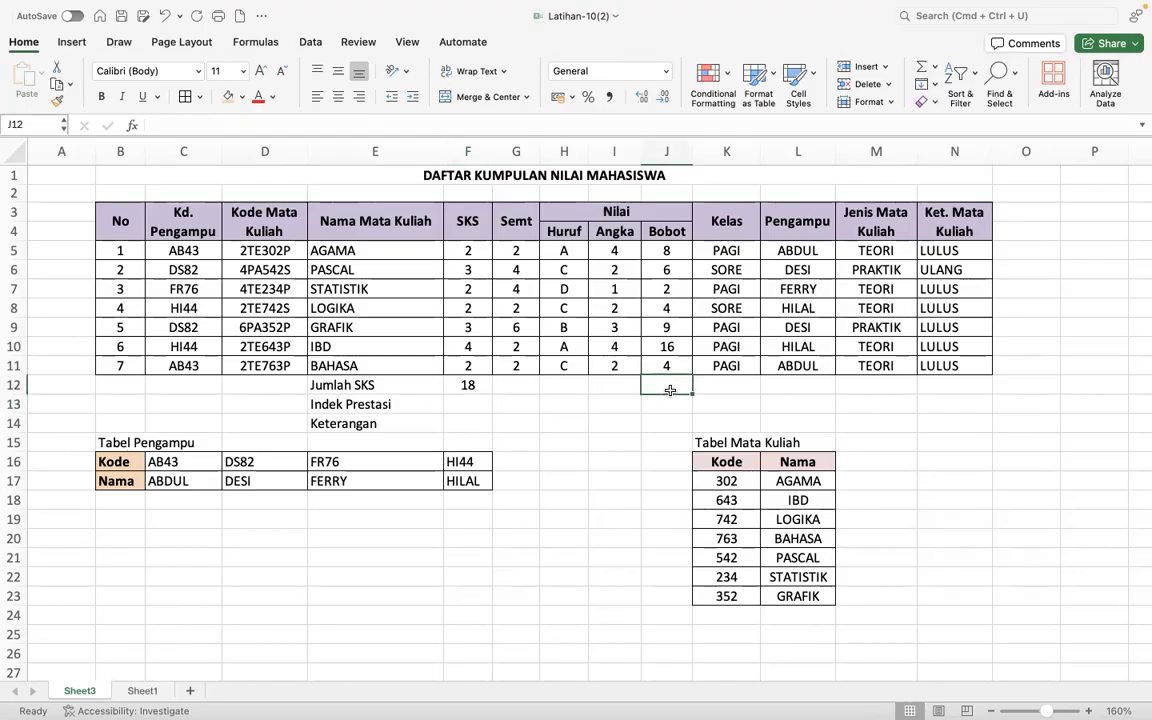
click(918, 65)
key(Return)
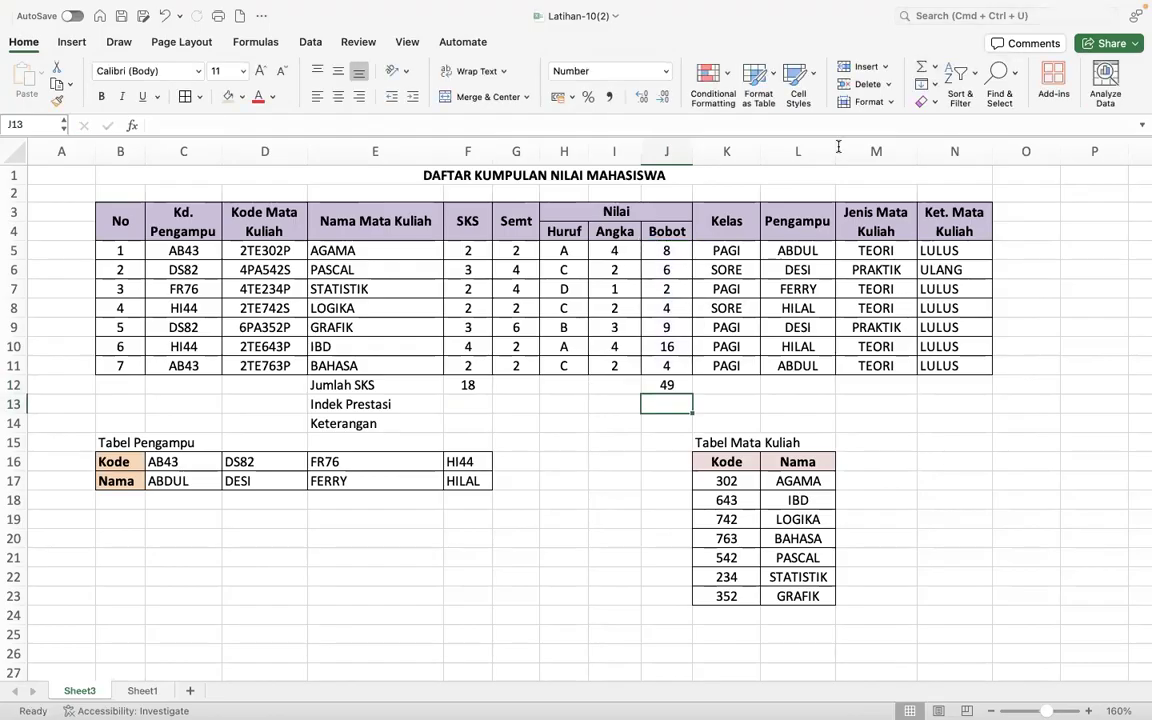
- Calculate Indek Prestasi in F13 with the formula =J12/F12
click(473, 404)
text(=)
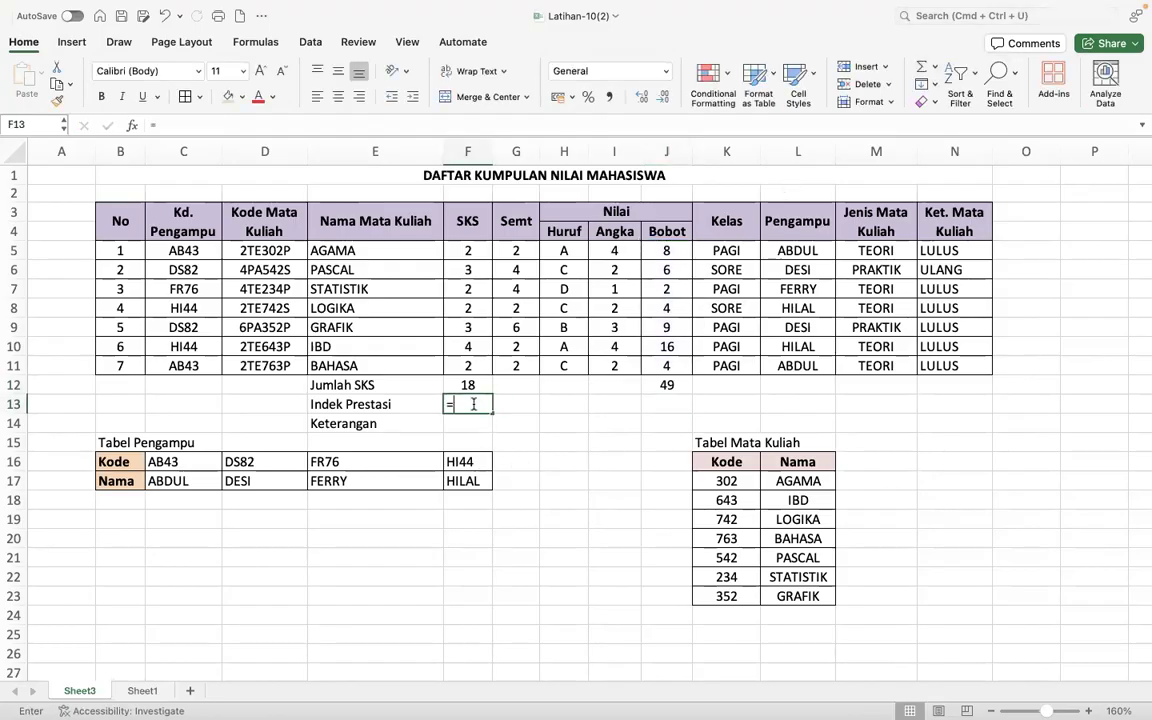
click(654, 386)
text(/)
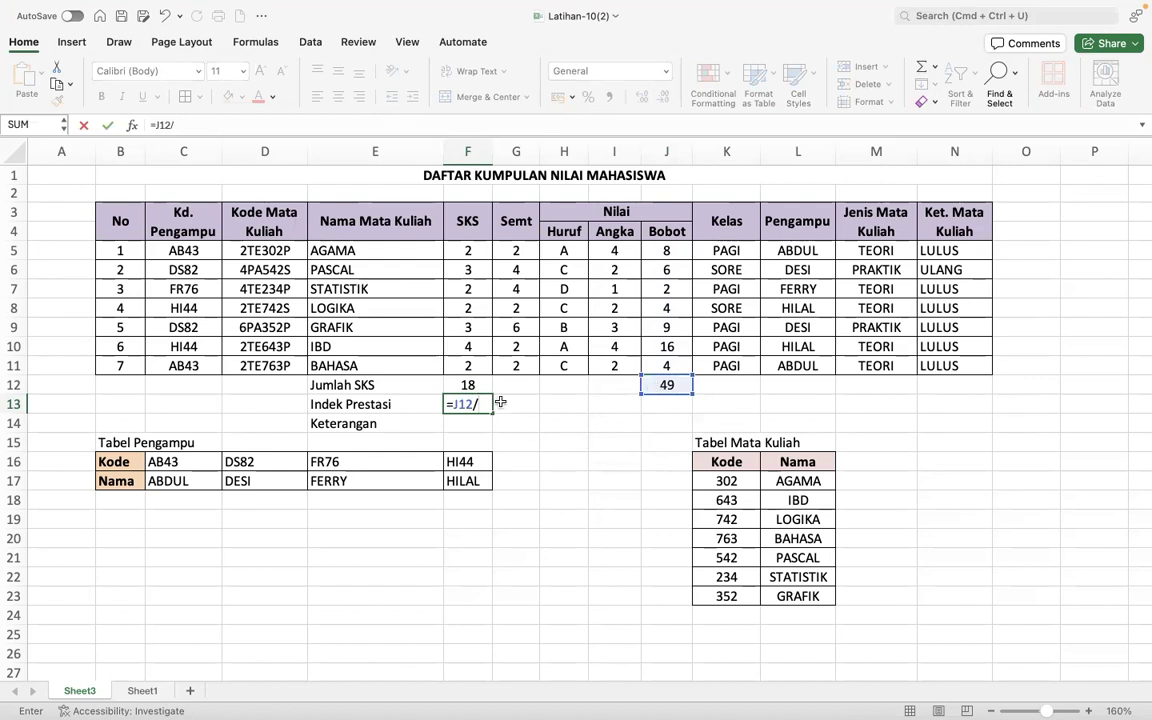
click(476, 383)
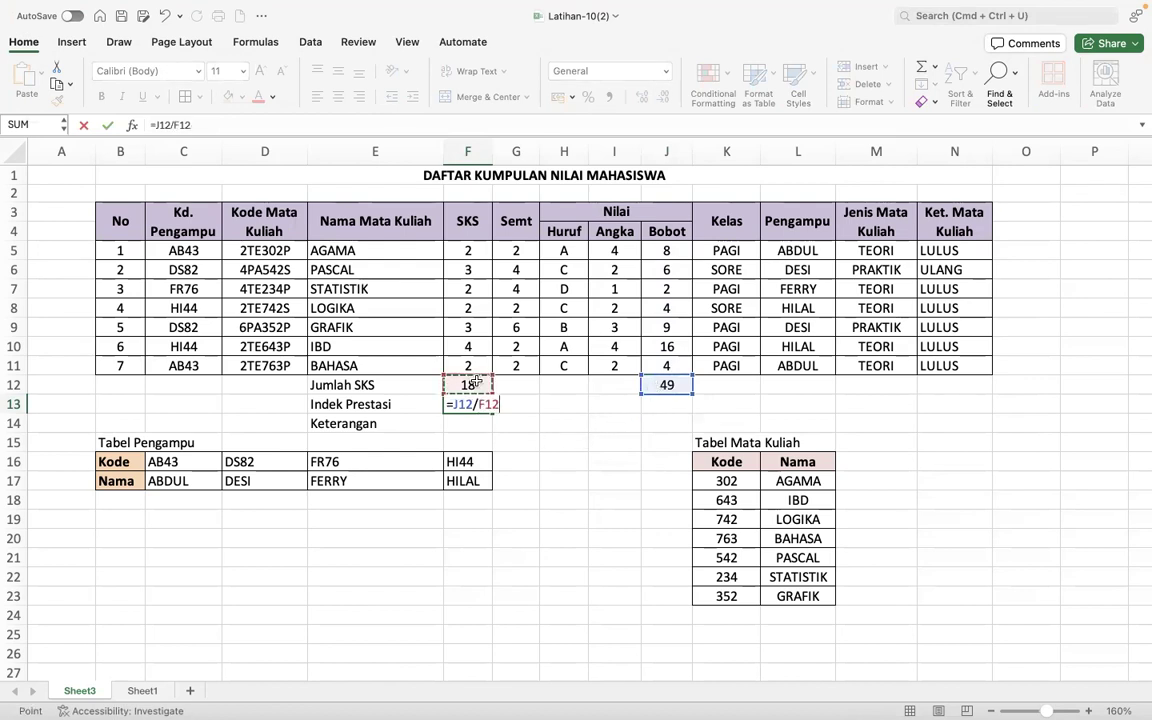
key(Return)
- Format the Indek Prestasi value in F13 to show two decimal places
click(480, 403)
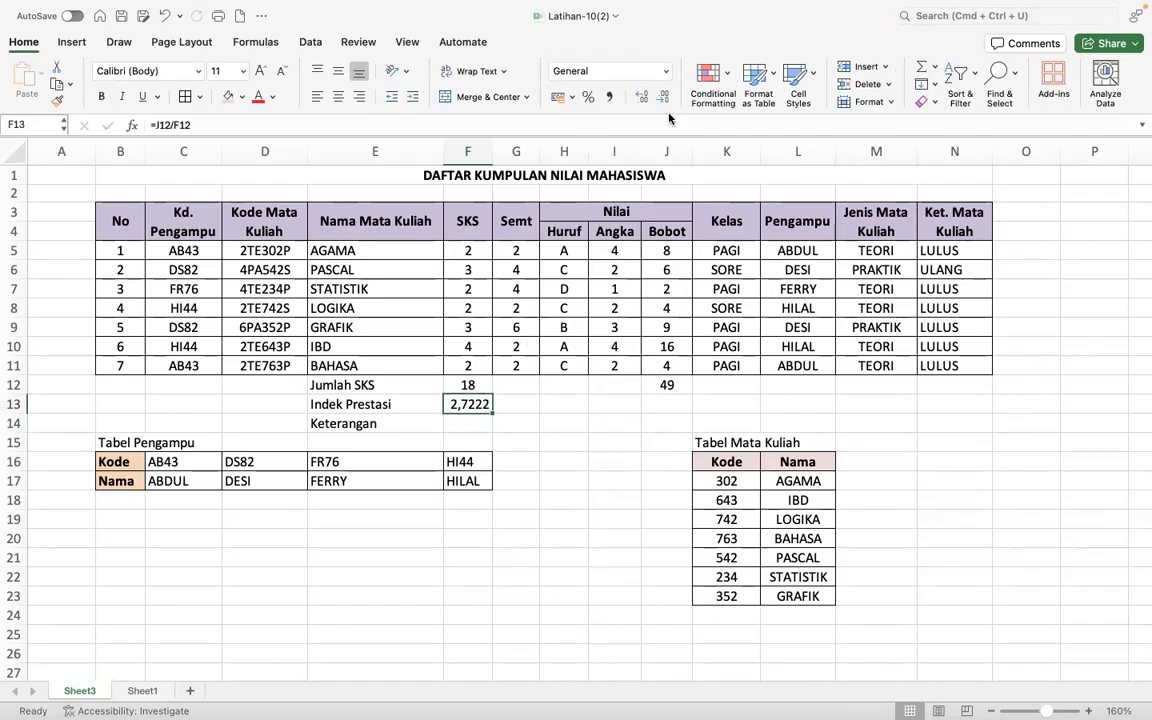
click(640, 96)
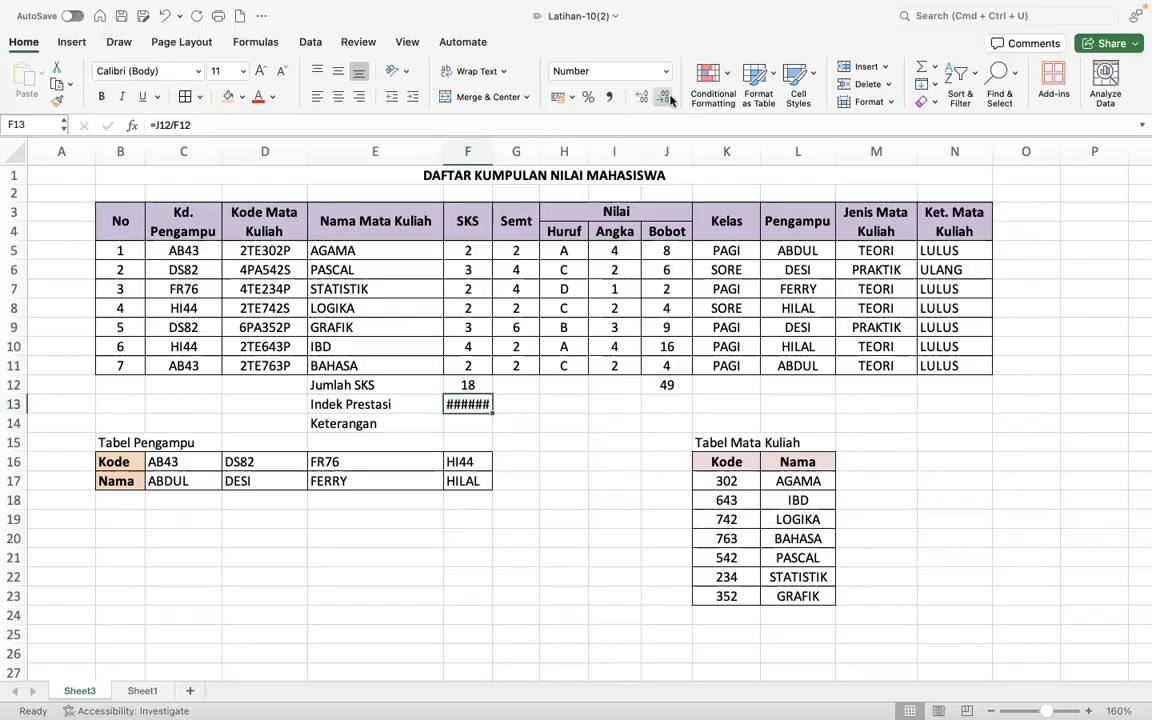
click(664, 97)
click(663, 98)
click(662, 99)
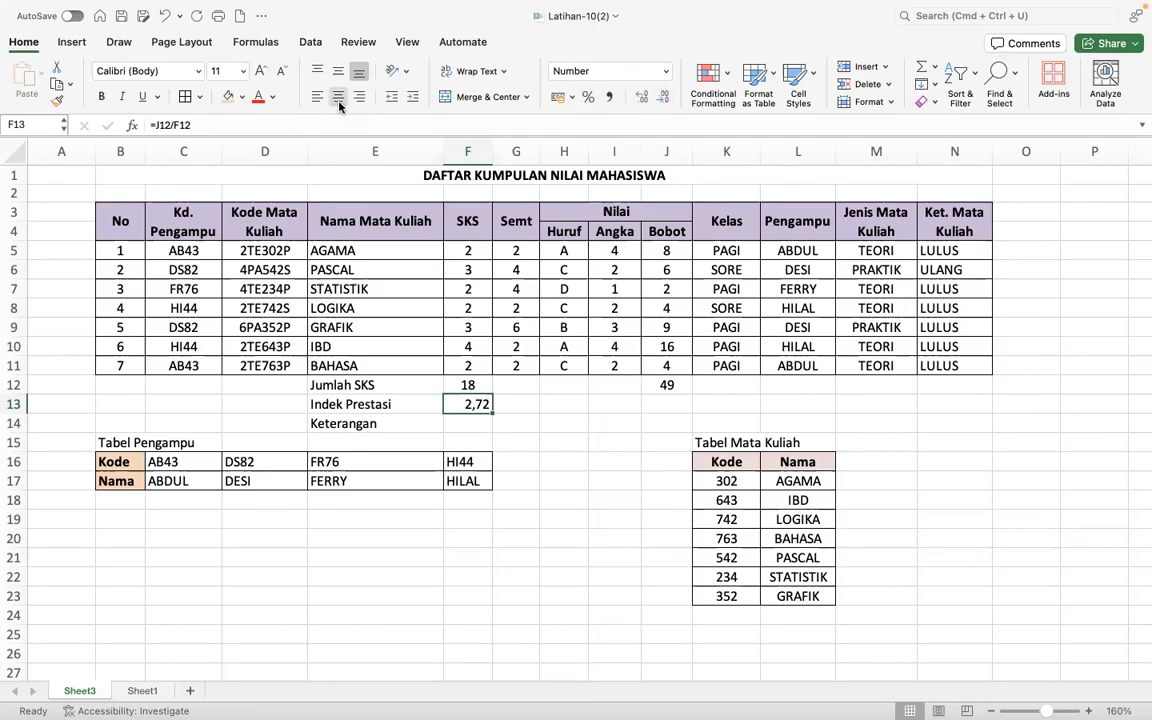
- Select F14 for Keterangan, read its "atau" condition in Keterangan SOAL EXCEL.pdf in the browser, and return to the Excel worksheet
click(465, 426)
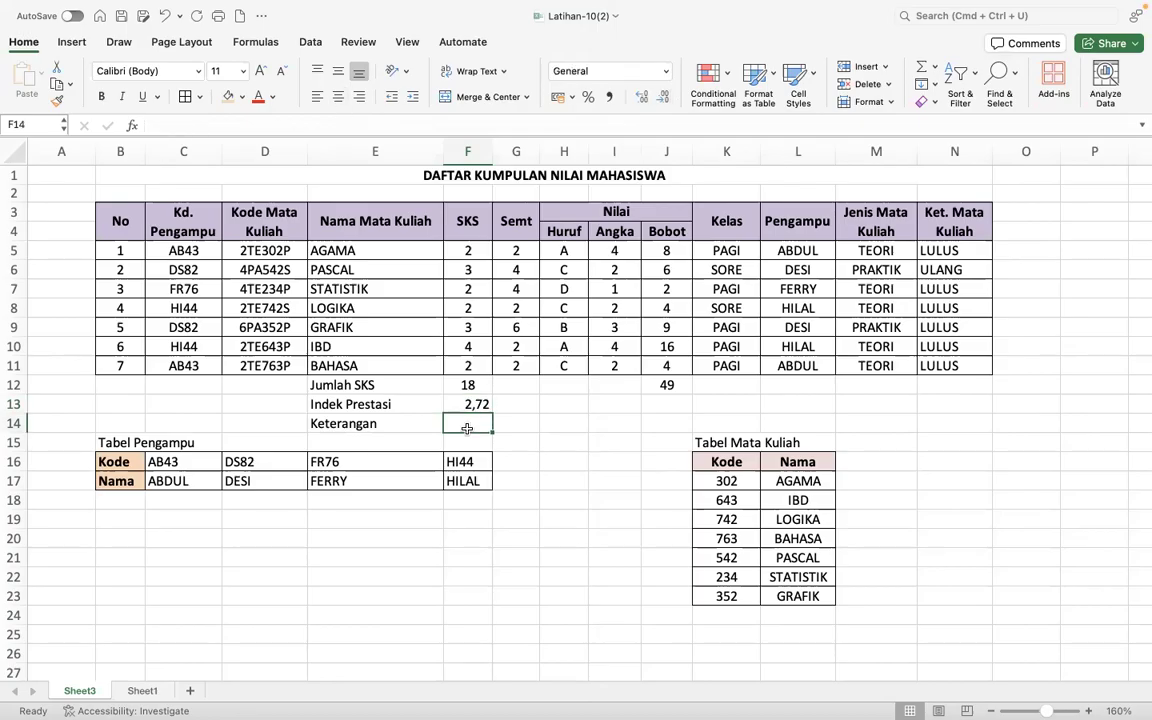
key(ctrl+Right)
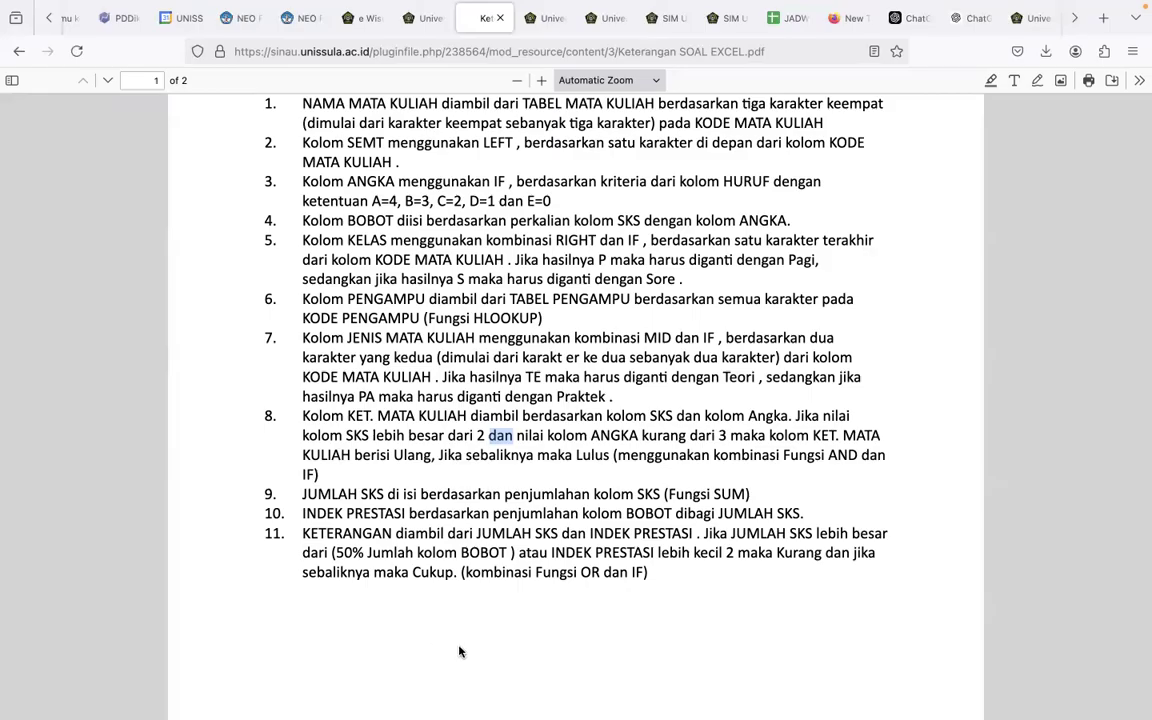
double_click(532, 552)
key(ctrl+Left)
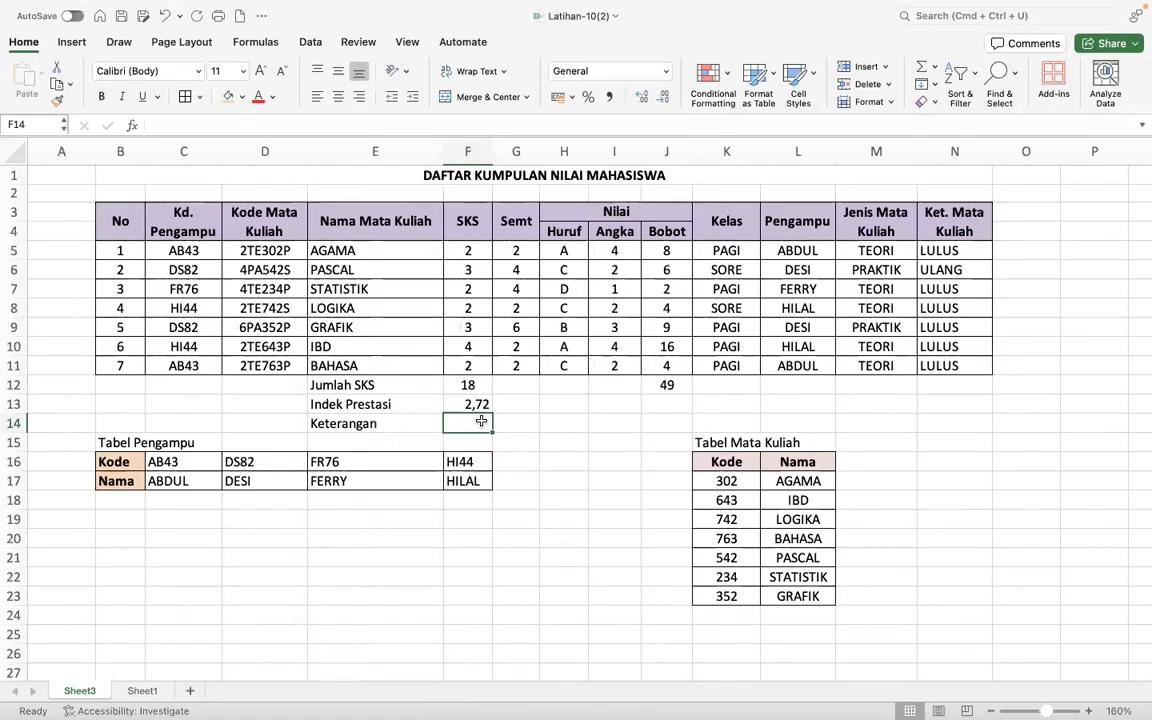
- Begin the Keterangan formula in F14 with an OR condition inside IF: =IF(OR(F13<2;F12>50%*J12)
text(=if()
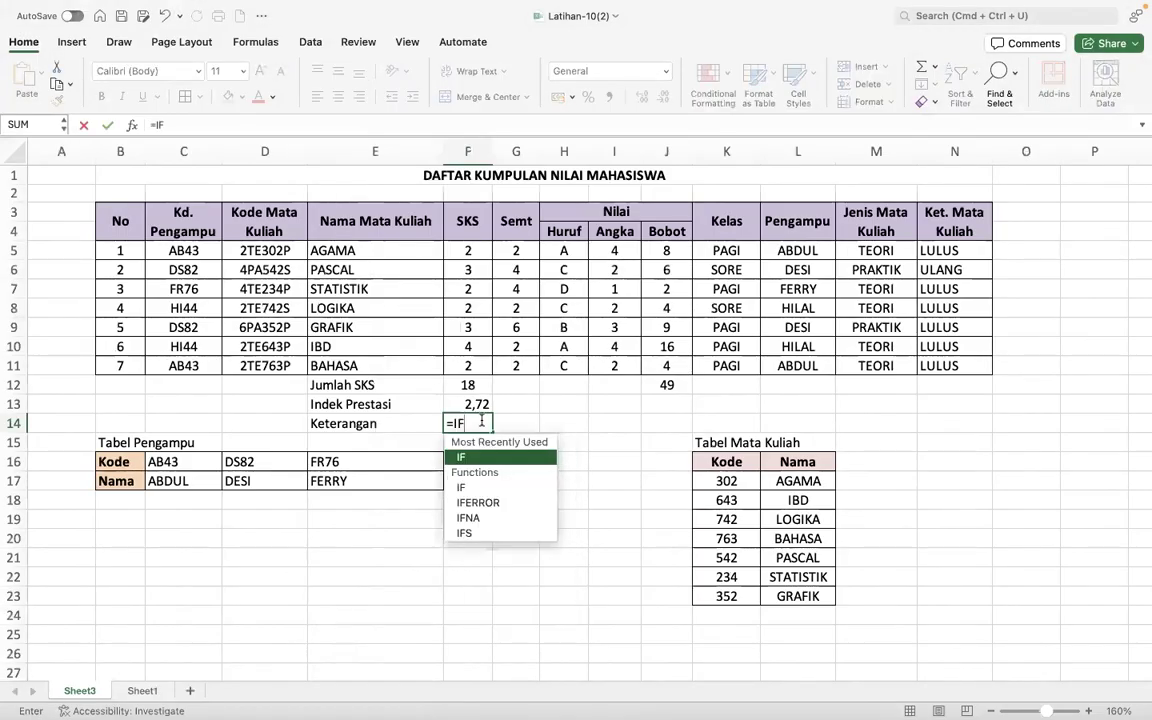
text(OR()
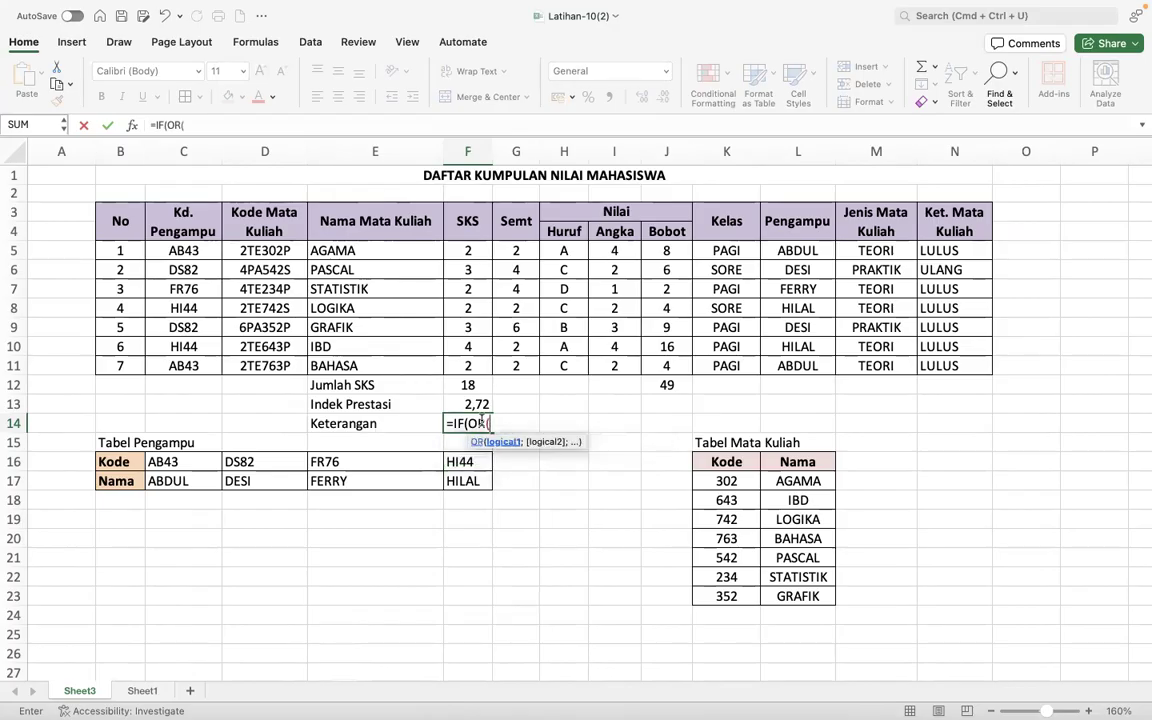
click(455, 406)
text(<2;)
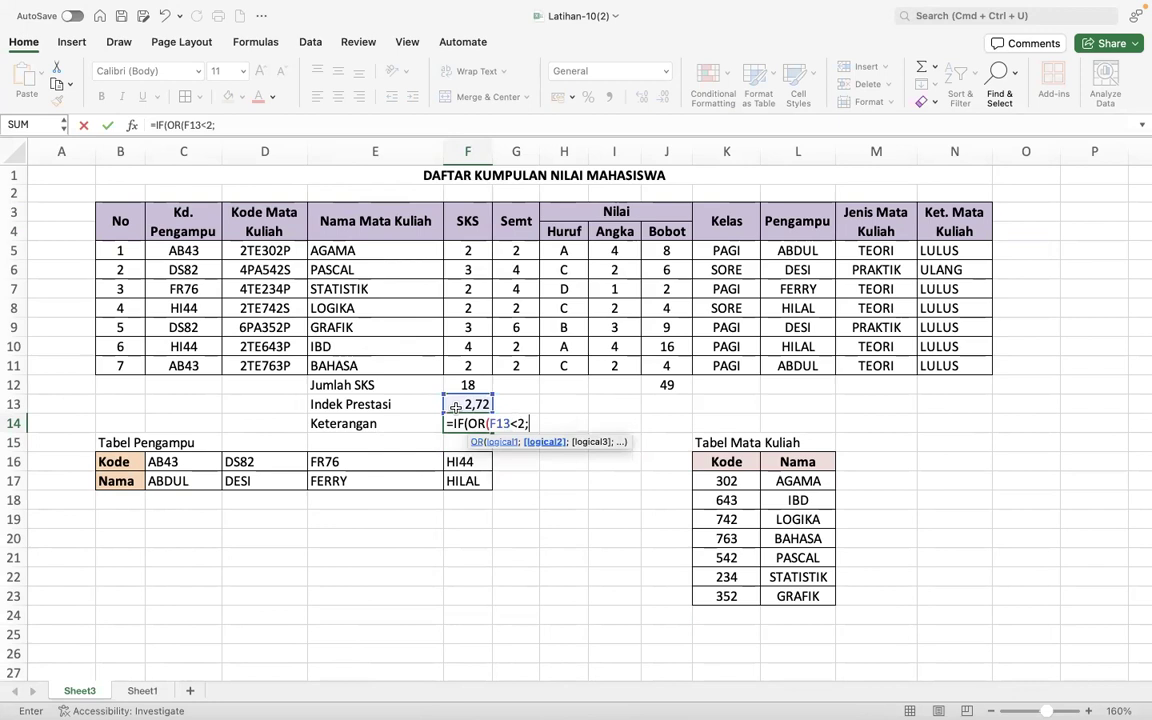
click(455, 386)
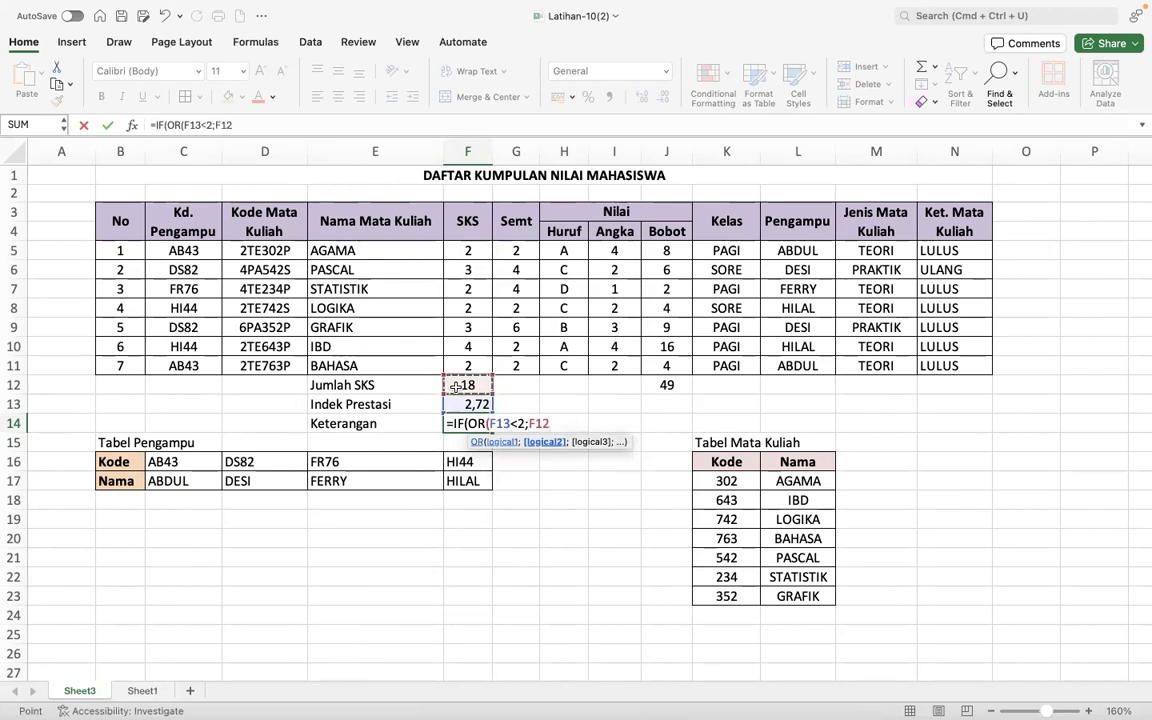
text(>)
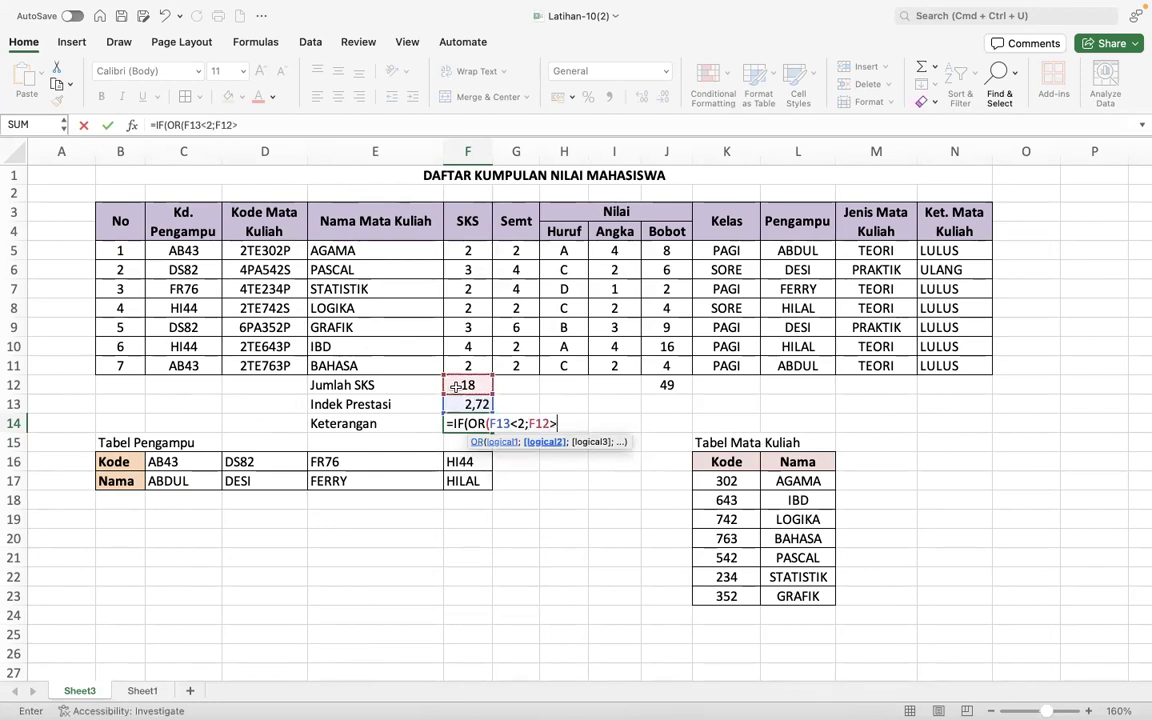
text(50%*)
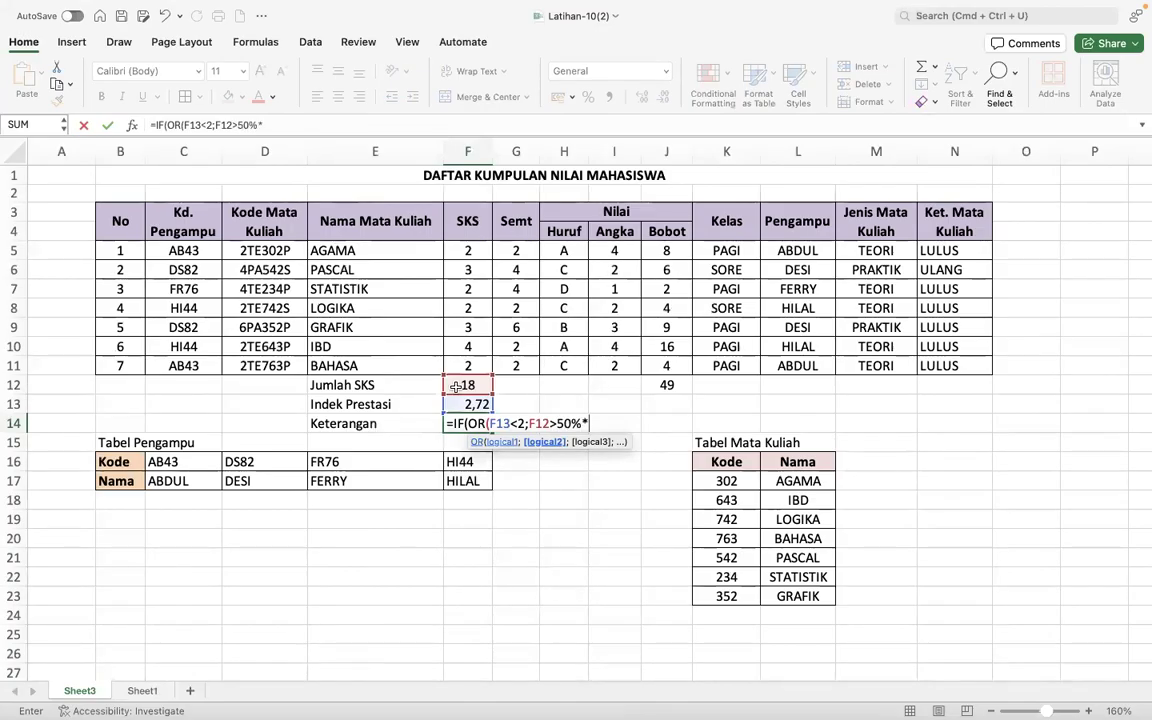
click(659, 384)
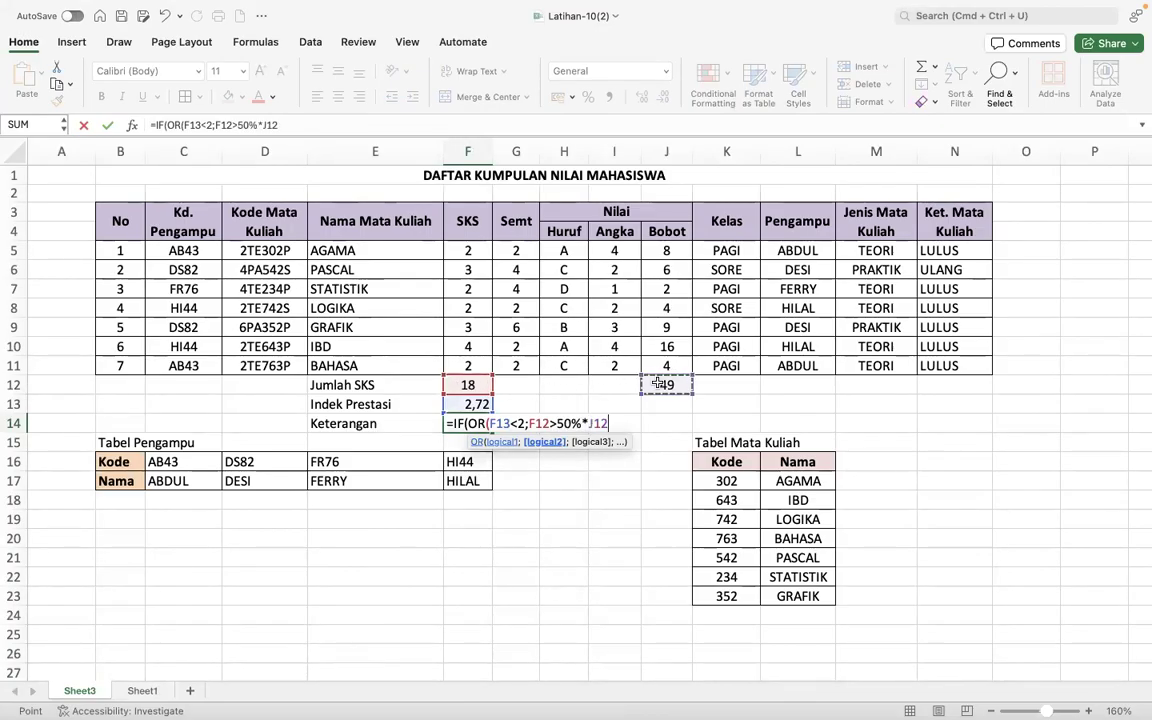
text())
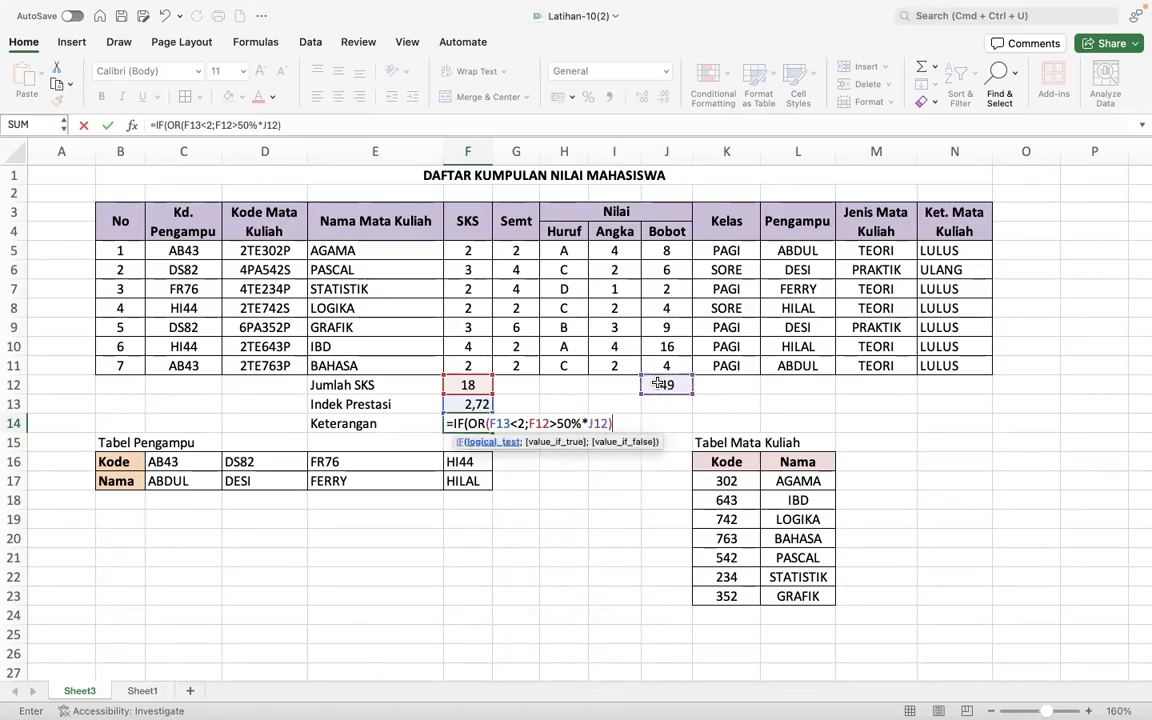
text(;")
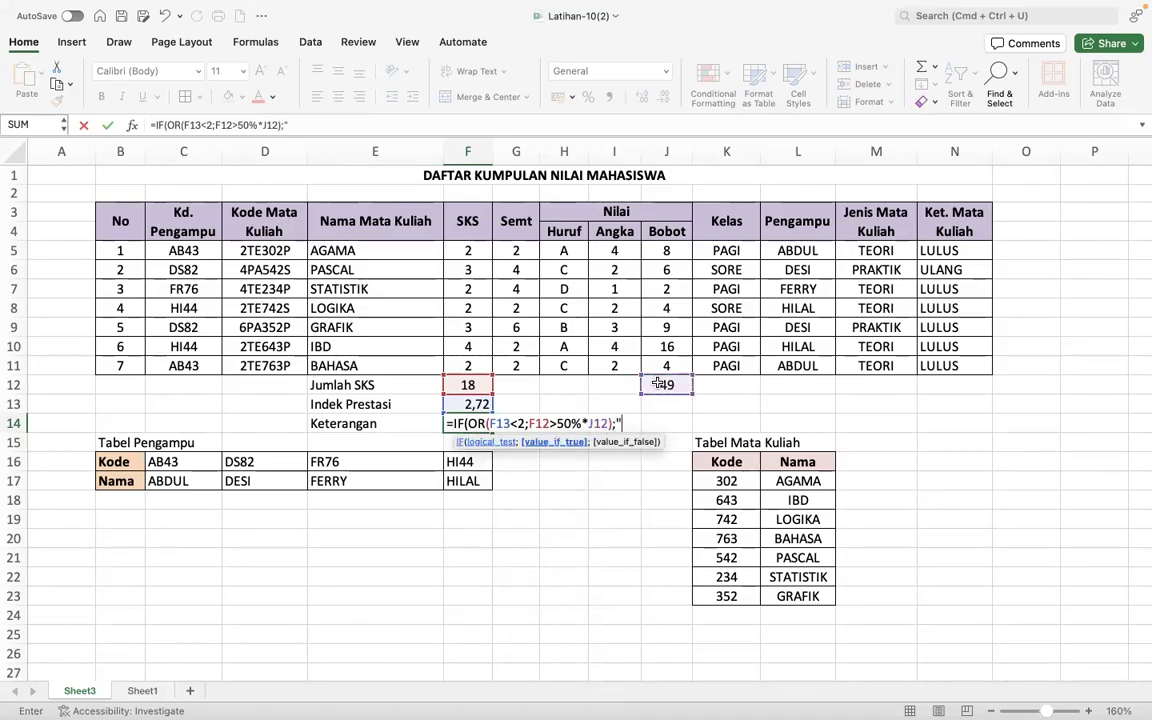
text(KURAN)
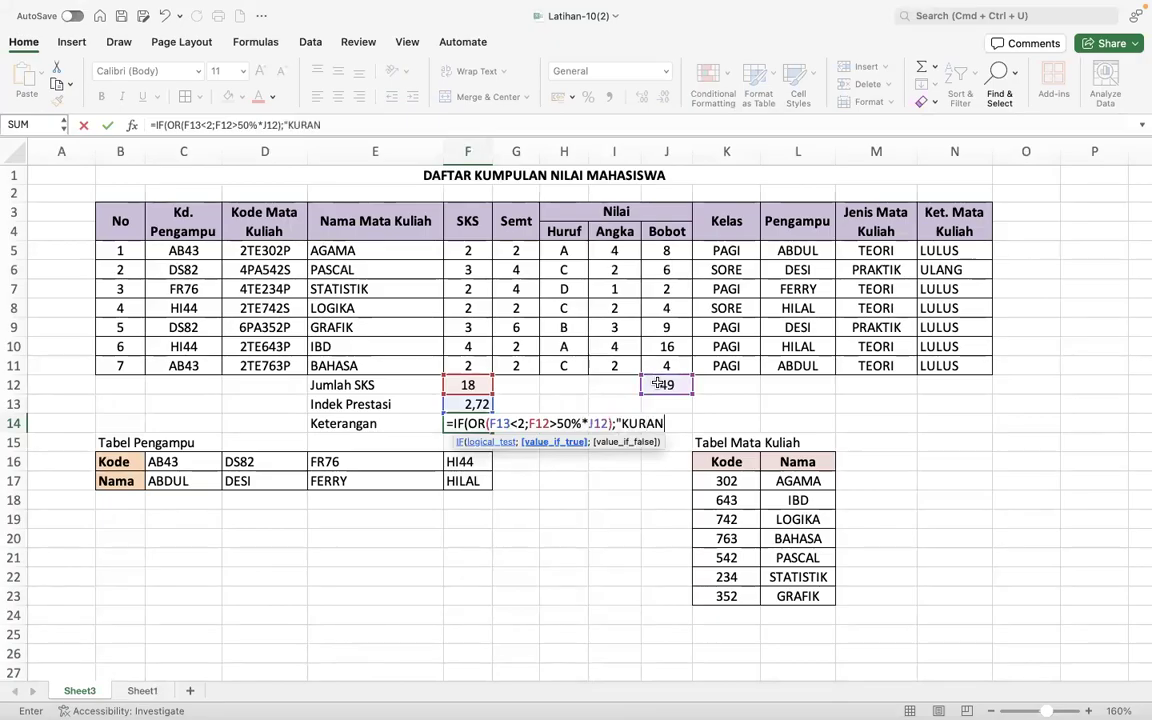
text(G";")
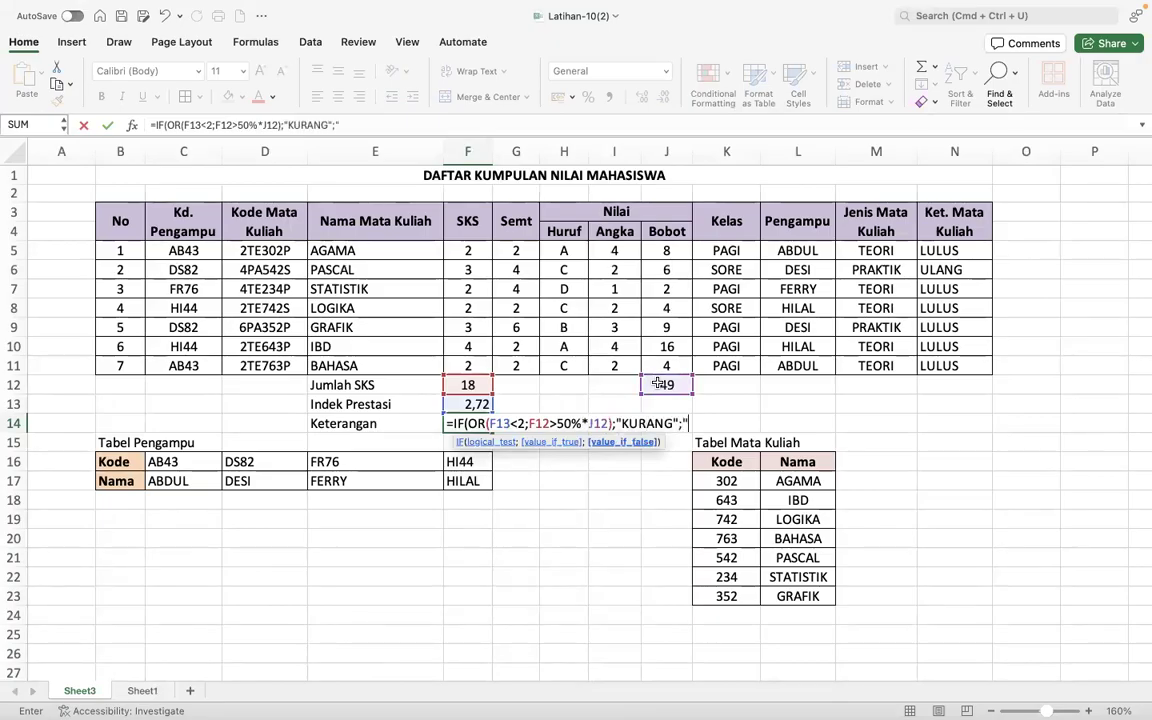
text(CUKUP"))
- Complete the F14 formula with "KURANG" as the true result and "CUKUP" as the false result, then review F14 and F13
key(Return)
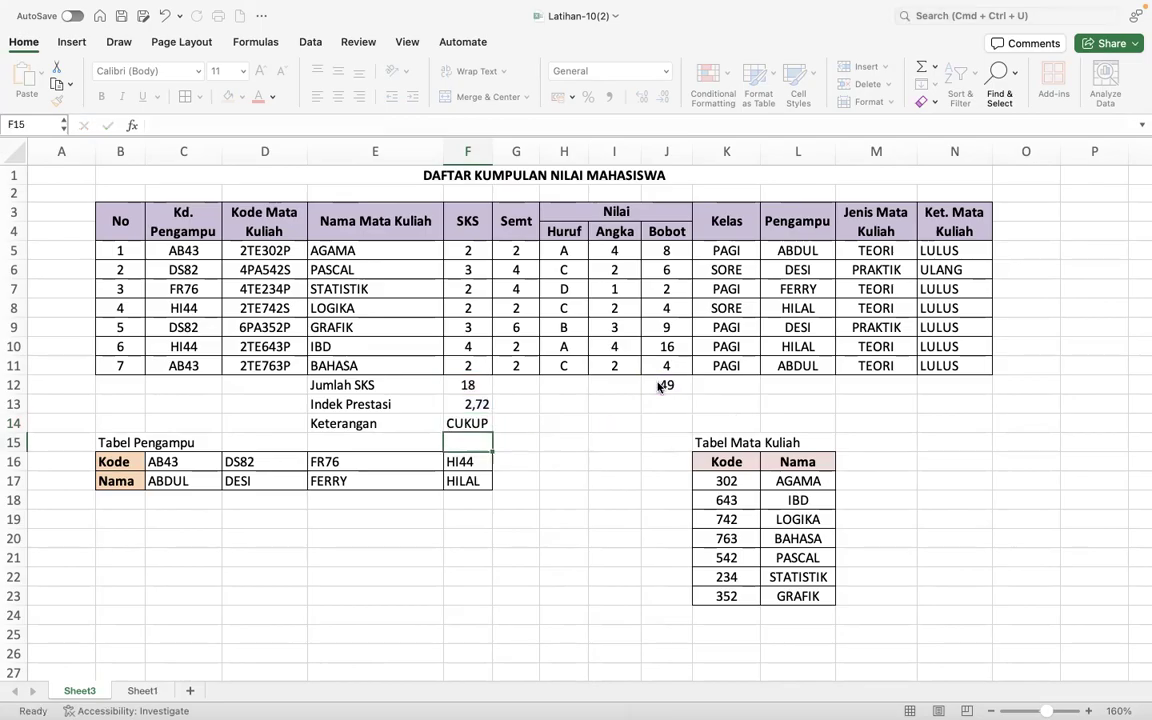
click(467, 423)
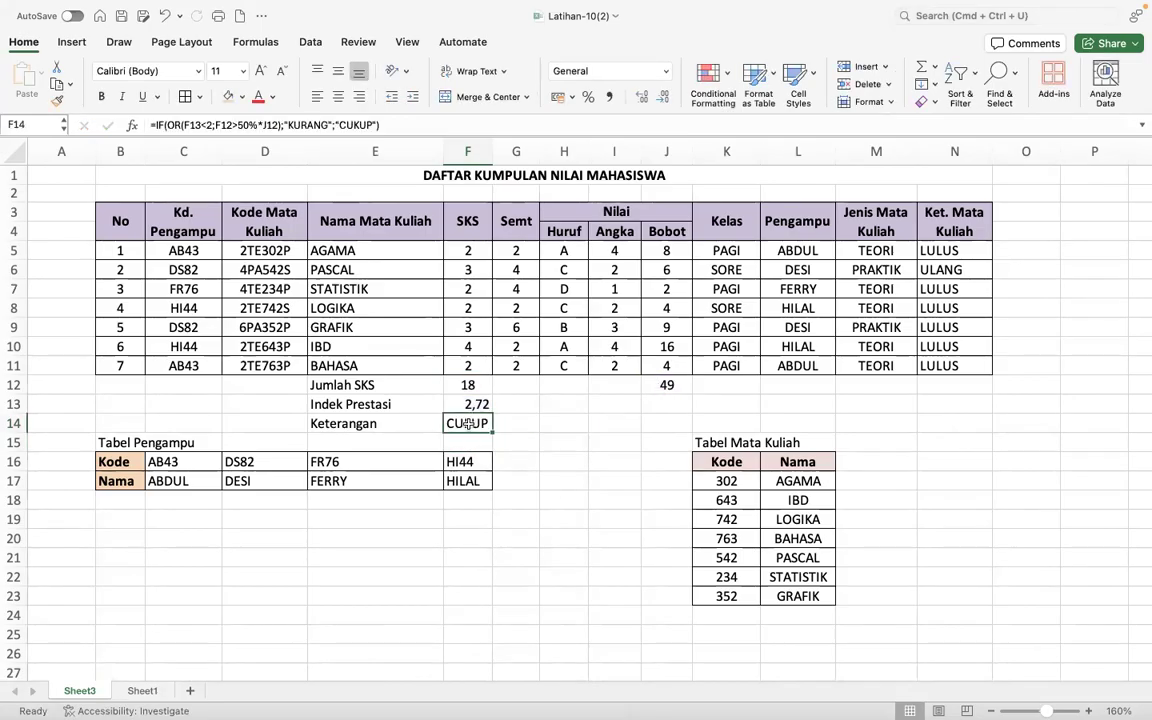
click(467, 404)
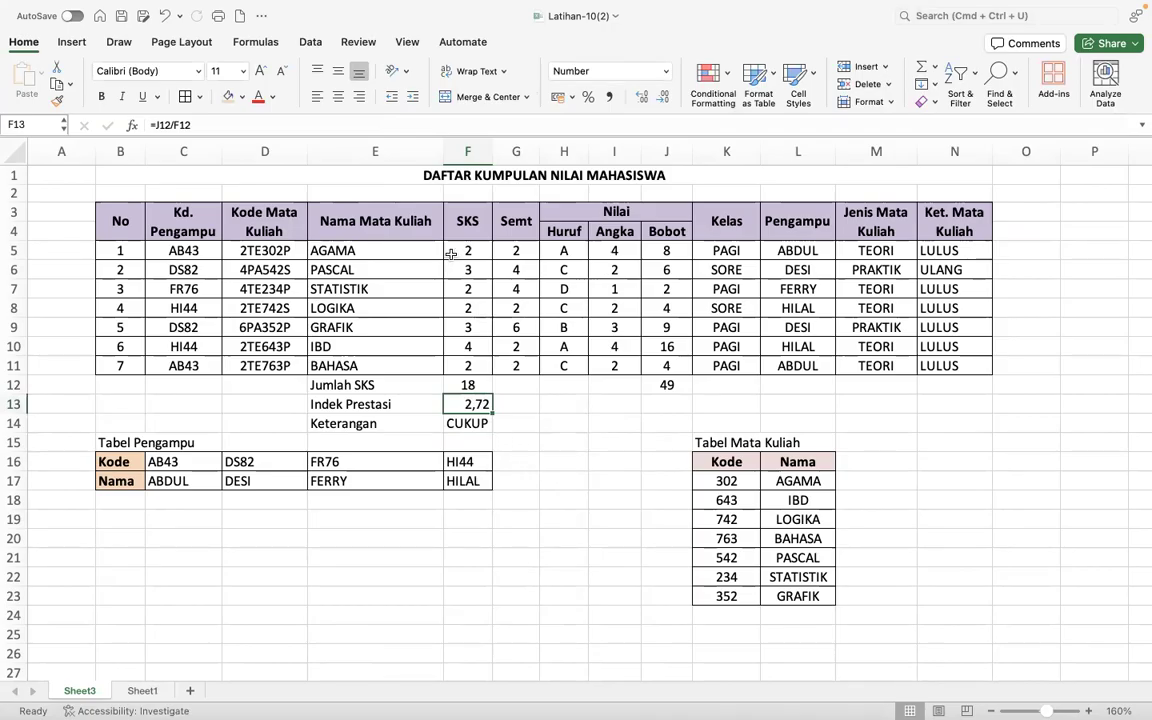
- Enlarge the font of the DAFTAR KUMPULAN NILAI MAHASISWA title in B1 by two size increments
click(395, 172)
click(263, 72)
click(263, 72)
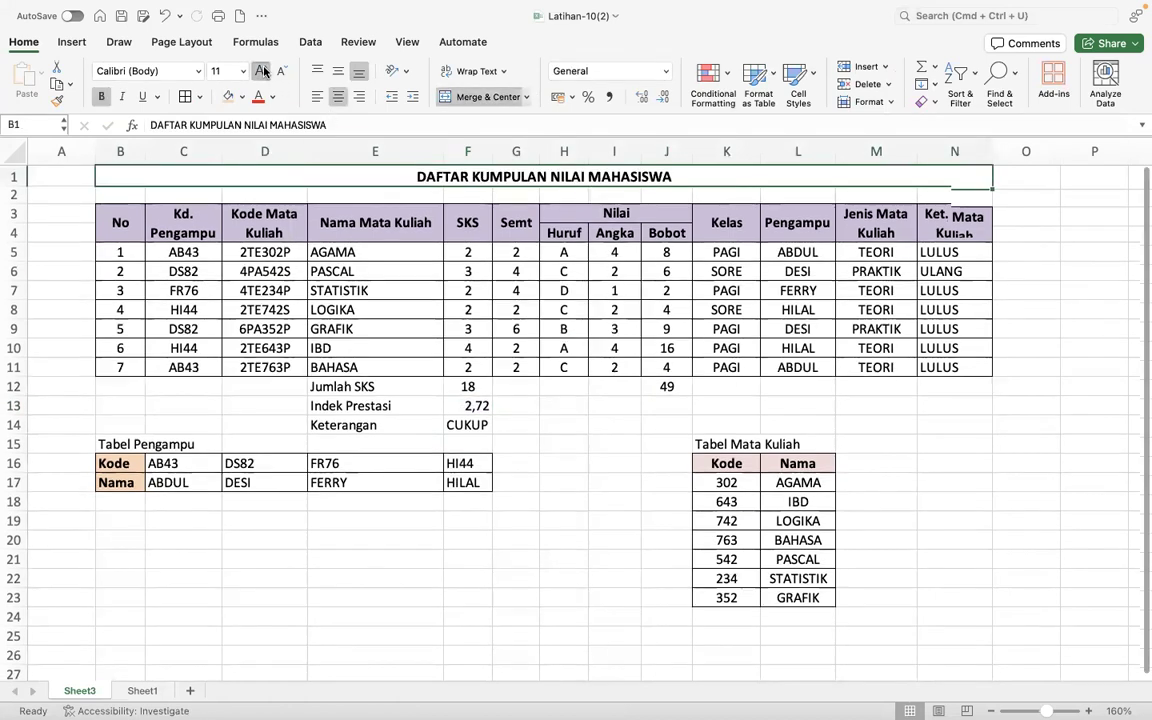
click(263, 72)
click(549, 473)
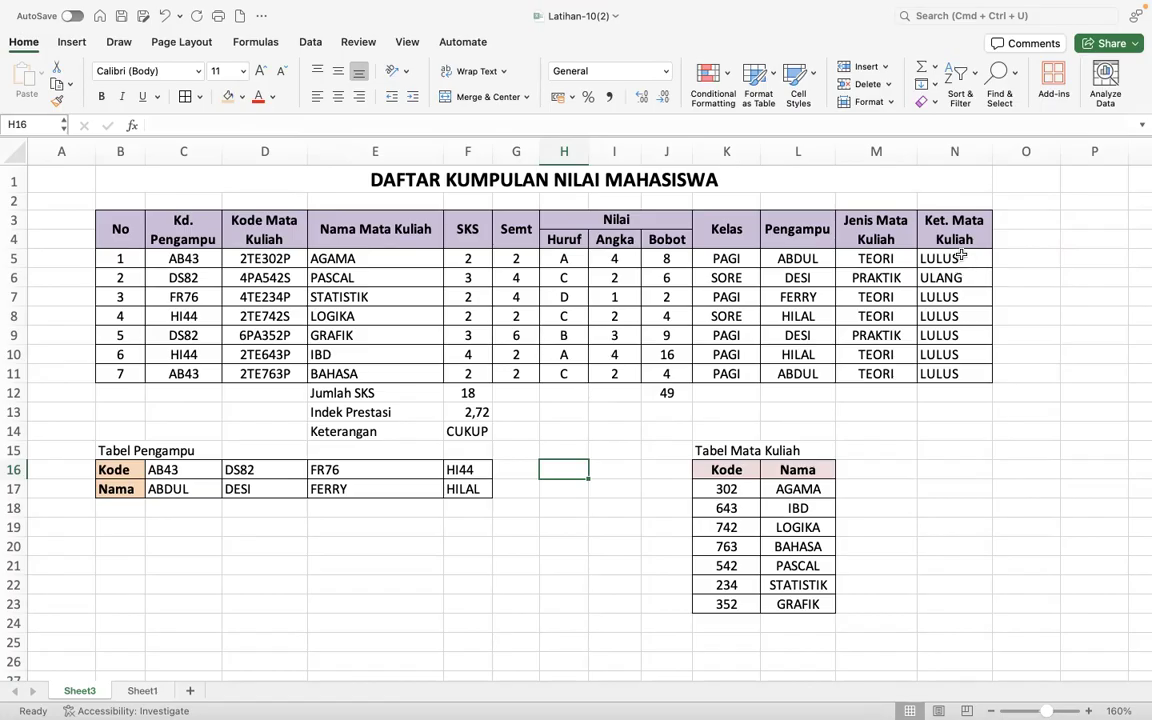
- Set up an Equal To conditional formatting rule for the Ket. Mata Kuliah cells N5:N11 with the value ULANG
drag(960, 258, 962, 374)
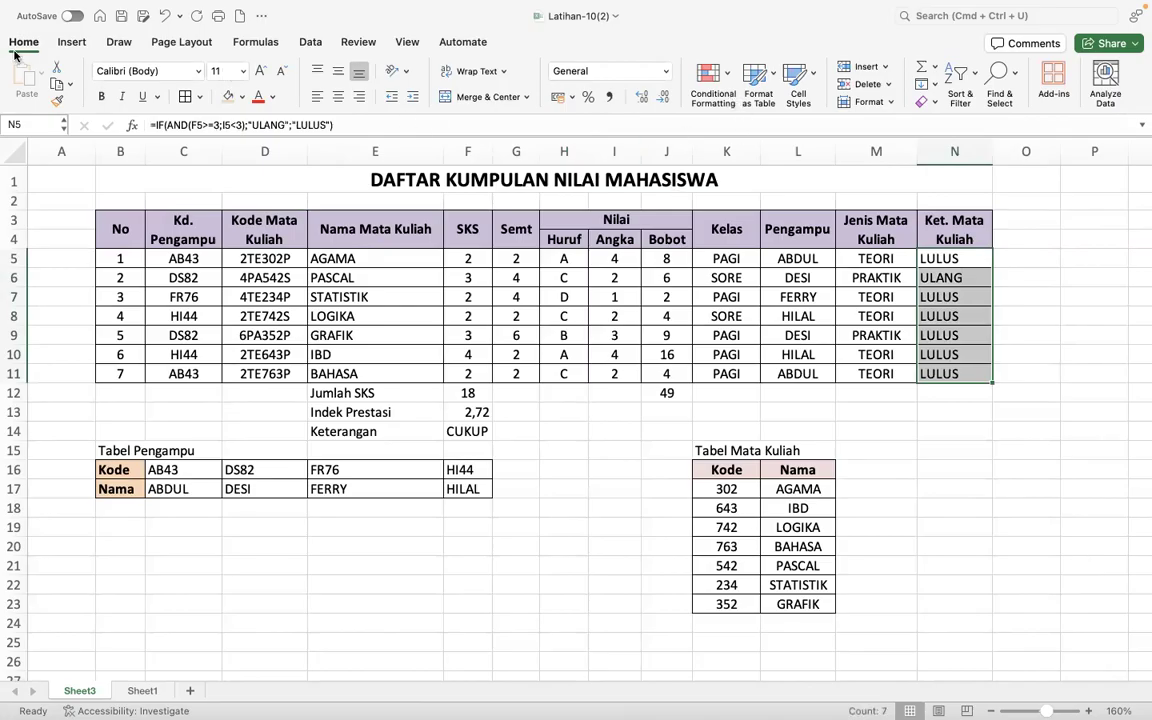
click(727, 78)
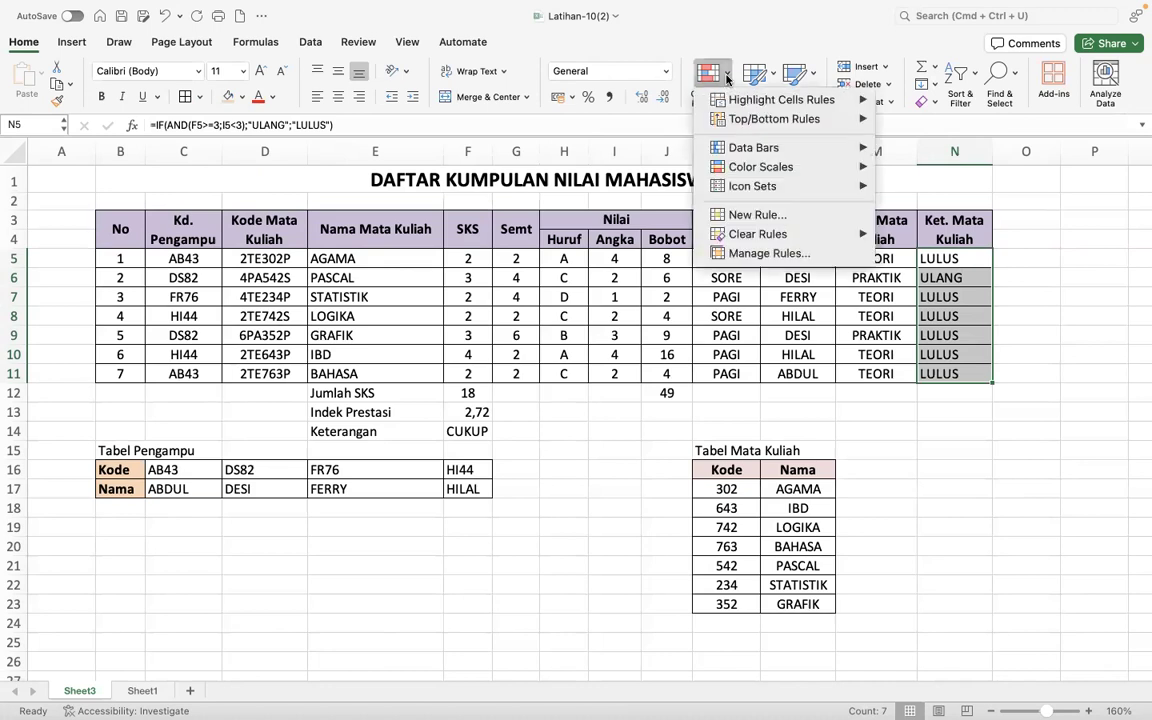
mouse_move(742, 105)
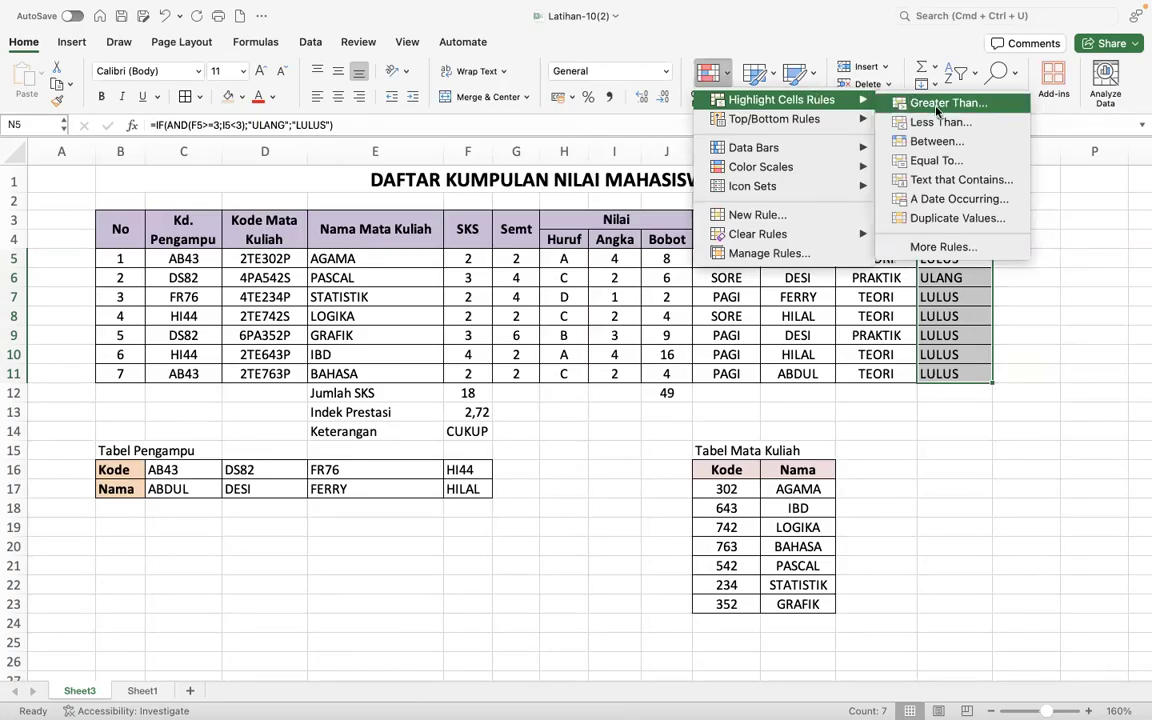
click(945, 162)
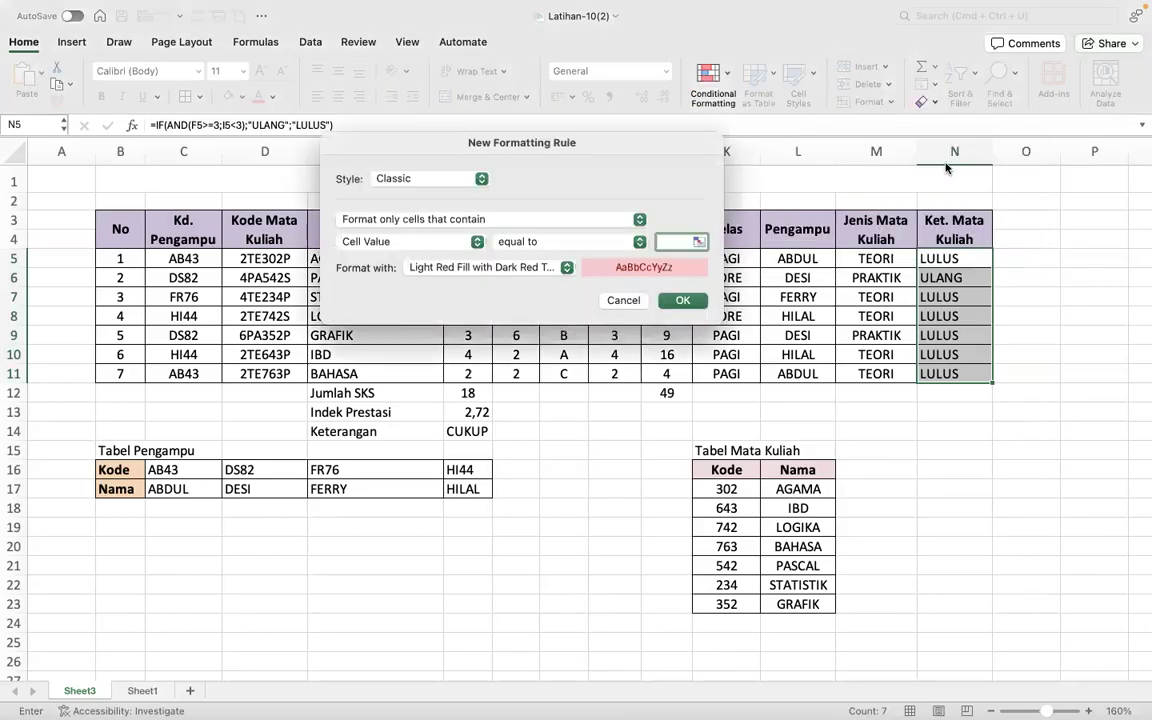
click(462, 245)
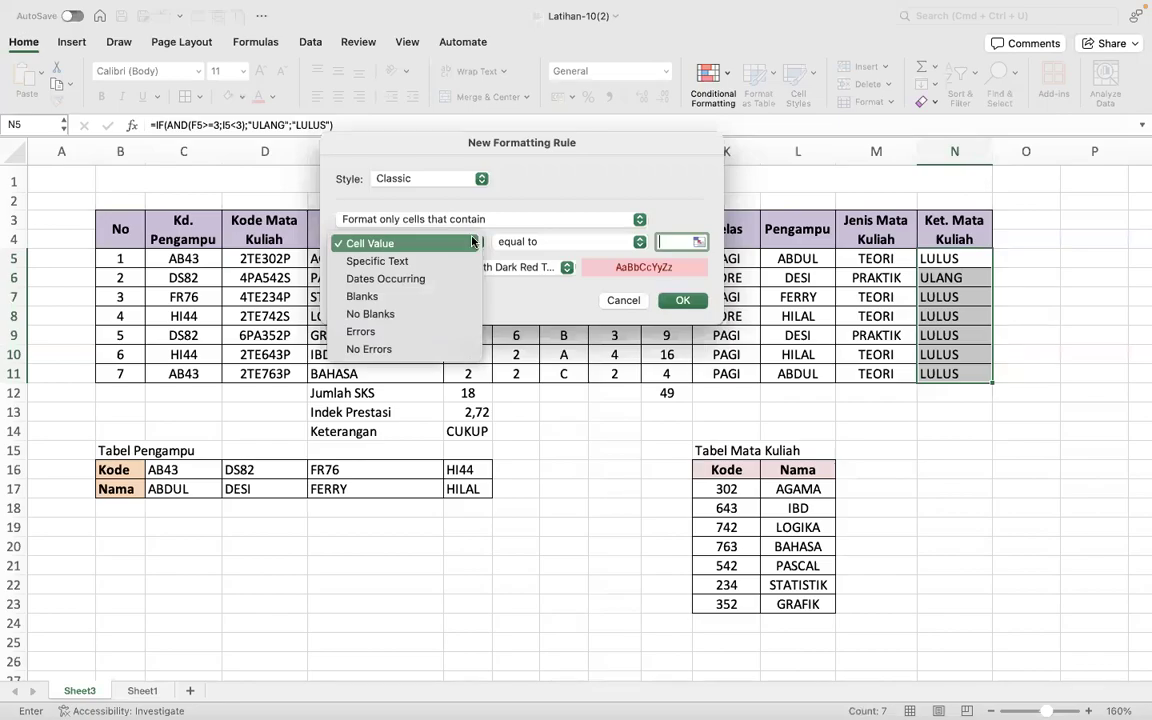
click(462, 245)
click(540, 244)
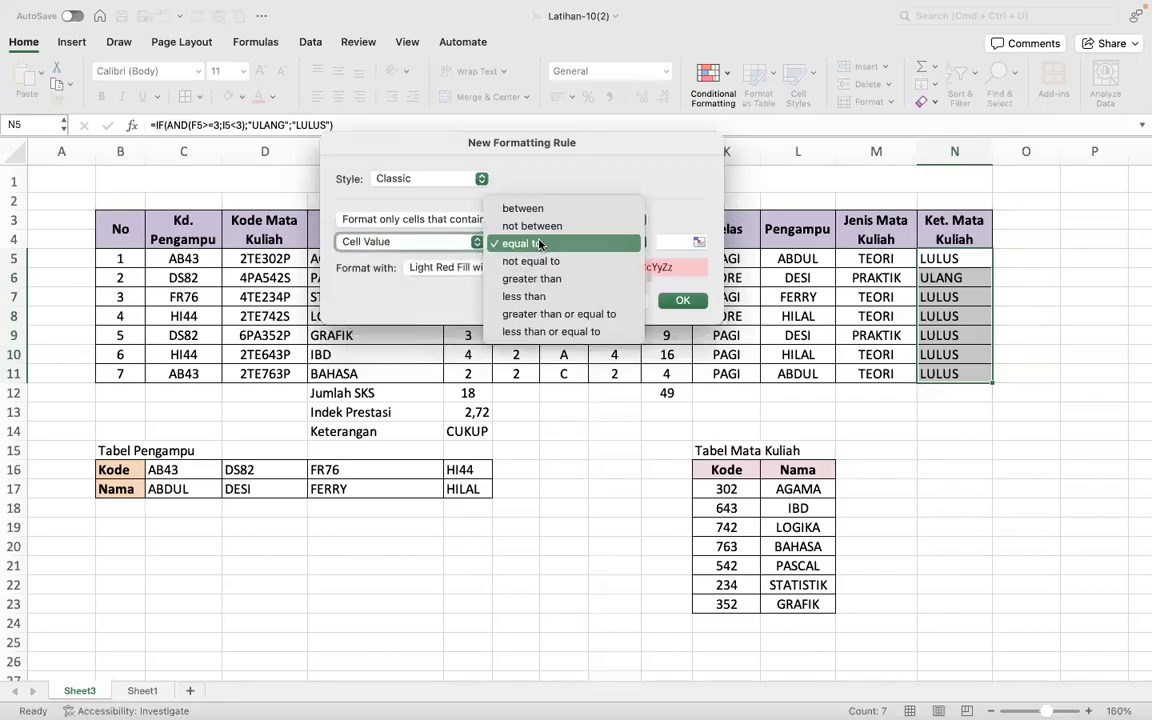
click(636, 243)
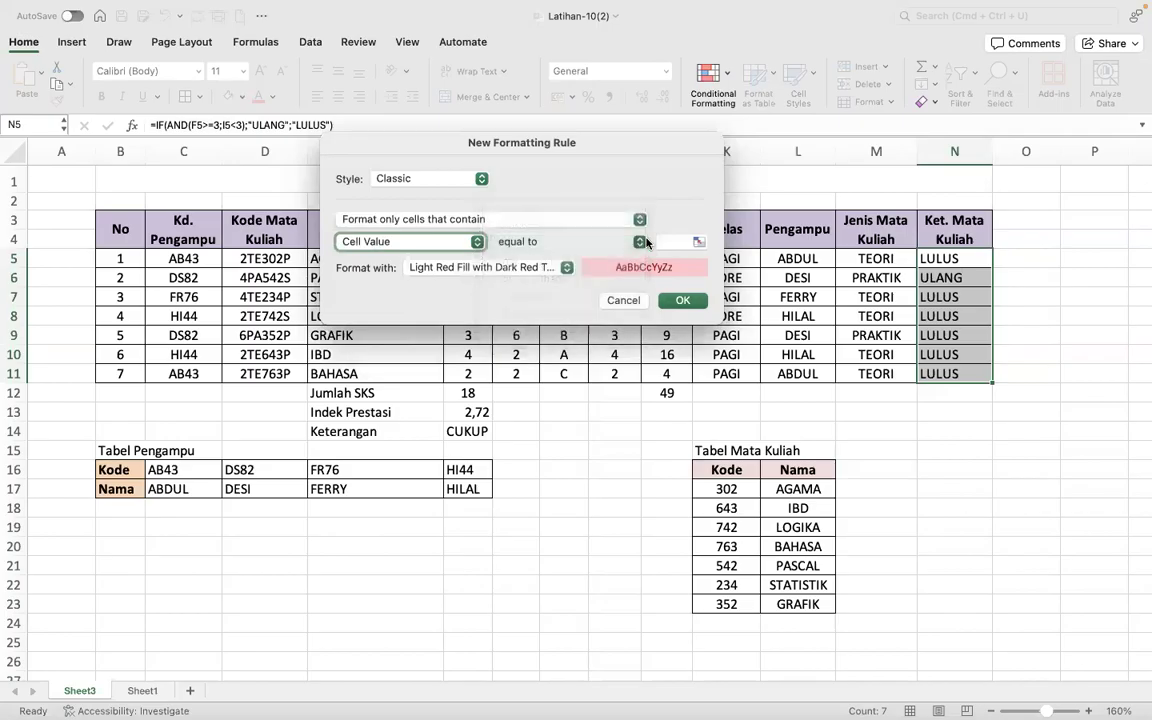
click(668, 243)
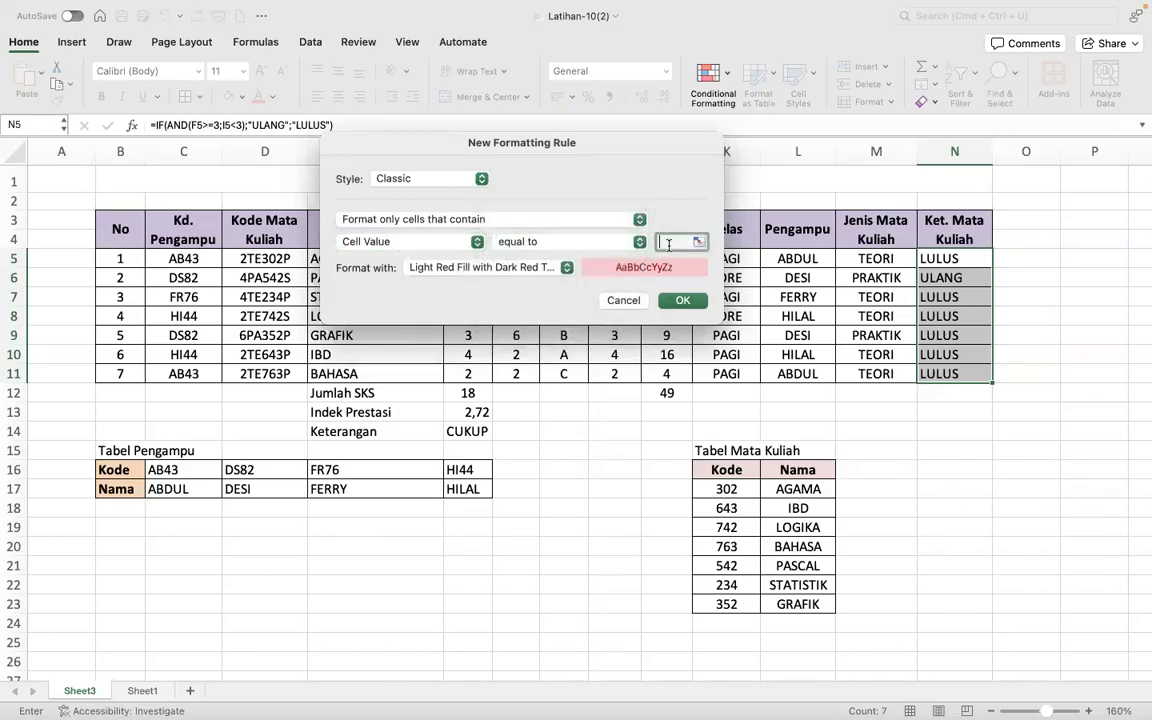
text(ULANG)
- Give the ULANG rule a custom format with bold, red font and apply the rule
click(557, 270)
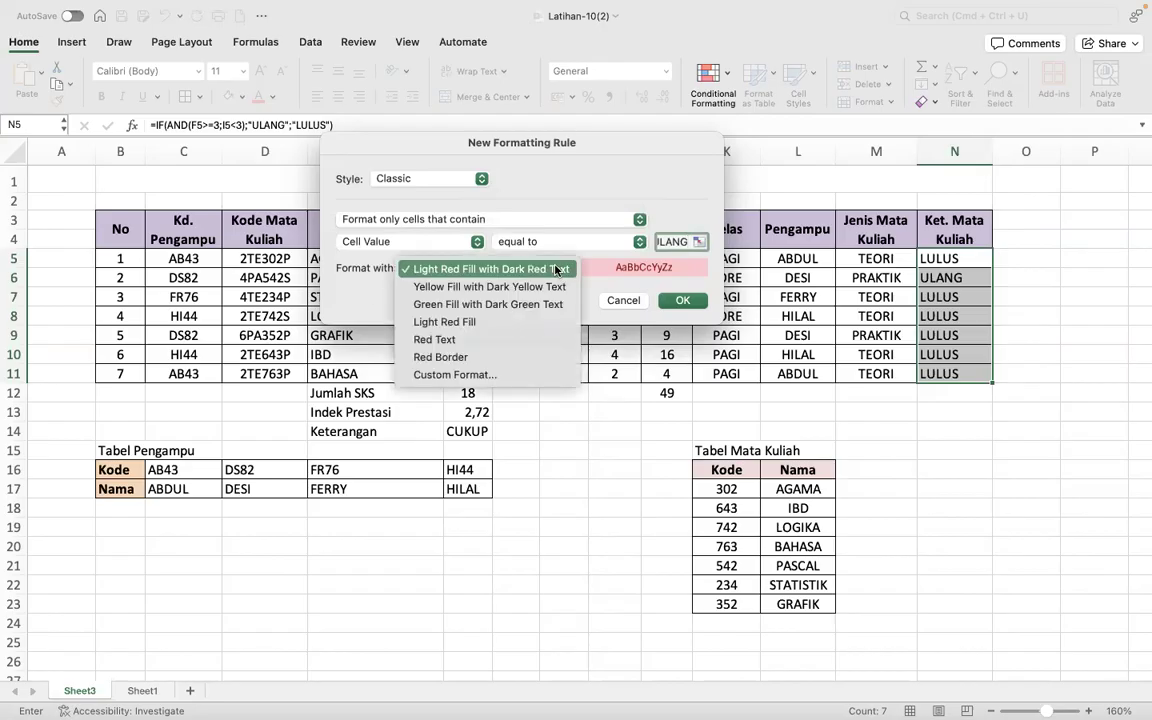
click(493, 377)
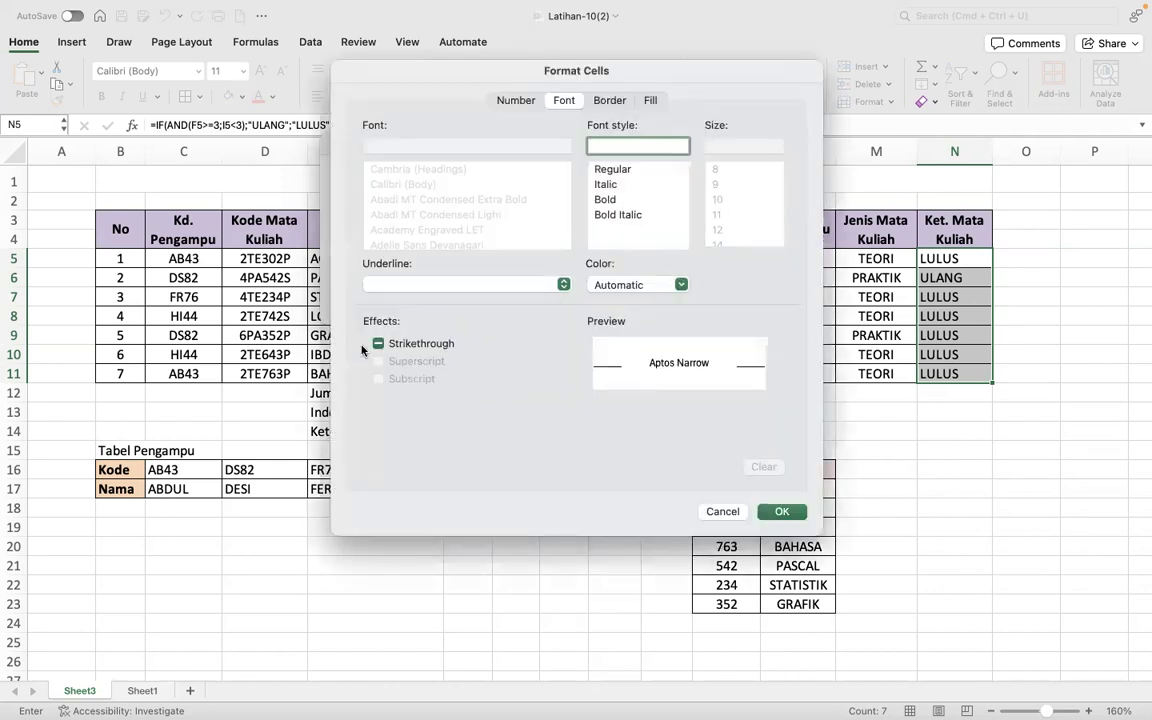
click(626, 286)
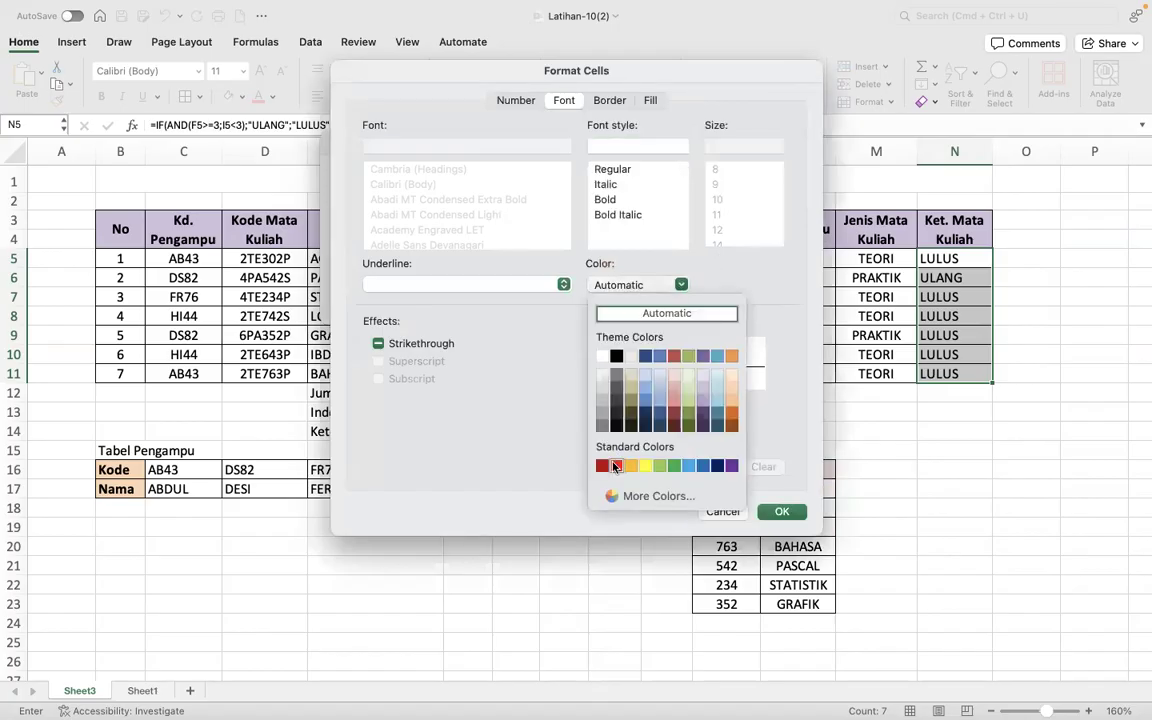
click(615, 467)
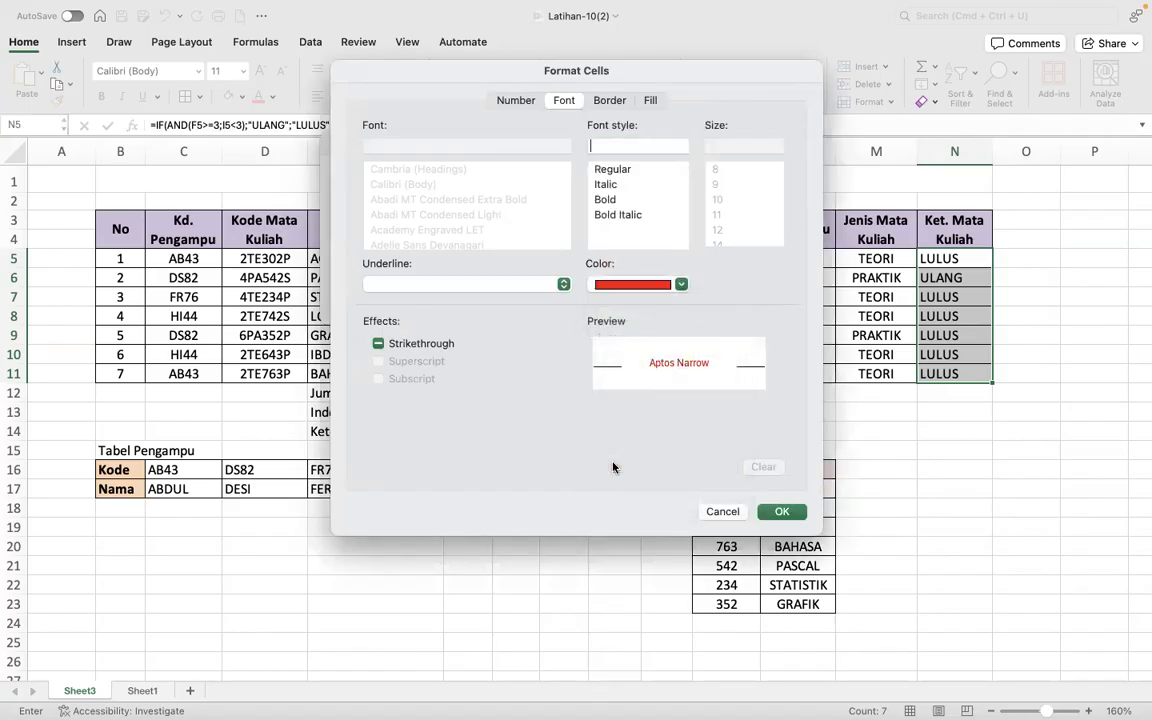
click(604, 200)
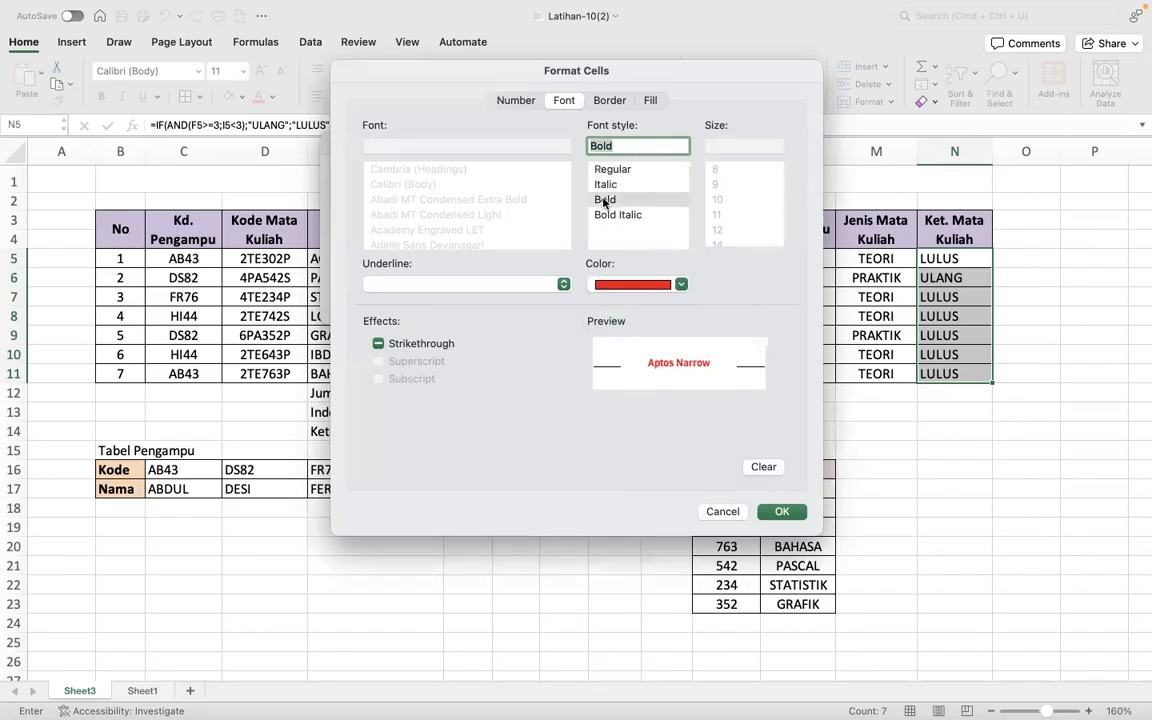
click(781, 511)
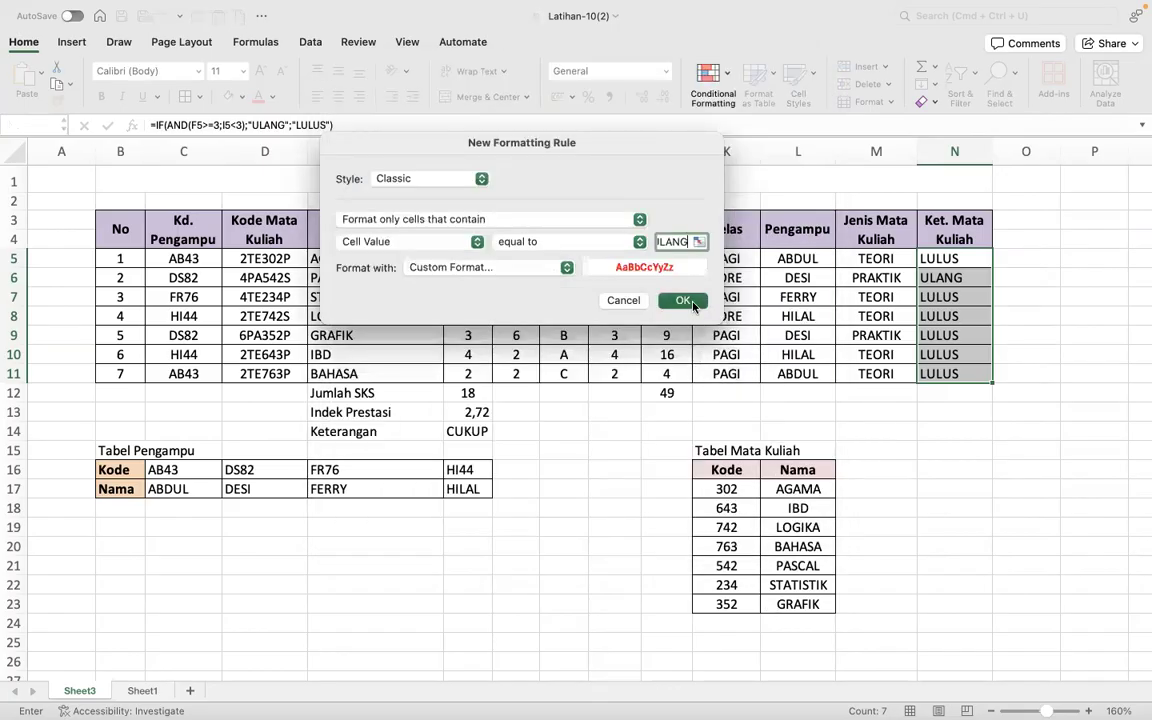
click(683, 301)
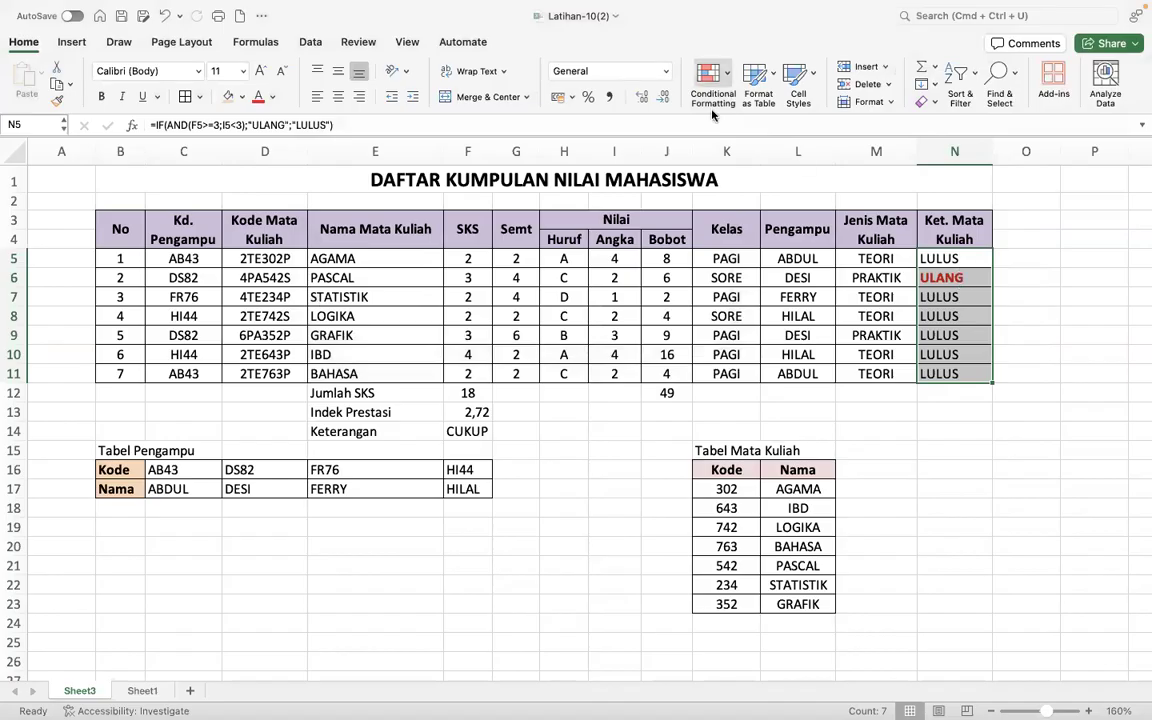
- Set up an Equal To conditional formatting rule for the Ket. Mata Kuliah cells N5:N11 with the value LULUS
click(726, 80)
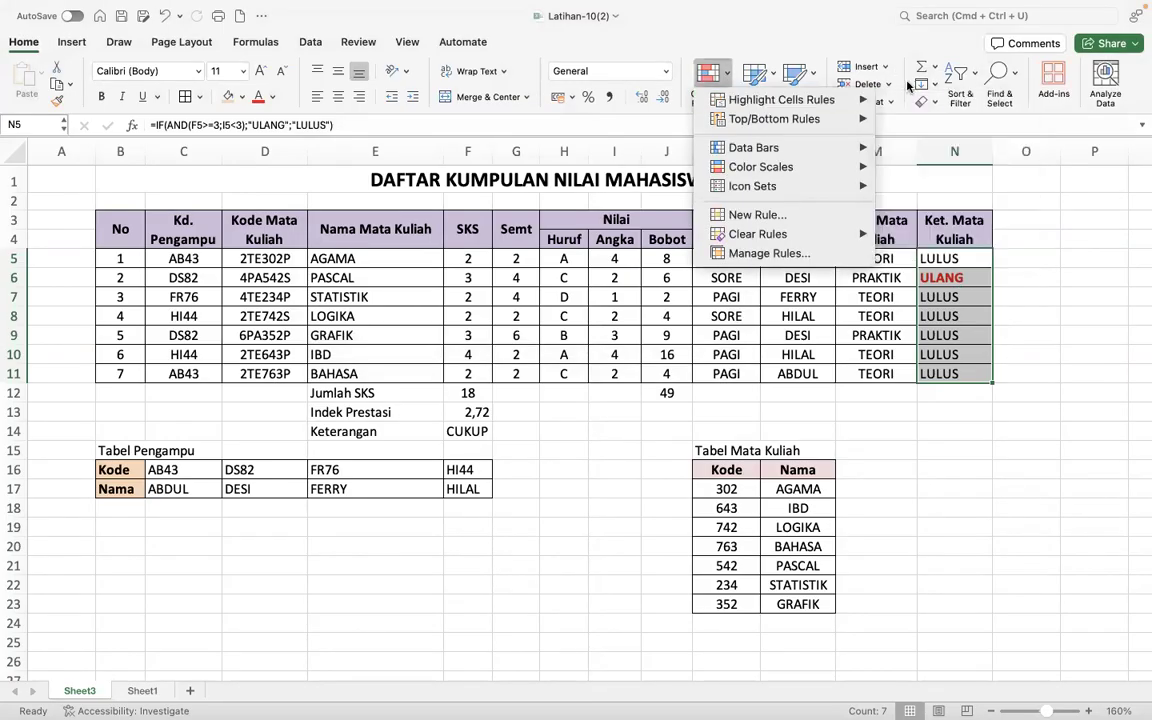
mouse_move(800, 99)
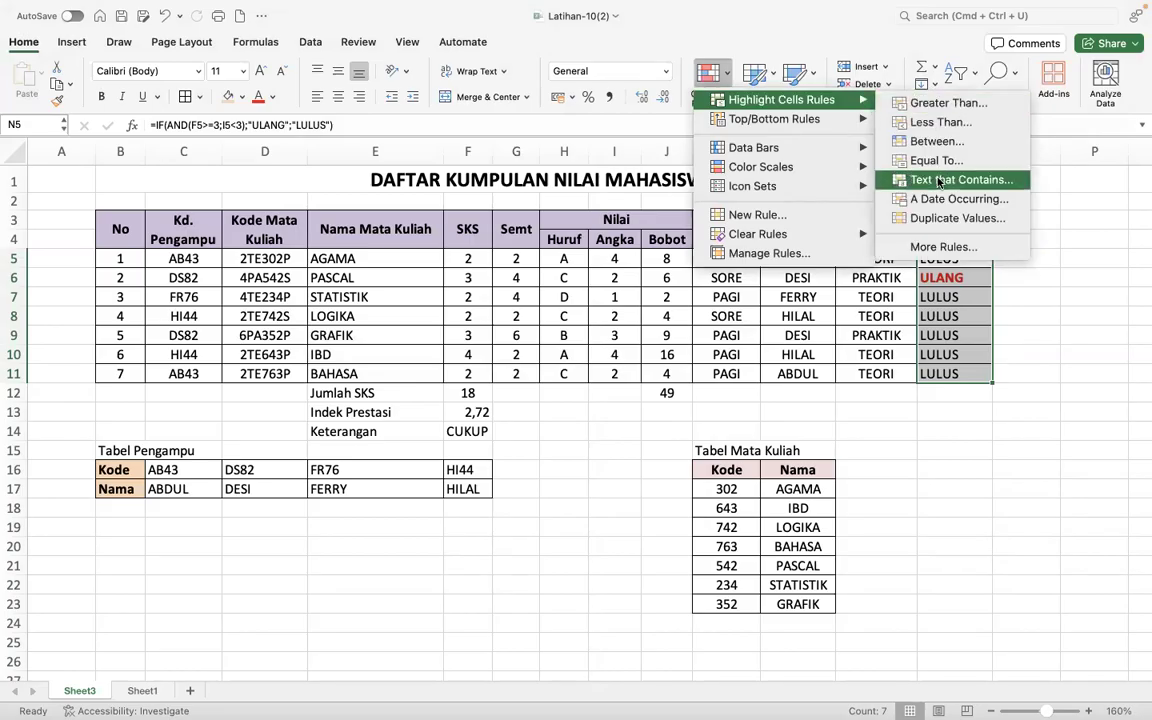
click(936, 160)
text(LULKUS)
key(BackSpace)
key(BackSpace)
key(BackSpace)
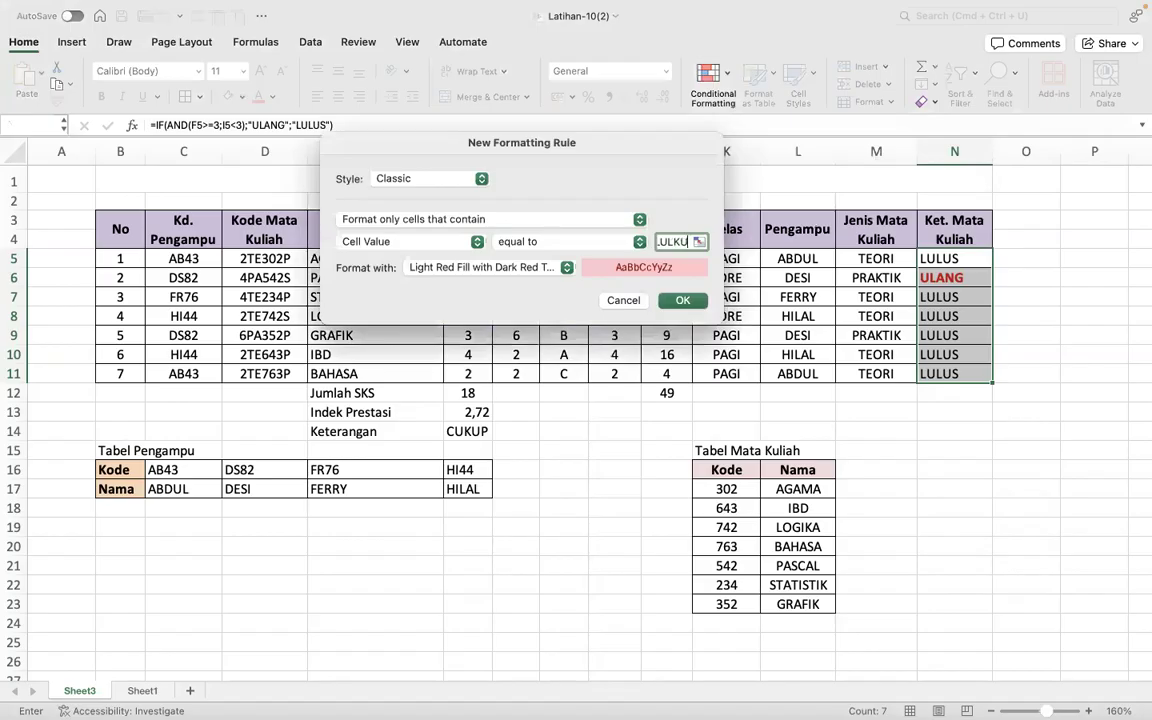
text(US)
- Give the LULUS rule a custom format with bold, blue font and apply the rule
click(492, 265)
click(486, 376)
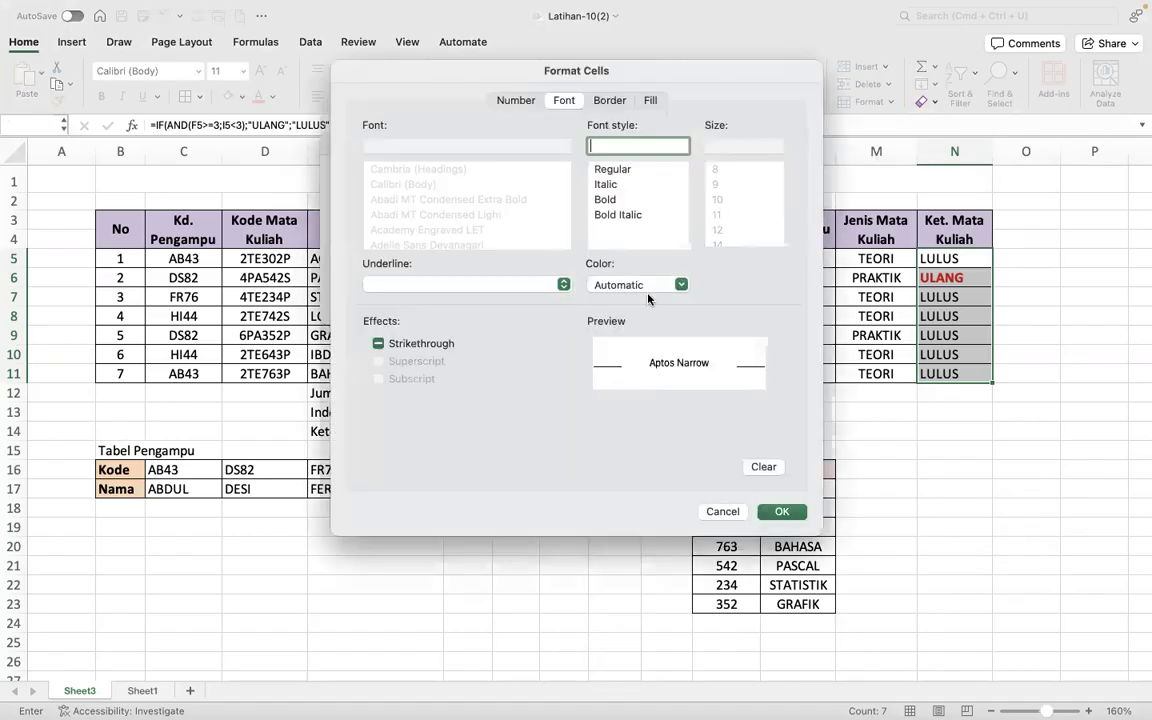
click(607, 200)
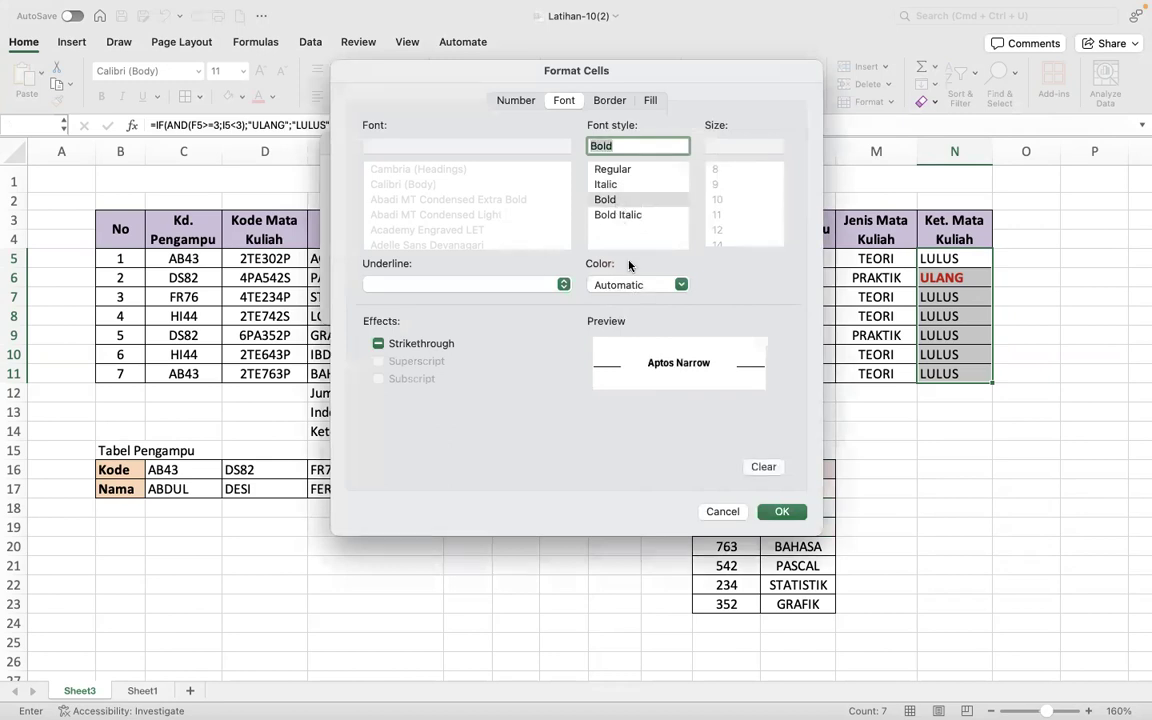
click(628, 286)
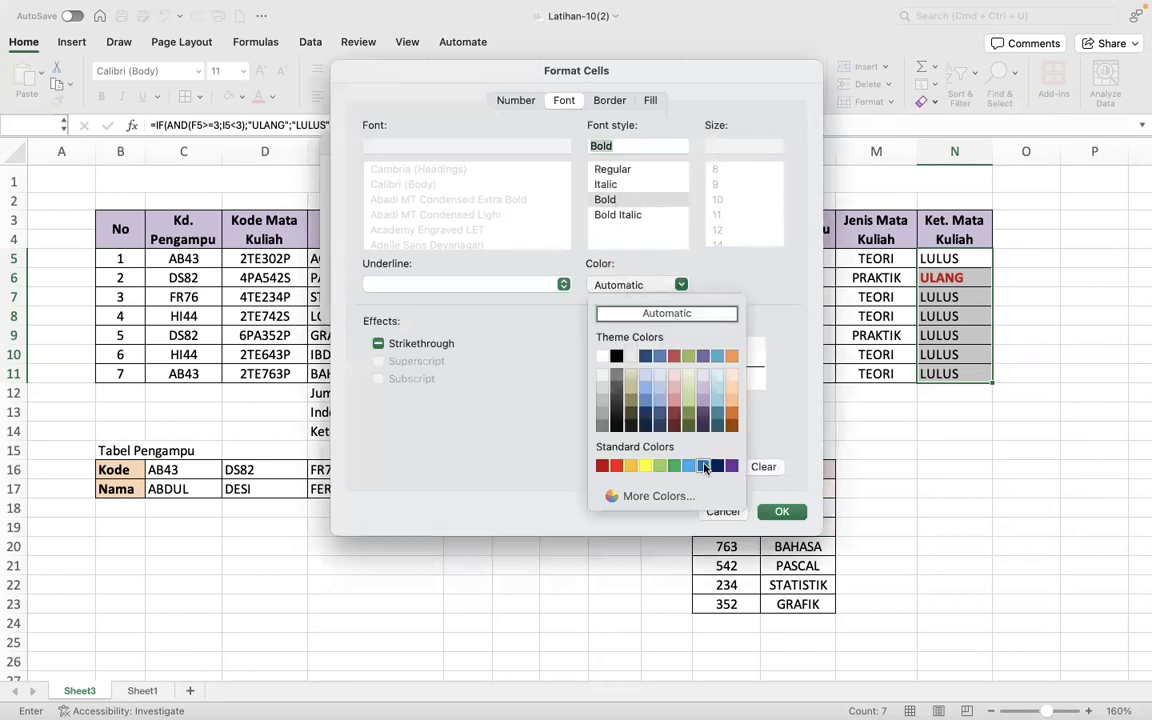
click(704, 468)
click(781, 511)
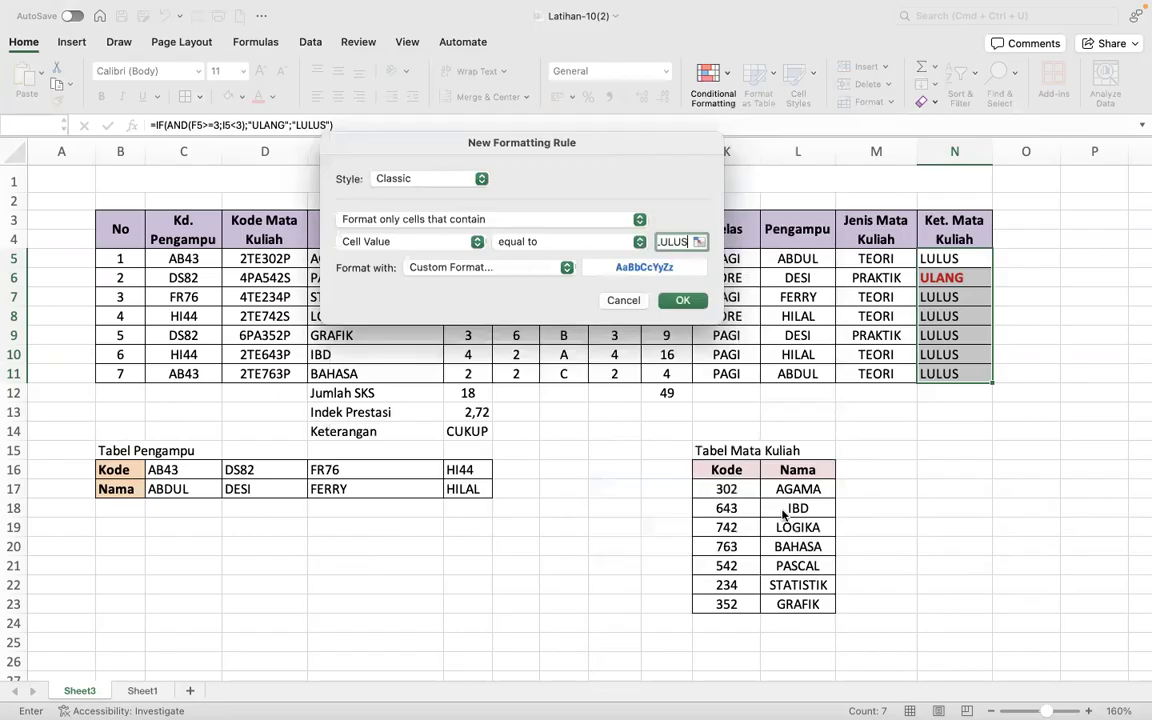
click(676, 300)
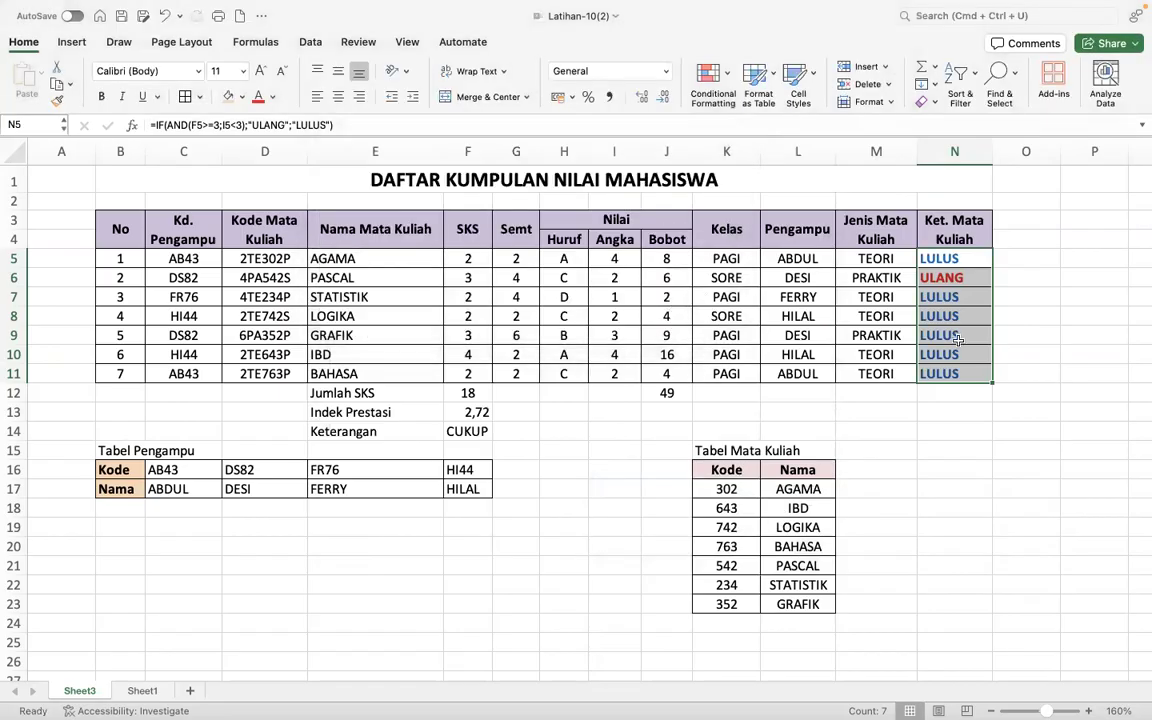
click(1033, 341)
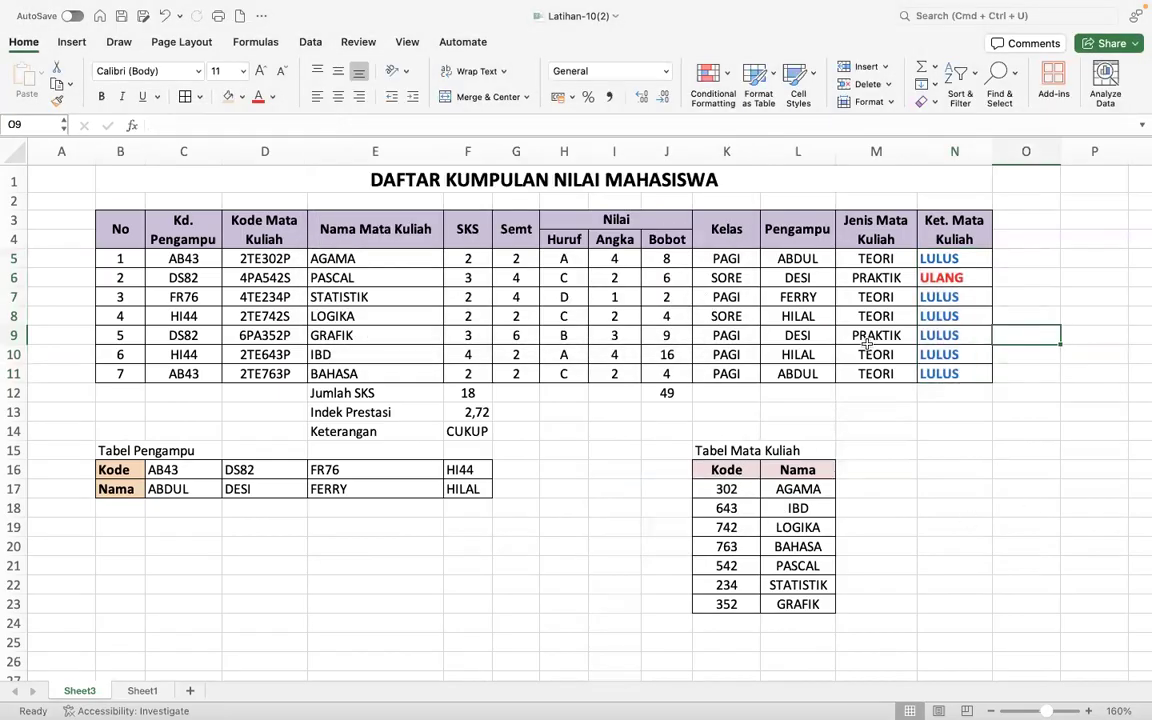
- Set up an Equal To conditional formatting rule for the Jenis Mata Kuliah cells M5:M11 with the value TEORI
drag(885, 258, 887, 374)
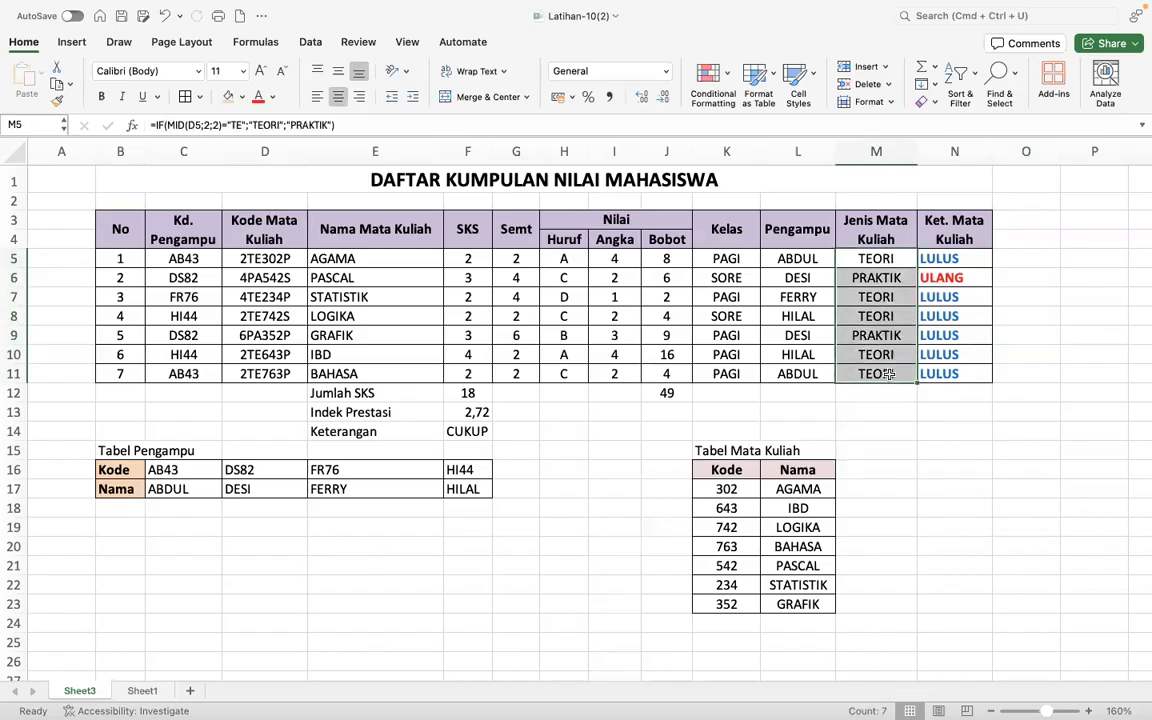
click(724, 80)
mouse_move(760, 99)
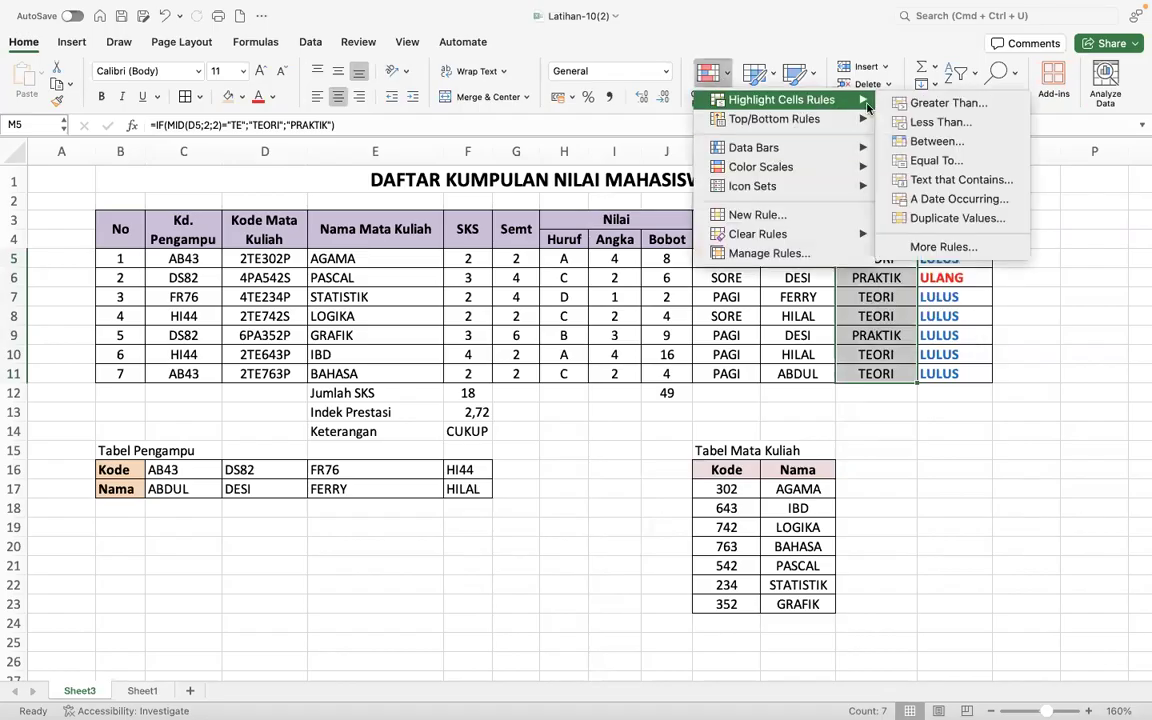
click(940, 160)
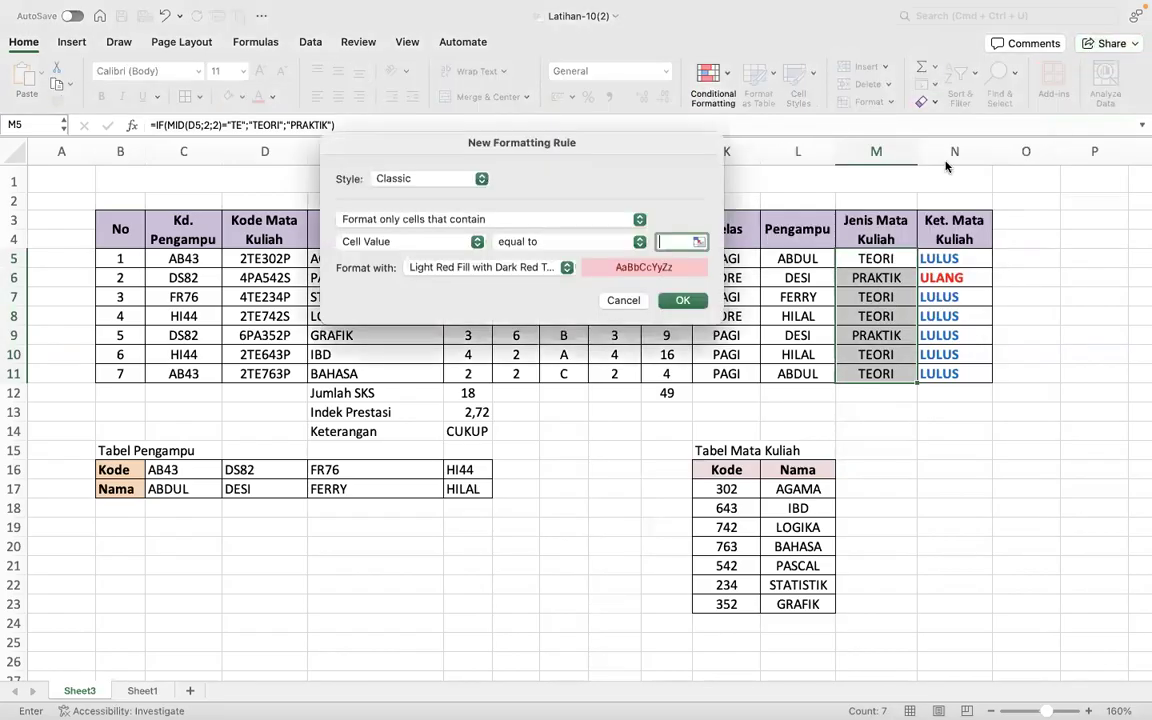
text(TEO)
- Give the TEORI rule a custom format with bold, green font and apply the rule
click(530, 267)
click(495, 378)
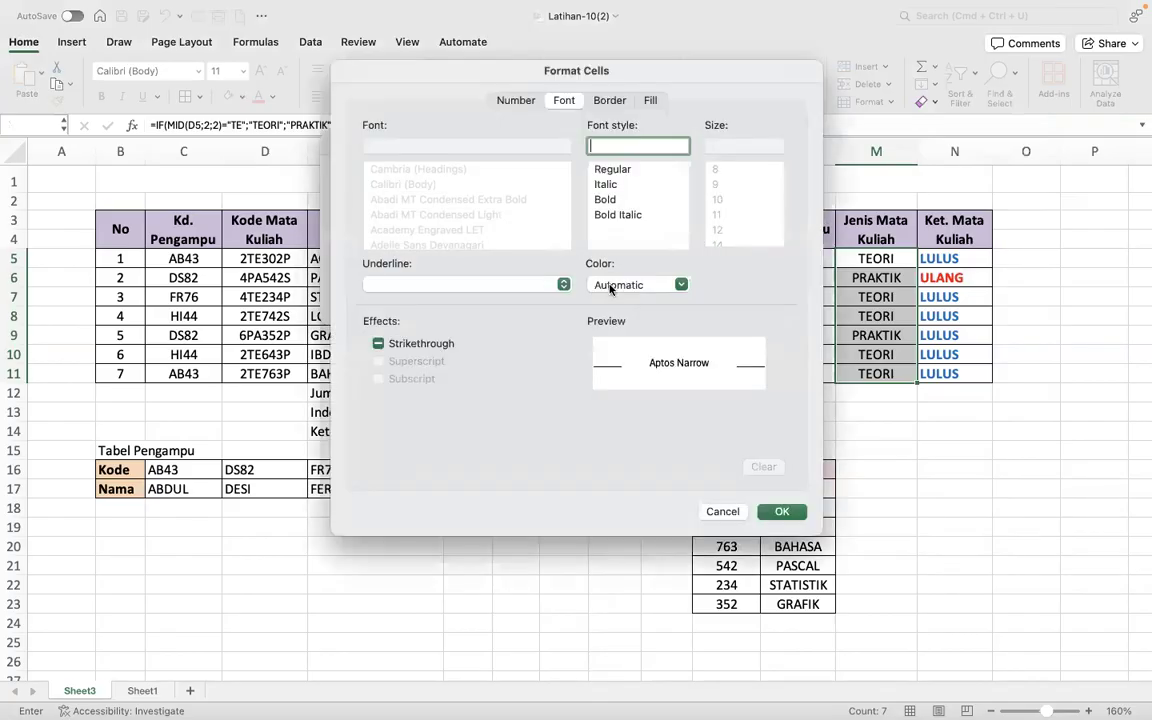
click(612, 286)
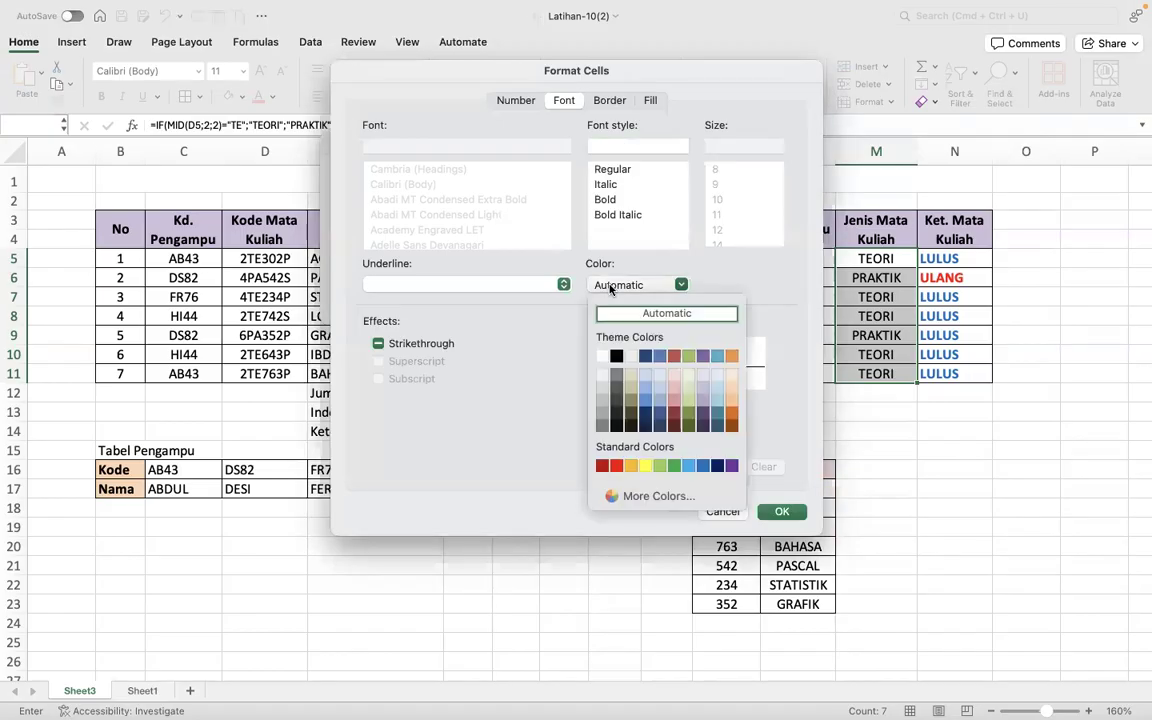
click(674, 466)
click(604, 201)
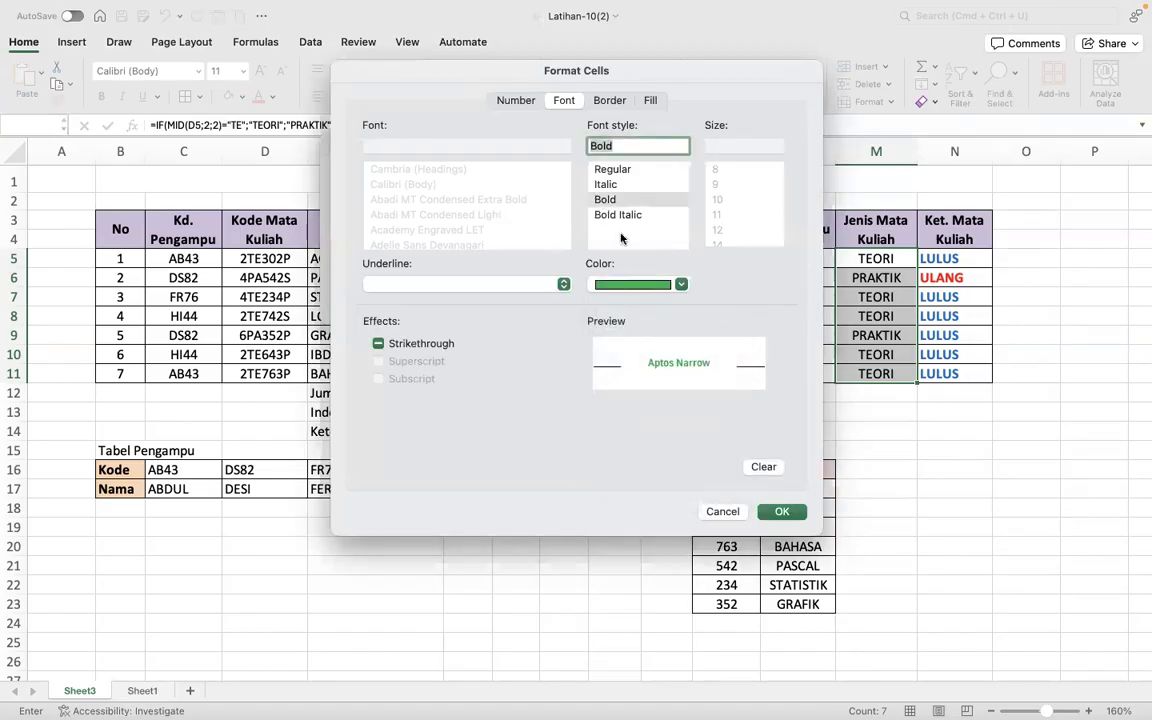
click(782, 511)
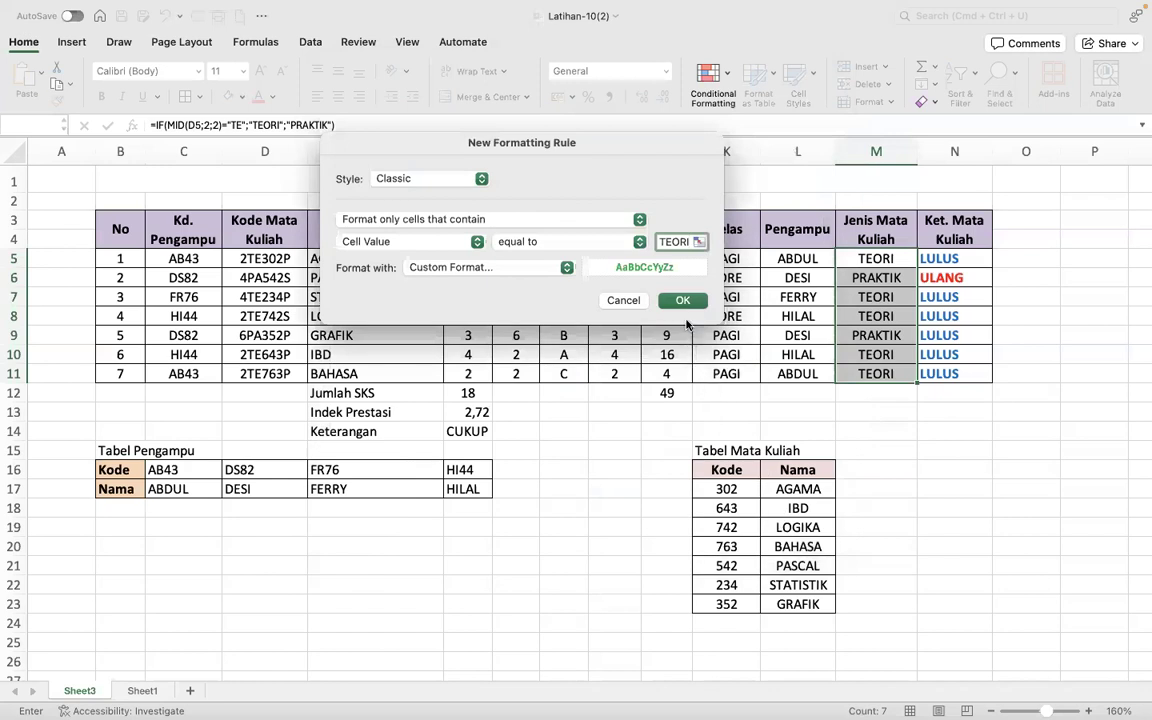
click(683, 298)
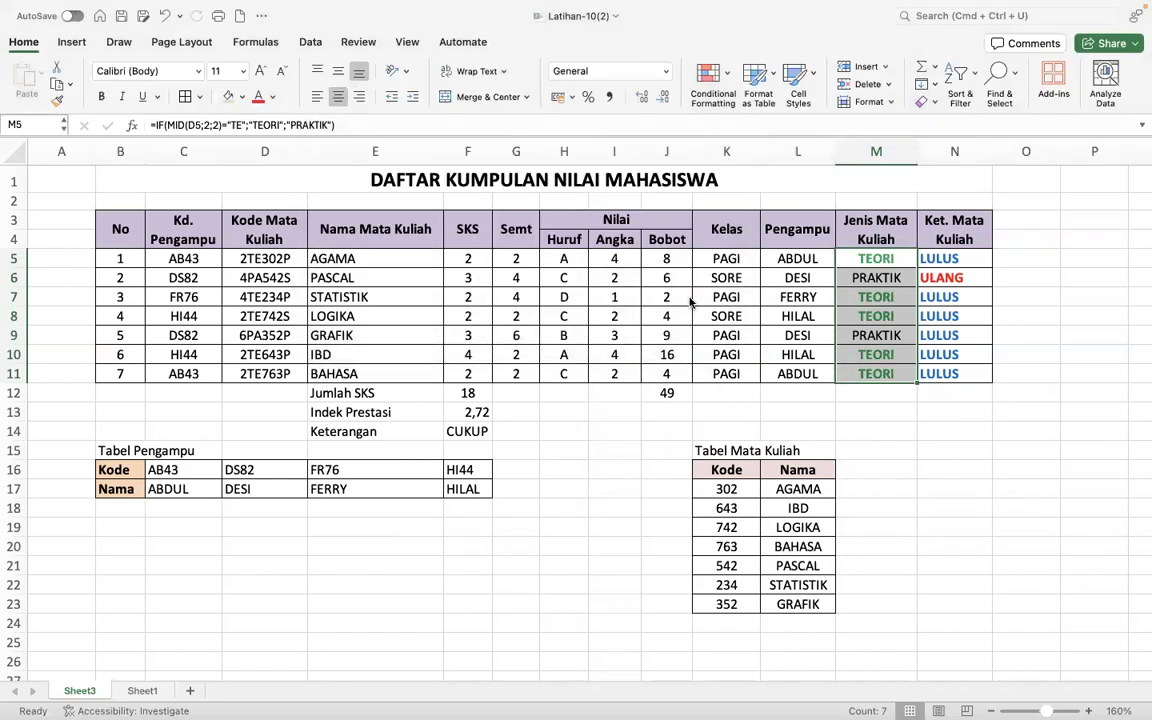
click(905, 429)
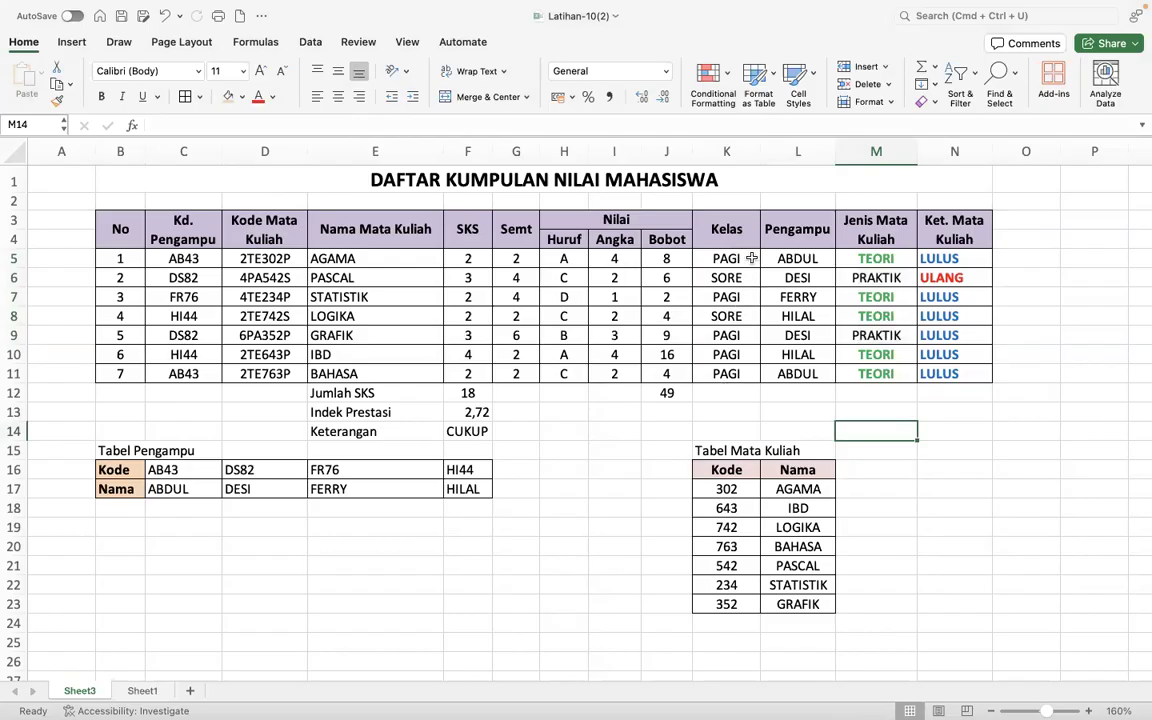
- Set up an Equal To conditional formatting rule for the Kelas cells K5:K11 with the value SORE
drag(751, 258, 745, 373)
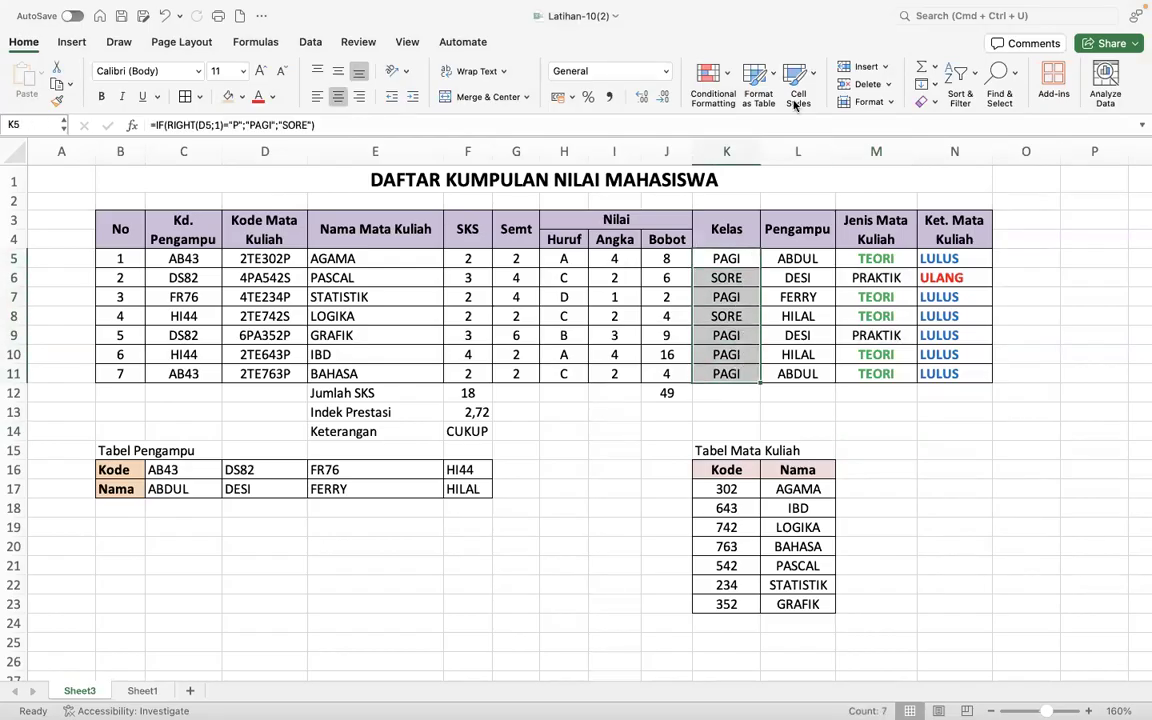
click(730, 76)
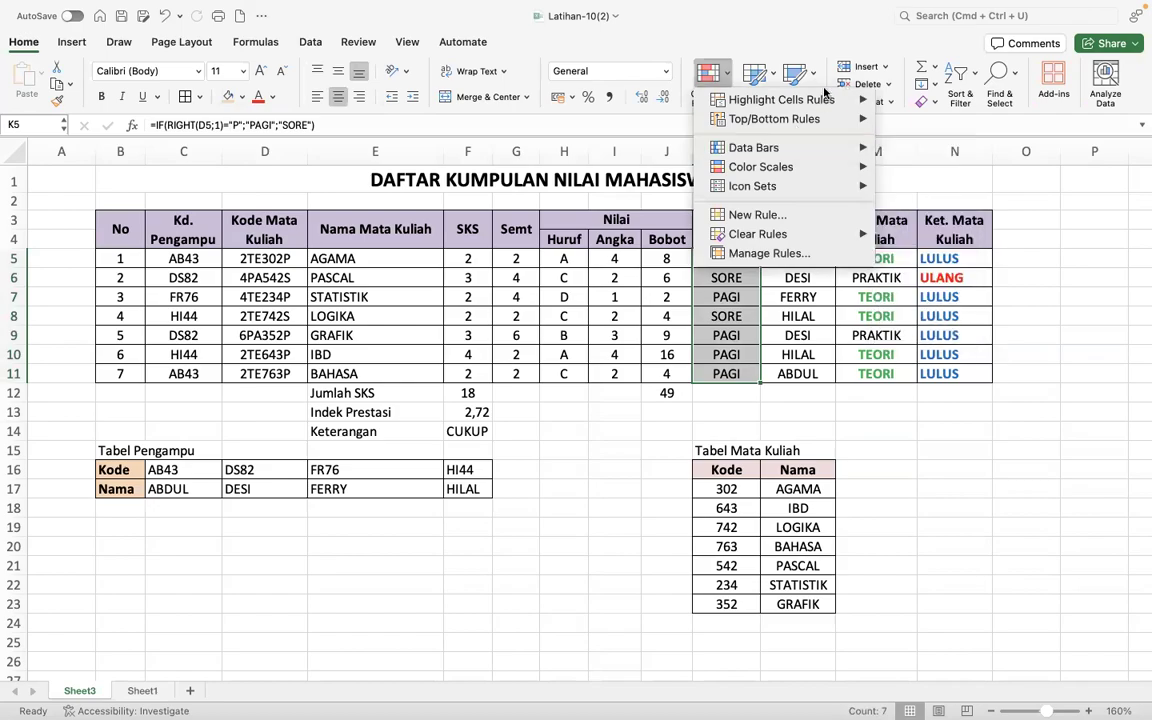
mouse_move(847, 103)
click(950, 161)
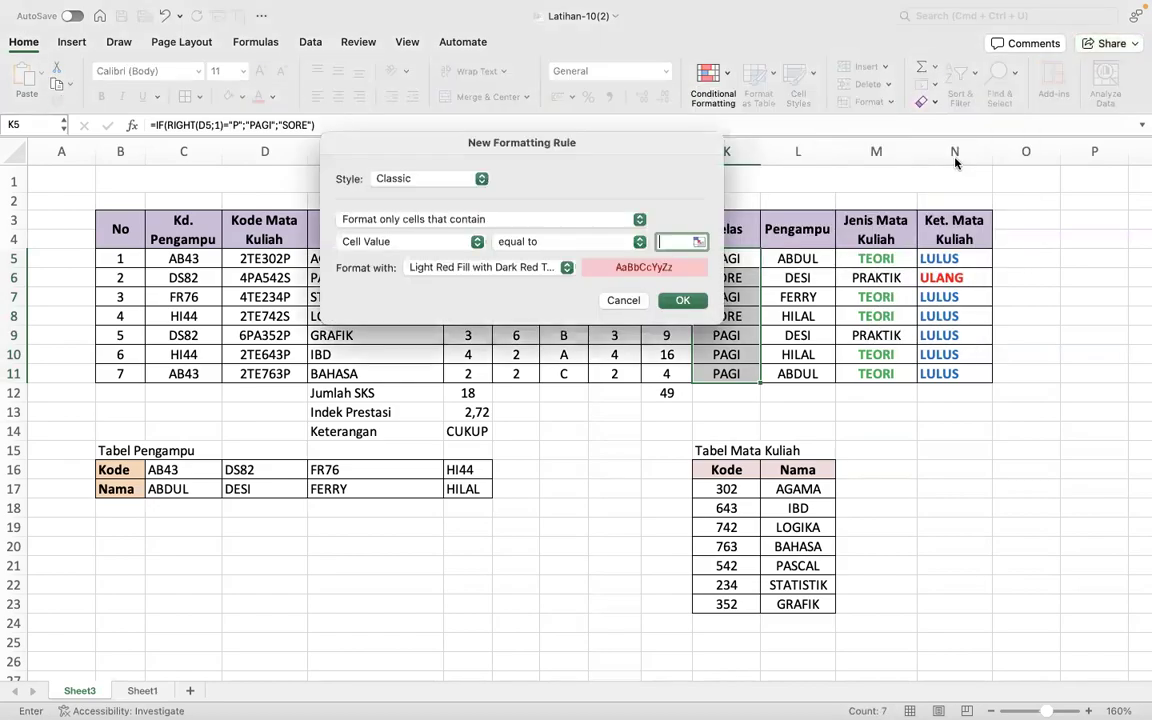
text(SORE)
- Give the SORE rule a custom format with bold, blue font and apply the rule
click(543, 266)
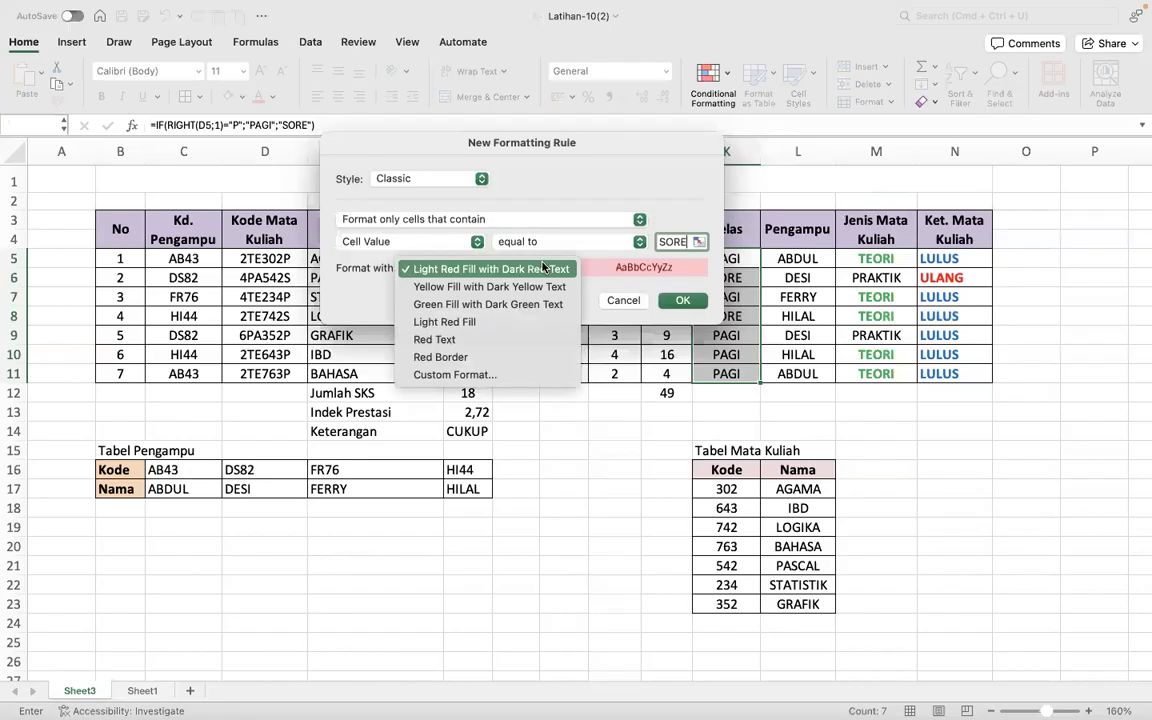
click(489, 376)
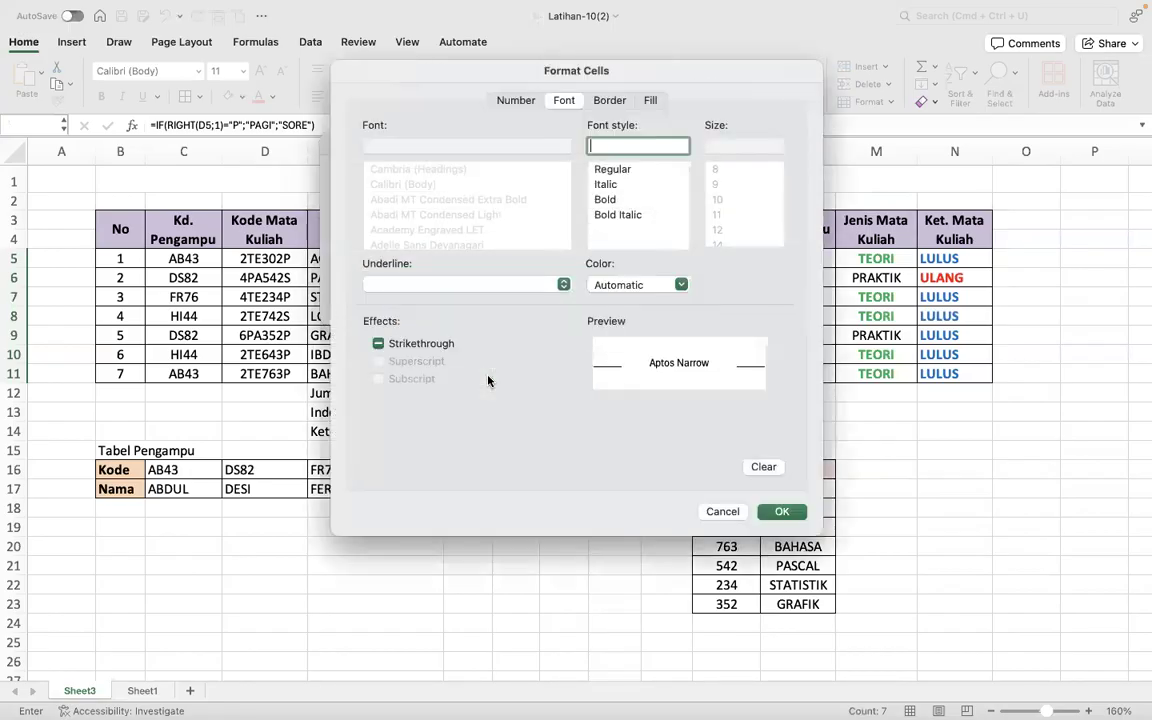
click(605, 199)
click(620, 285)
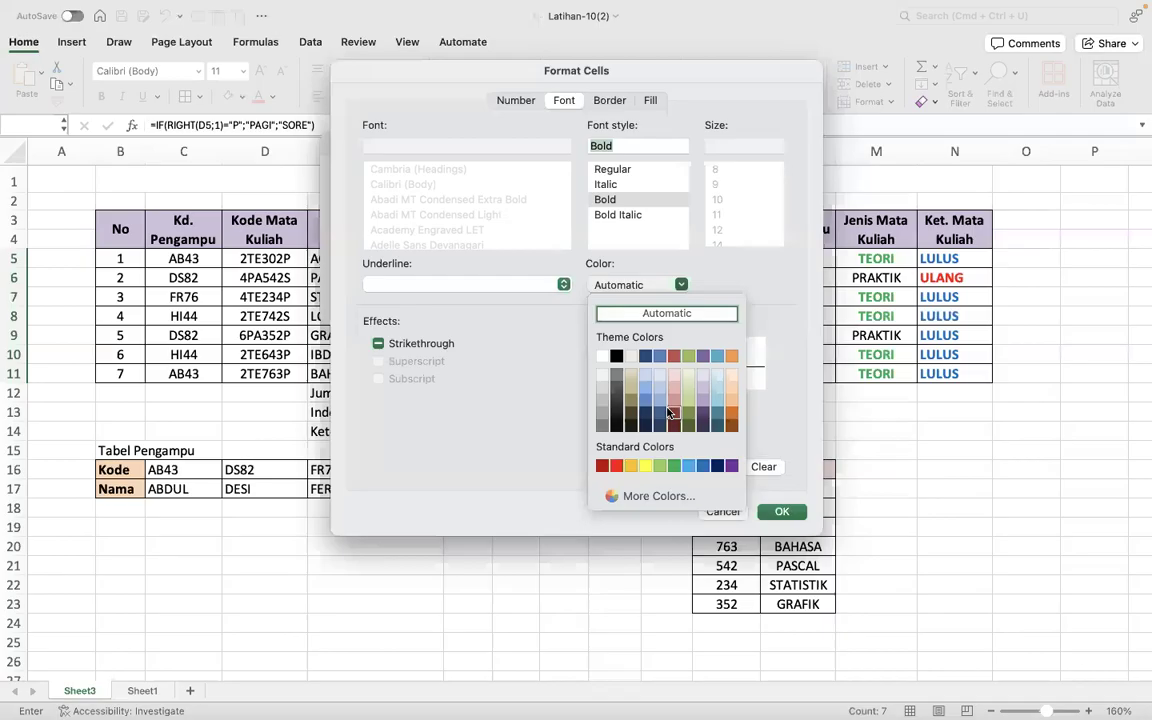
click(703, 466)
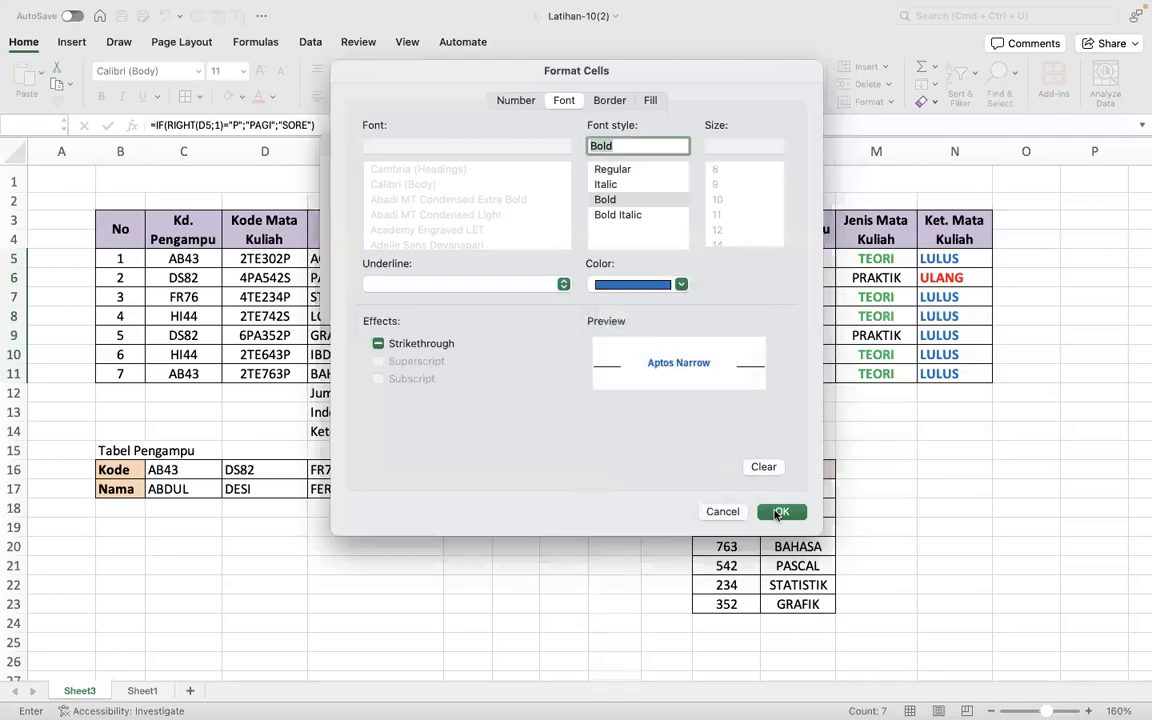
click(782, 511)
click(679, 301)
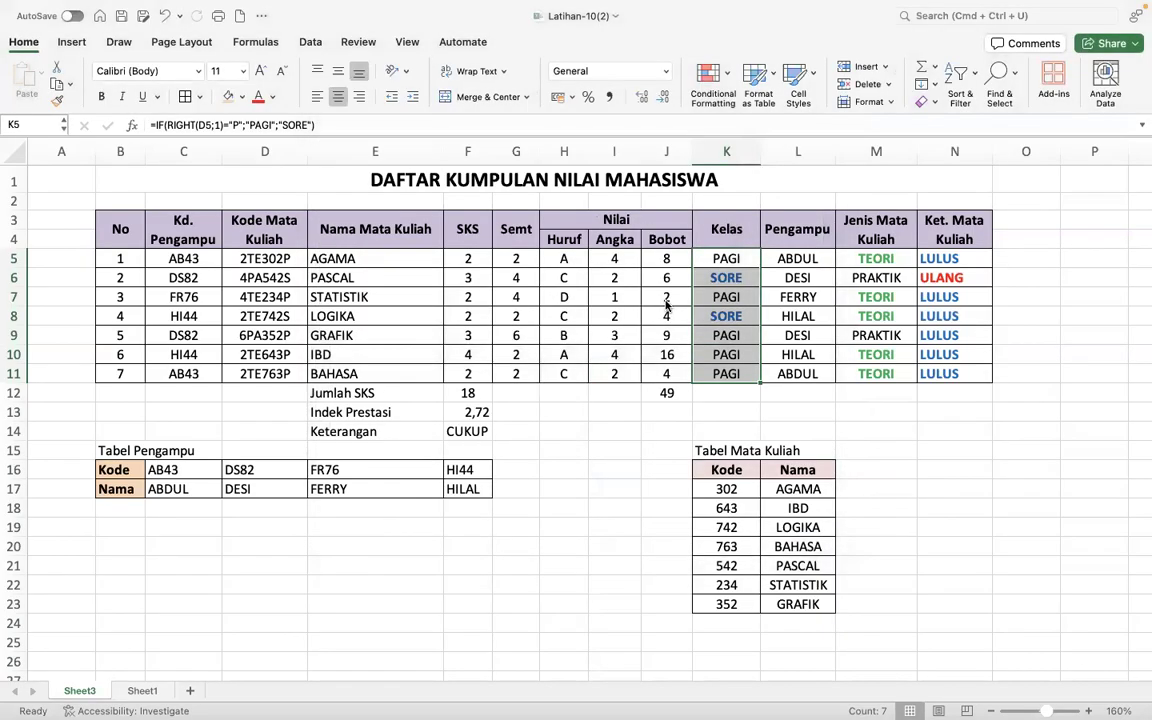
click(790, 335)
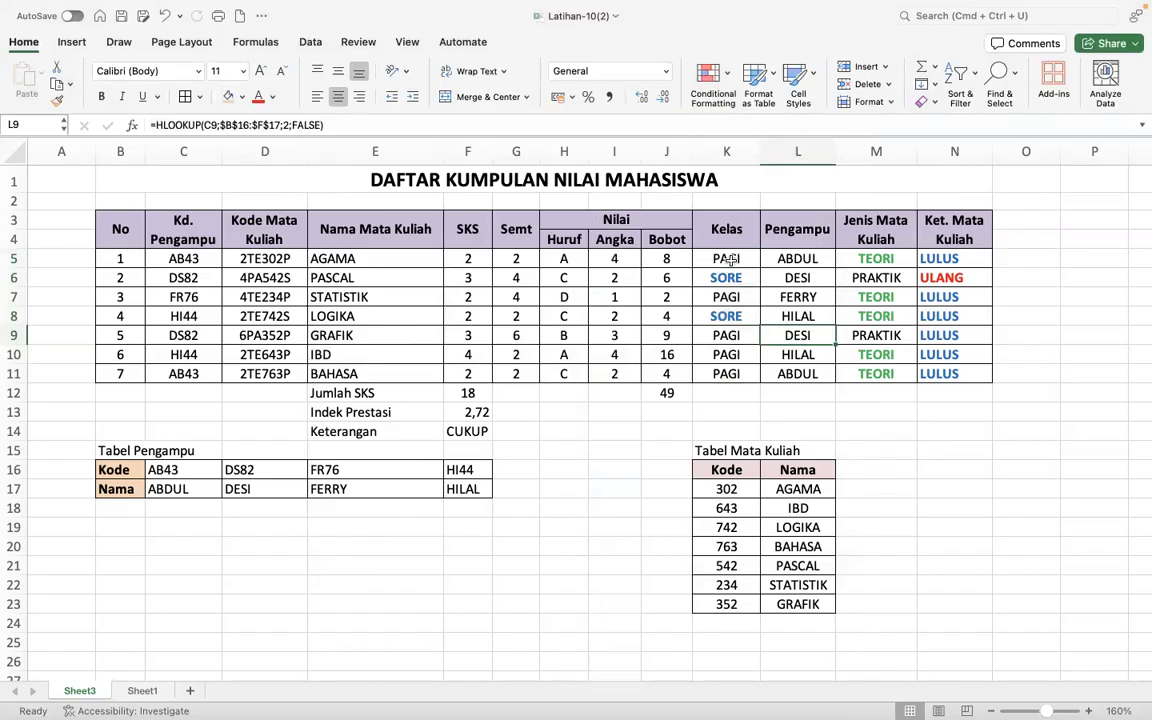
click(730, 258)
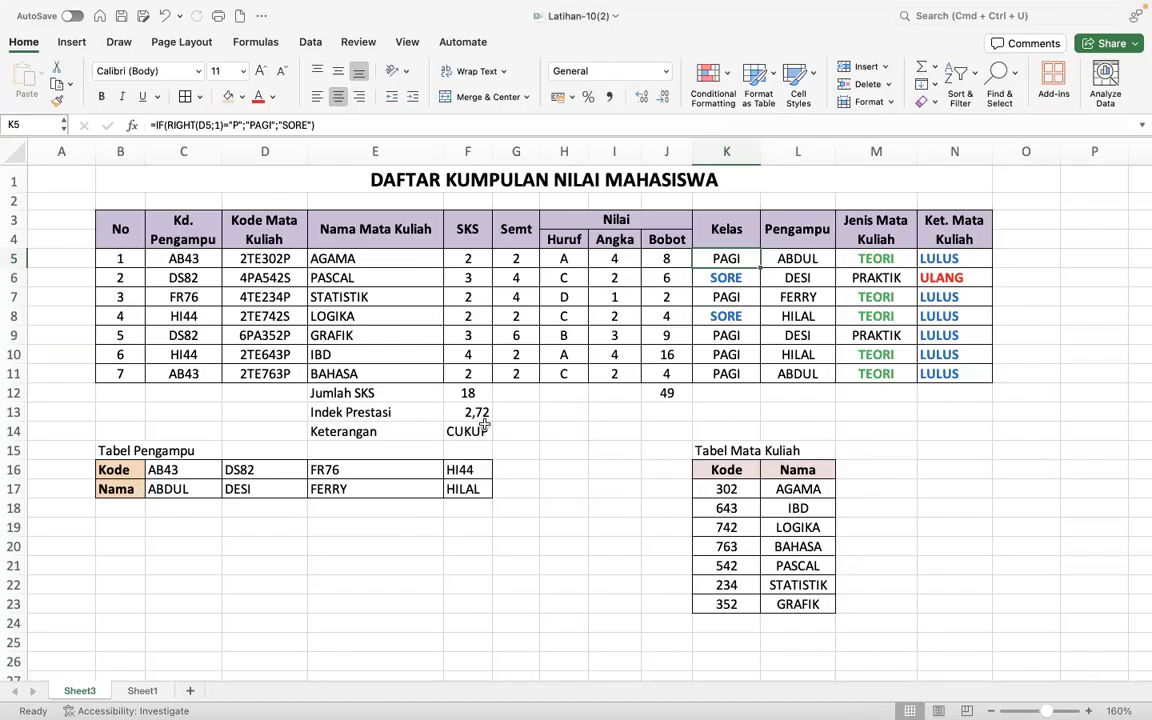
- Save a copy of the workbook in Downloads, named EXCEL3- followed by the ID number, replacing the existing file
click(142, 17)
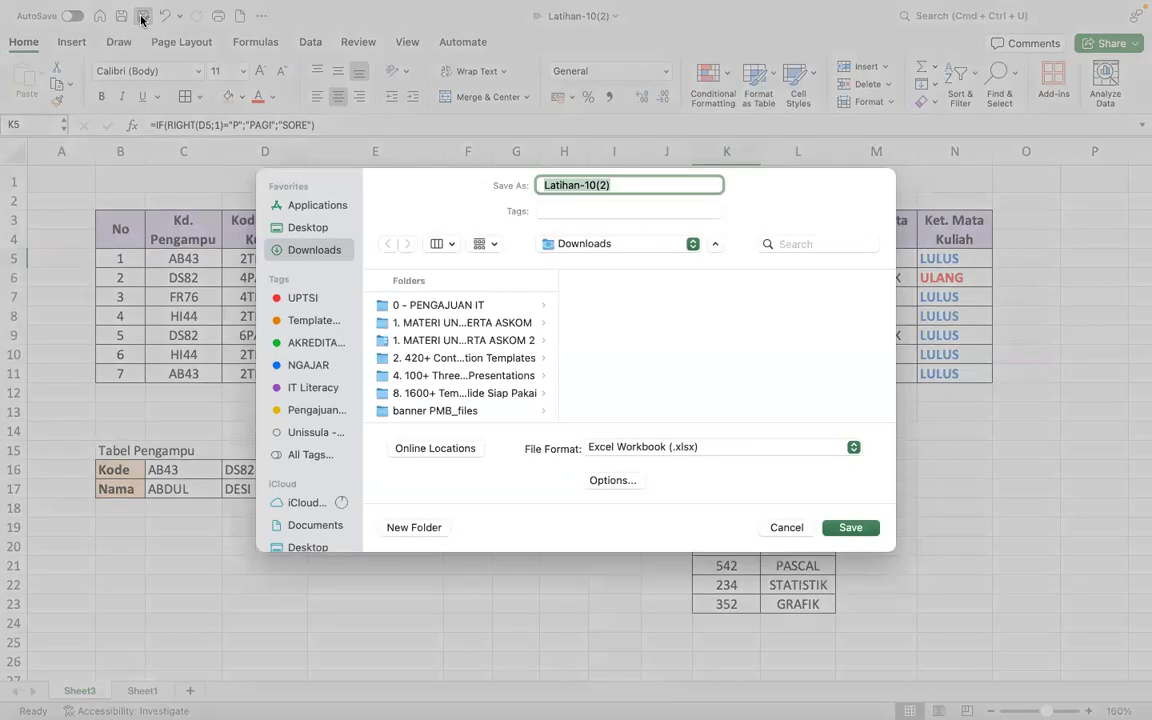
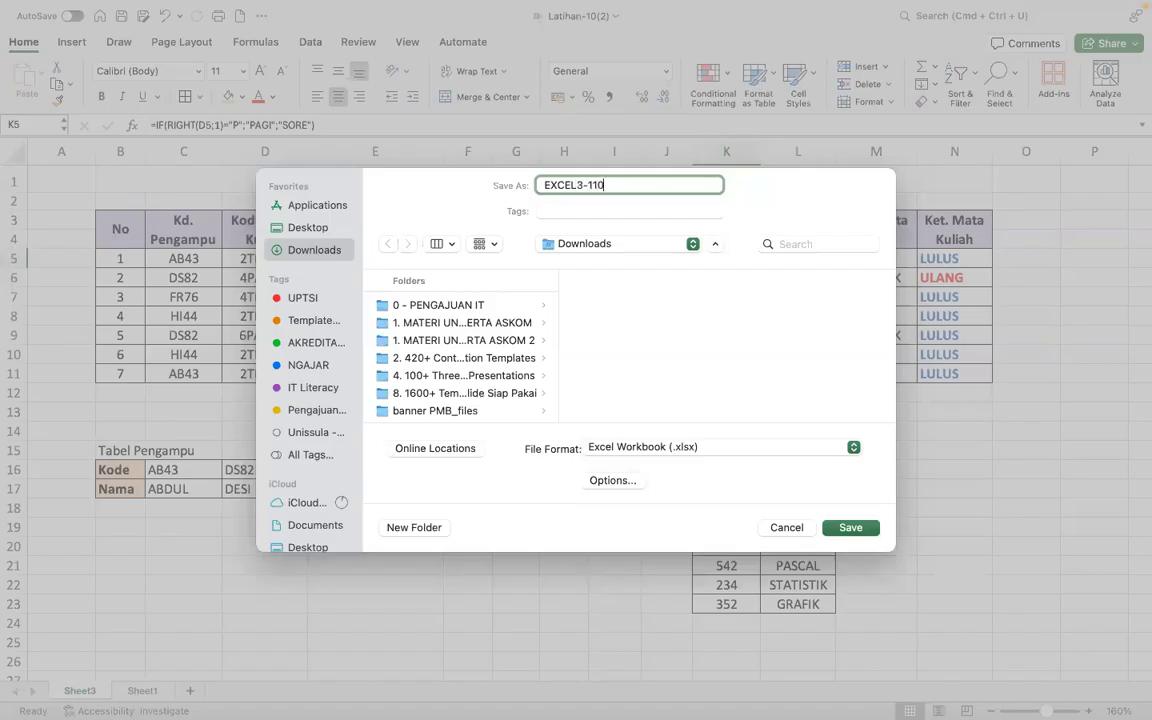
click(850, 528)
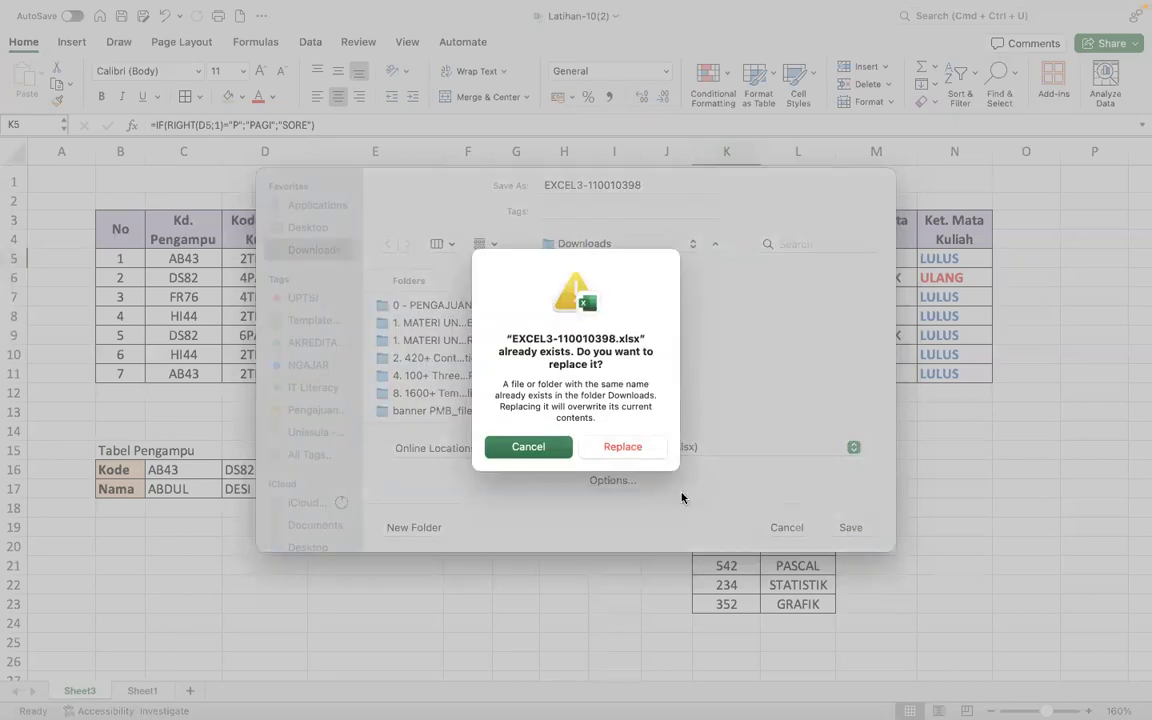
click(643, 450)
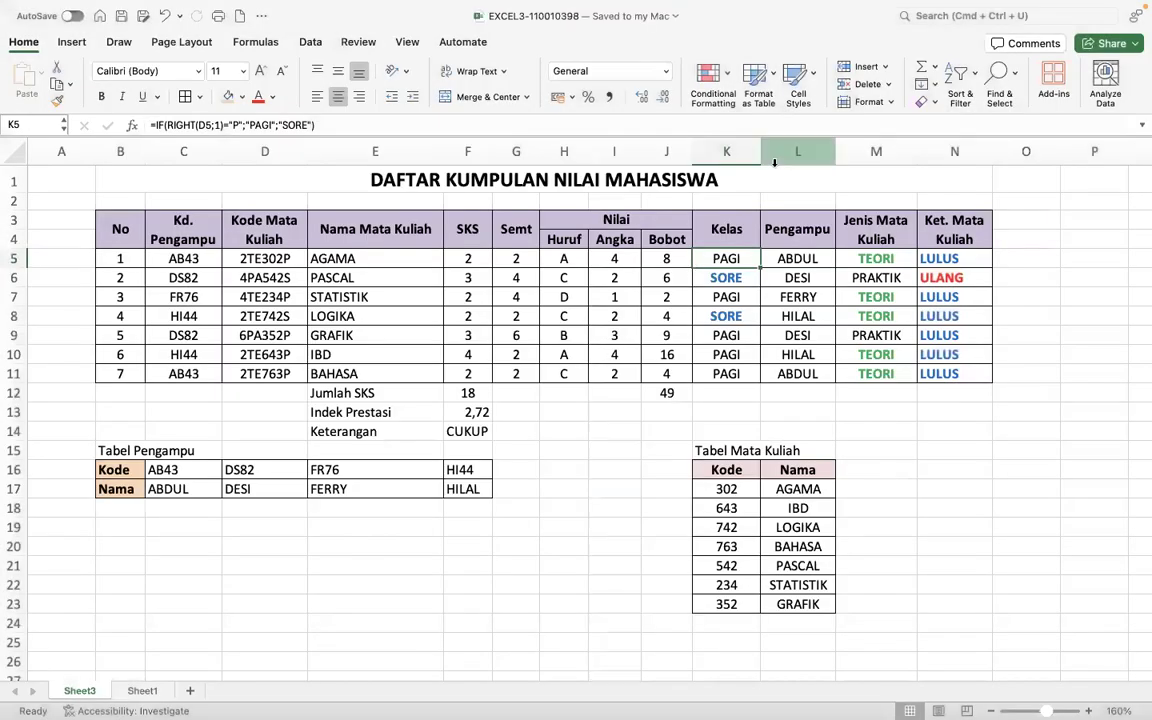